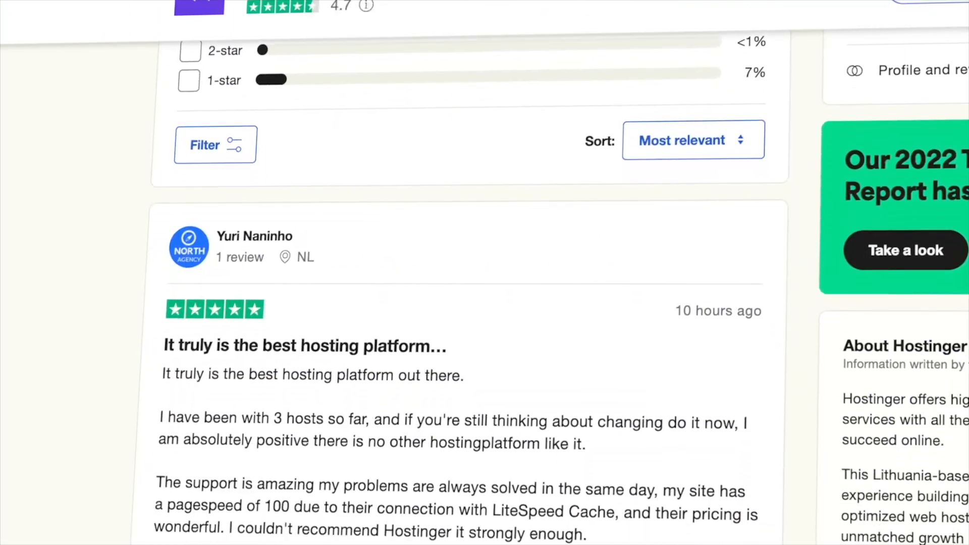
# Step: Read through the customer reviews of Hostinger on Trustpilot
pyautogui.scroll(-5, 454, 272)
pyautogui.scroll(-10, 454, 272)
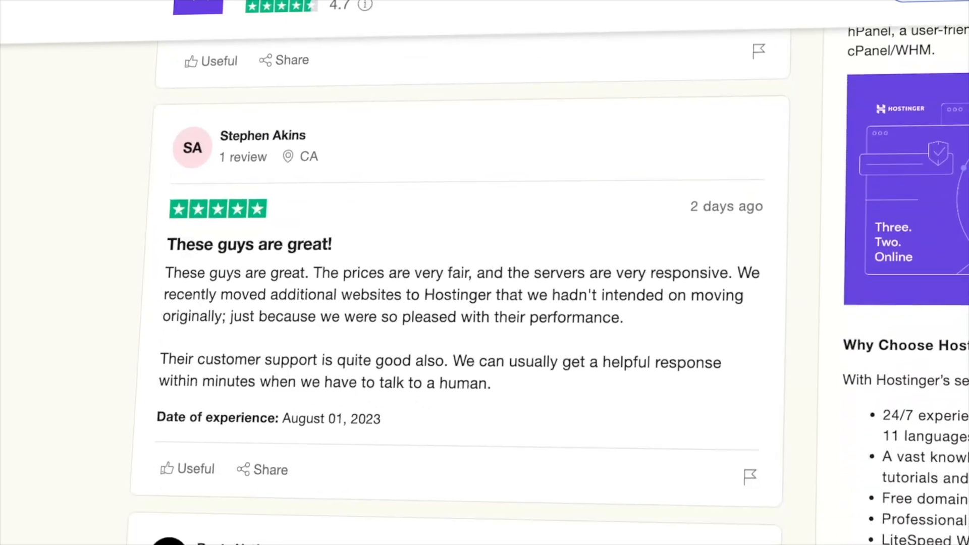
pyautogui.scroll(-10, 454, 273)
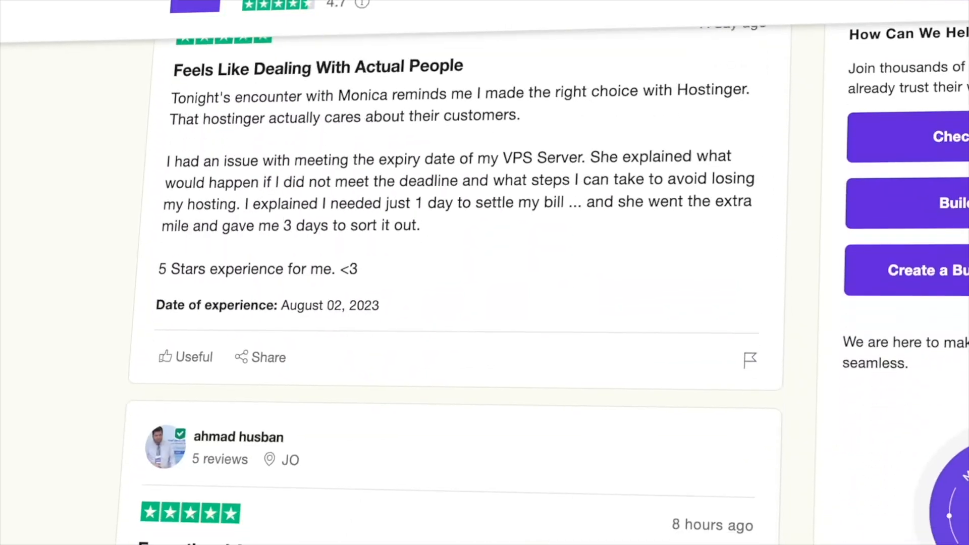
pyautogui.scroll(-12, 454, 272)
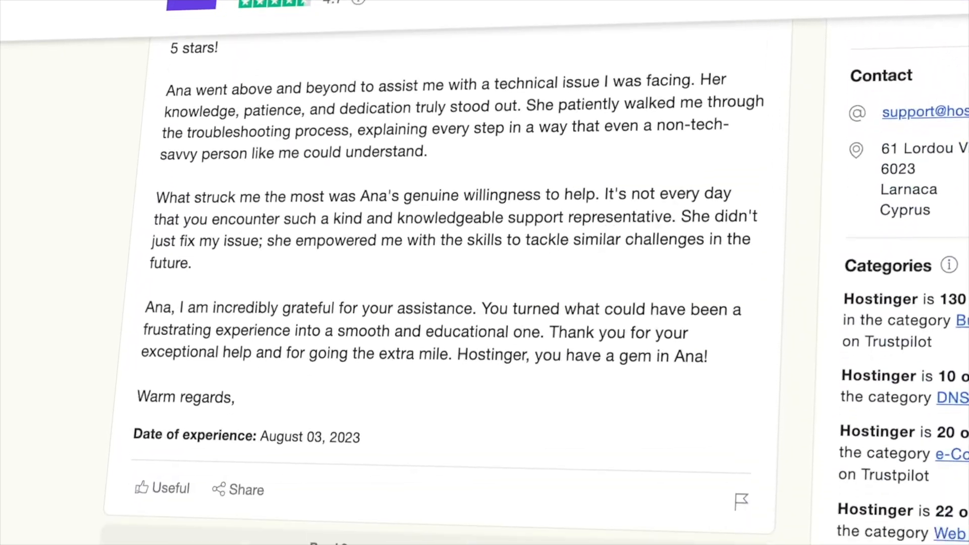
pyautogui.scroll(-8, 454, 272)
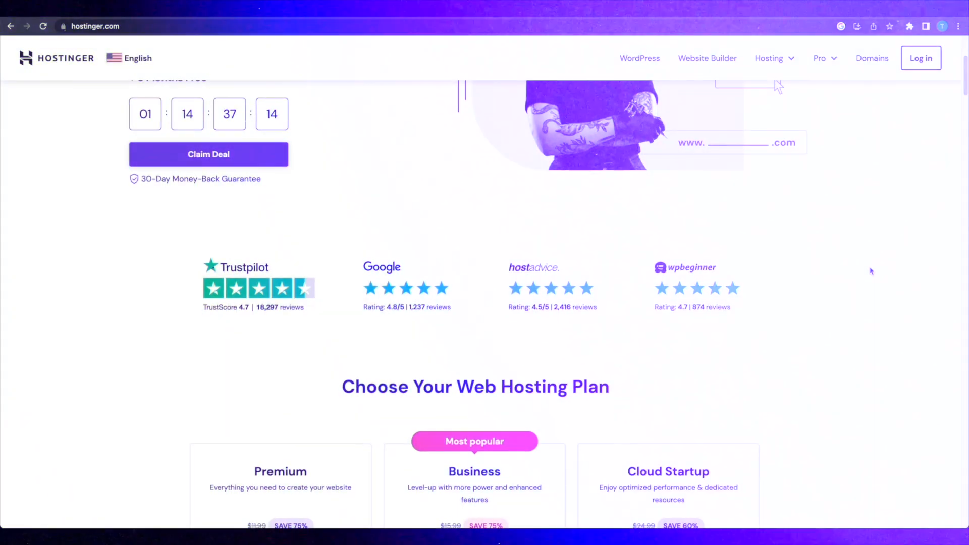
# Step: Compare the Premium, Business and Cloud Startup web hosting plans and add the Premium plan to the cart
pyautogui.scroll(-6, 869, 271)
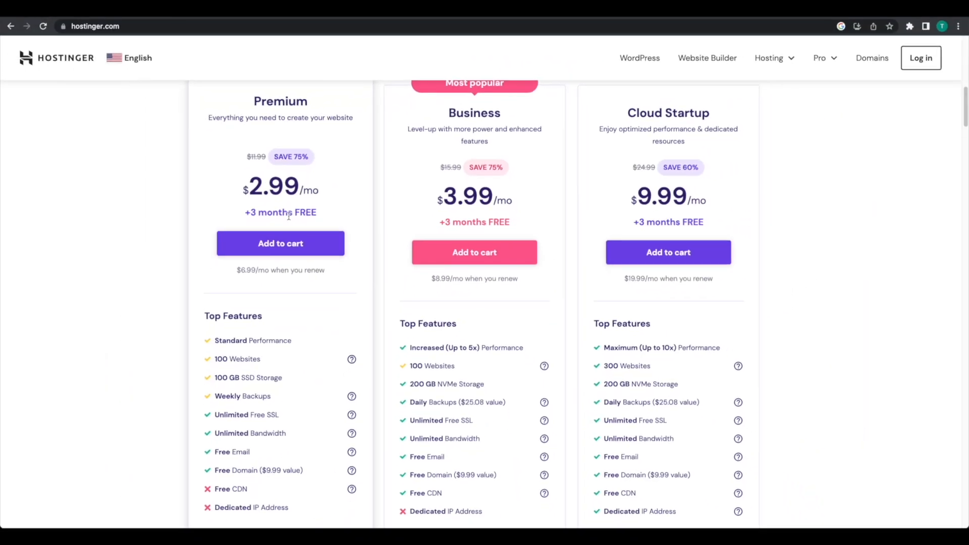
pyautogui.scroll(-1, 291, 216)
pyautogui.scroll(-1, 402, 380)
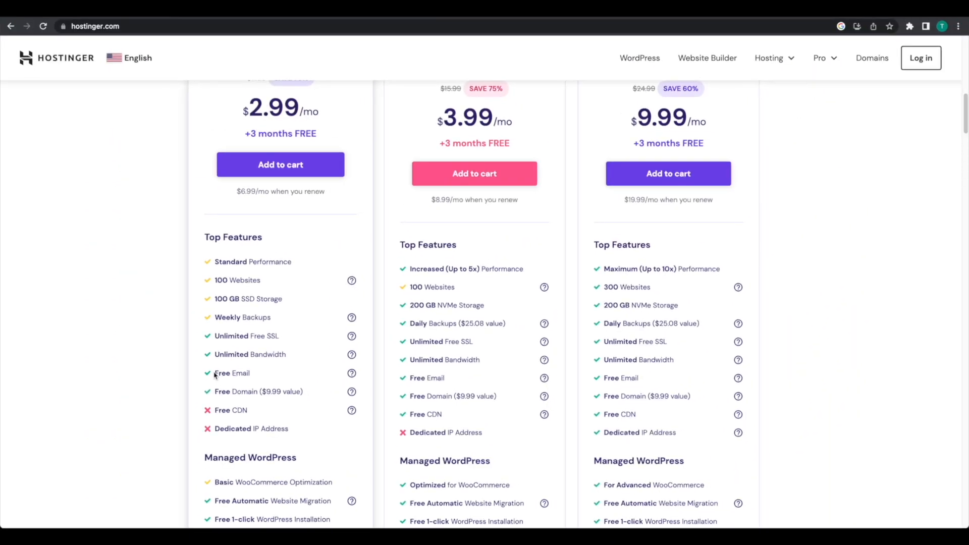
pyautogui.scroll(2, 293, 313)
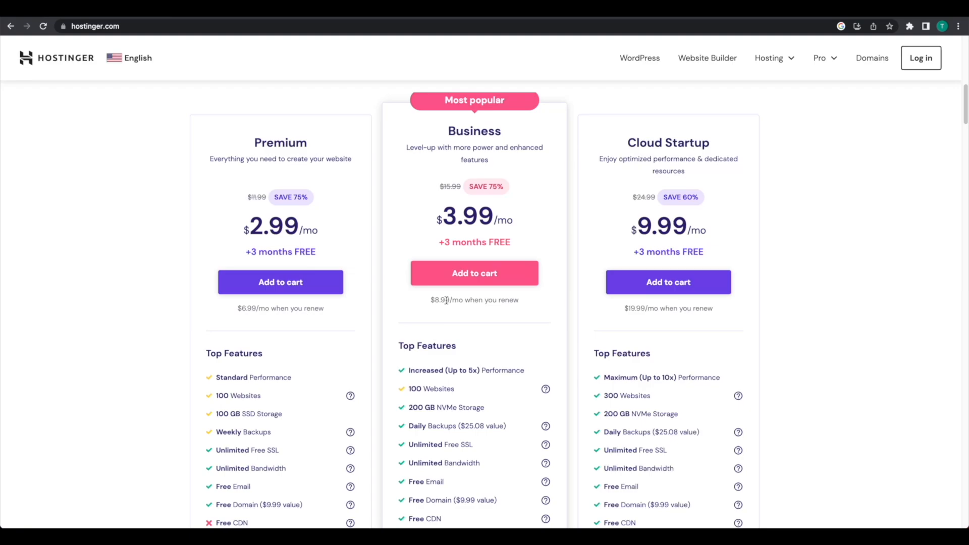
pyautogui.scroll(-1, 447, 302)
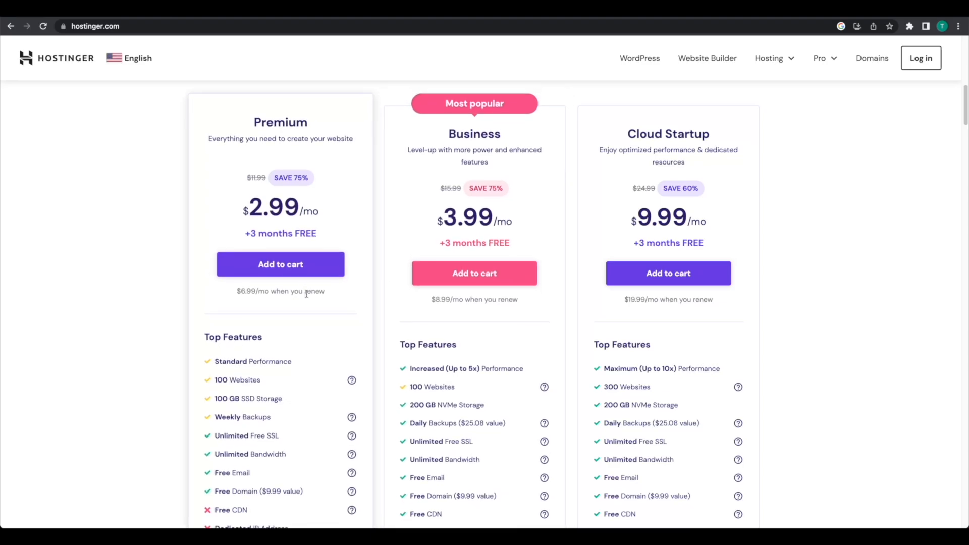
pyautogui.scroll(2, 306, 294)
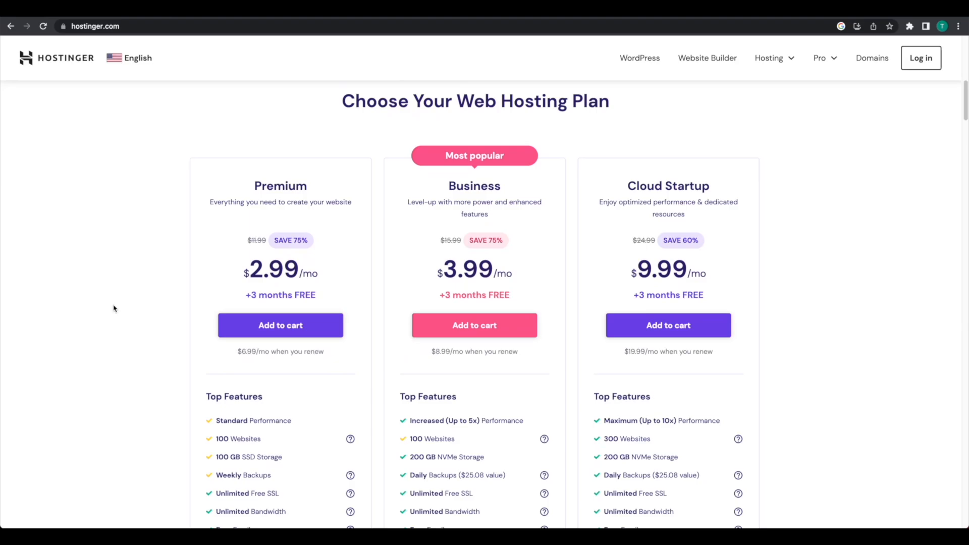
pyautogui.click(268, 324)
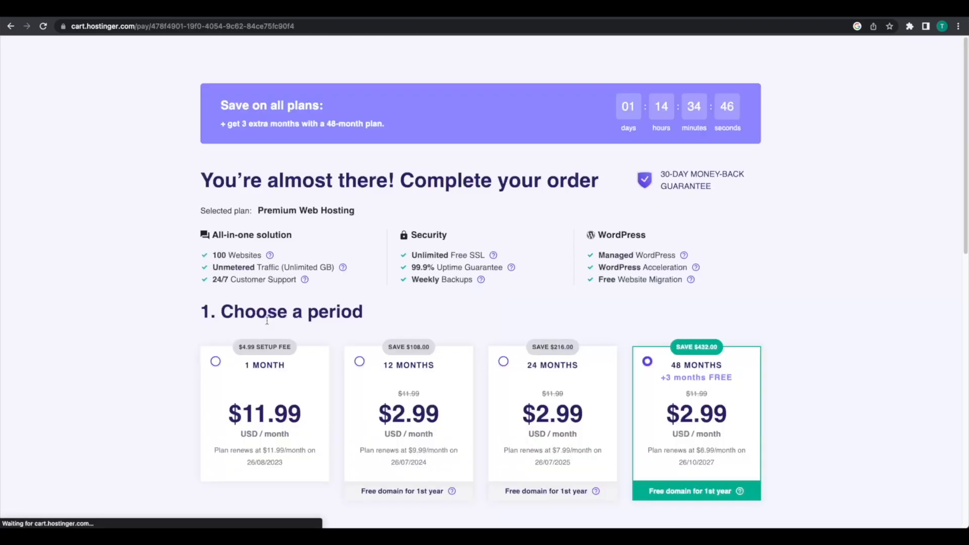
# Step: Review the checkout's billing period, account creation and payment sections for the Premium Web Hosting plan
pyautogui.scroll(-3, 267, 321)
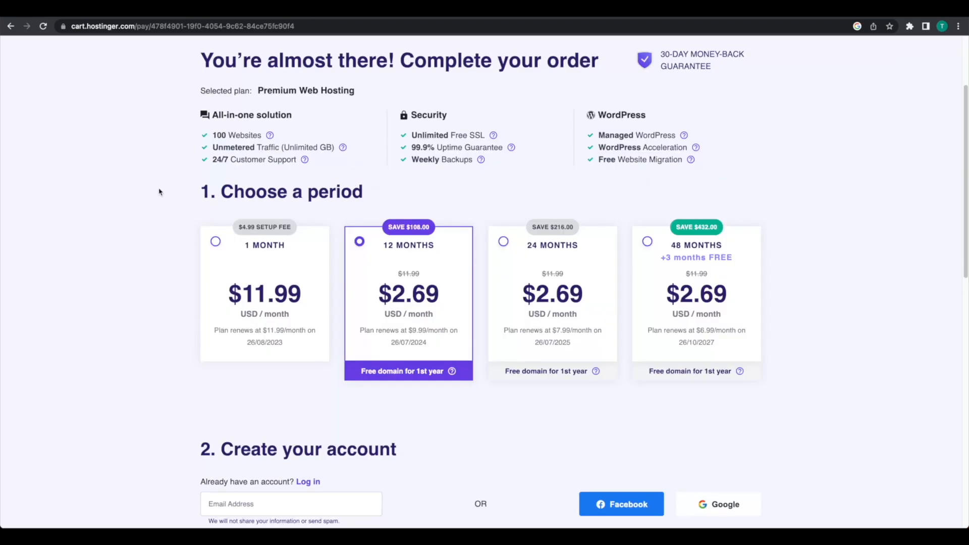
pyautogui.moveTo(157, 190); pyautogui.dragTo(371, 198)
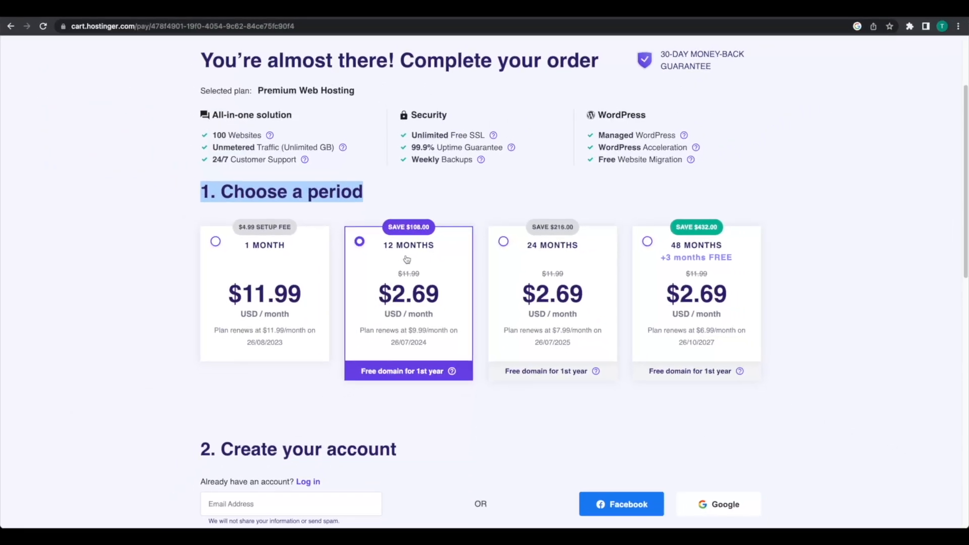
pyautogui.scroll(-3, 407, 259)
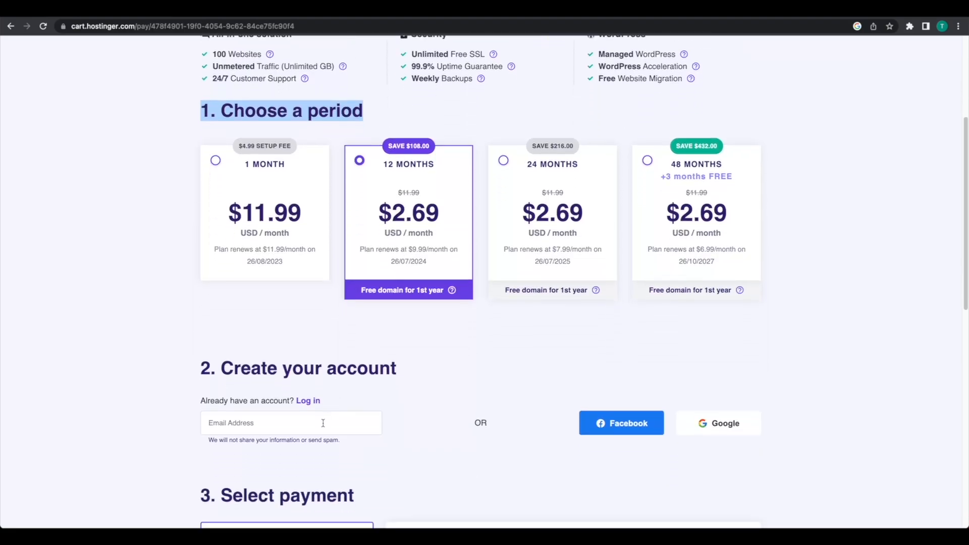
pyautogui.scroll(-4, 323, 423)
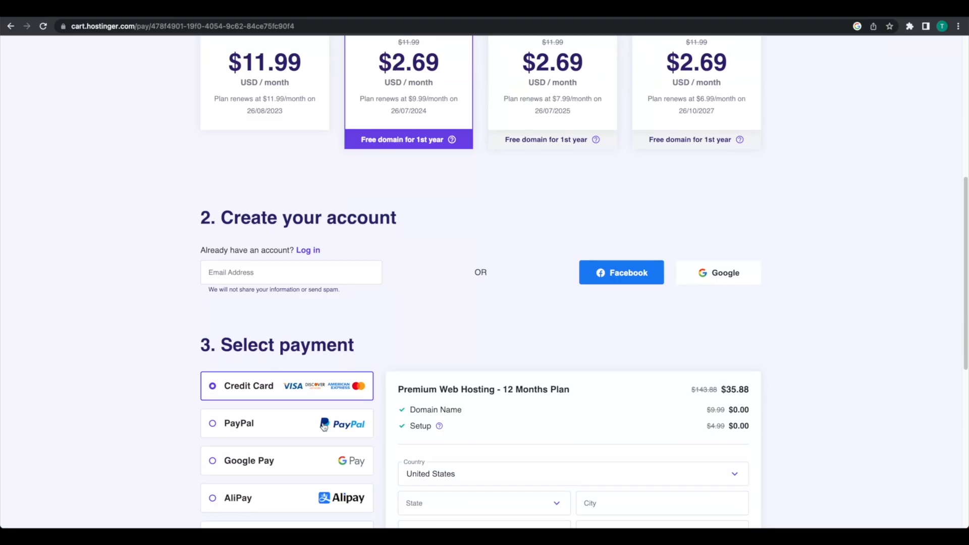
pyautogui.scroll(-4, 323, 426)
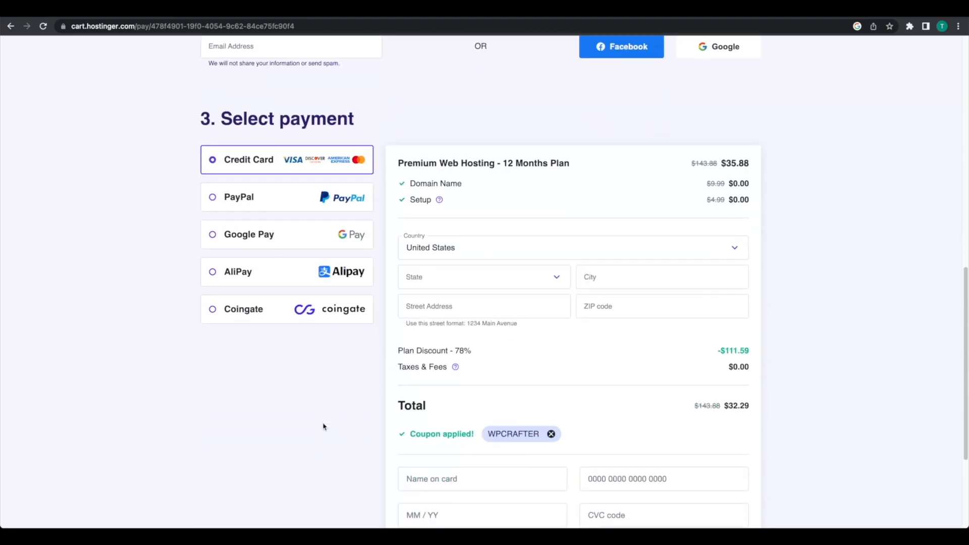
# Step: Examine the crossed-out plan, domain name and setup prices in the 12-month order summary
pyautogui.scroll(-1, 325, 426)
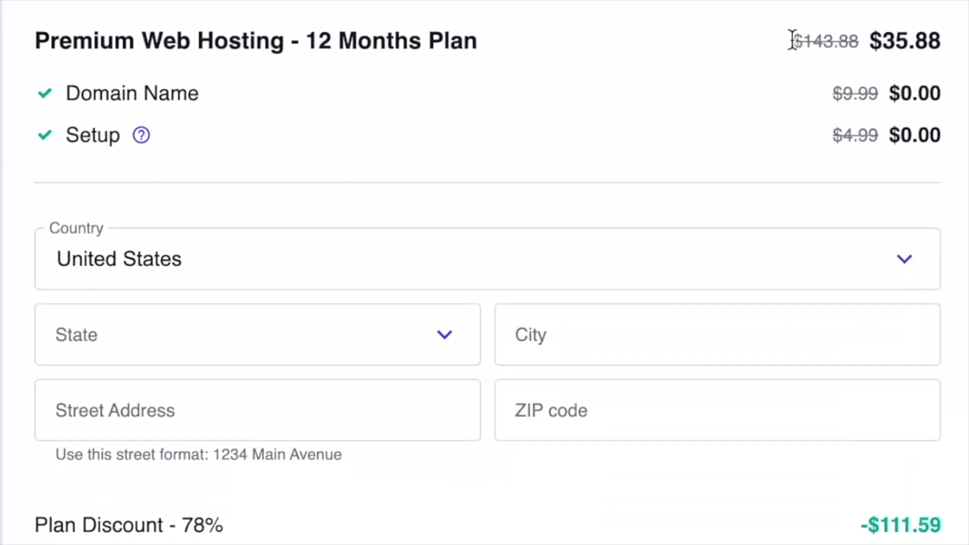
pyautogui.moveTo(790, 40); pyautogui.dragTo(858, 40)
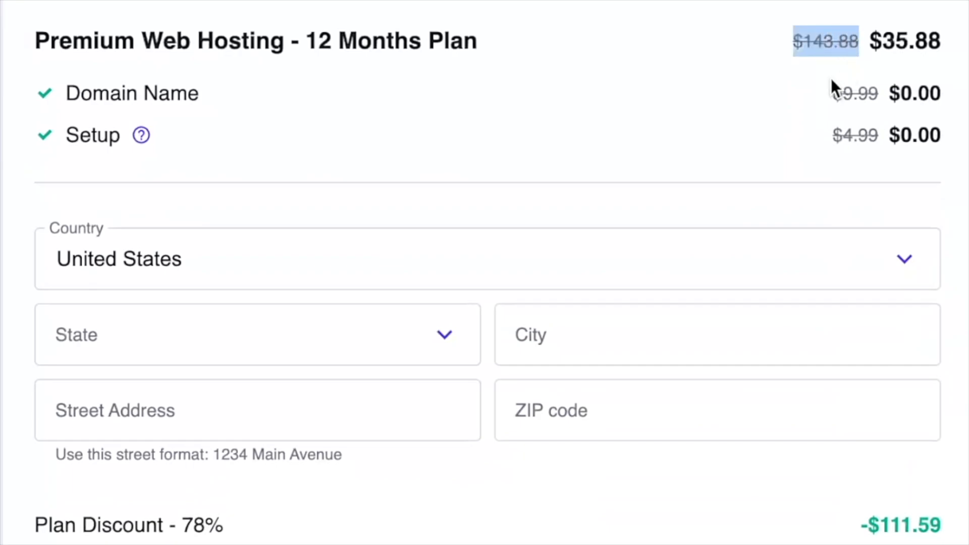
pyautogui.moveTo(832, 93); pyautogui.dragTo(879, 93)
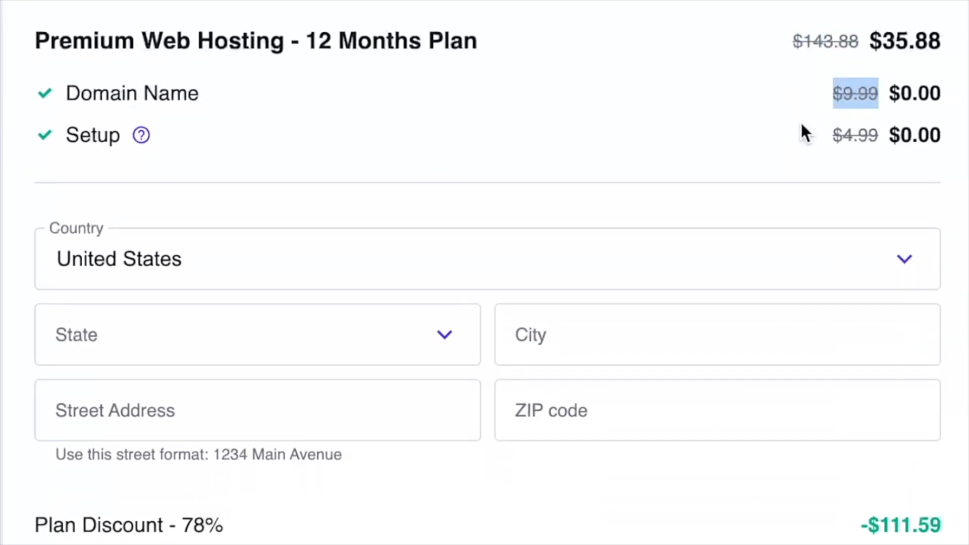
pyautogui.moveTo(830, 135); pyautogui.dragTo(878, 135)
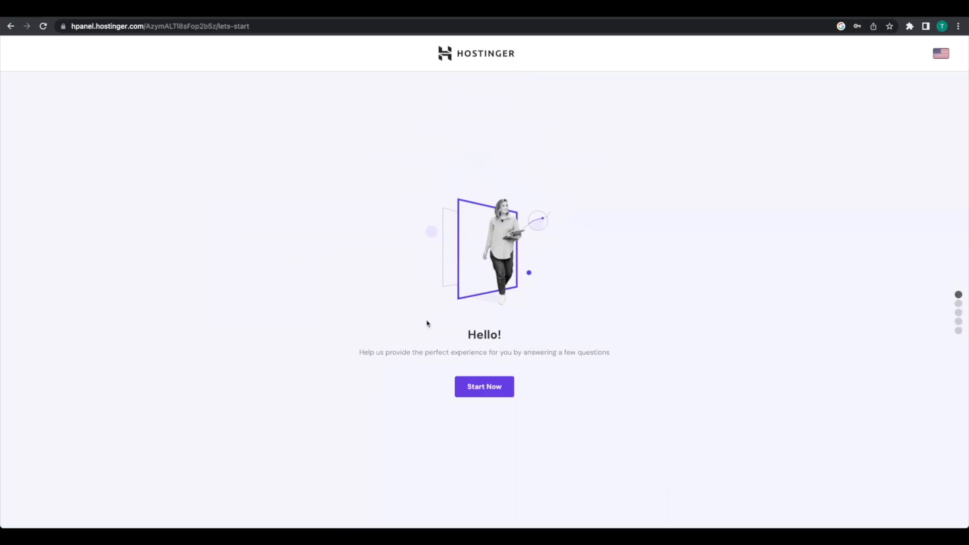
# Step: Start the hosting onboarding, skipping the personalization survey, and choose to create a new website on the WordPress platform
pyautogui.click(491, 388)
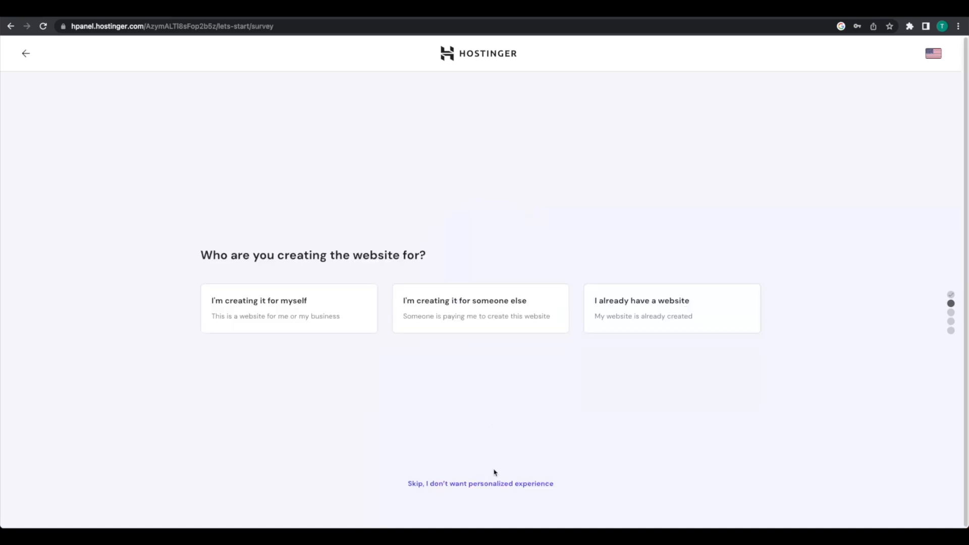
pyautogui.click(494, 483)
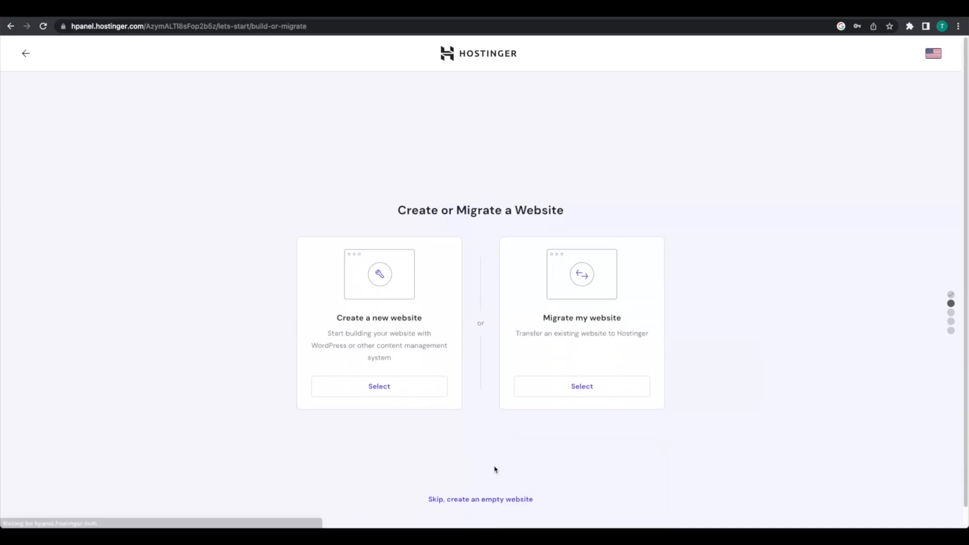
pyautogui.click(410, 375)
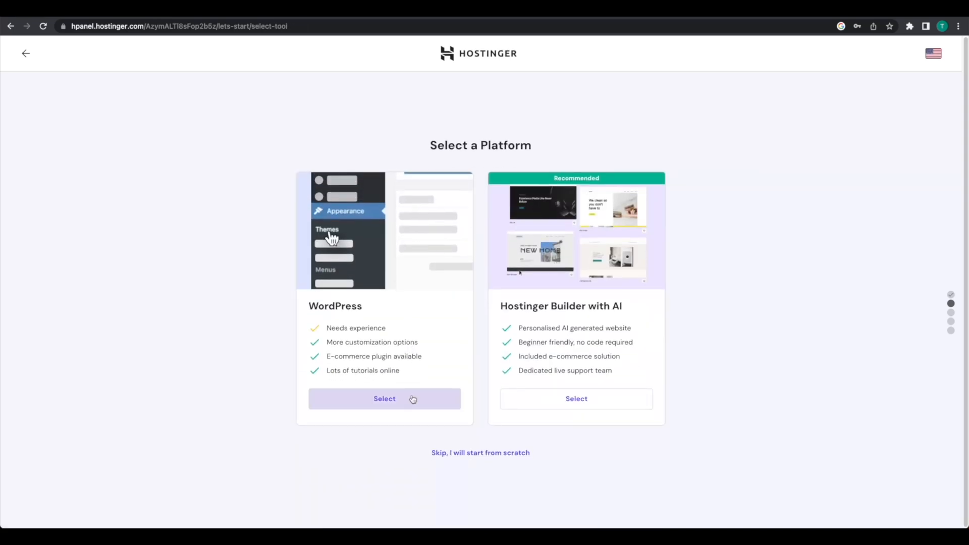
pyautogui.click(412, 399)
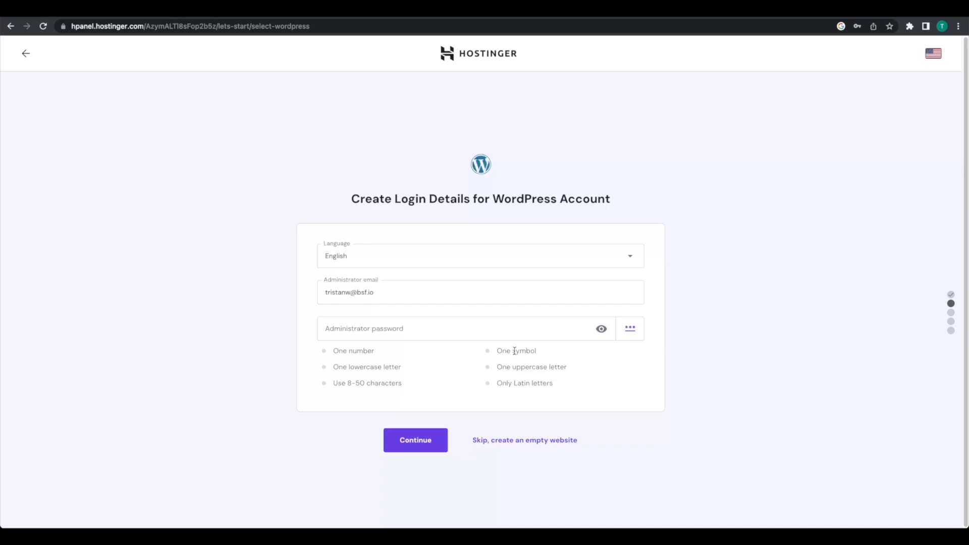
pyautogui.click(510, 258)
pyautogui.click(813, 243)
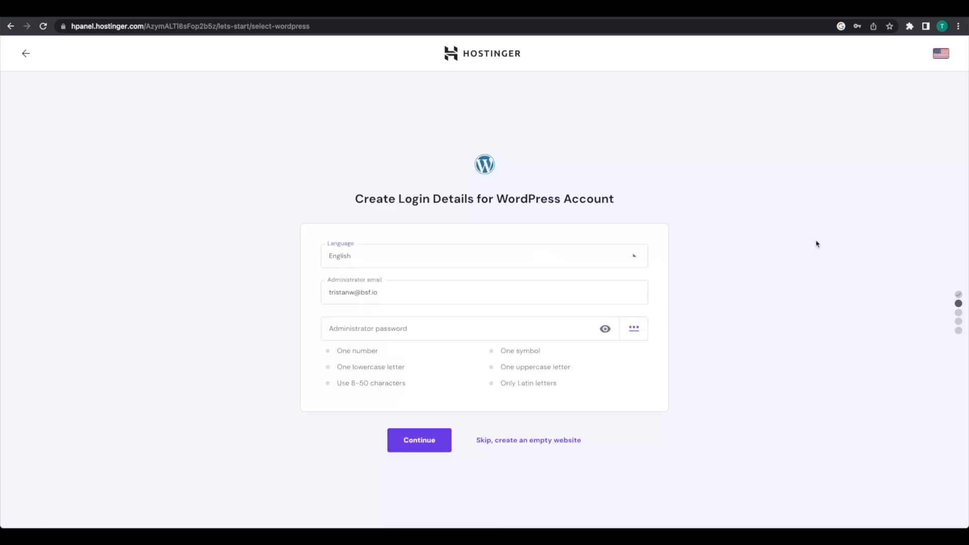
pyautogui.click(631, 260)
pyautogui.click(705, 259)
# Step: Paste the administrator password into the WordPress account's login details
pyautogui.click(436, 326)
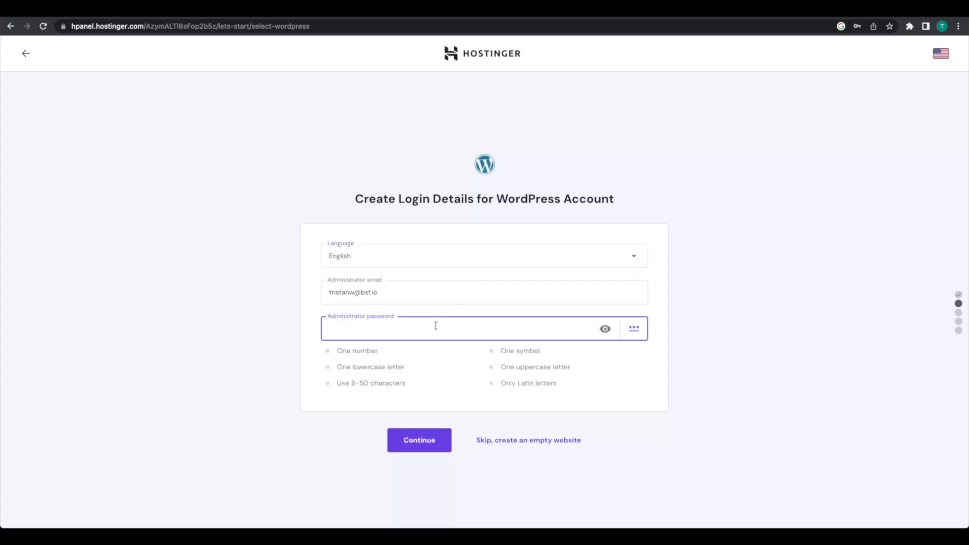
pyautogui.hotkey('ctrl', 'v')
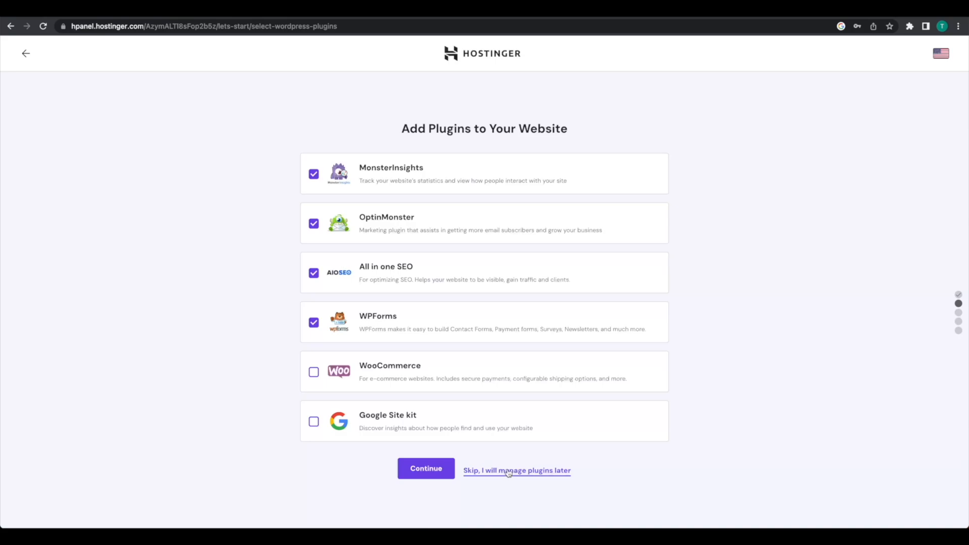
# Step: Skip the optional plugin, template and AI text creation stages of the WordPress website setup
pyautogui.click(508, 472)
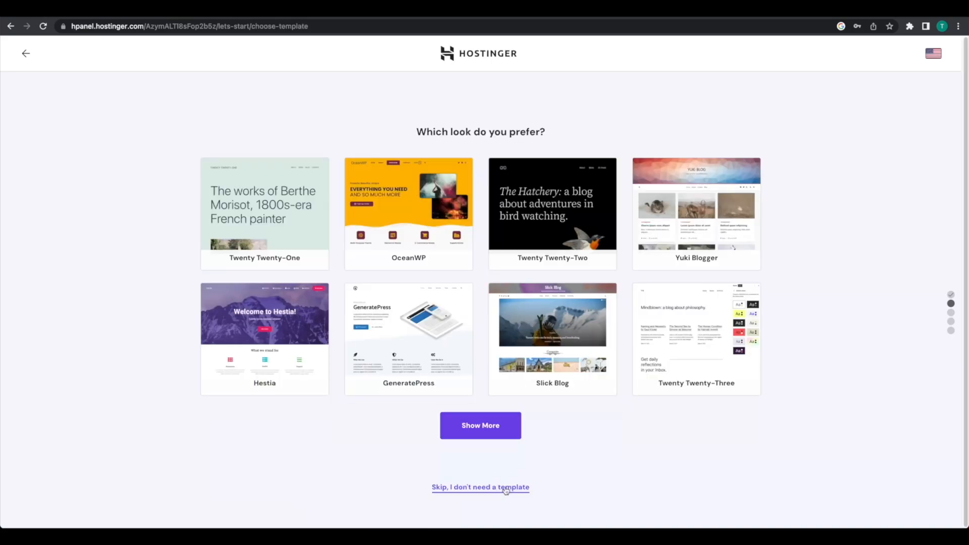
pyautogui.click(506, 488)
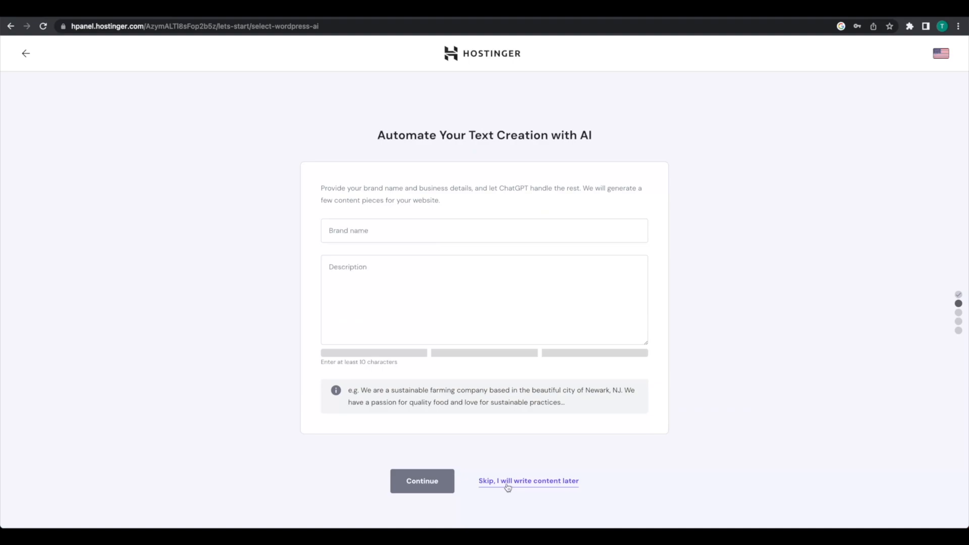
pyautogui.click(508, 486)
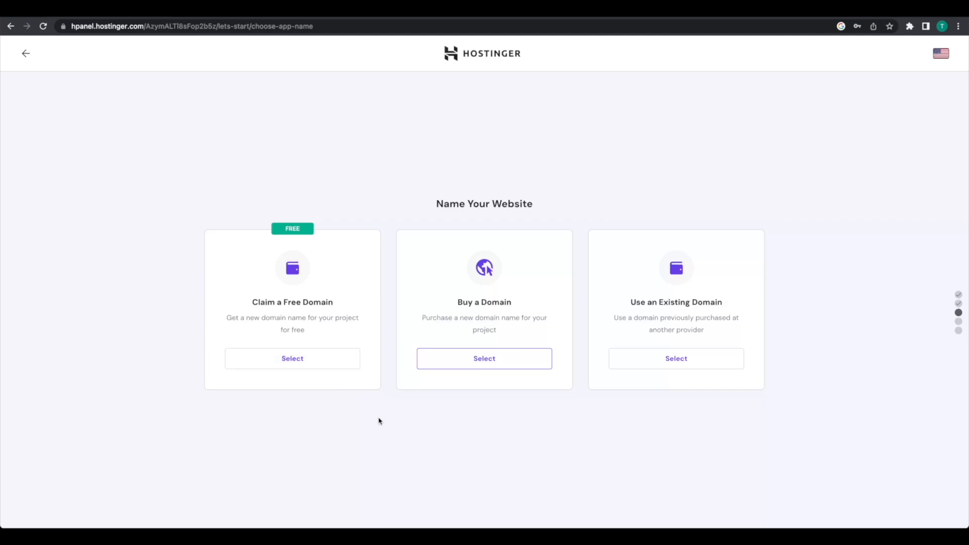
# Step: Choose to claim a free domain and search for the site owner's desired domain name with the .com extension
pyautogui.click(308, 354)
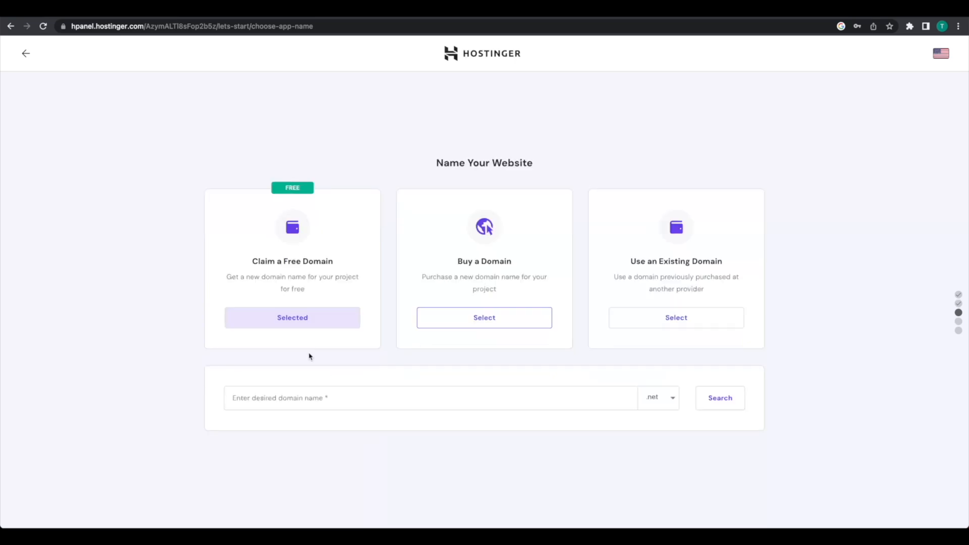
pyautogui.click(310, 392)
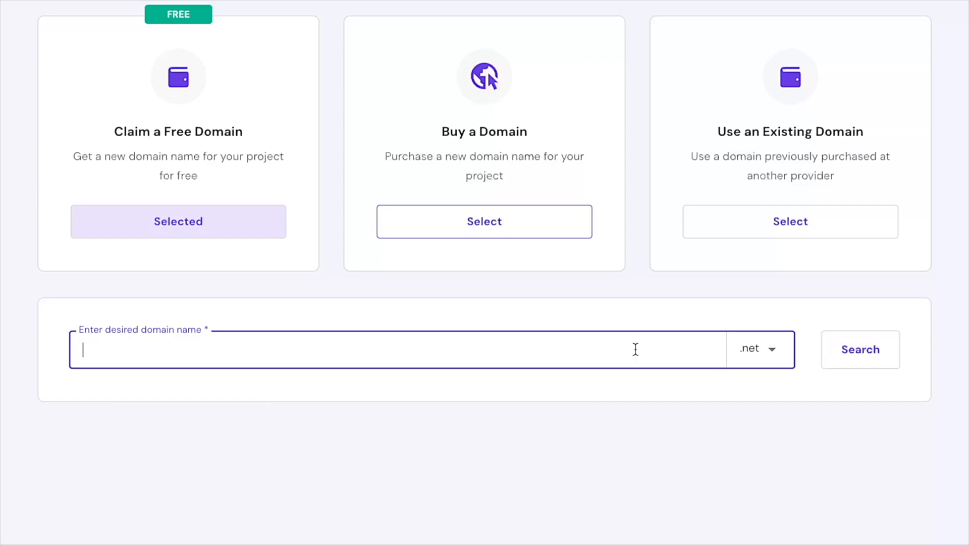
pyautogui.click(788, 359)
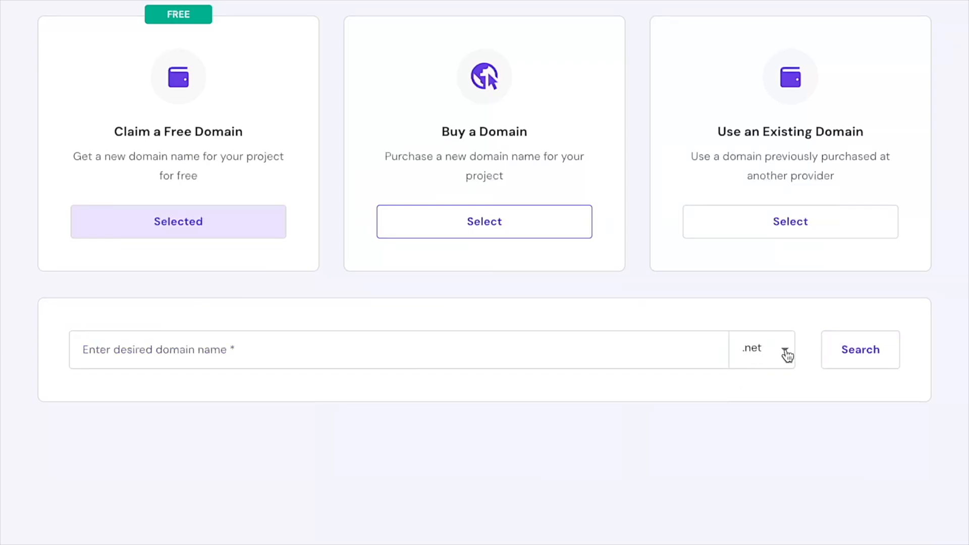
pyautogui.click(786, 353)
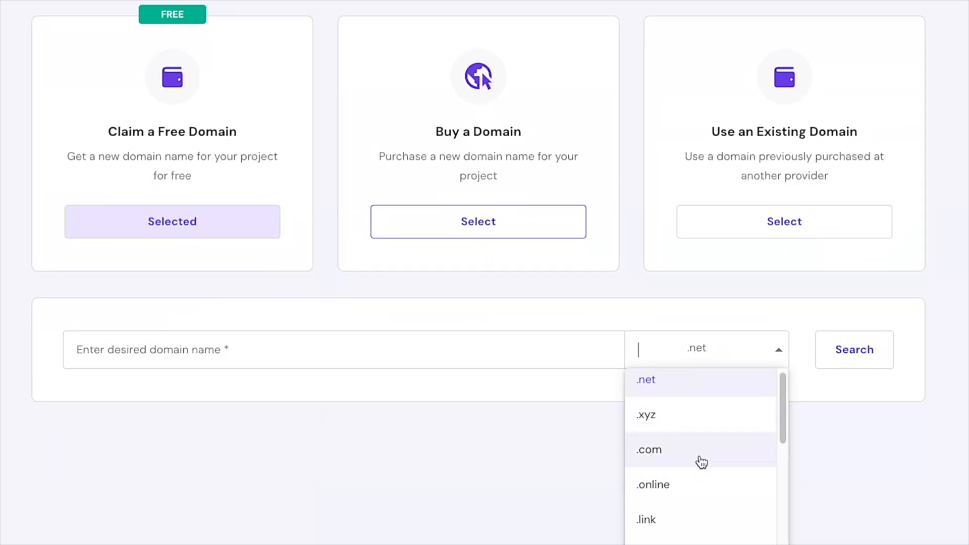
pyautogui.write('anav')
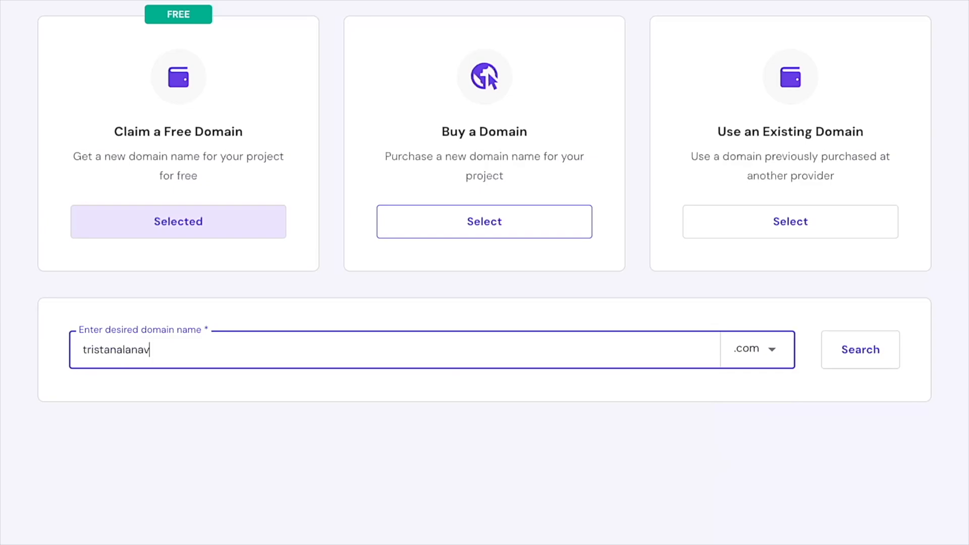
pyautogui.click(875, 348)
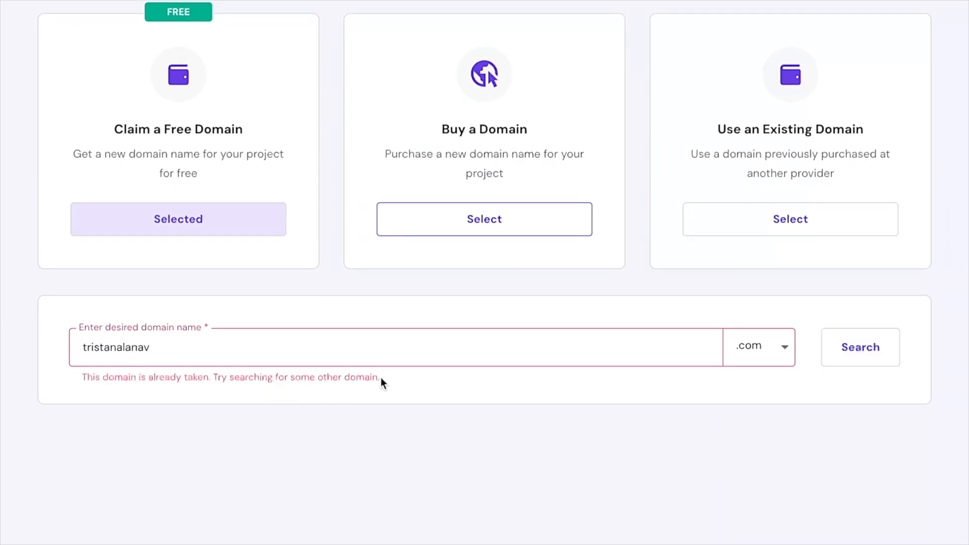
# Step: Replace the desired domain name with spiralhillcollective.com and continue with it as the free domain
pyautogui.moveTo(380, 377); pyautogui.dragTo(265, 368)
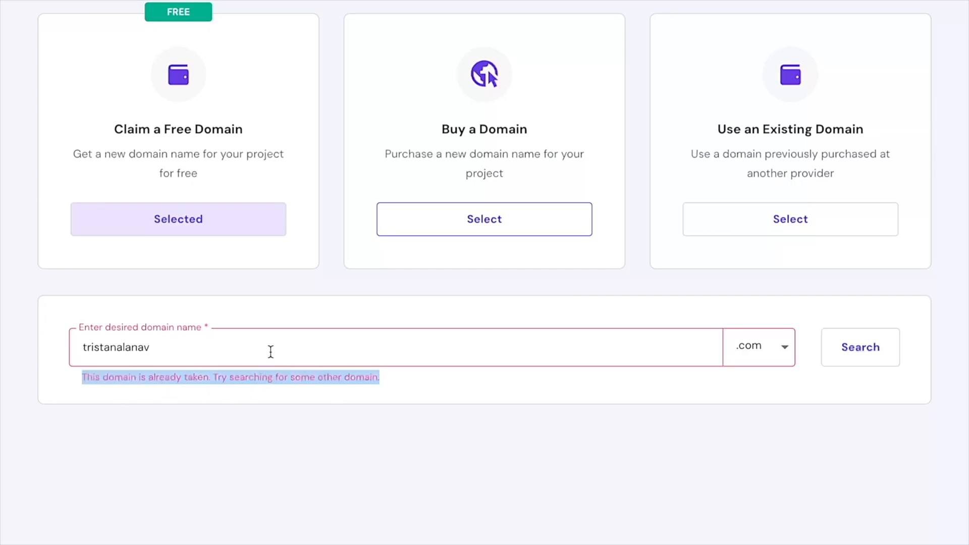
pyautogui.click(270, 351)
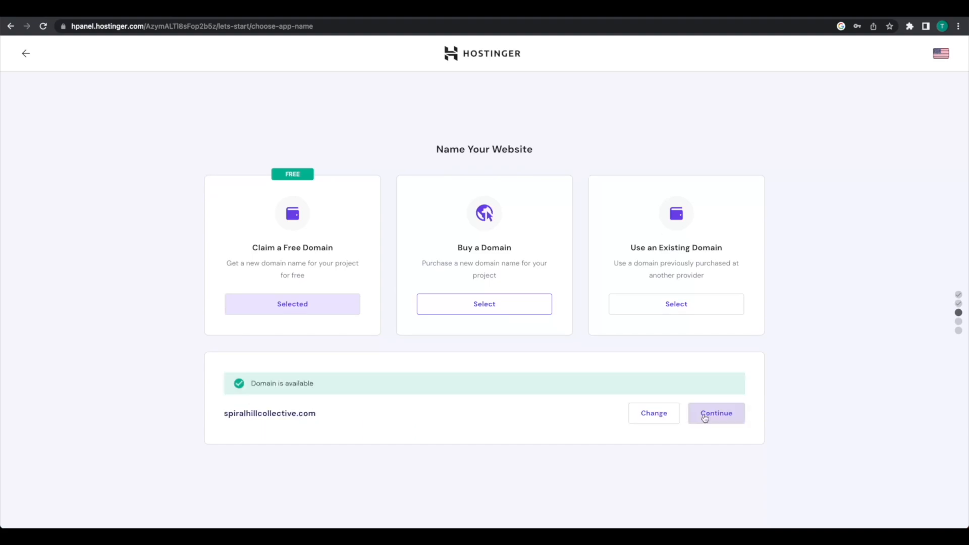
pyautogui.click(716, 414)
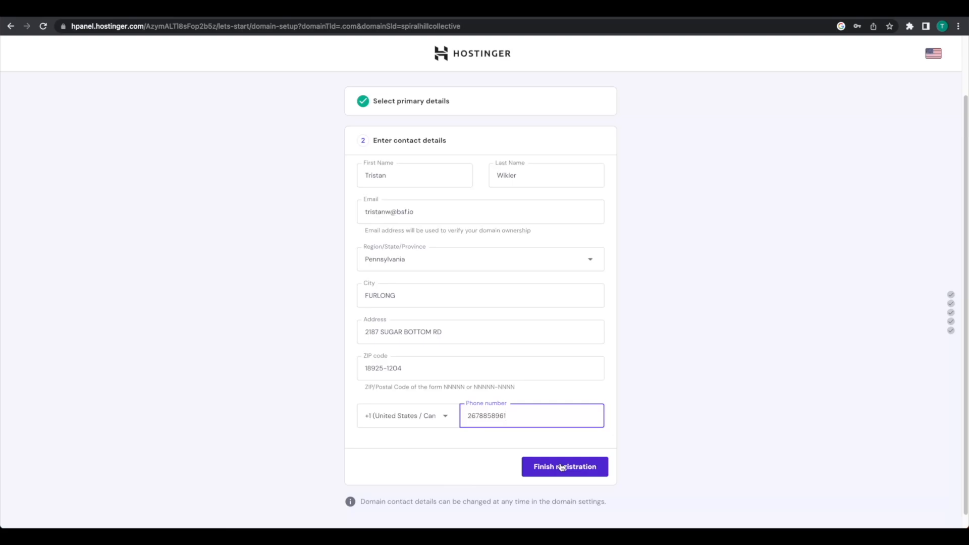
# Step: Complete the domain registration with the owner's contact details and finish the WordPress website setup
pyautogui.click(562, 466)
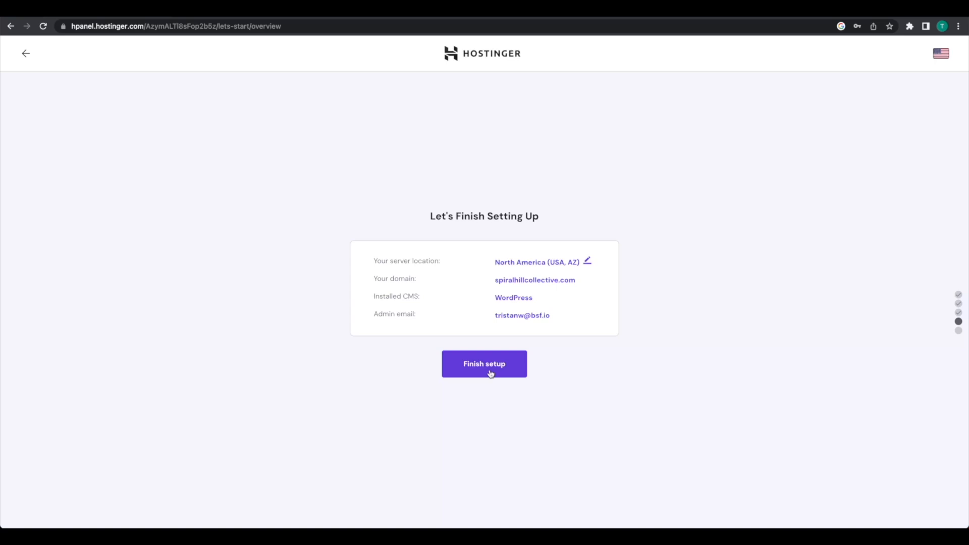
pyautogui.click(491, 373)
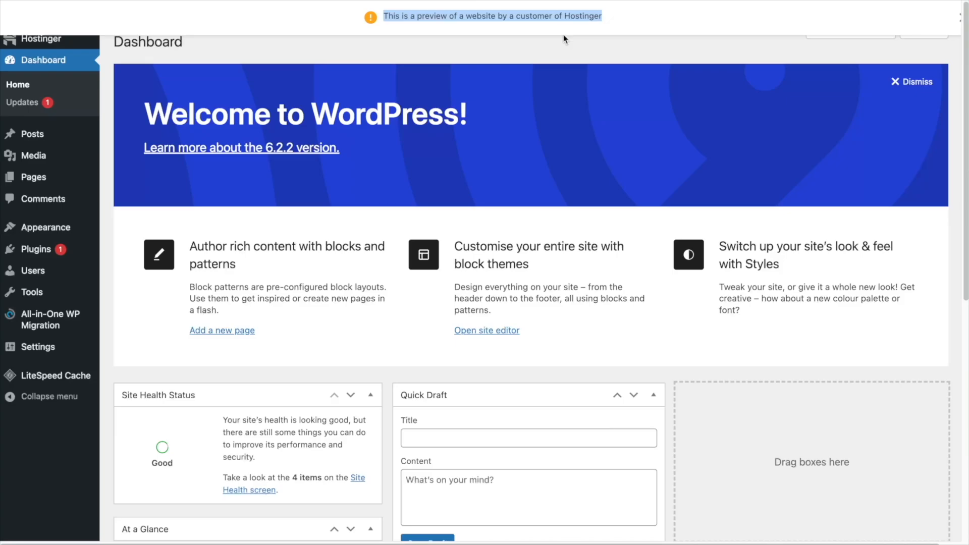
# Step: Dismiss the Hostinger preview notice and visit the new site to look over its default homepage
pyautogui.click(959, 20)
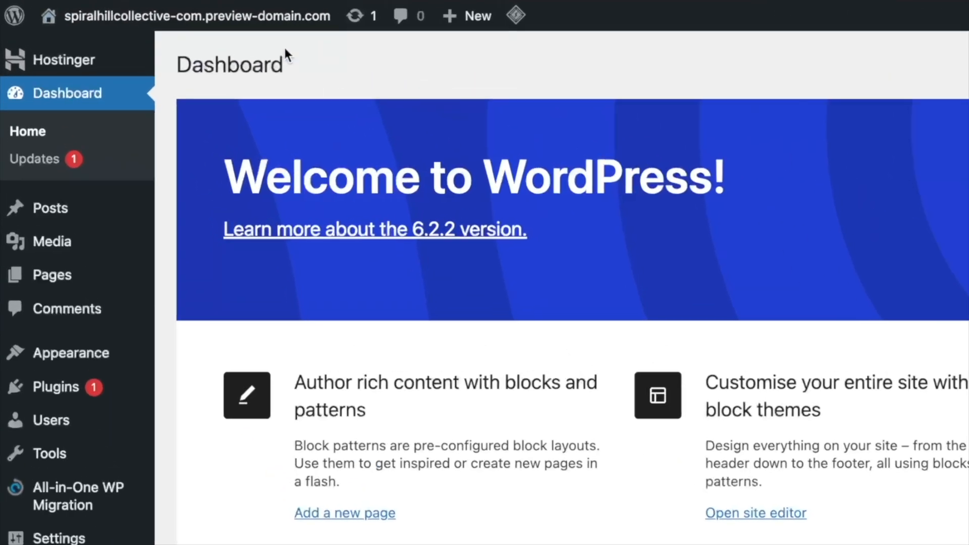
pyautogui.moveTo(125, 17)
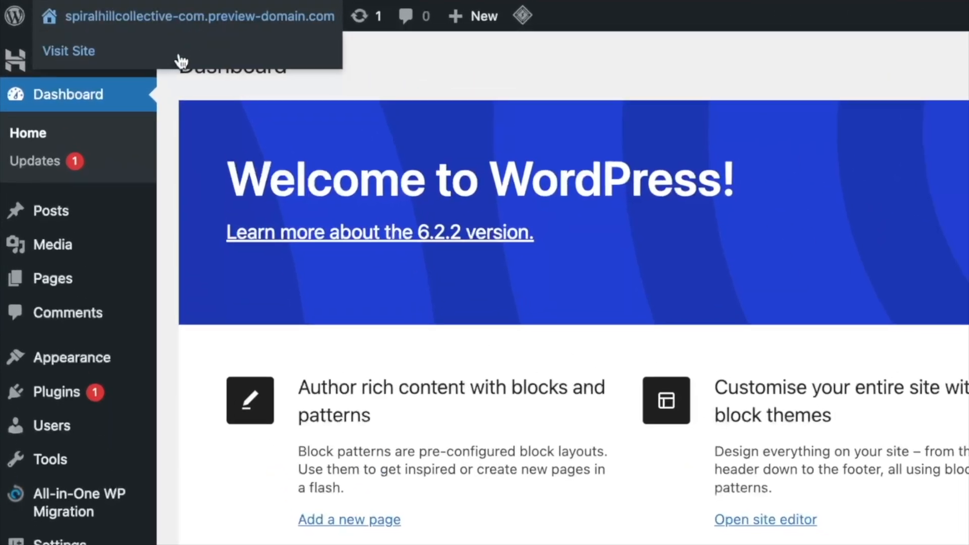
pyautogui.click(179, 59)
pyautogui.scroll(-3, 670, 147)
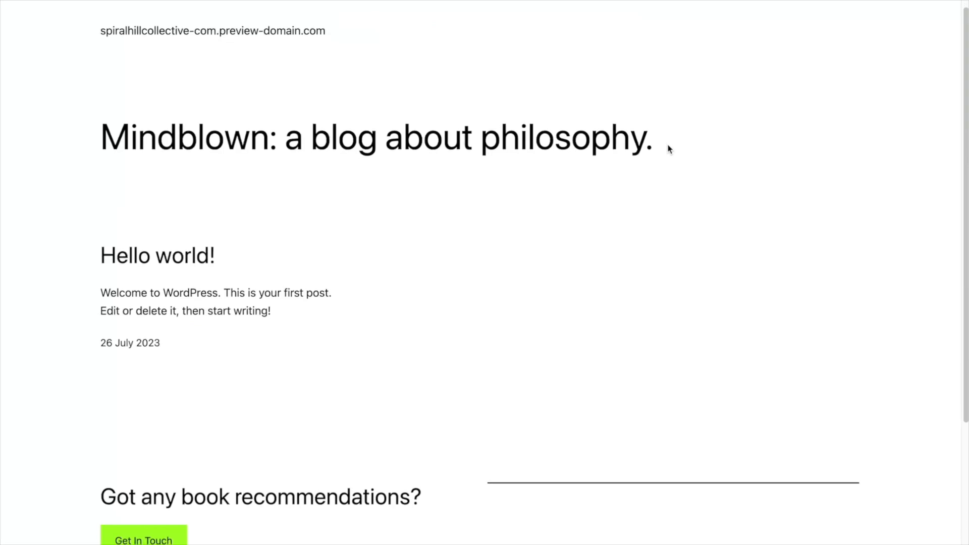
pyautogui.scroll(3, 665, 231)
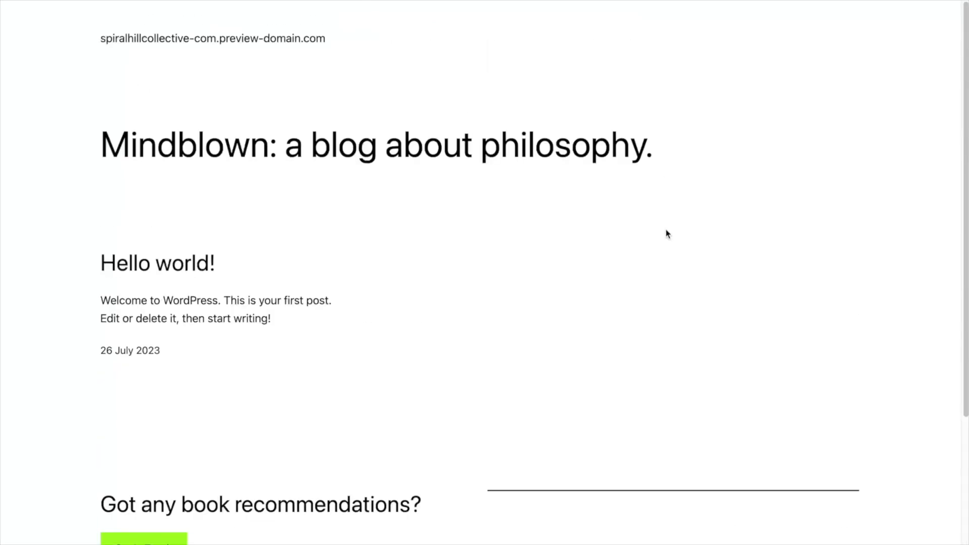
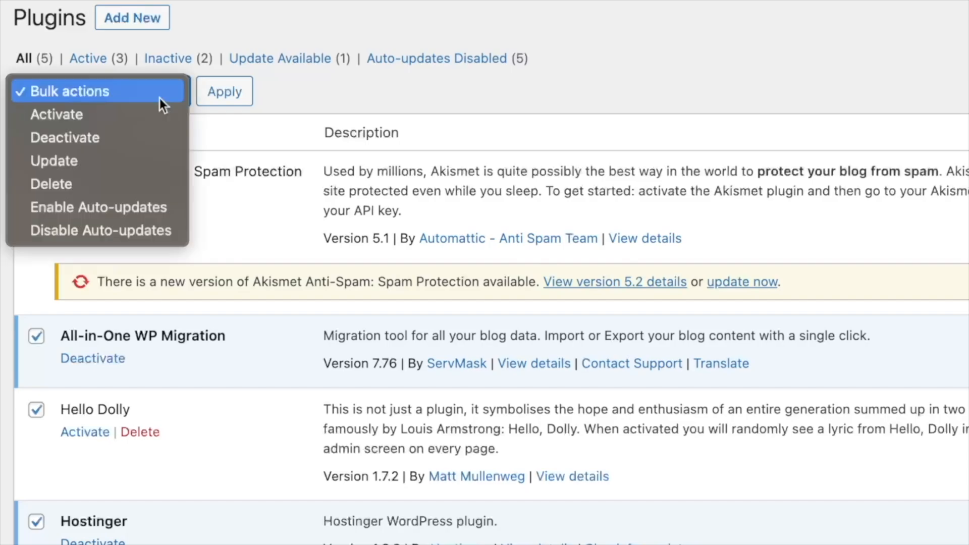
# Step: Deactivate all the installed plugins in bulk and delete them from the site
pyautogui.click(149, 134)
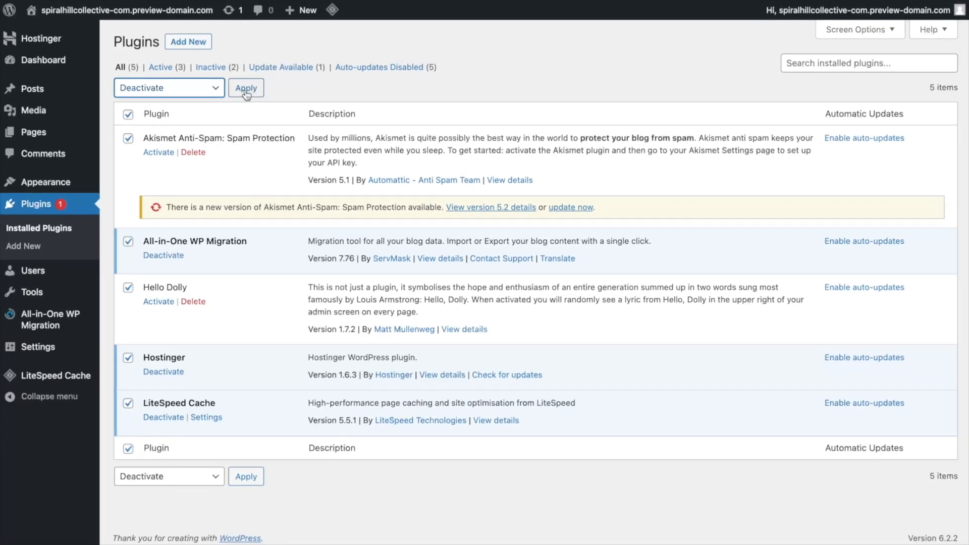
pyautogui.click(224, 92)
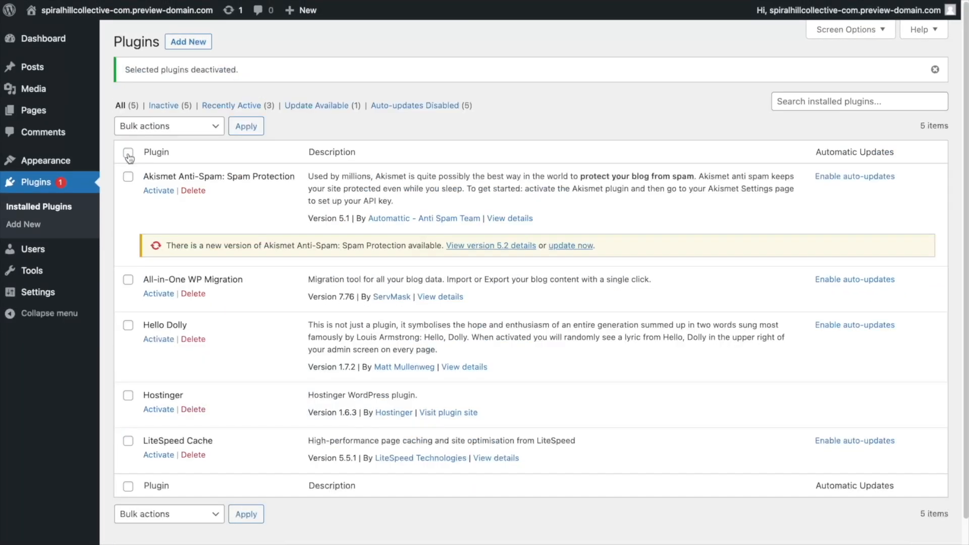
pyautogui.click(128, 151)
pyautogui.click(184, 126)
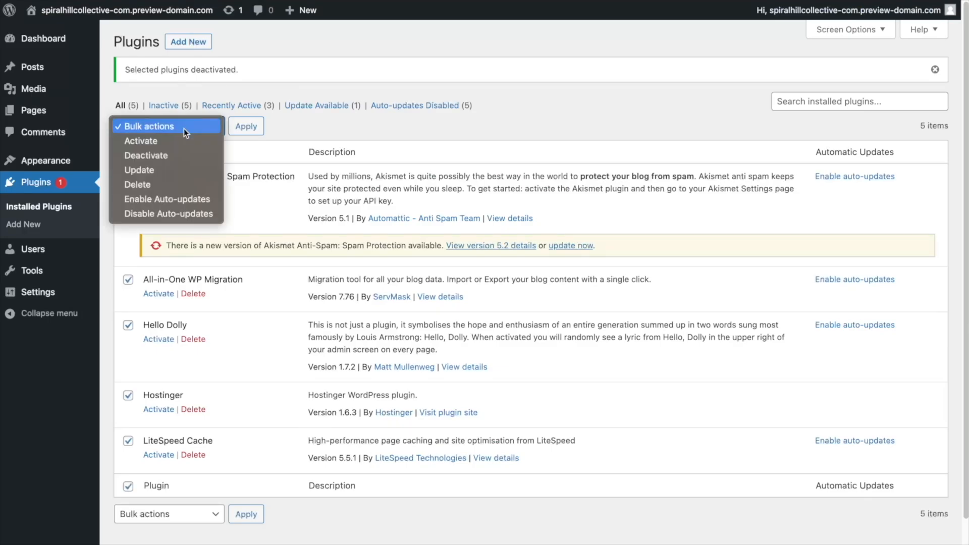
pyautogui.click(178, 179)
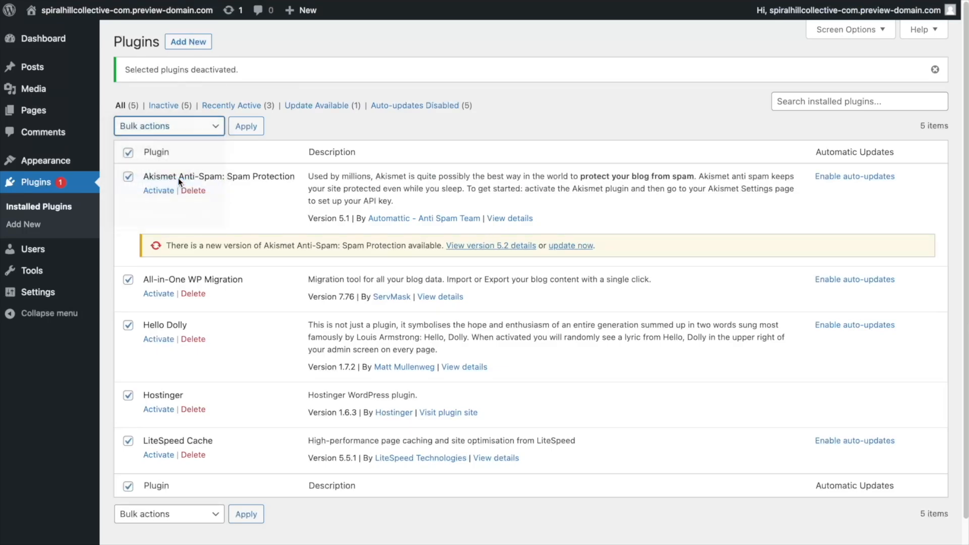
pyautogui.click(237, 128)
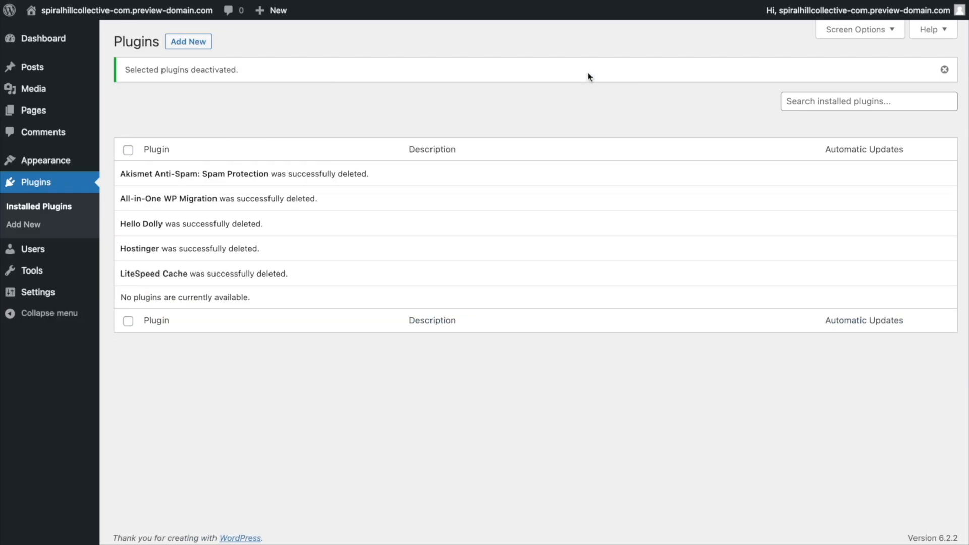
# Step: Return to the WordPress dashboard home and look over its widgets and the Media and Pages sections
pyautogui.click(50, 43)
pyautogui.scroll(-1, 301, 178)
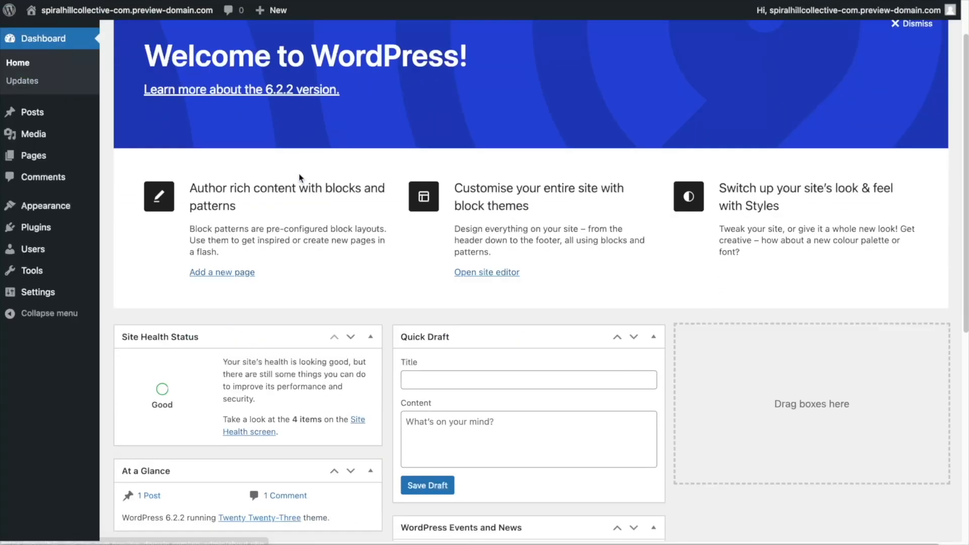
pyautogui.scroll(-5, 419, 156)
pyautogui.scroll(6, 419, 172)
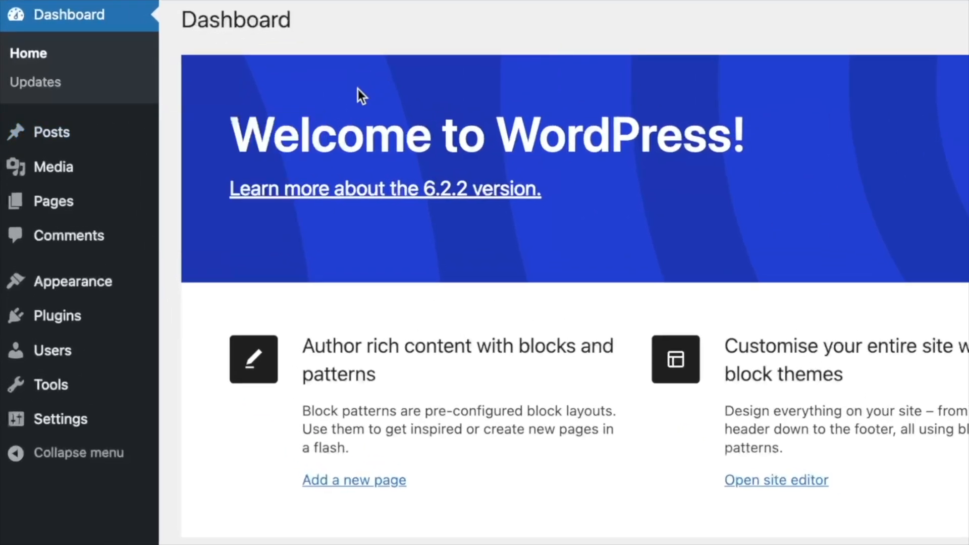
pyautogui.moveTo(88, 174)
pyautogui.moveTo(95, 207)
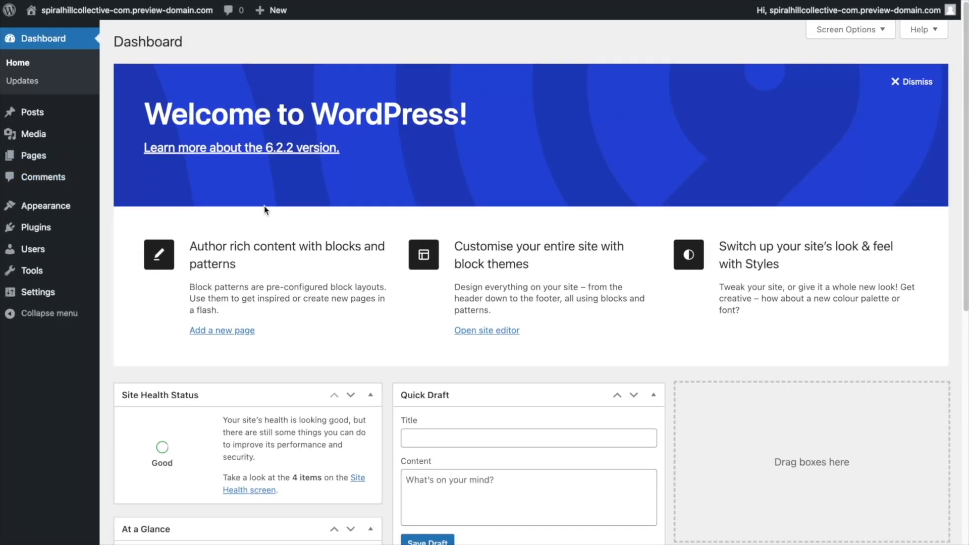
# Step: Move the default "Hello world!" blog post to the bin
pyautogui.moveTo(48, 121)
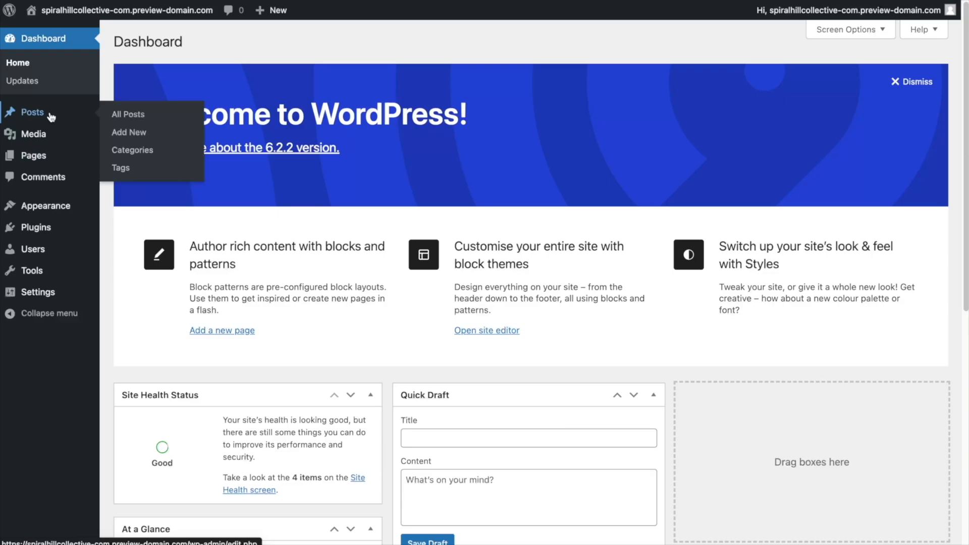
pyautogui.click(51, 117)
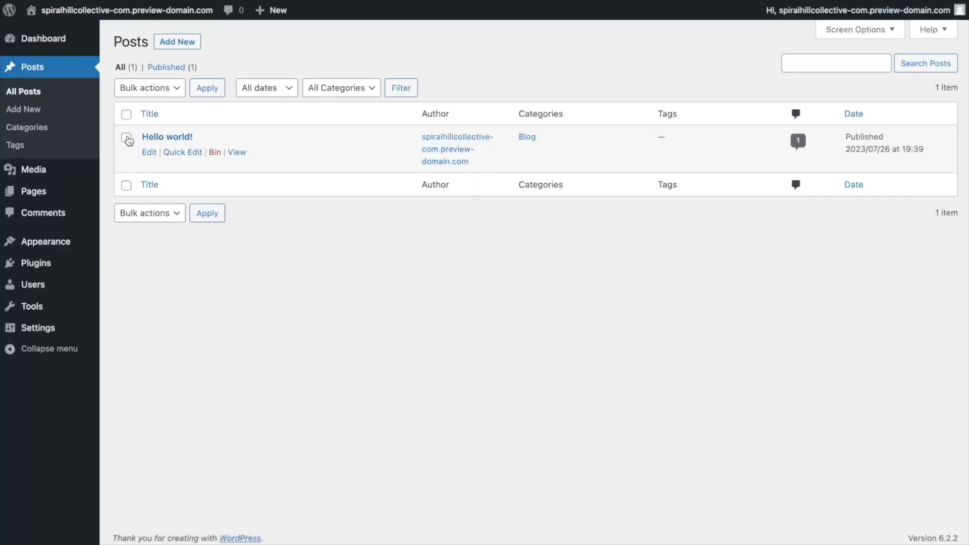
pyautogui.click(126, 138)
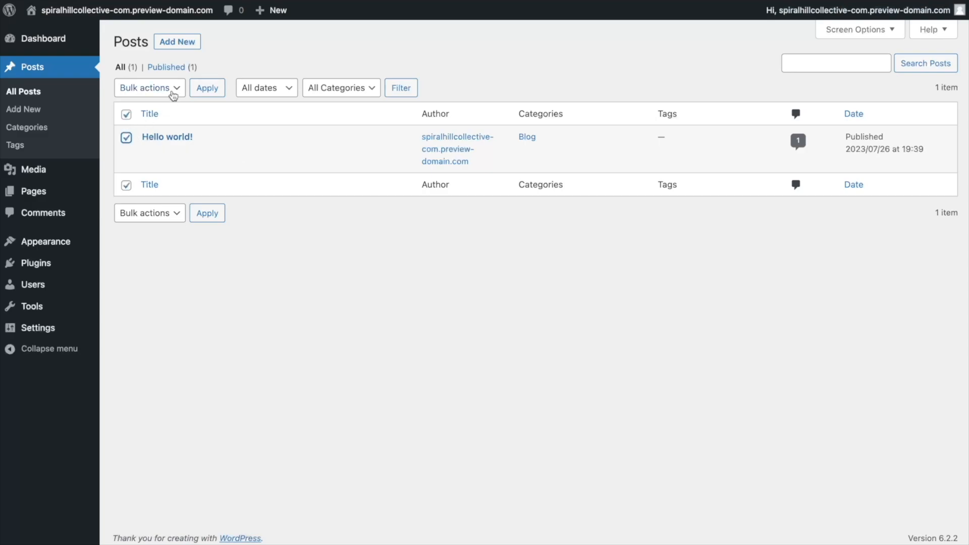
pyautogui.click(170, 91)
pyautogui.click(169, 117)
pyautogui.click(216, 90)
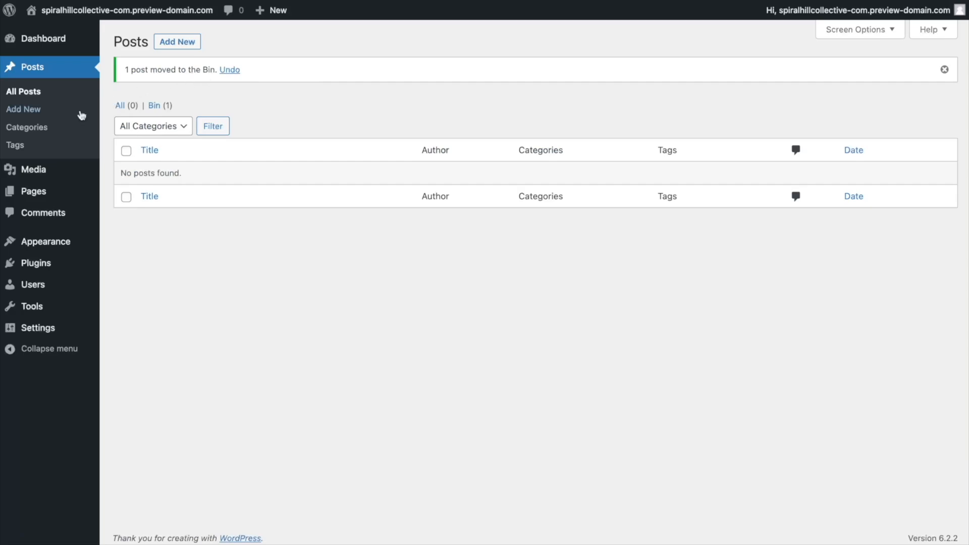
# Step: Move the draft Privacy Policy page to the bin
pyautogui.click(39, 193)
pyautogui.click(126, 185)
pyautogui.click(164, 91)
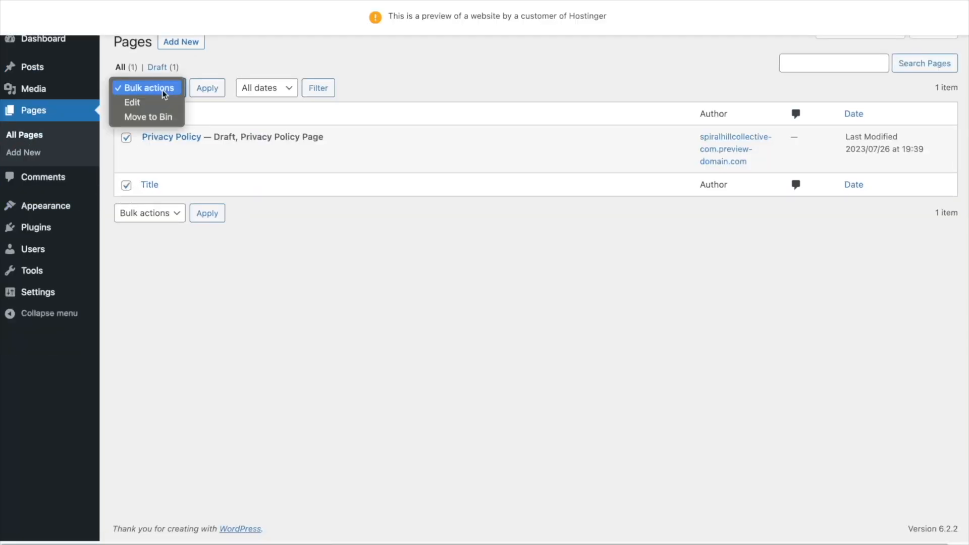
pyautogui.click(152, 116)
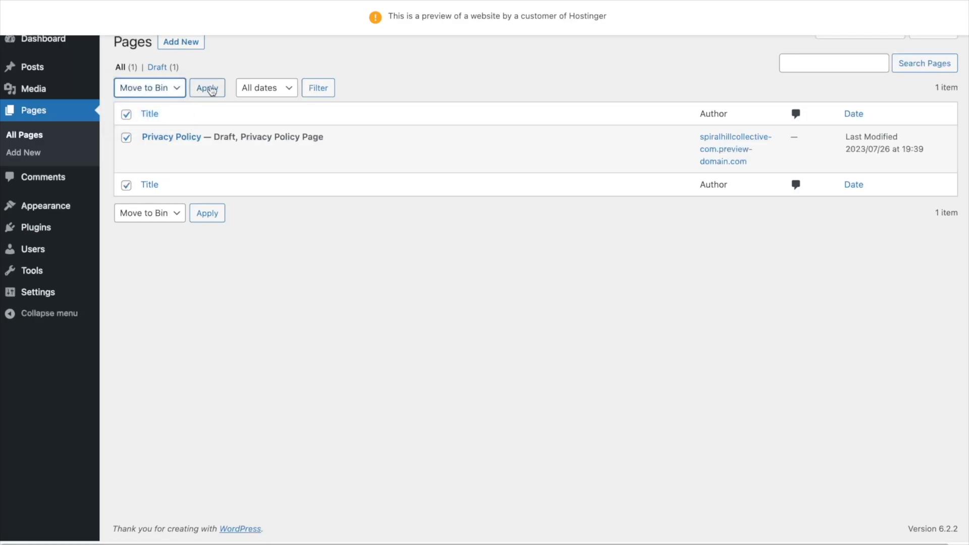
pyautogui.click(212, 91)
# Step: View the front end of the site and open the "Hello world!" post to check that it is gone
pyautogui.click(109, 12)
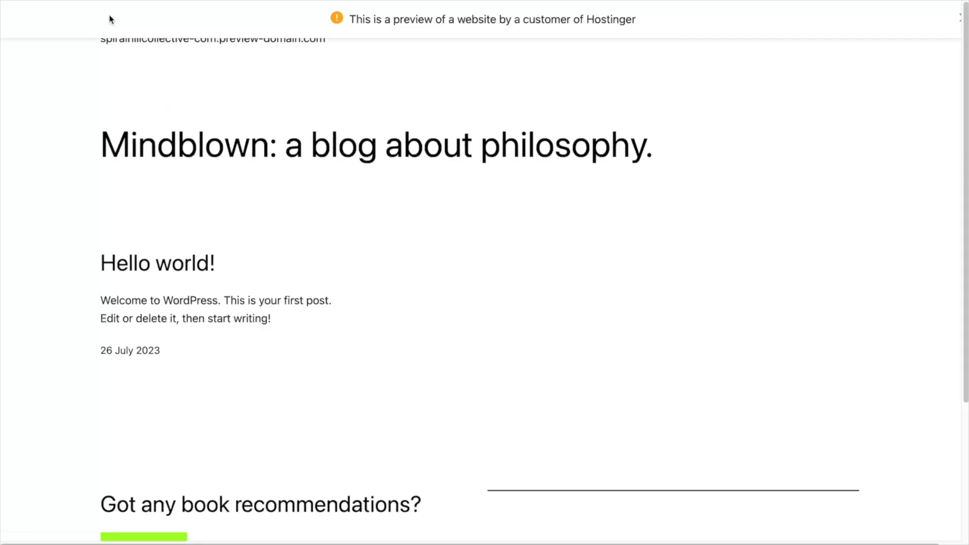
pyautogui.click(179, 270)
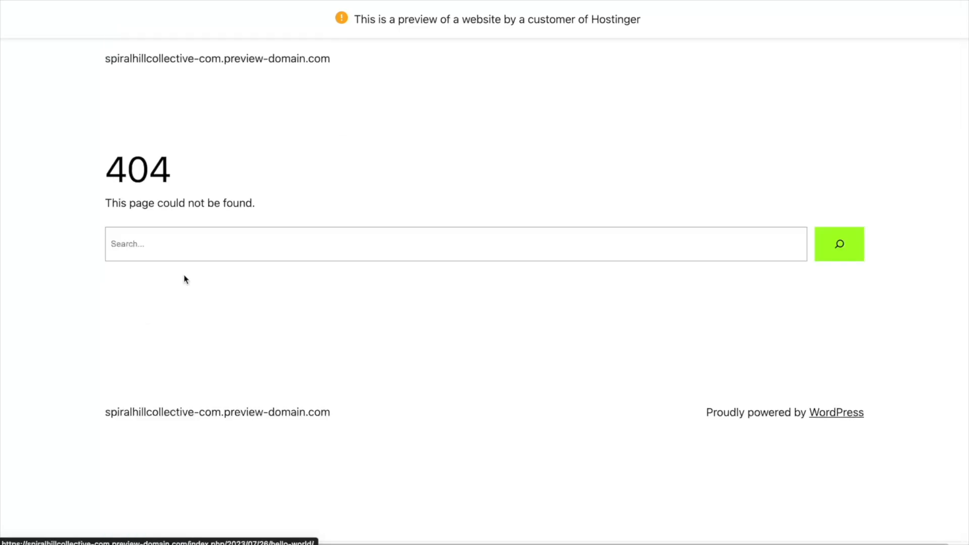
pyautogui.click(19, 0)
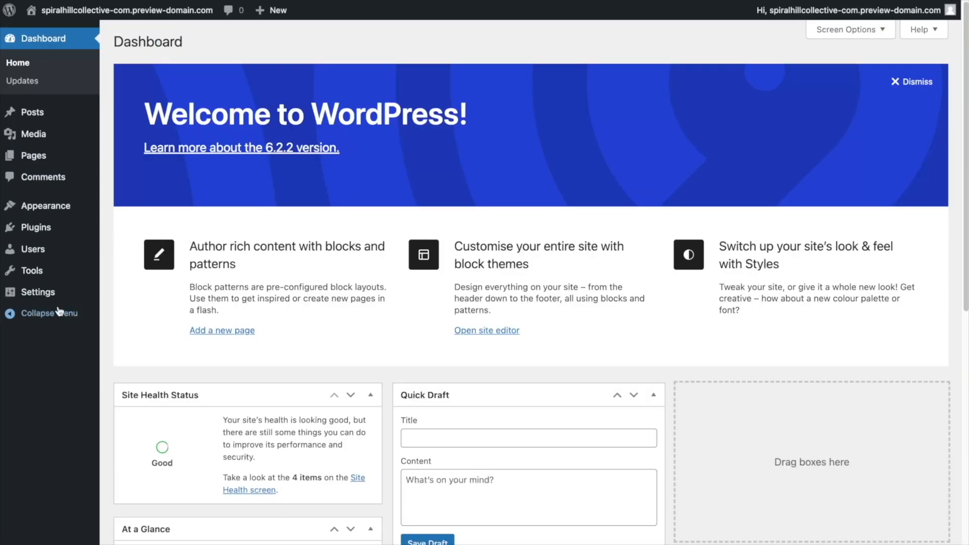
# Step: Open the site's general settings and review the site title, tagline, address and administration email fields
pyautogui.moveTo(49, 300)
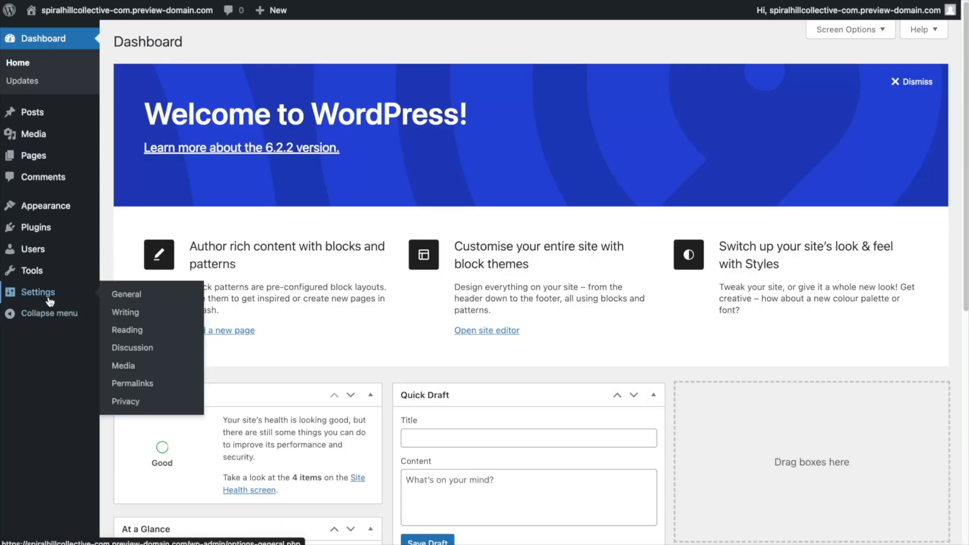
pyautogui.click(126, 295)
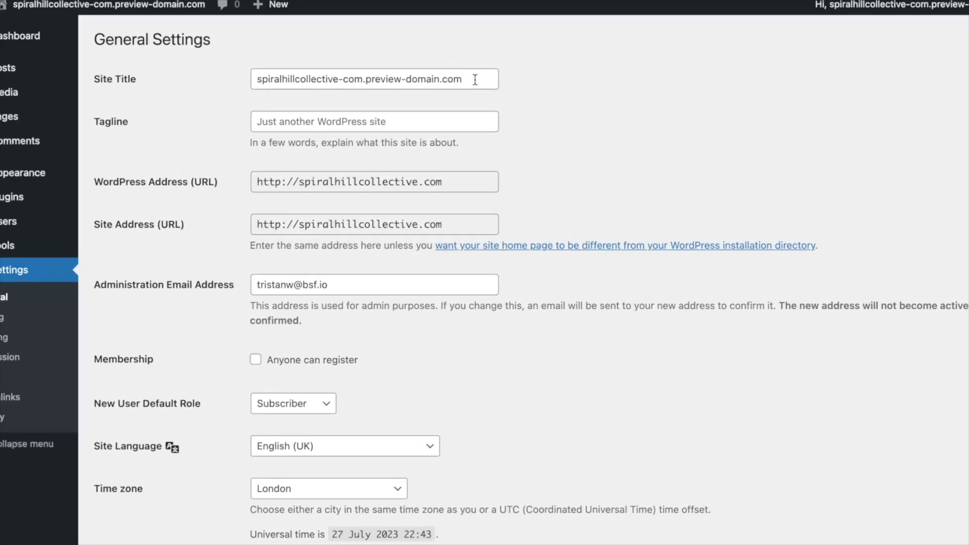
pyautogui.tripleClick(559, 88)
pyautogui.click(559, 88)
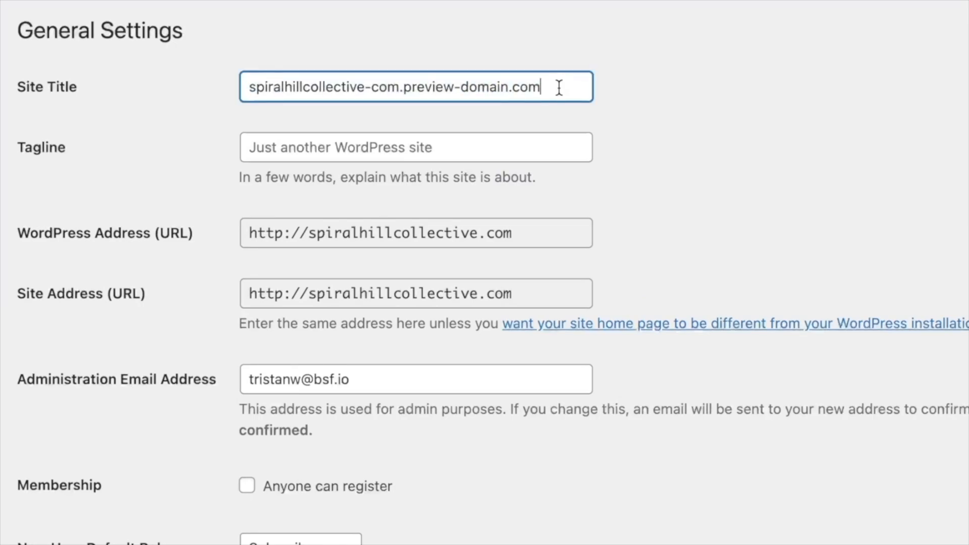
pyautogui.click(504, 153)
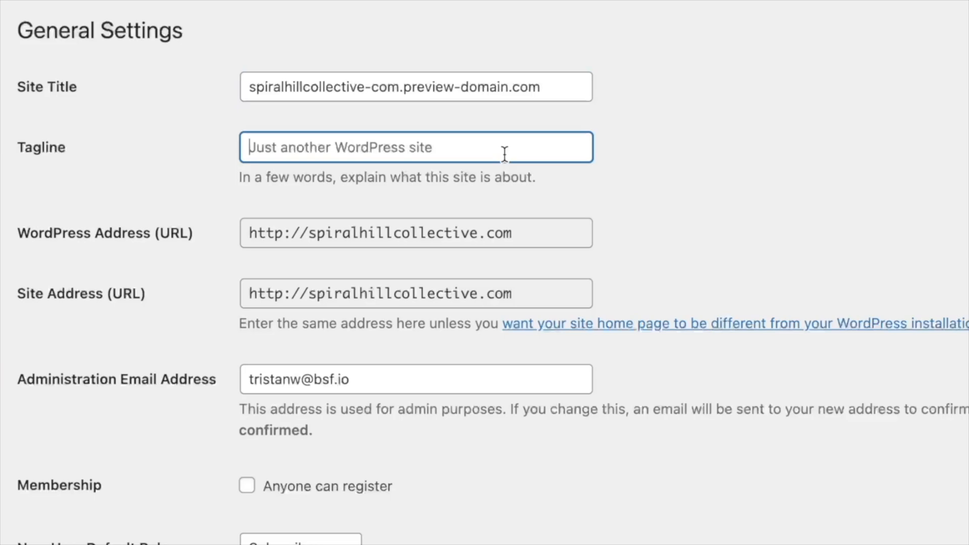
pyautogui.scroll(-2, 504, 152)
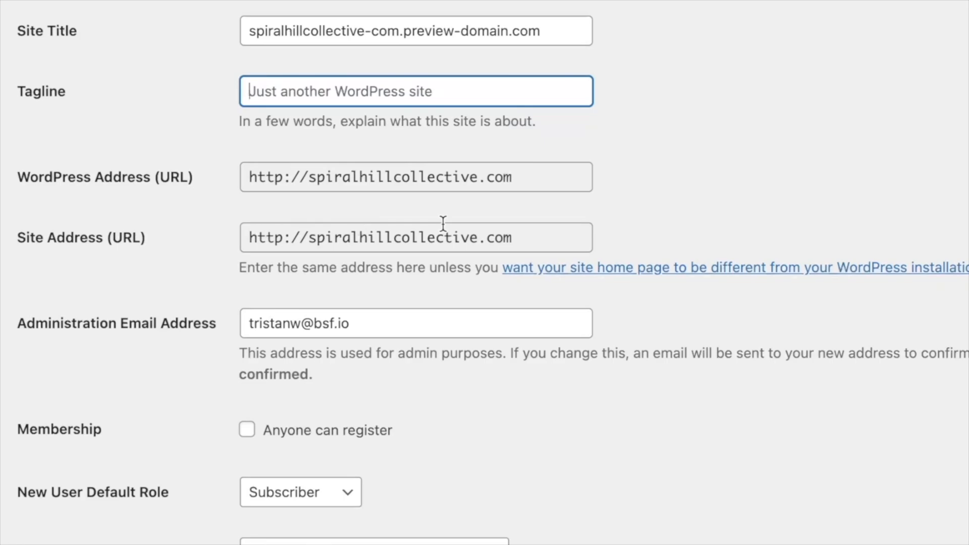
pyautogui.scroll(-2, 403, 217)
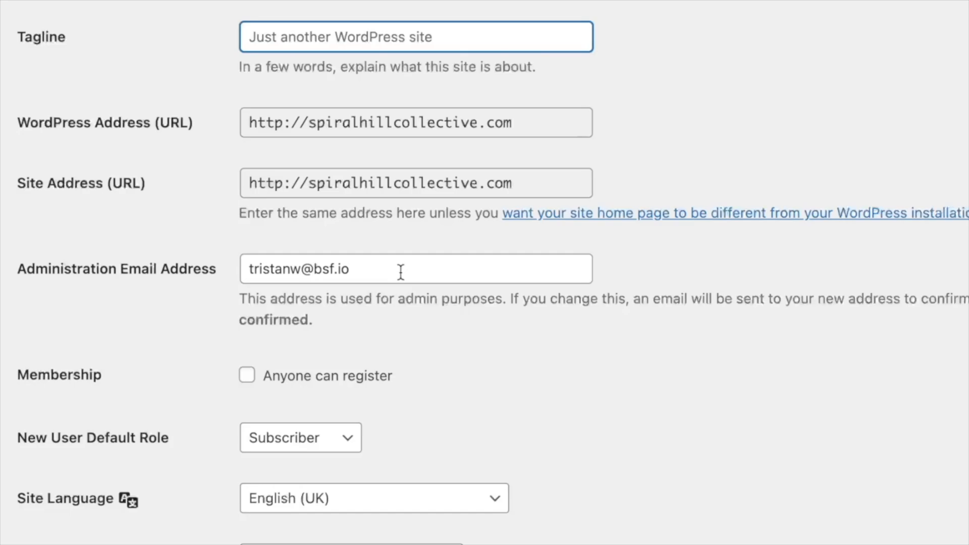
# Step: Set the site language to English (United States) in the general settings
pyautogui.scroll(-10, 328, 275)
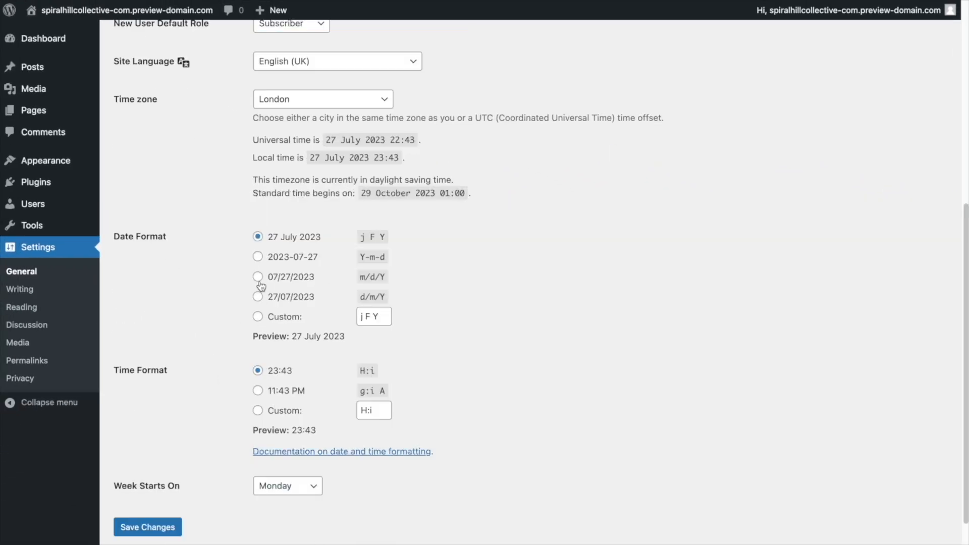
pyautogui.scroll(1, 304, 164)
pyautogui.scroll(1, 304, 163)
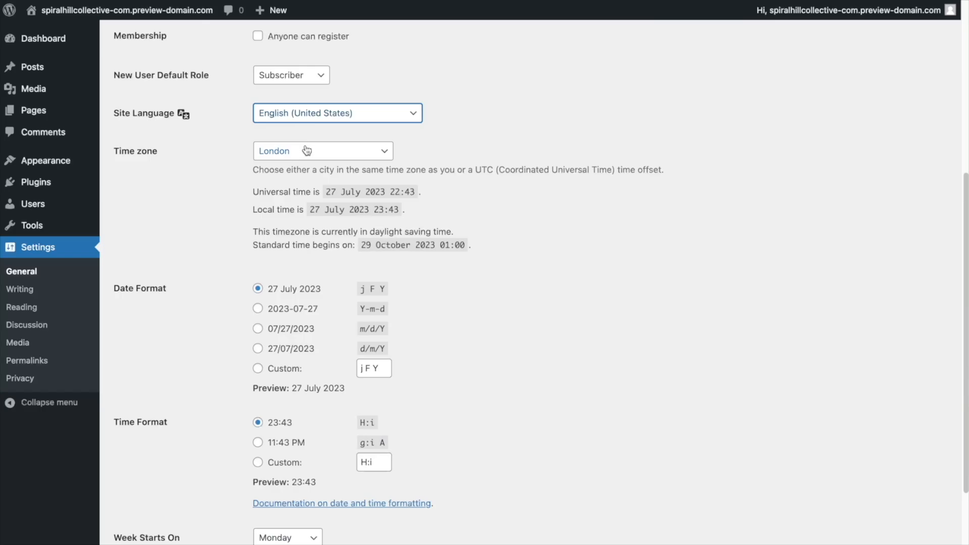
# Step: Set the site's time zone to New York in the general settings
pyautogui.click(305, 147)
pyautogui.scroll(20, 310, 263)
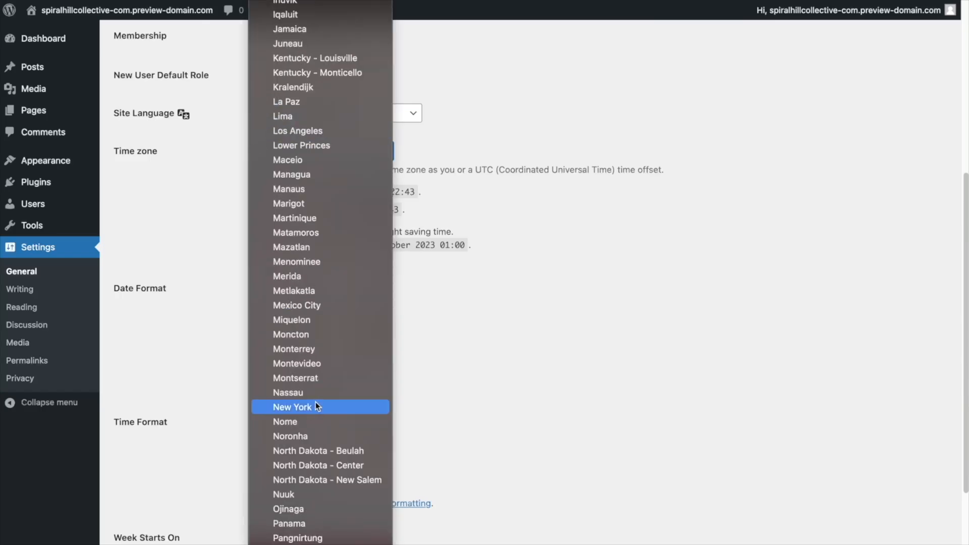
pyautogui.click(317, 402)
# Step: Set the date format to m/d/Y and the time format to g:i A, and save the general settings
pyautogui.scroll(-4, 303, 353)
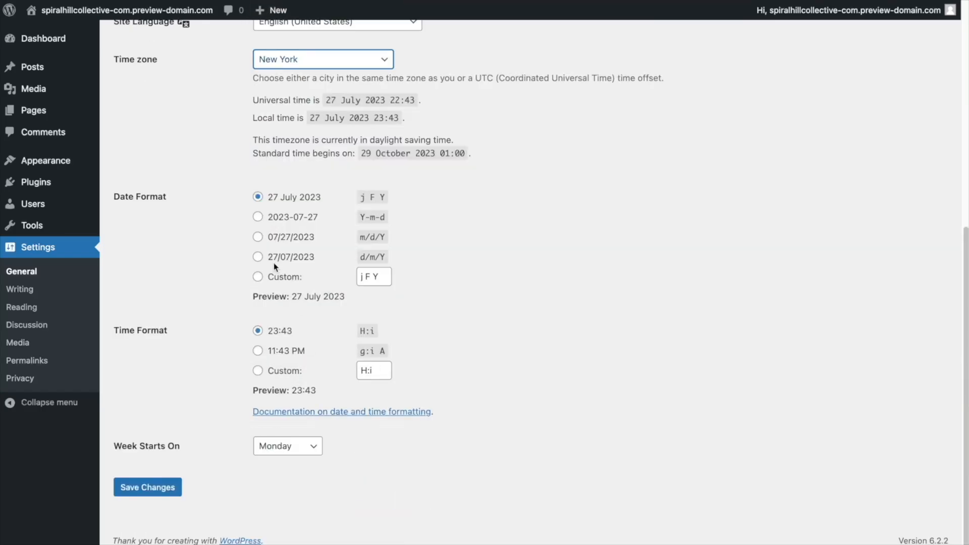
pyautogui.click(257, 238)
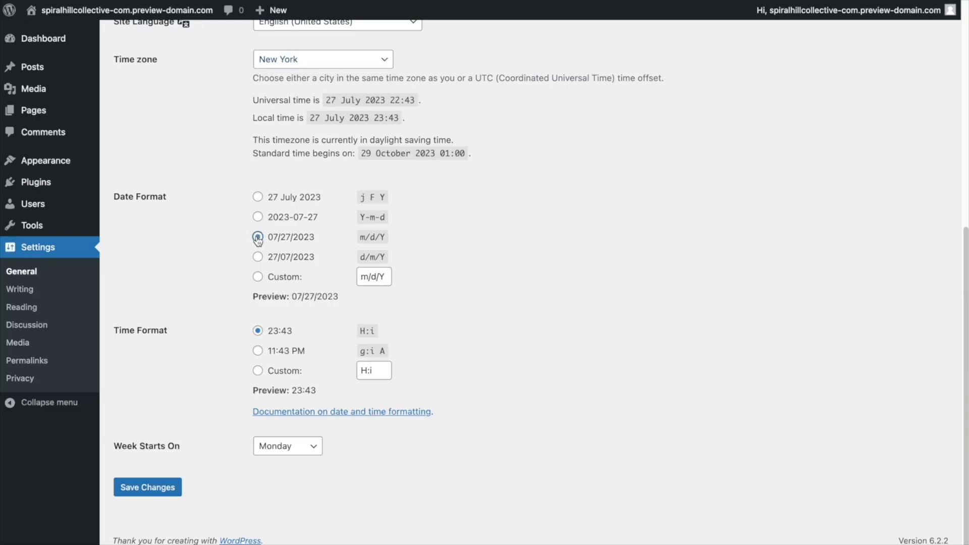
pyautogui.click(259, 352)
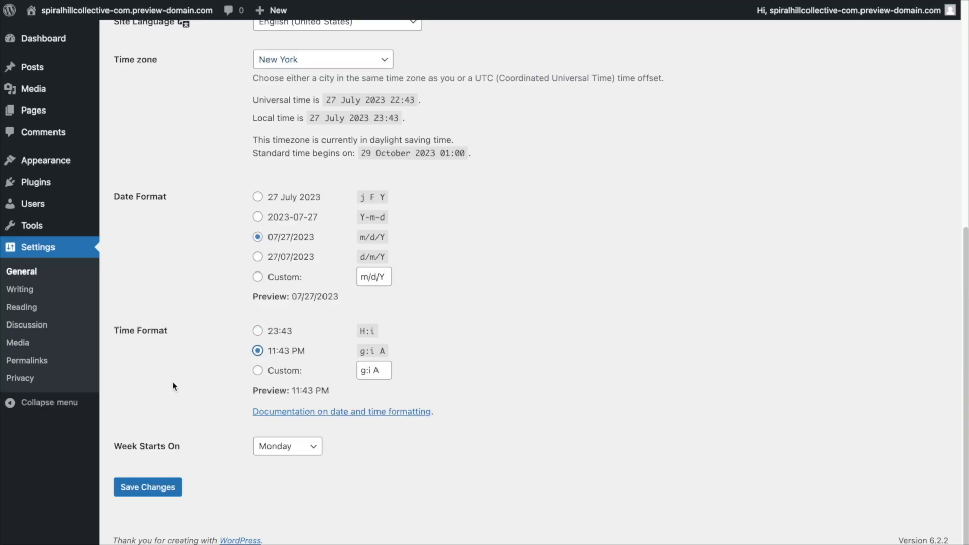
pyautogui.click(142, 485)
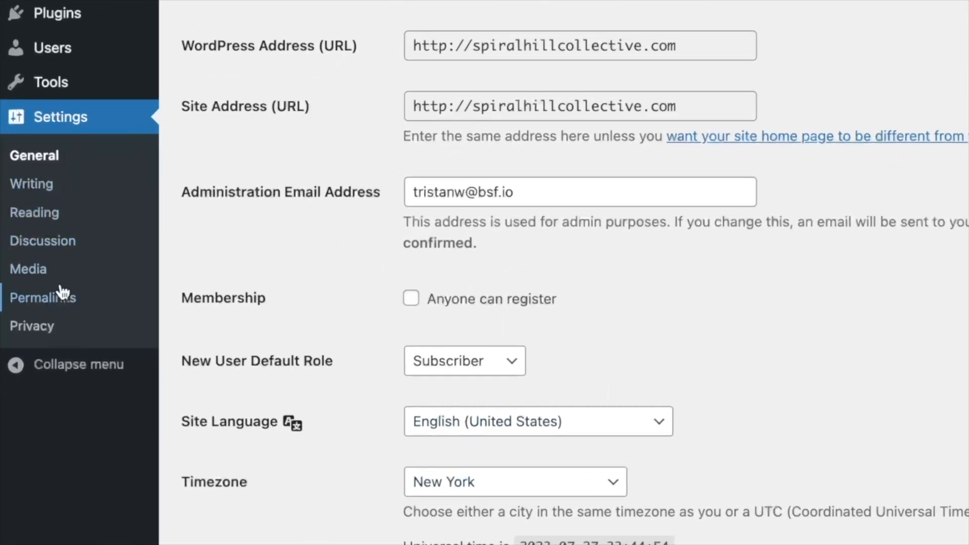
# Step: Change the site's permalink structure to Post name and save it
pyautogui.click(66, 301)
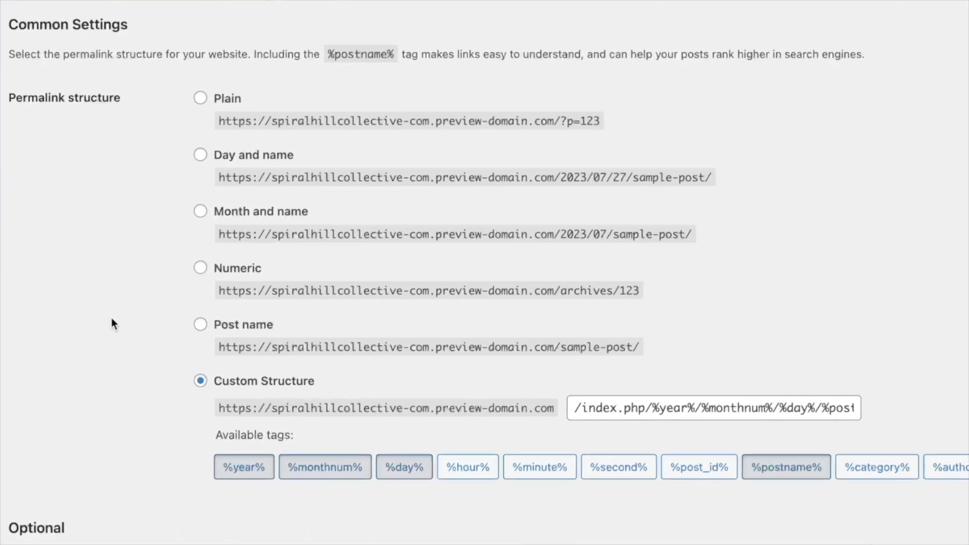
pyautogui.click(201, 326)
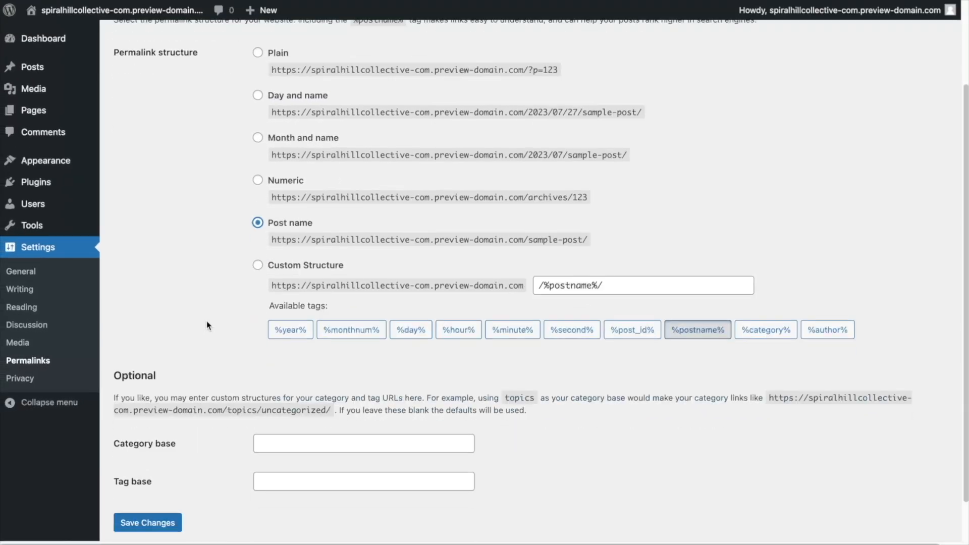
pyautogui.scroll(-2, 137, 465)
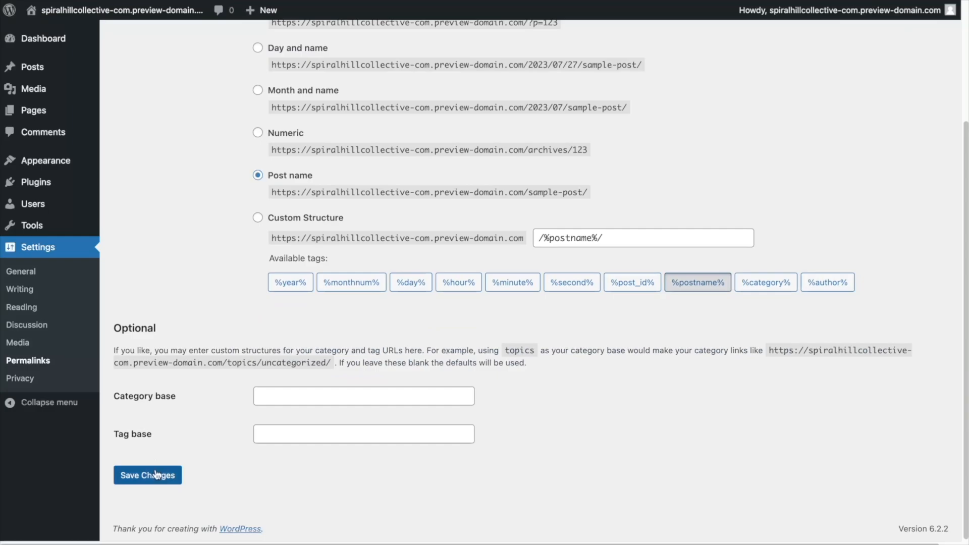
pyautogui.click(147, 475)
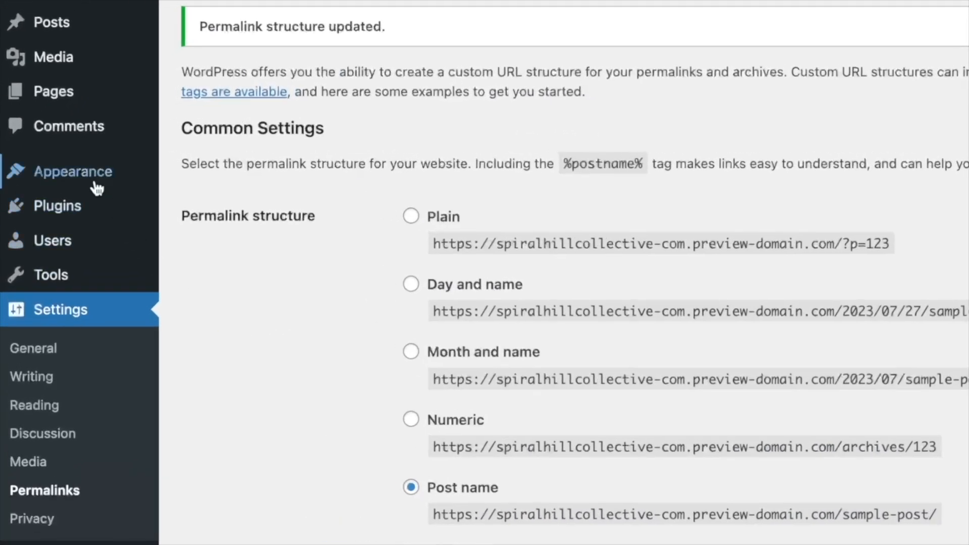
# Step: Go to the page for adding new themes and search for "astra"
pyautogui.moveTo(32, 185)
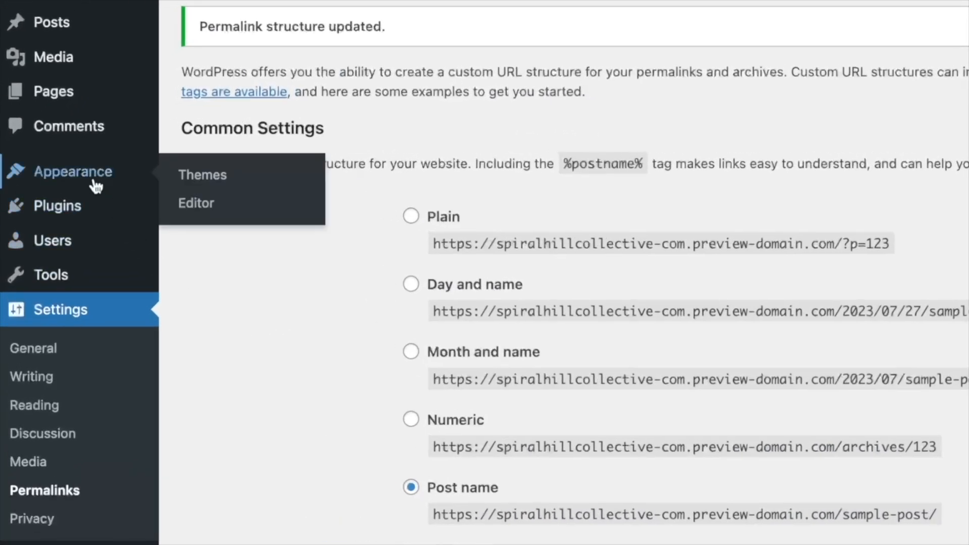
pyautogui.click(186, 176)
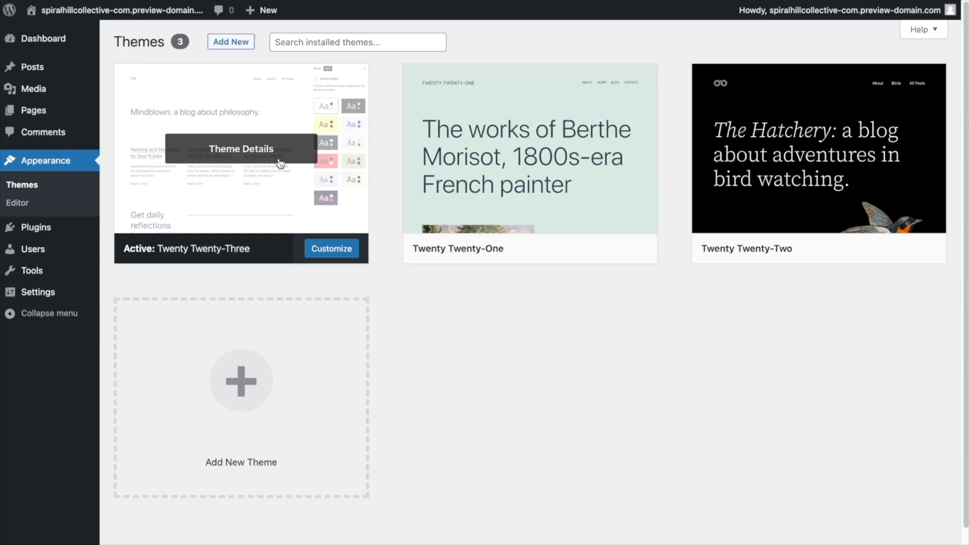
pyautogui.click(242, 46)
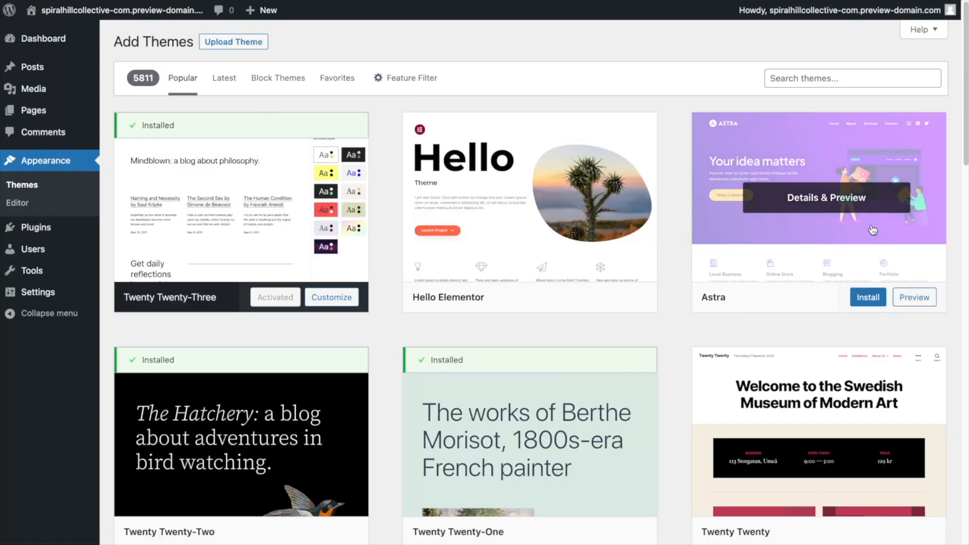
pyautogui.click(854, 79)
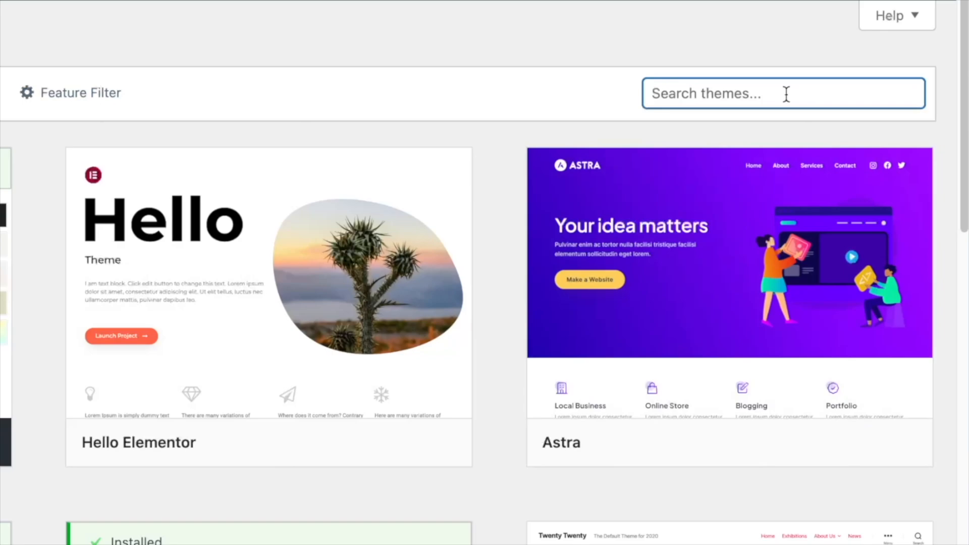
pyautogui.write('astra')
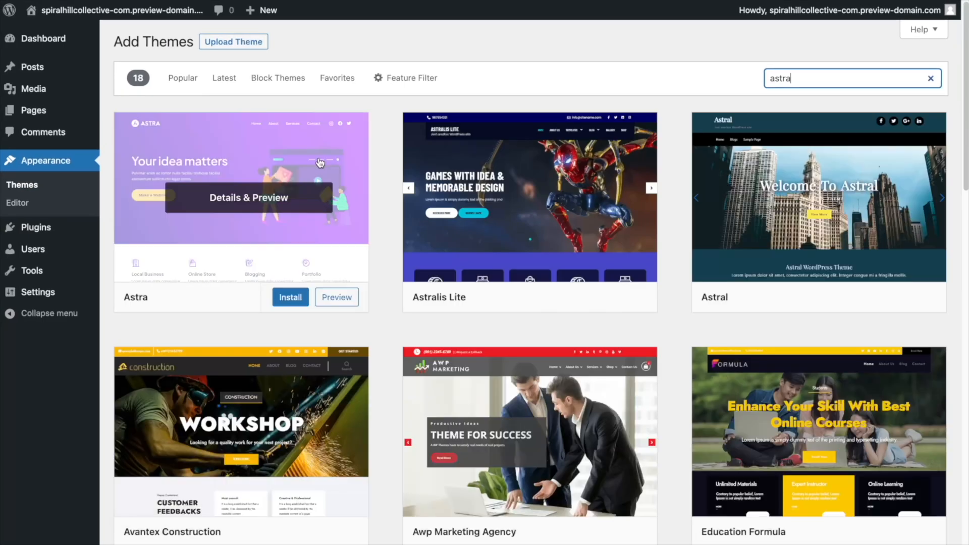
# Step: Preview the Astra theme, install it and activate it on the site
pyautogui.click(319, 157)
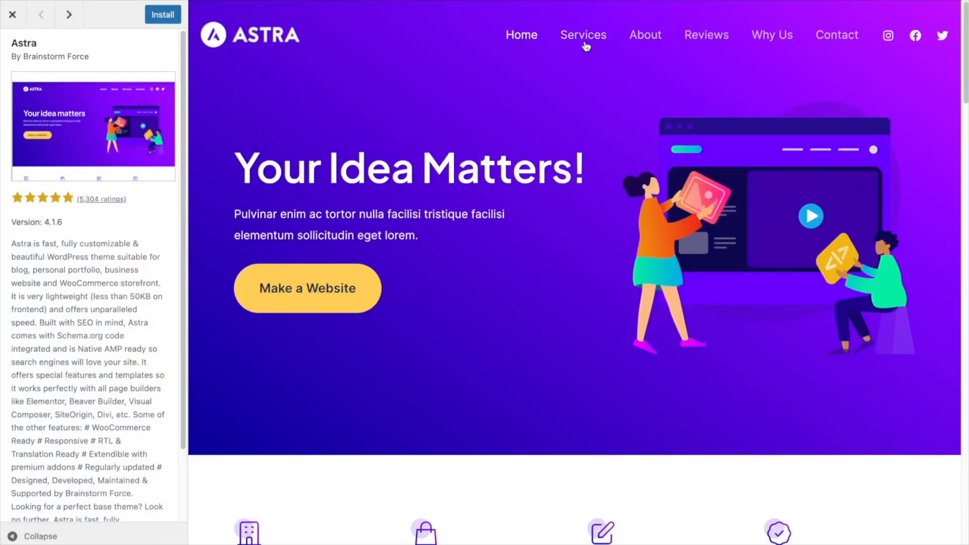
pyautogui.scroll(-12, 584, 41)
pyautogui.scroll(12, 614, 139)
pyautogui.click(155, 21)
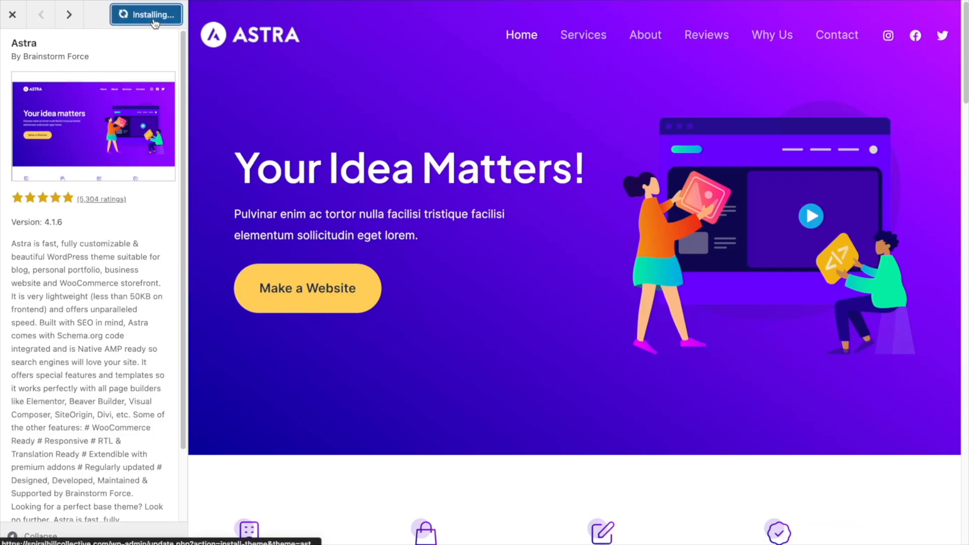
pyautogui.click(153, 20)
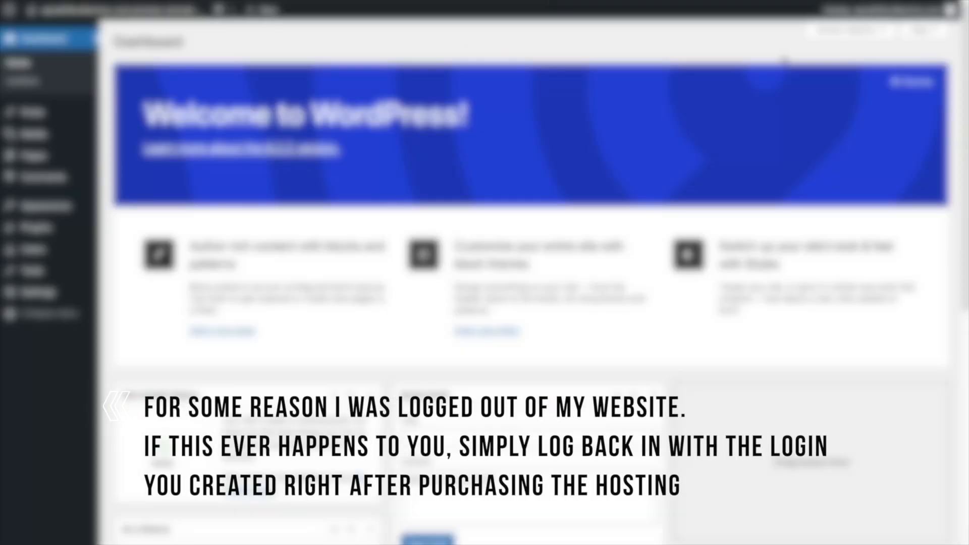
pyautogui.click(117, 199)
pyautogui.click(557, 249)
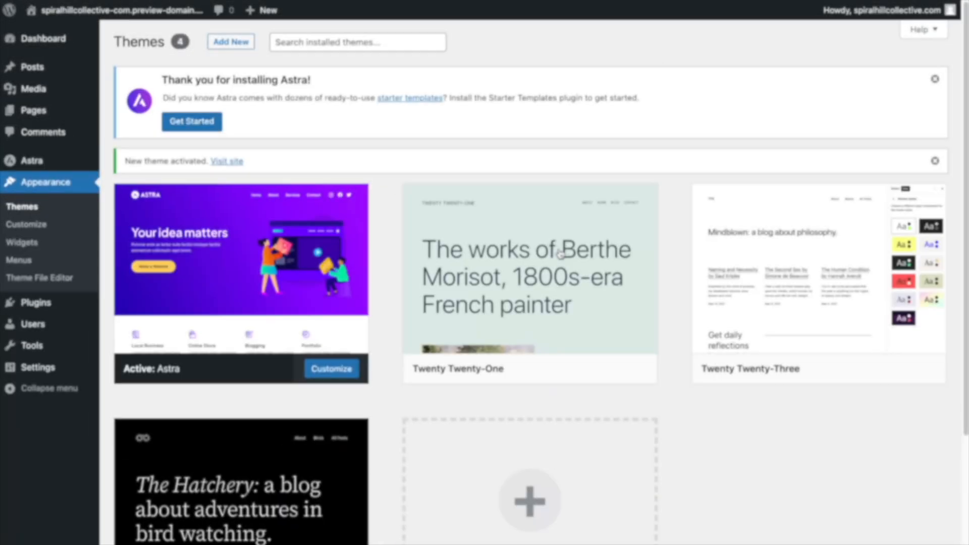
# Step: View the site's front end with the Astra theme and return to the dashboard
pyautogui.scroll(-1, 497, 233)
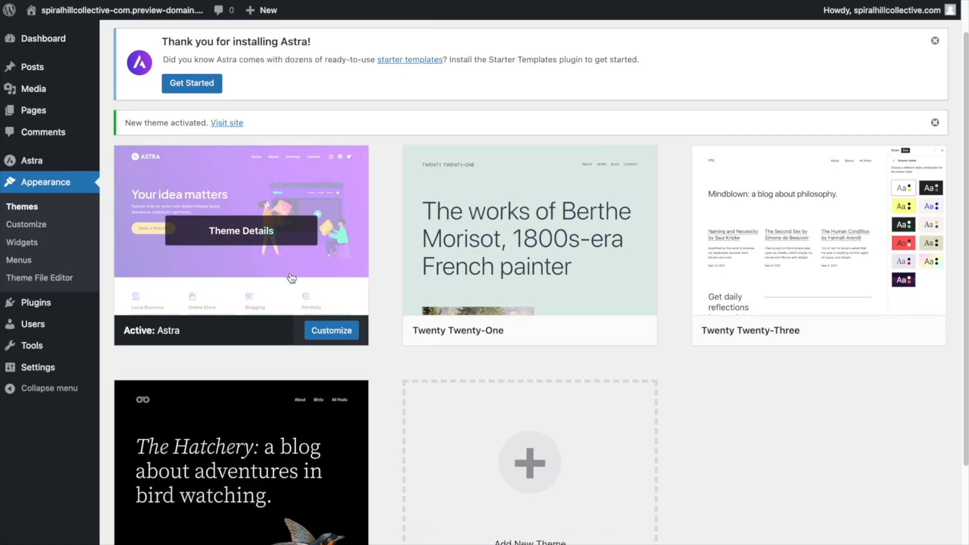
pyautogui.moveTo(107, 10)
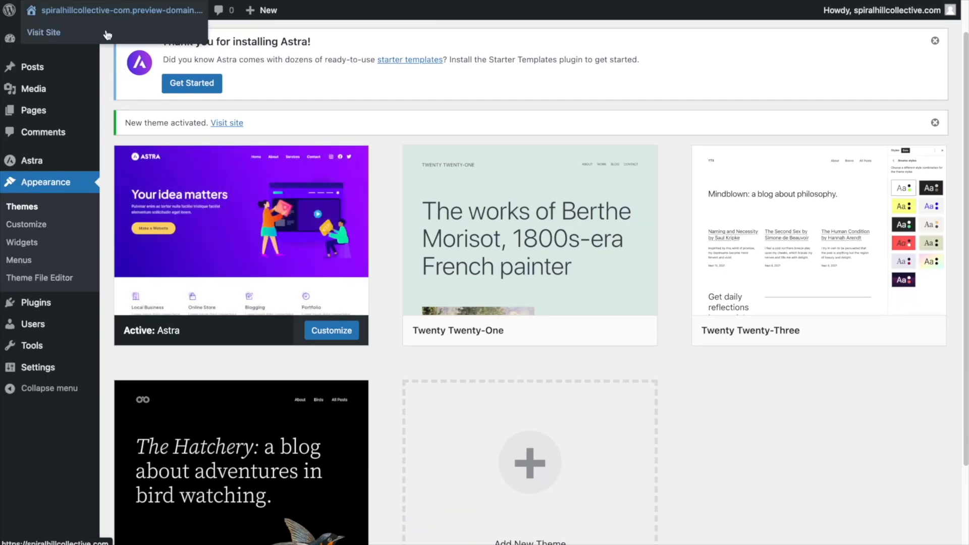
pyautogui.click(50, 33)
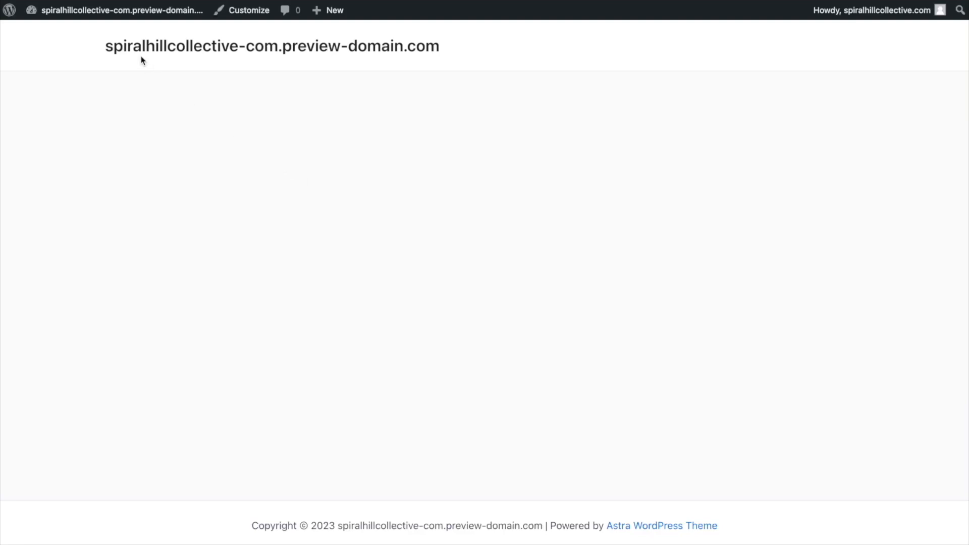
pyautogui.click(110, 14)
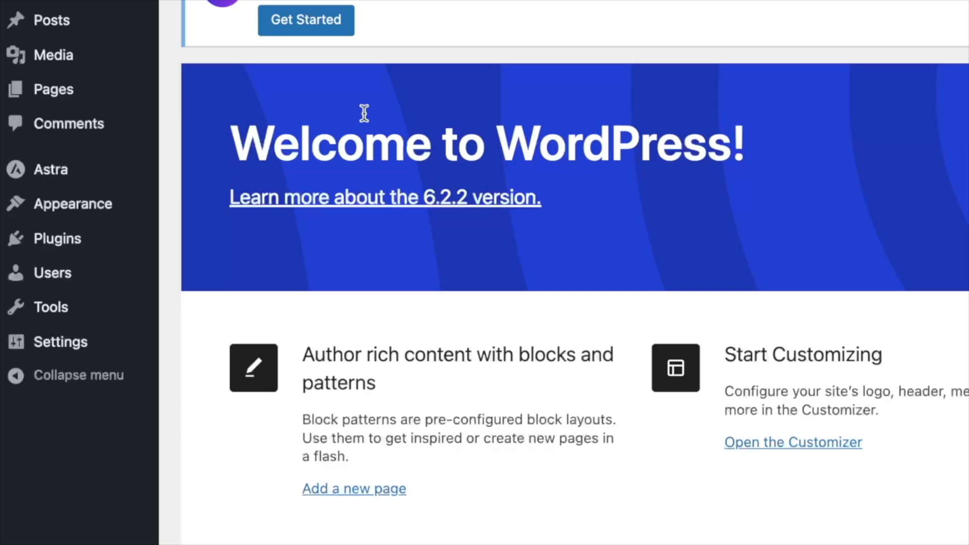
# Step: Search the plugin directory for "starter templates", and install and activate the Starter Templates plugin by Brainstorm Force
pyautogui.moveTo(101, 240)
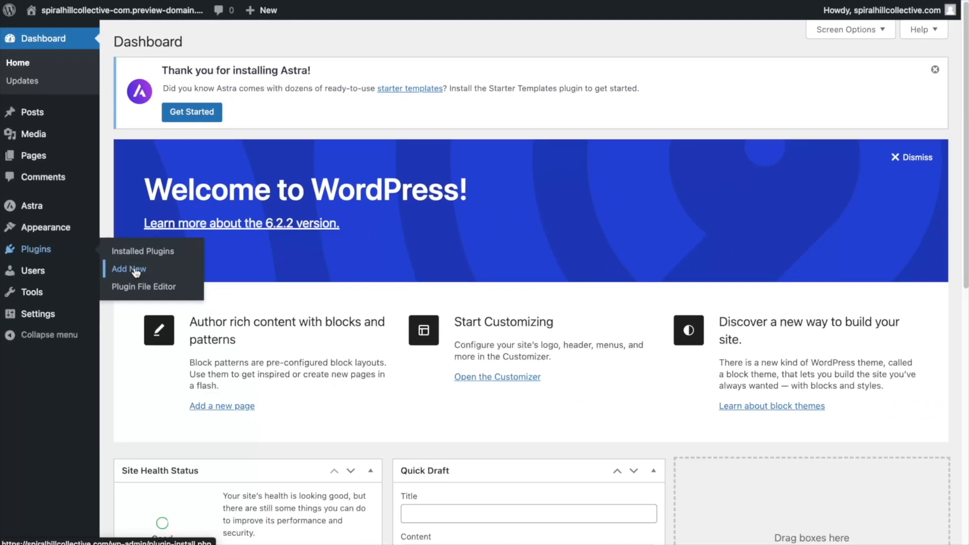
pyautogui.click(135, 272)
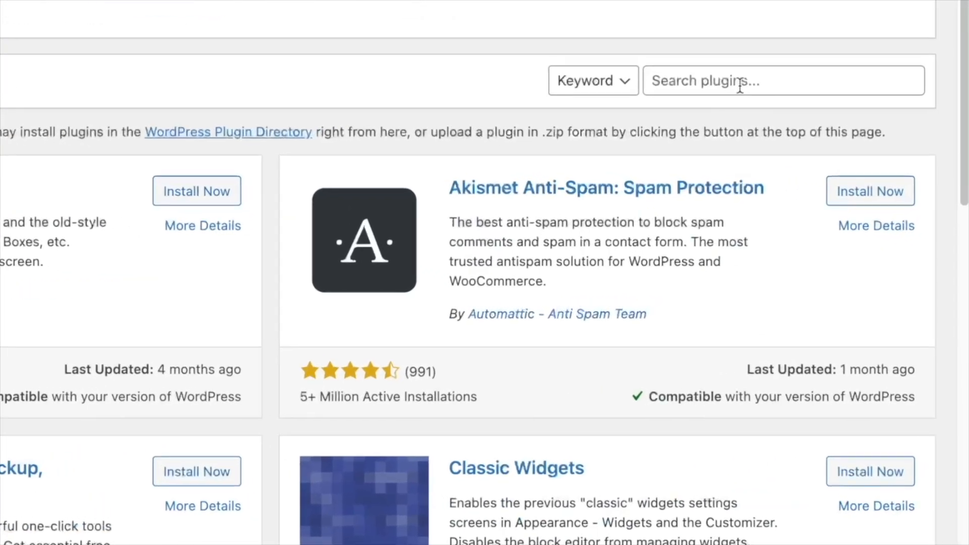
pyautogui.click(739, 86)
pyautogui.write('starter templates')
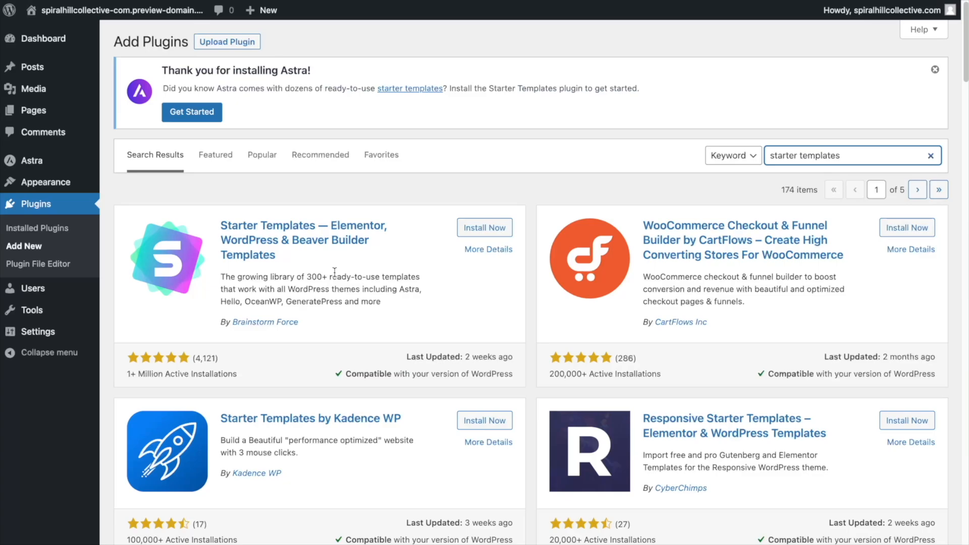
pyautogui.click(483, 230)
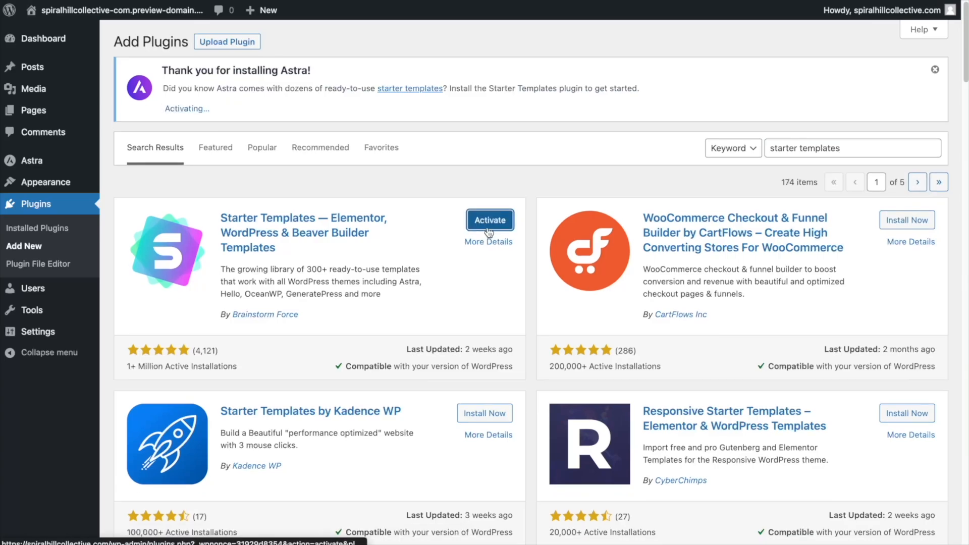
pyautogui.click(490, 228)
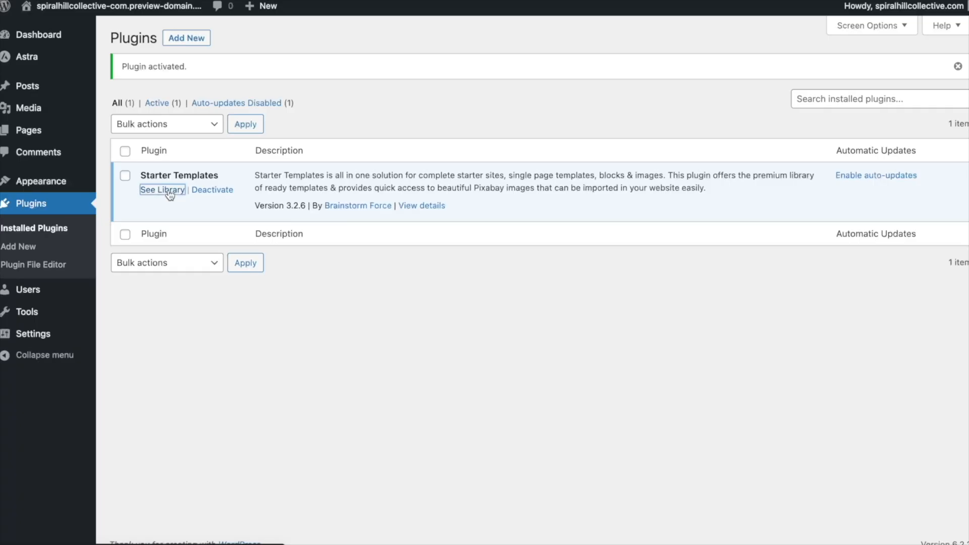
# Step: Open the Starter Templates library, start building the website and choose Elementor as the page builder
pyautogui.click(109, 172)
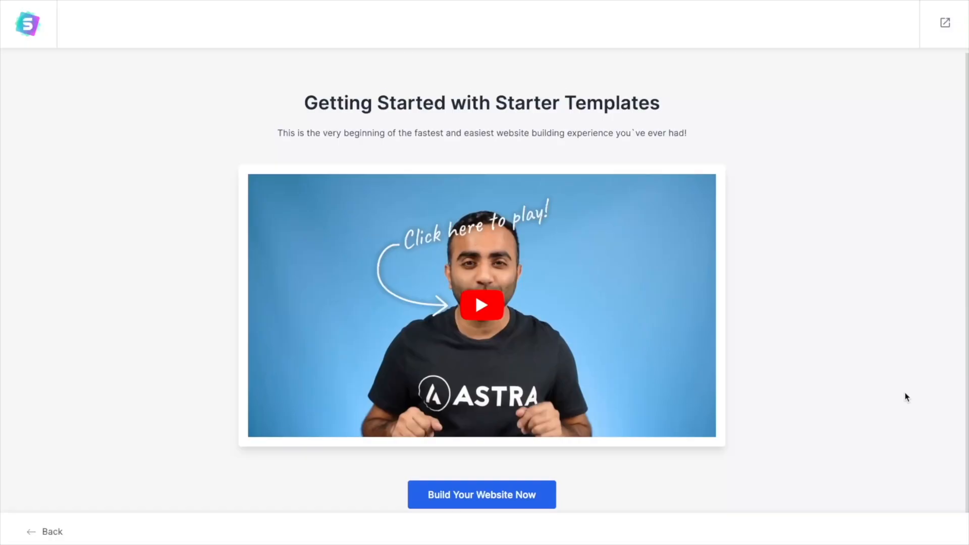
pyautogui.click(482, 488)
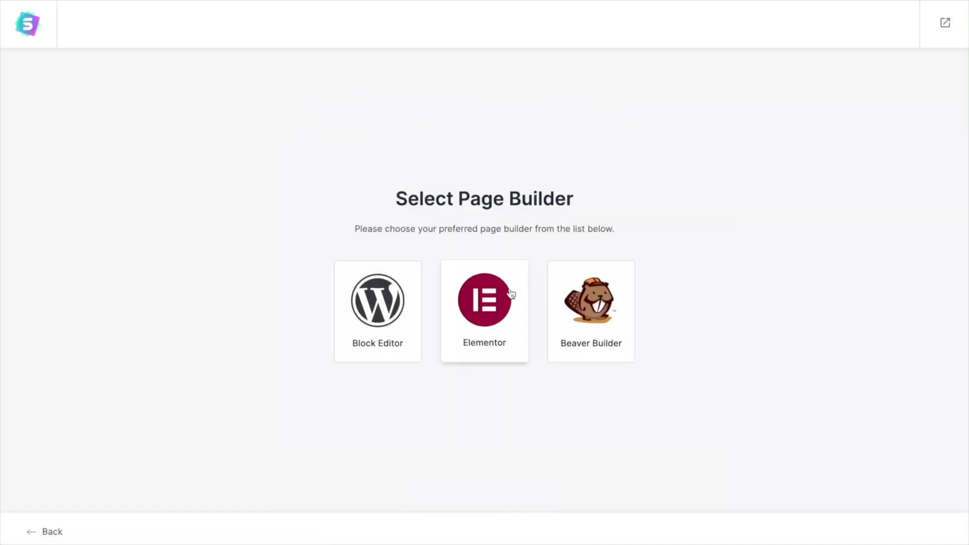
pyautogui.click(508, 294)
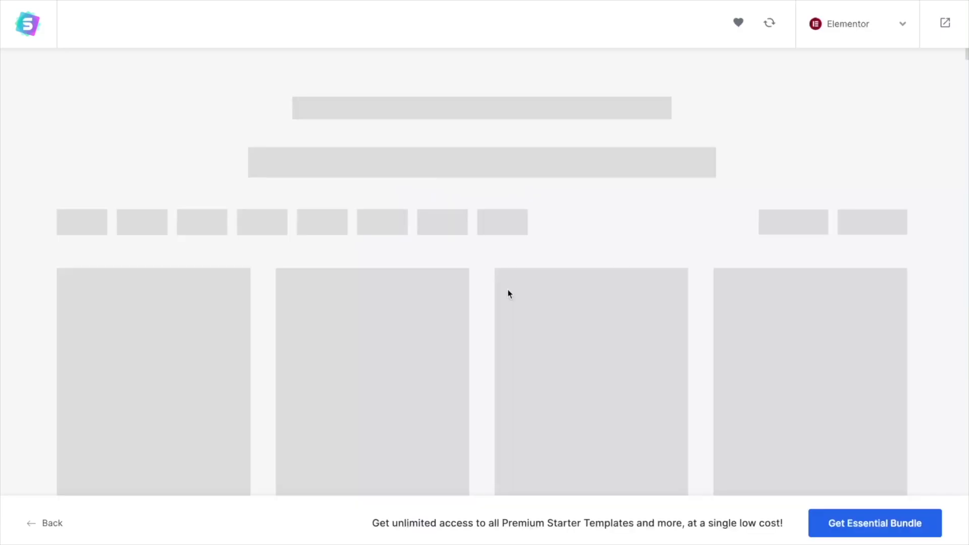
# Step: Browse the Elementor starter templates and open the preview of the Organic Store template
pyautogui.scroll(-5, 509, 295)
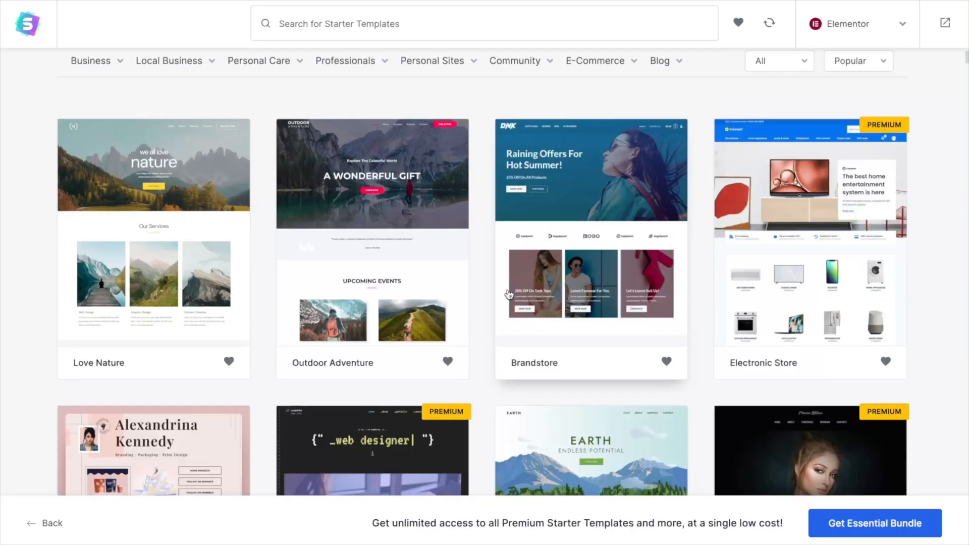
pyautogui.scroll(-8, 509, 294)
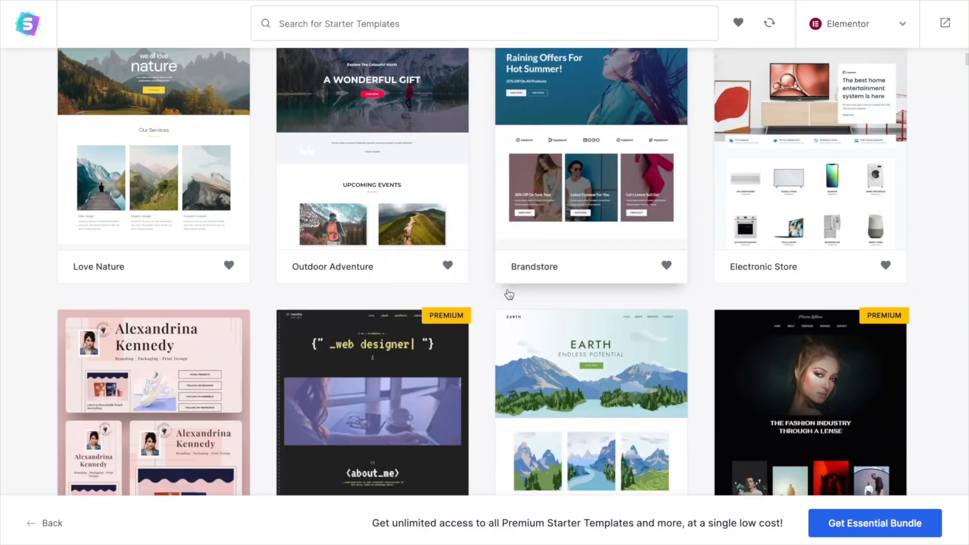
pyautogui.scroll(-6, 509, 295)
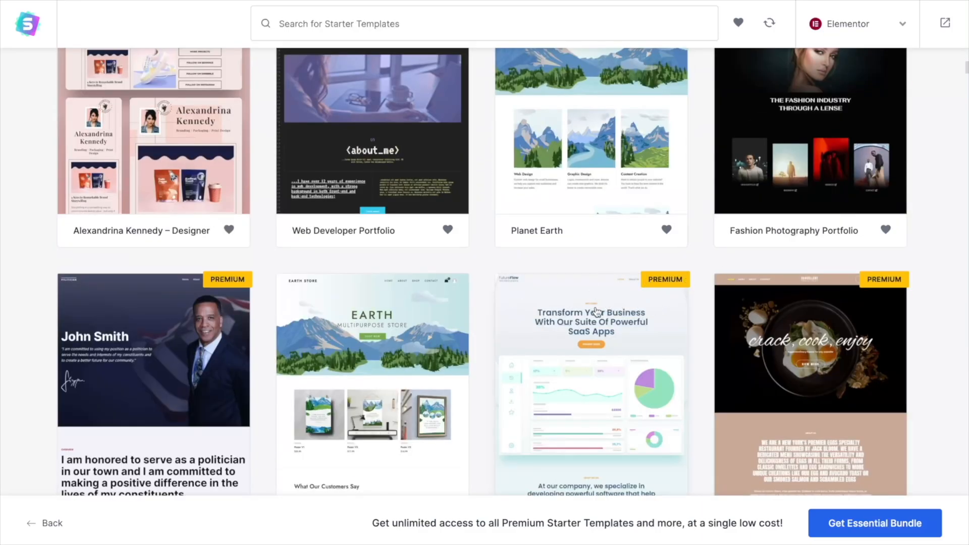
pyautogui.scroll(15, 595, 311)
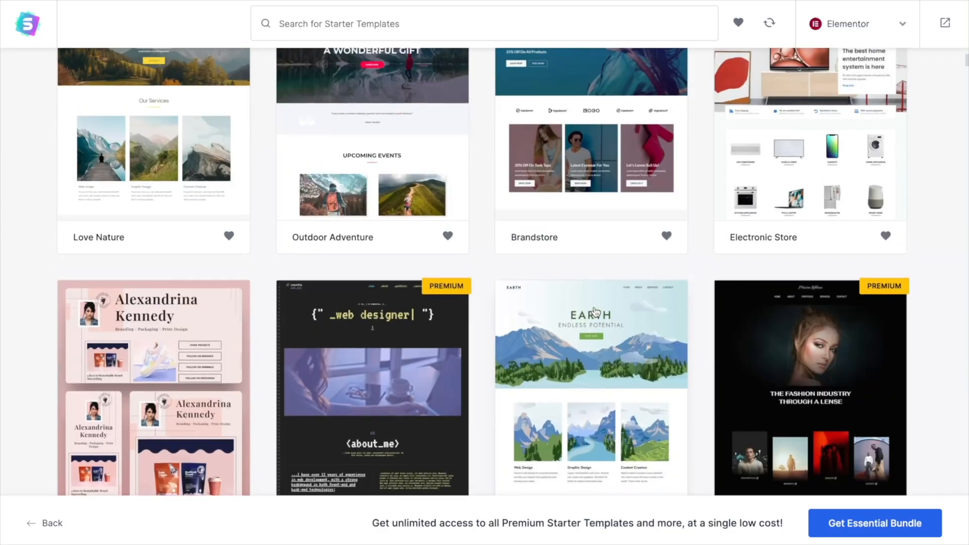
pyautogui.scroll(-20, 595, 311)
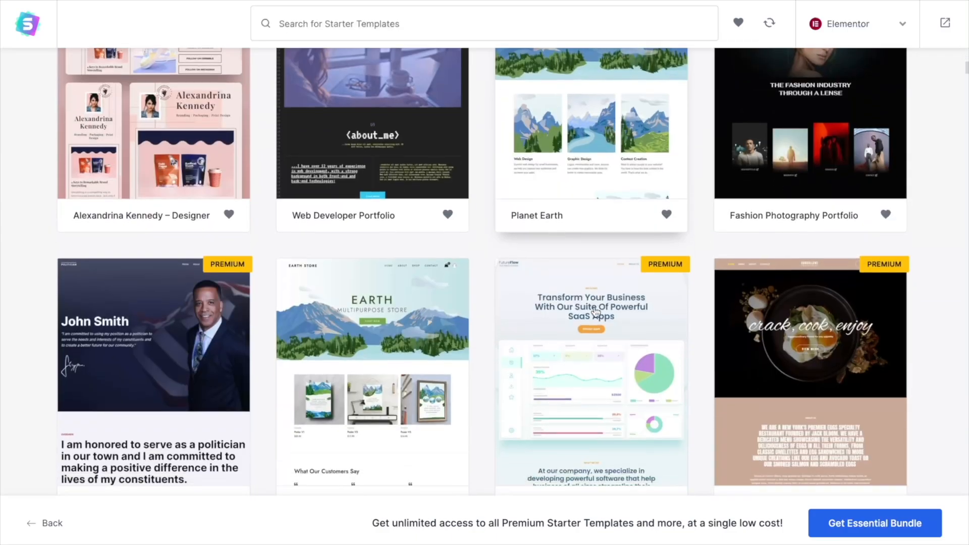
pyautogui.scroll(-3, 593, 310)
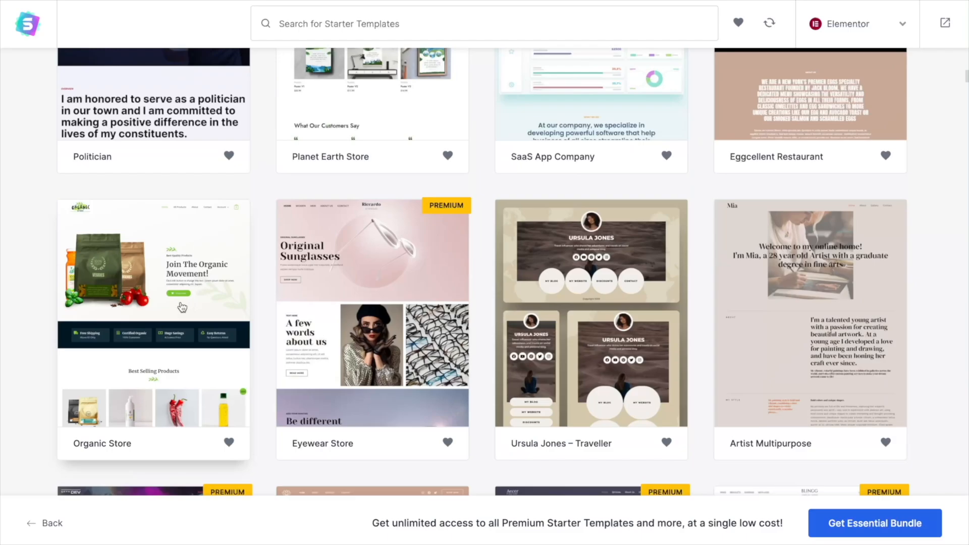
pyautogui.click(181, 306)
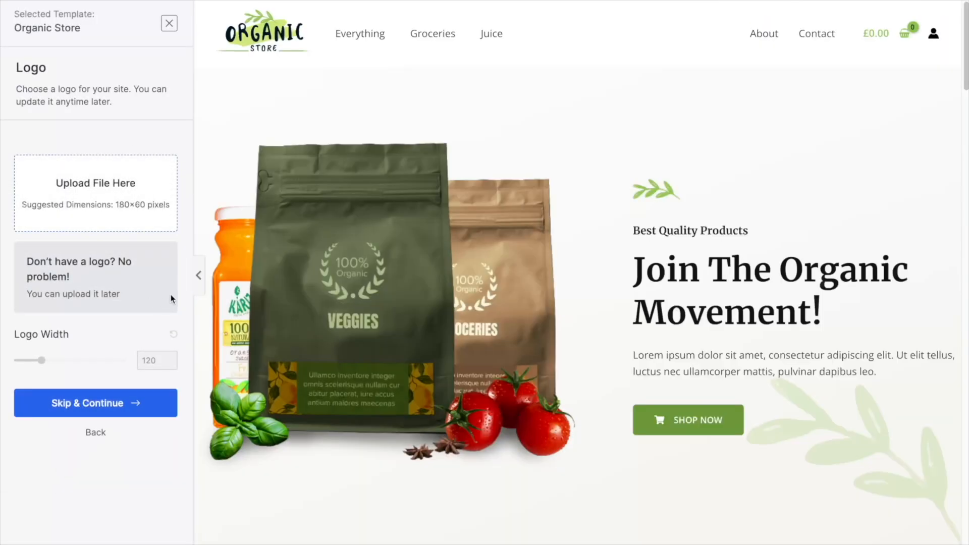
# Step: View the Organic Store's About and Groceries pages at full width and close the template preview
pyautogui.click(198, 274)
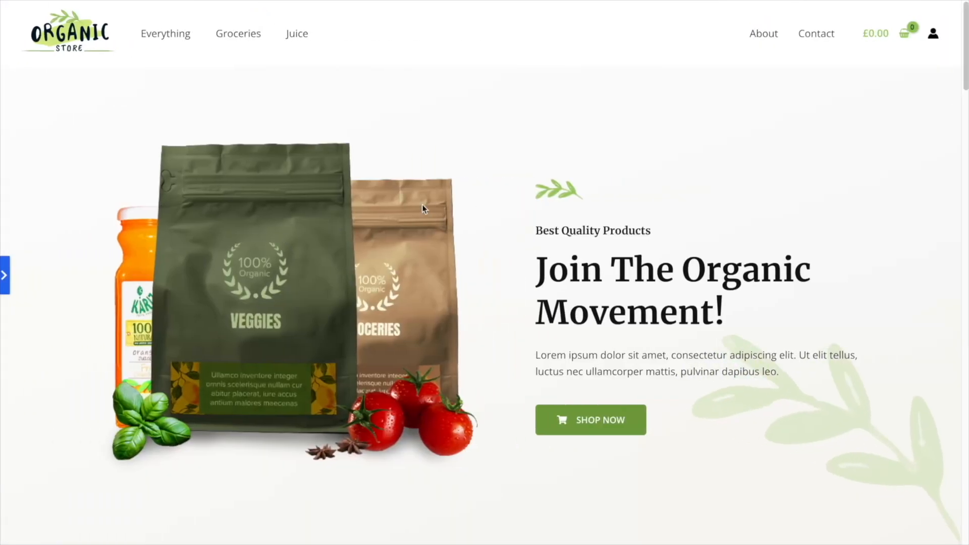
pyautogui.click(815, 33)
pyautogui.scroll(-3, 706, 197)
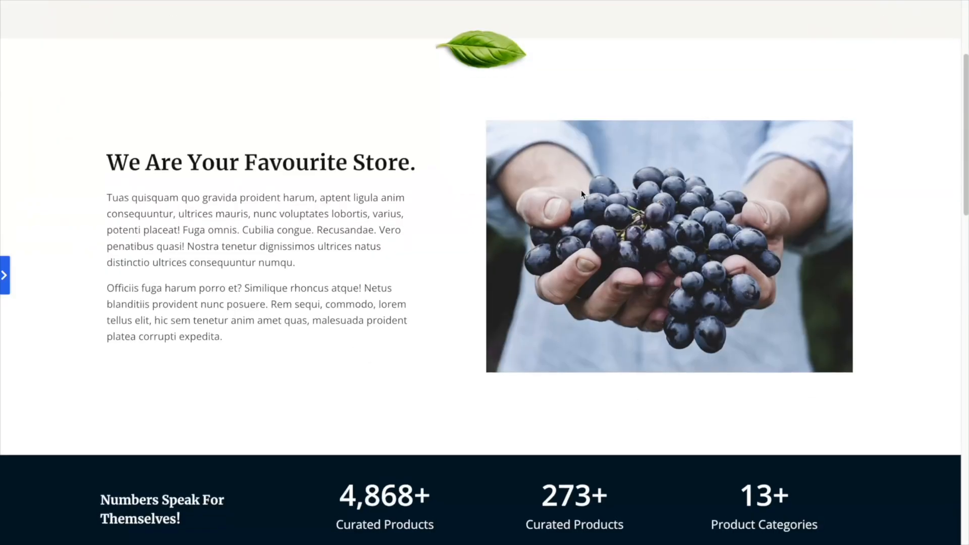
pyautogui.scroll(4, 580, 190)
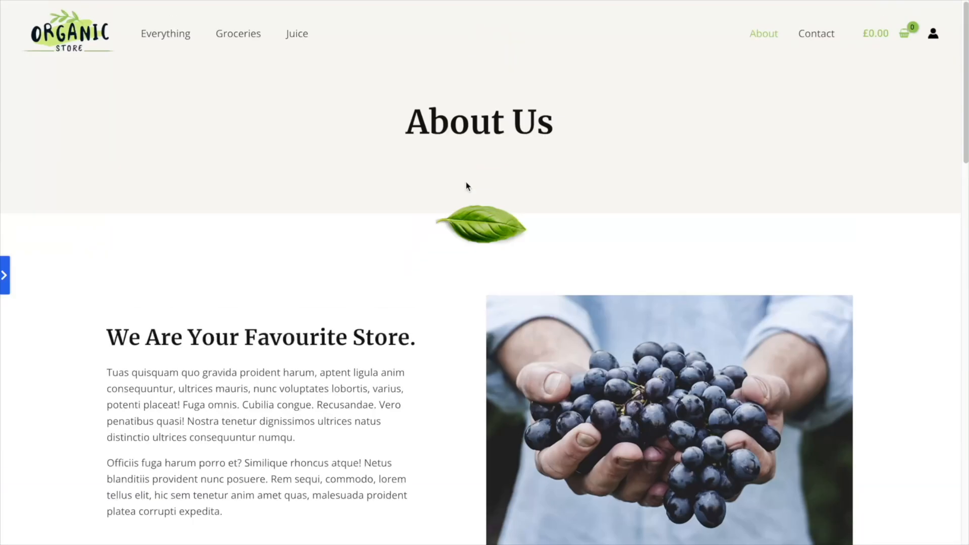
pyautogui.click(247, 36)
pyautogui.scroll(-2, 302, 151)
pyautogui.scroll(-10, 335, 218)
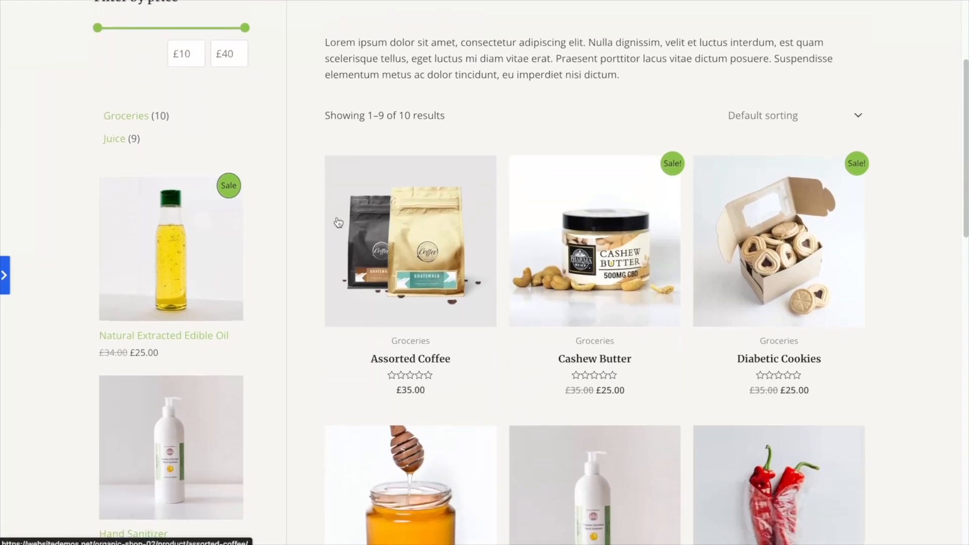
pyautogui.scroll(11, 336, 218)
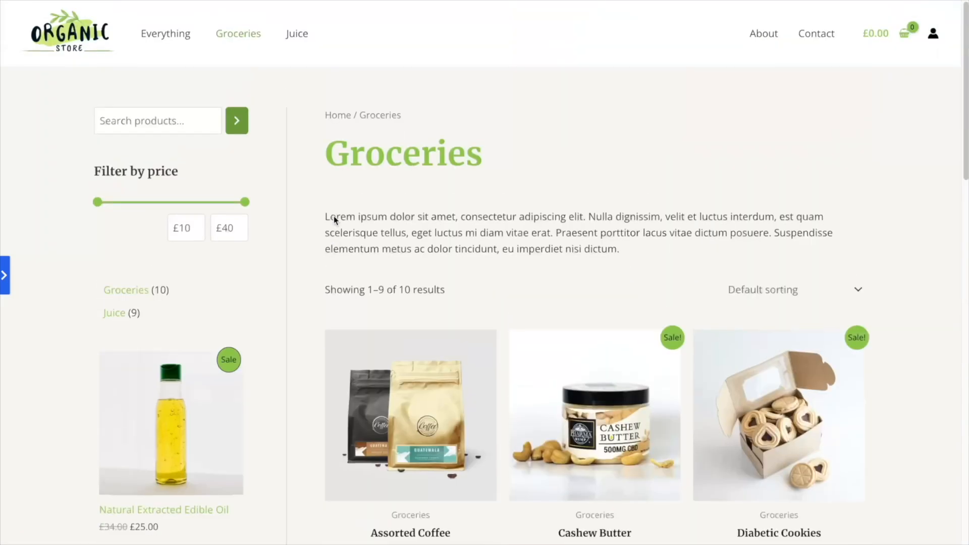
pyautogui.click(6, 276)
pyautogui.click(169, 23)
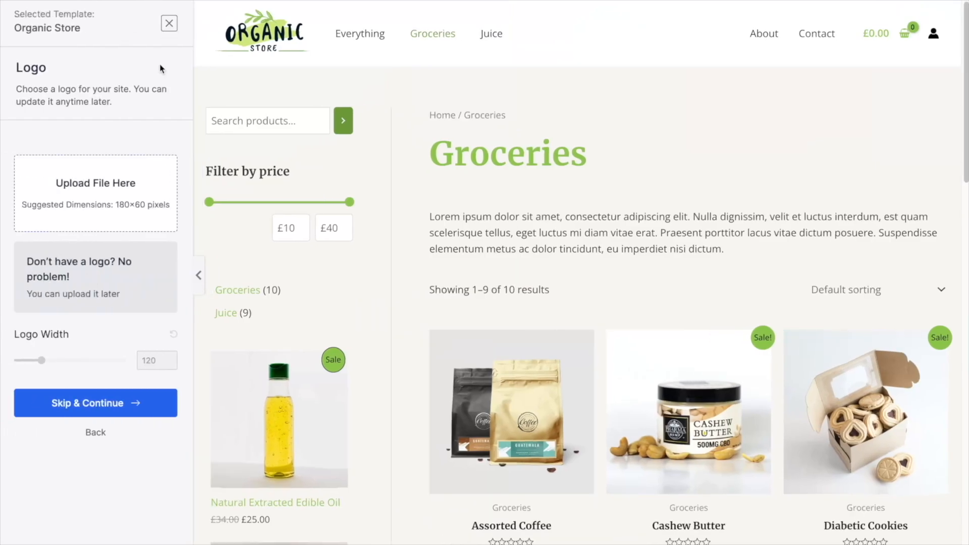
# Step: Look through the template categories, choose the Love Nature template and skip the logo upload
pyautogui.scroll(-10, 331, 206)
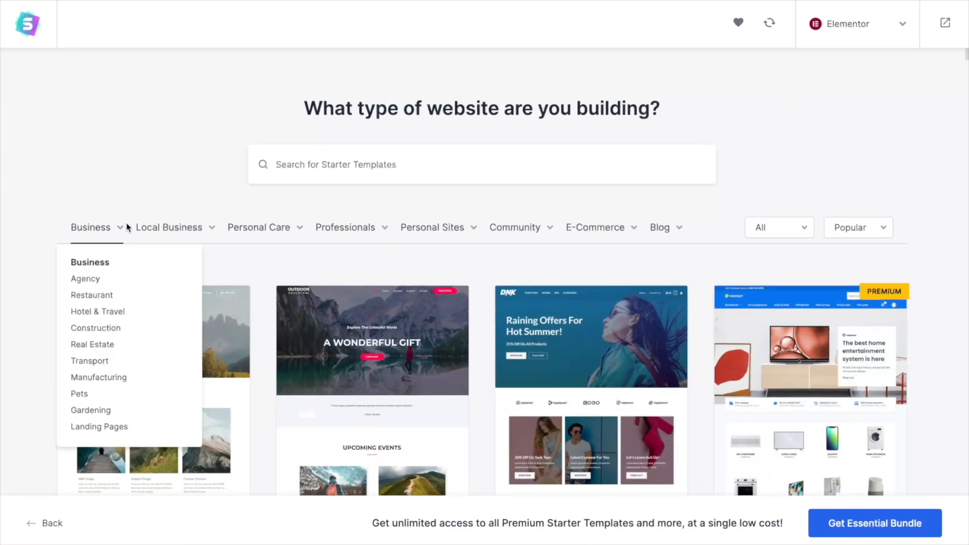
pyautogui.moveTo(426, 237)
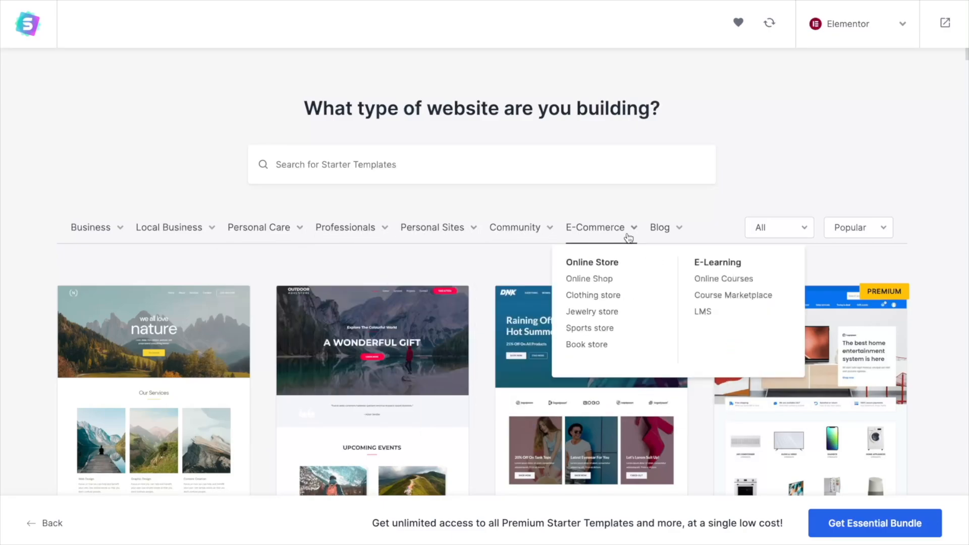
pyautogui.scroll(-3, 175, 241)
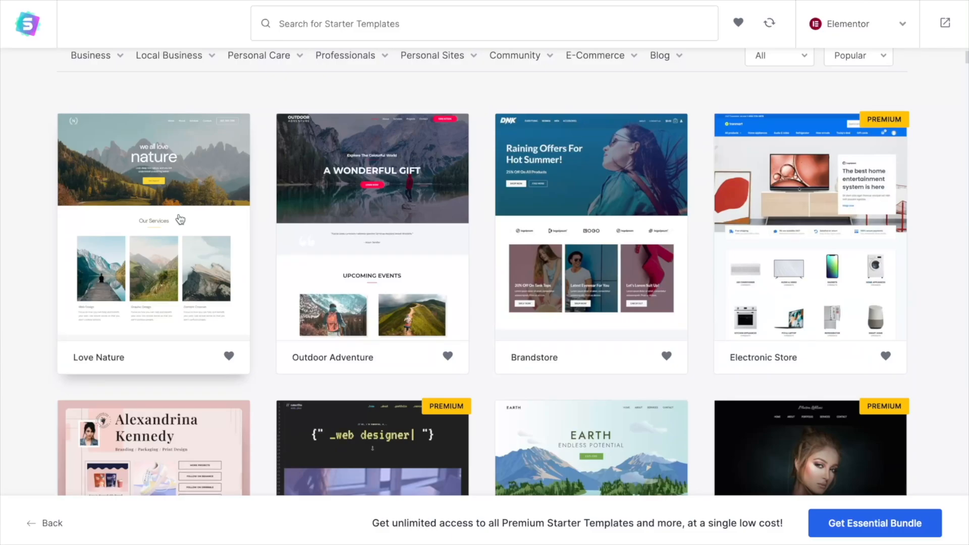
pyautogui.click(180, 219)
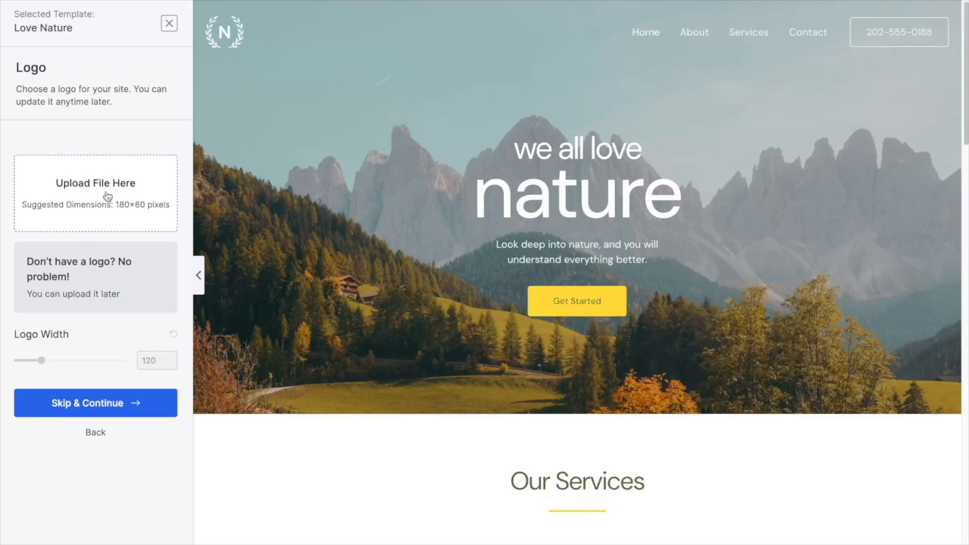
pyautogui.click(111, 404)
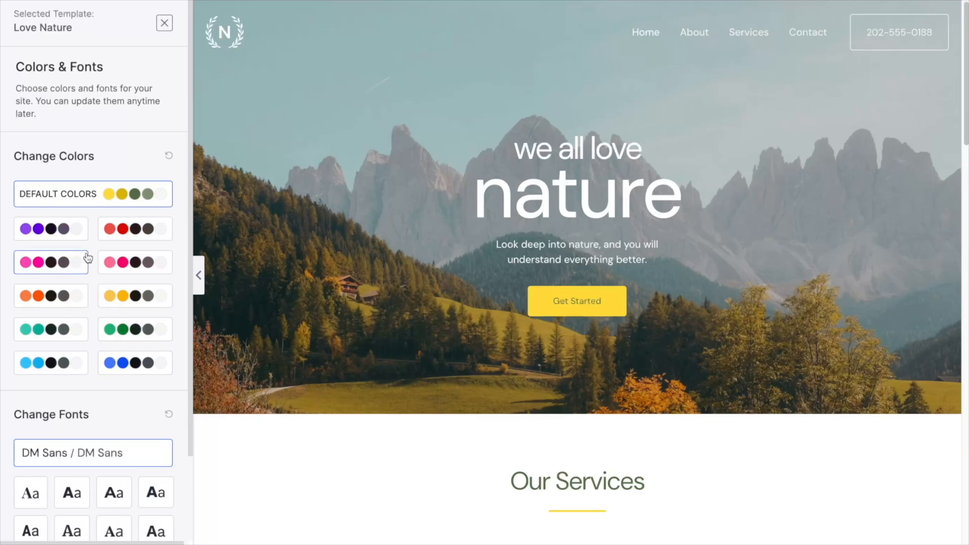
# Step: Try the purple, red and pink color palettes on the Love Nature template and restore the default colors
pyautogui.scroll(-1, 126, 265)
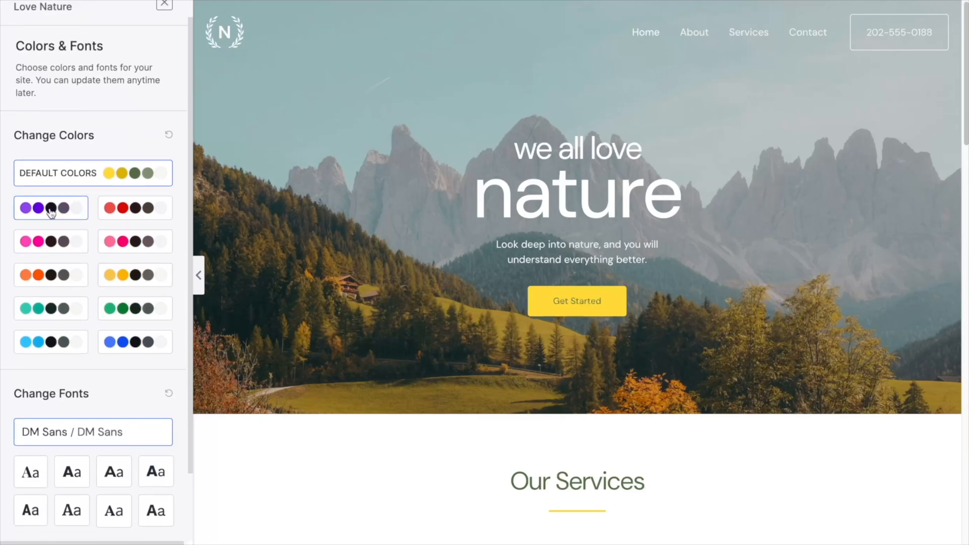
pyautogui.click(61, 211)
pyautogui.click(113, 209)
pyautogui.click(131, 244)
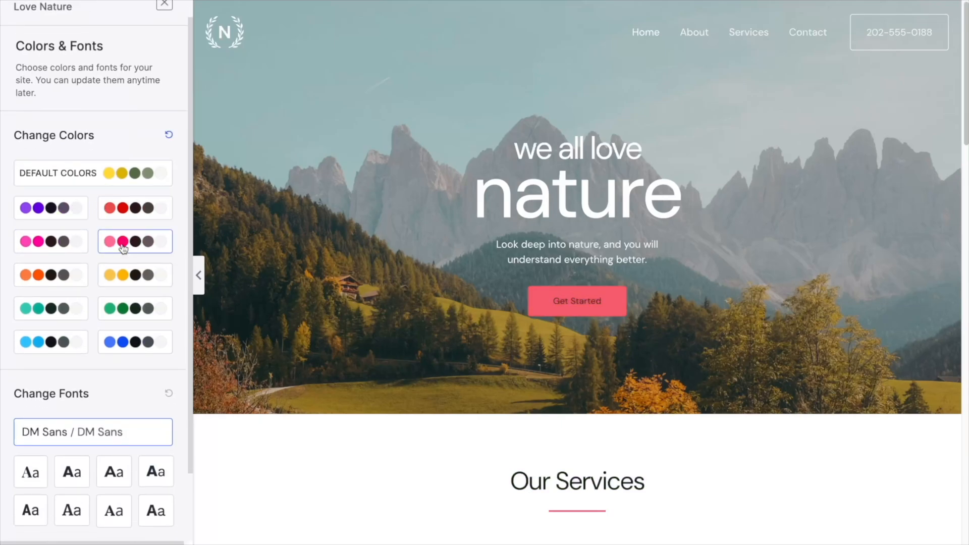
pyautogui.click(61, 250)
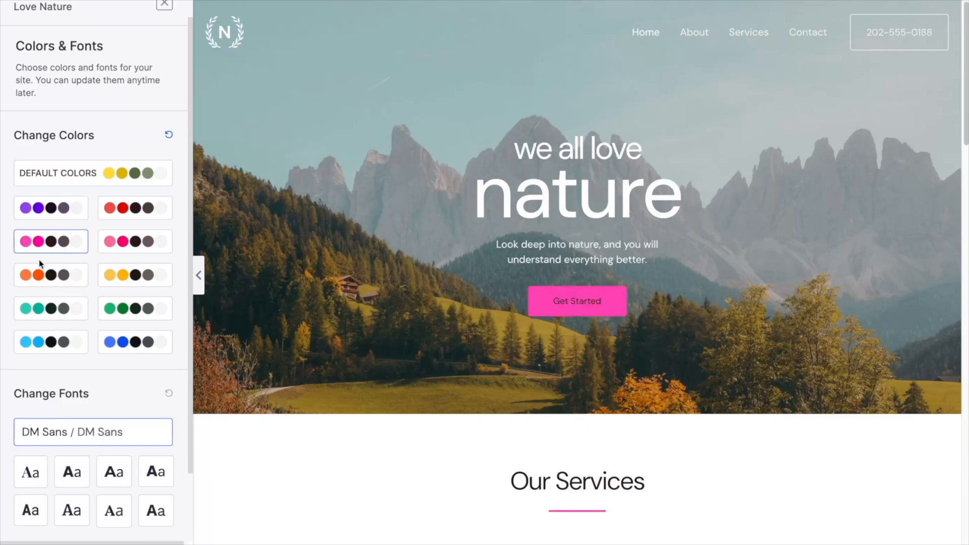
pyautogui.click(71, 472)
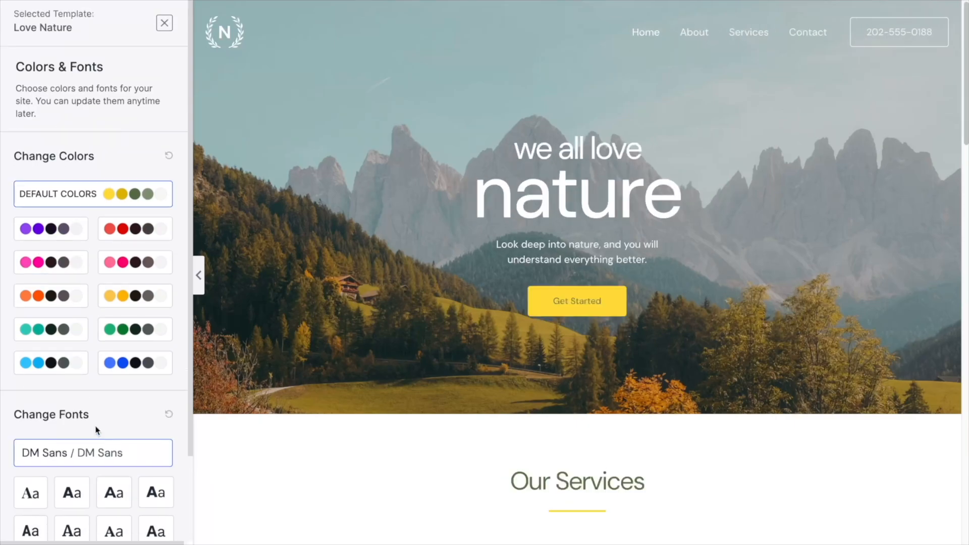
# Step: Keep the default colors and DM Sans fonts, and build the website from the Love Nature template
pyautogui.scroll(-2, 97, 429)
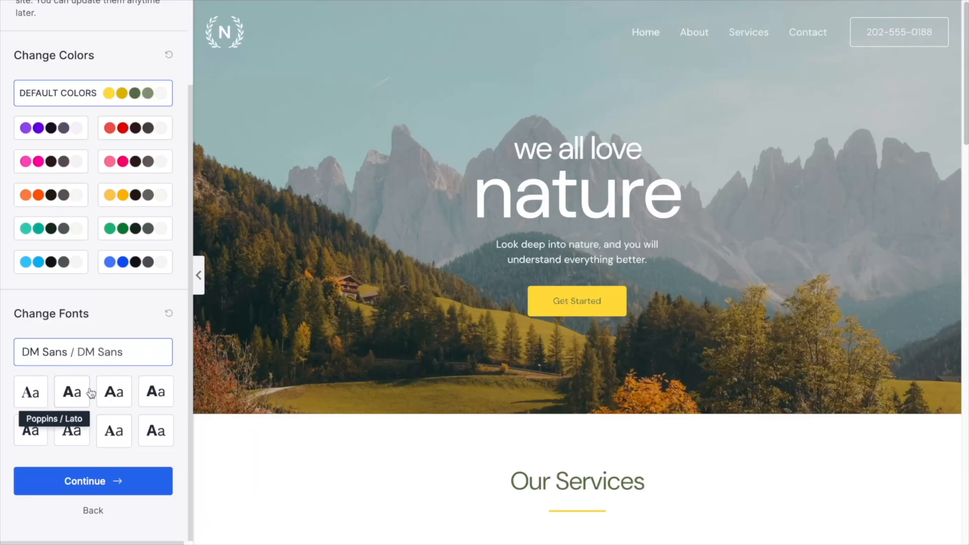
pyautogui.click(97, 481)
pyautogui.click(470, 495)
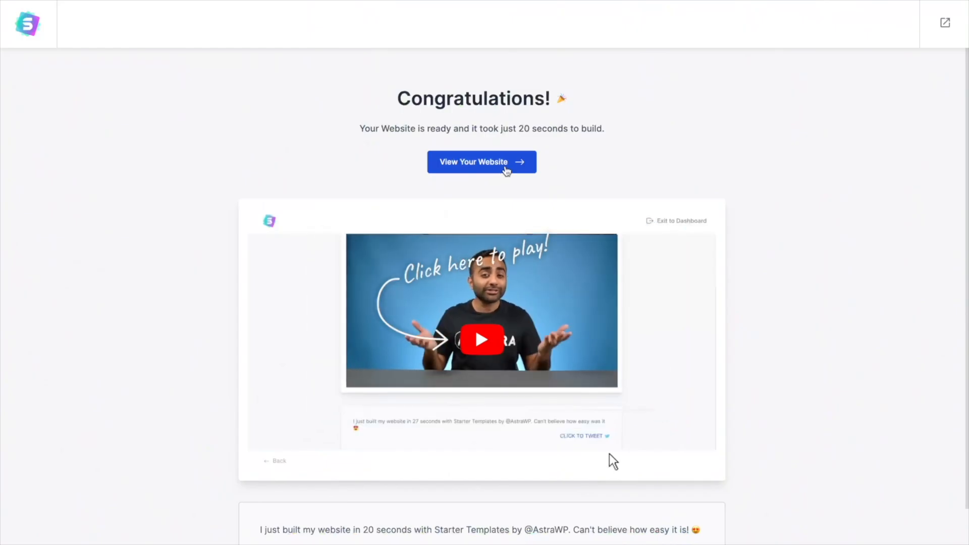
# Step: Open the newly built website and look over its home page
pyautogui.click(505, 172)
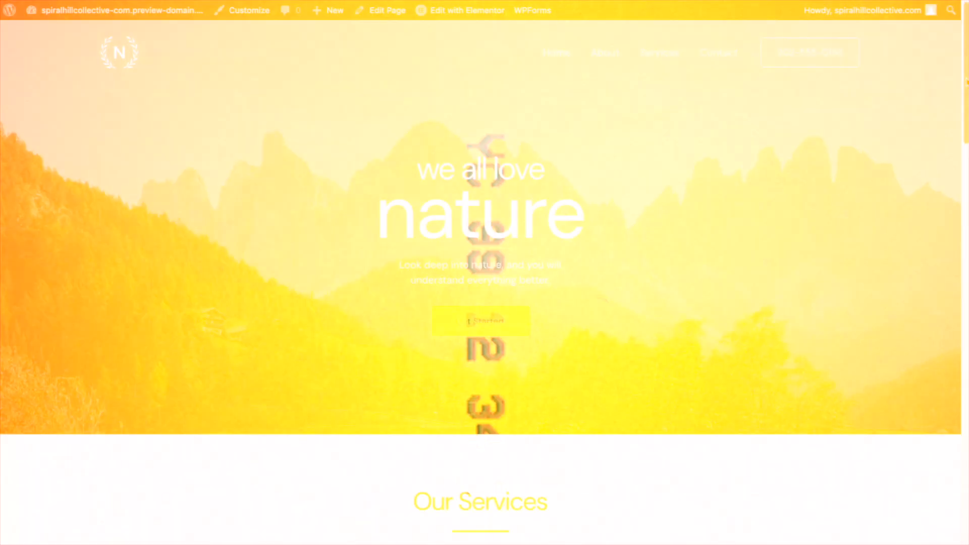
pyautogui.scroll(-5, 479, 272)
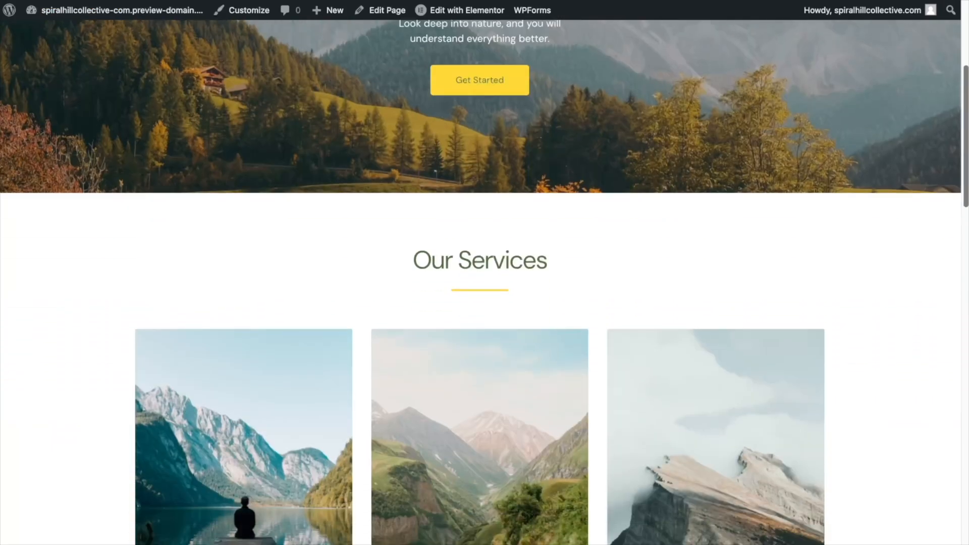
pyautogui.scroll(-4, 479, 273)
pyautogui.scroll(10, 821, 51)
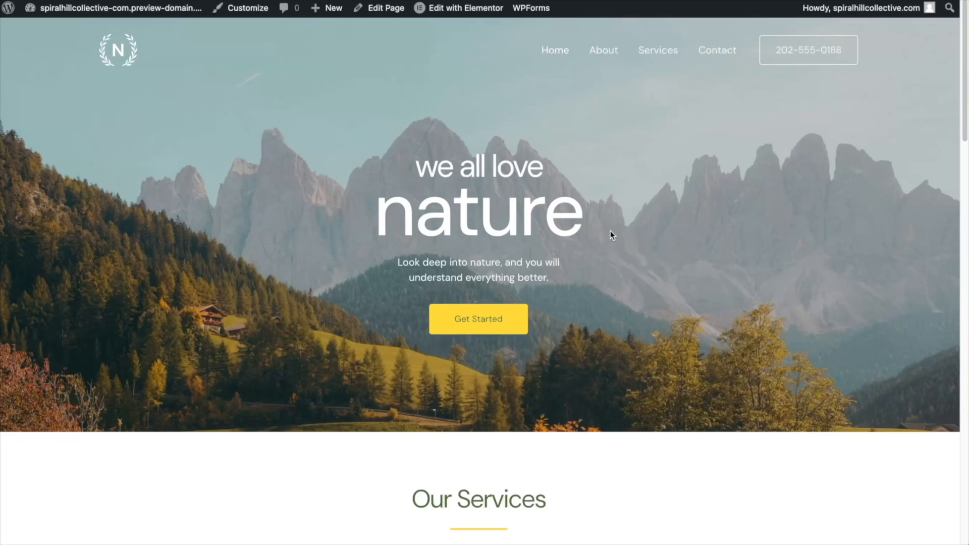
# Step: Edit the home page with Elementor and go to the container activation settings offered in the What's New notice
pyautogui.moveTo(471, 7)
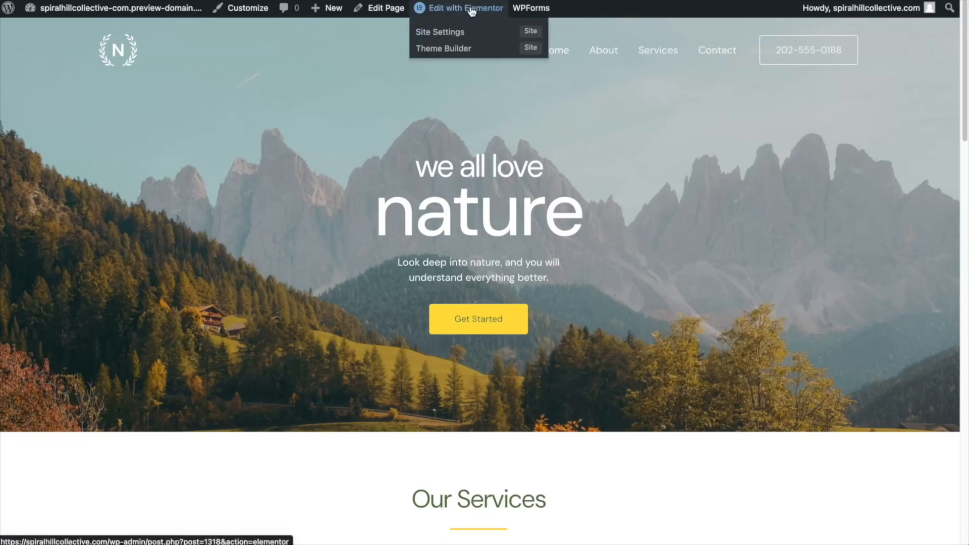
pyautogui.click(471, 8)
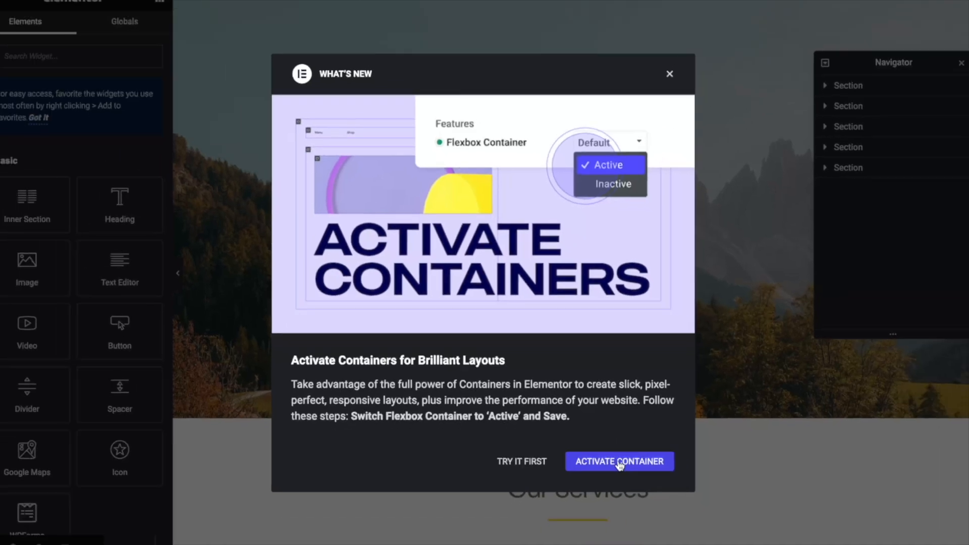
pyautogui.click(613, 453)
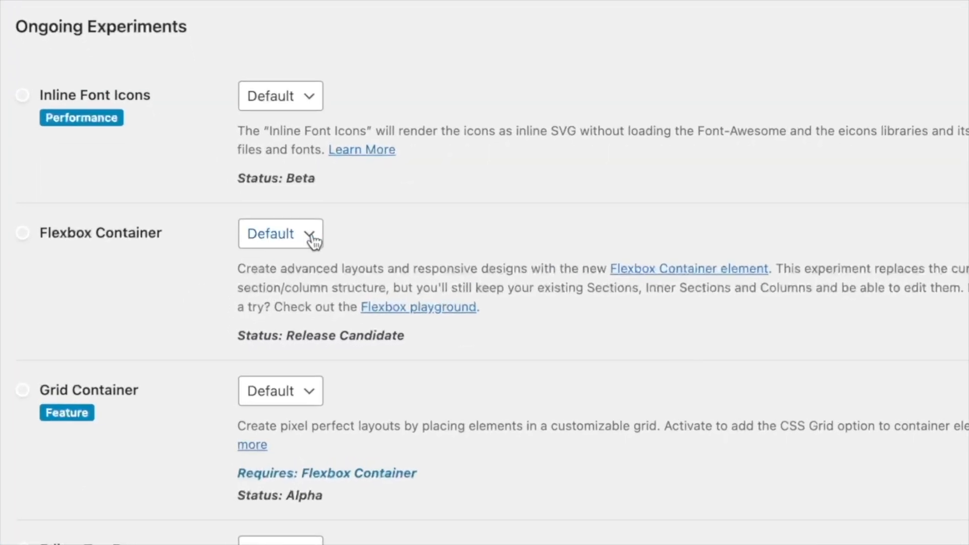
# Step: Set the Flexbox Container experiment to Active, save the changes and review the list of ongoing experiments
pyautogui.click(310, 239)
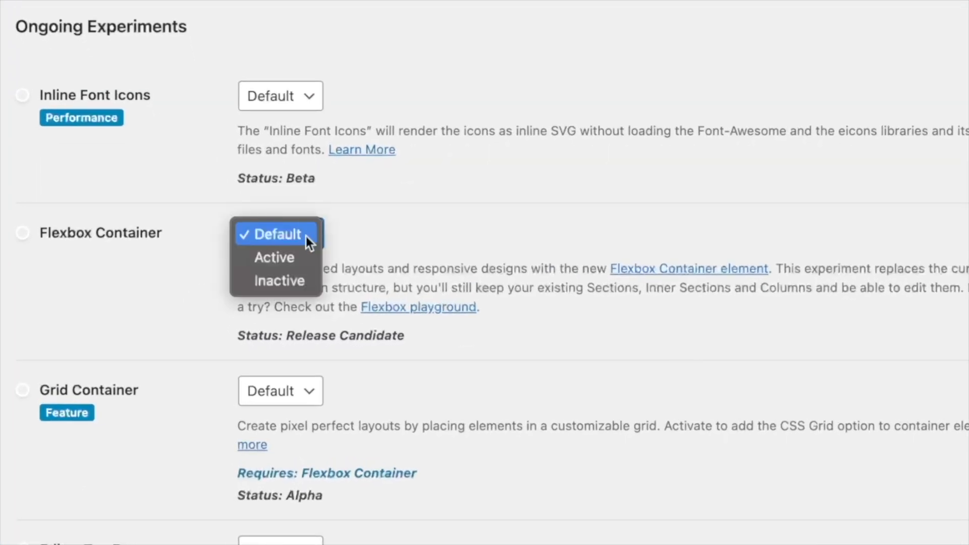
pyautogui.click(302, 259)
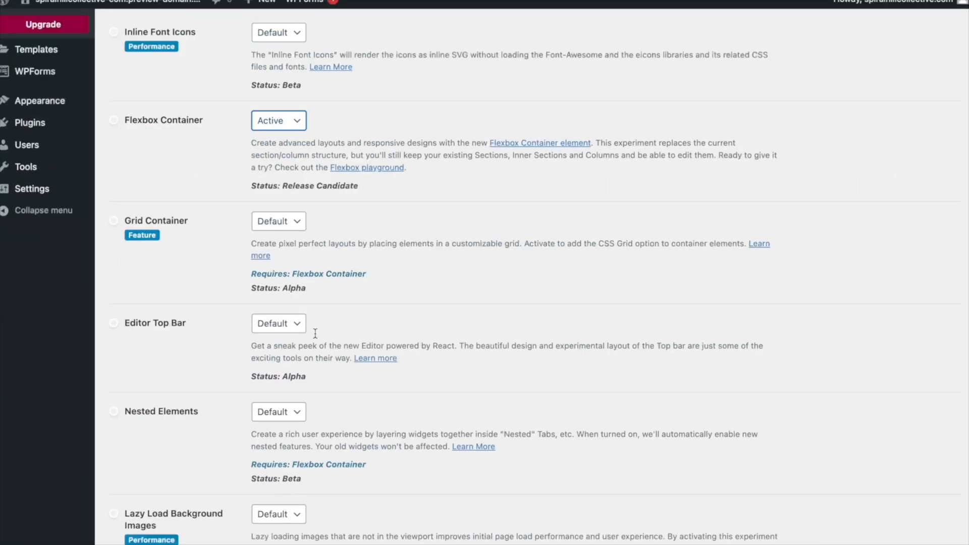
pyautogui.scroll(-15, 313, 335)
pyautogui.click(157, 482)
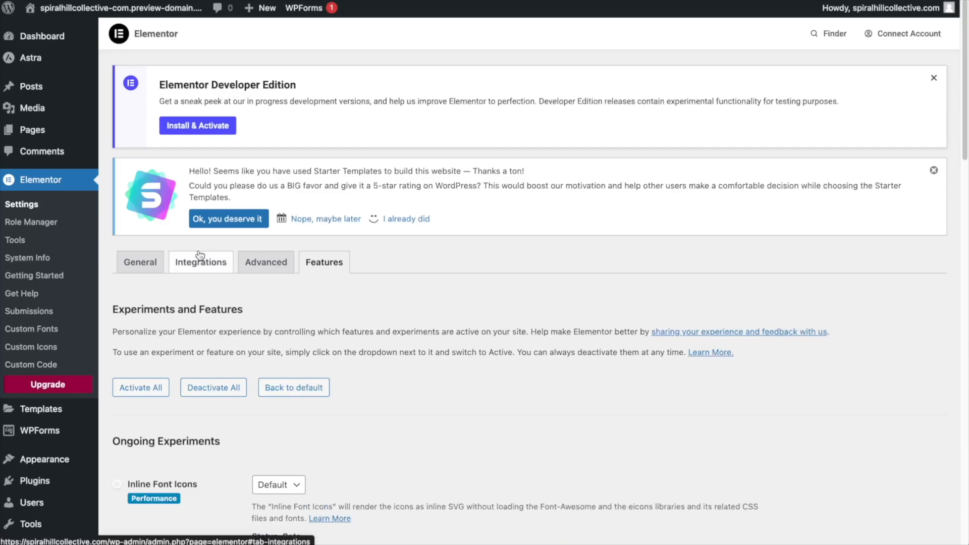
pyautogui.scroll(-1, 346, 302)
pyautogui.scroll(-7, 346, 301)
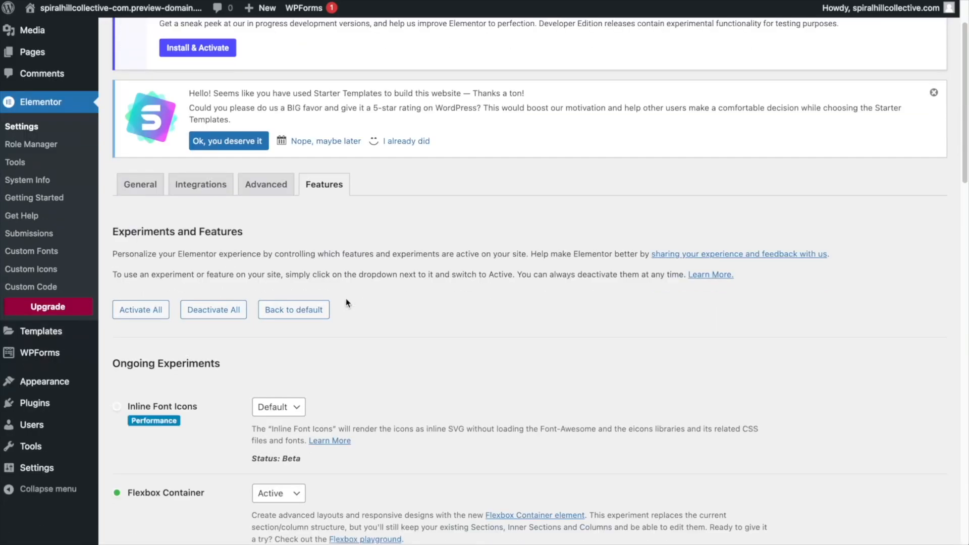
pyautogui.scroll(-3, 346, 301)
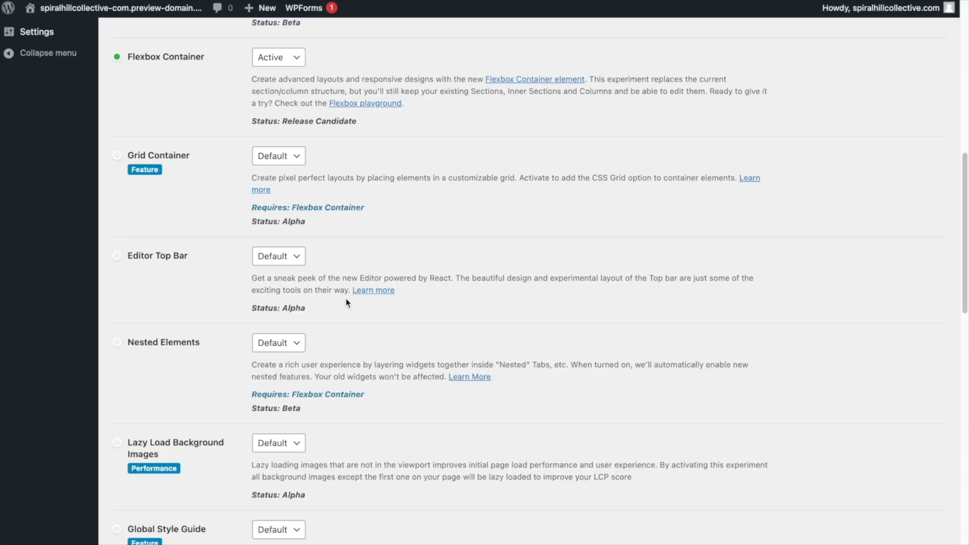
# Step: Return from the Elementor experiments settings to the site's home page and open it for editing with Elementor
pyautogui.scroll(-4, 346, 298)
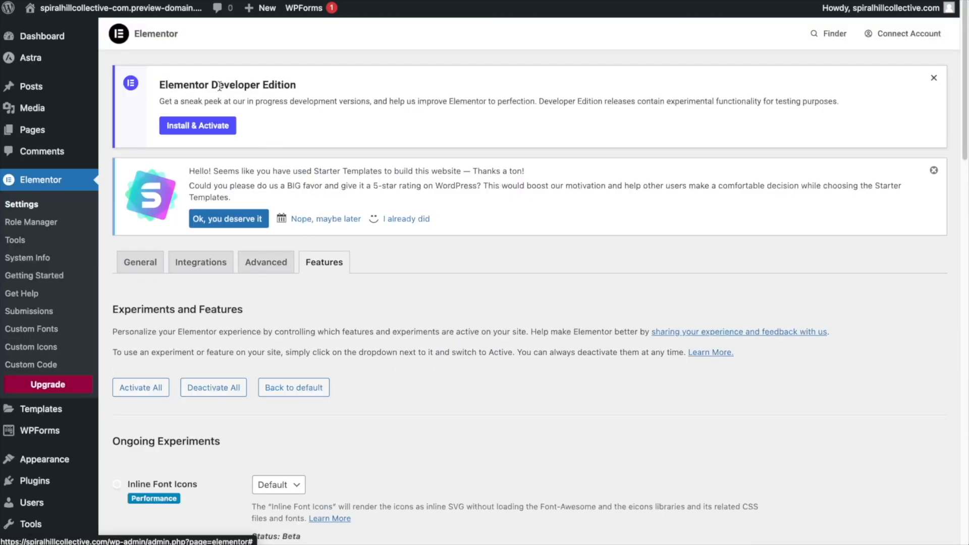
pyautogui.click(158, 16)
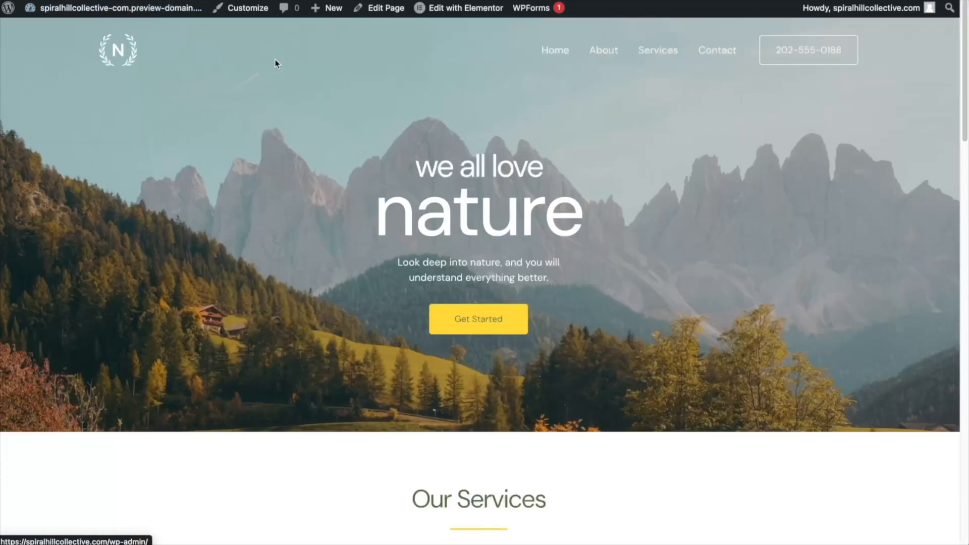
pyautogui.click(464, 10)
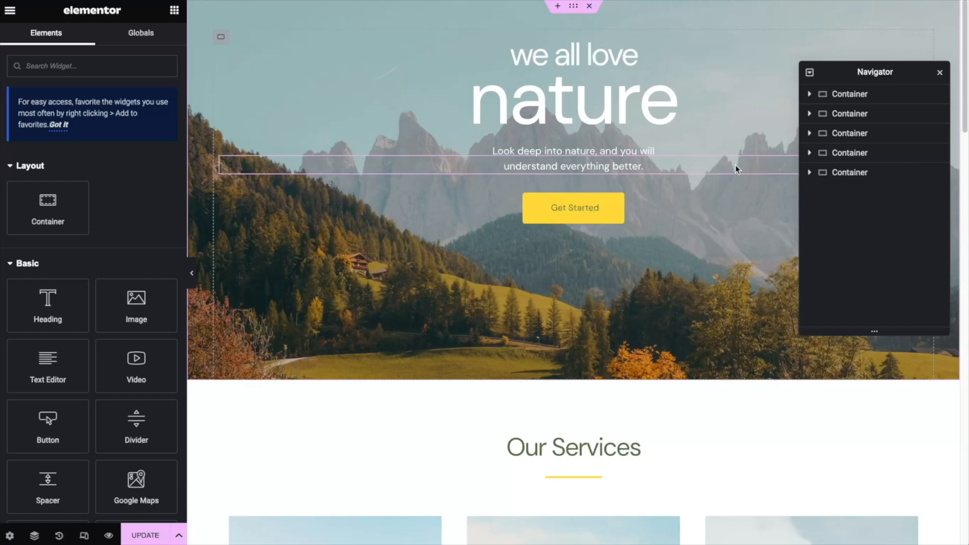
# Step: View the layout settings of the first container listed in the Navigator, and close the Navigator
pyautogui.click(858, 95)
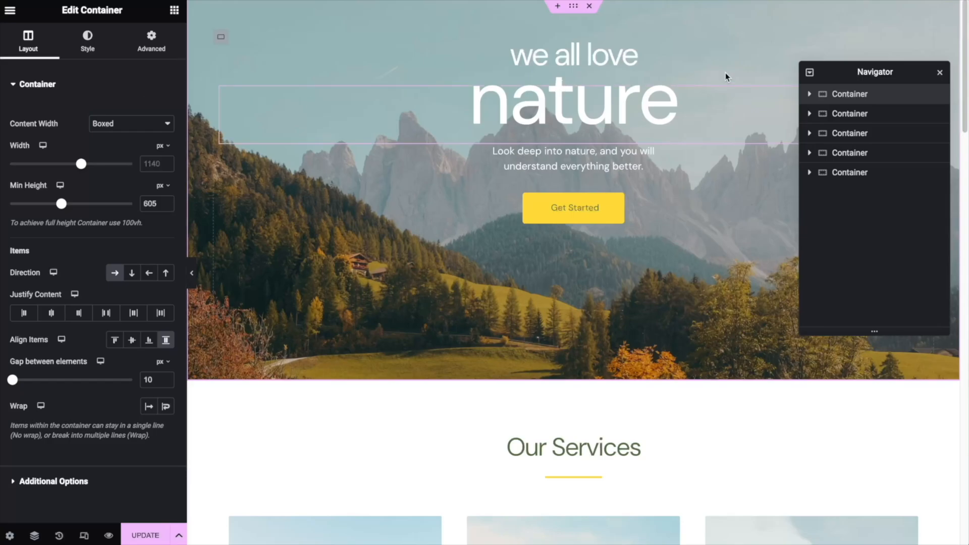
pyautogui.click(939, 72)
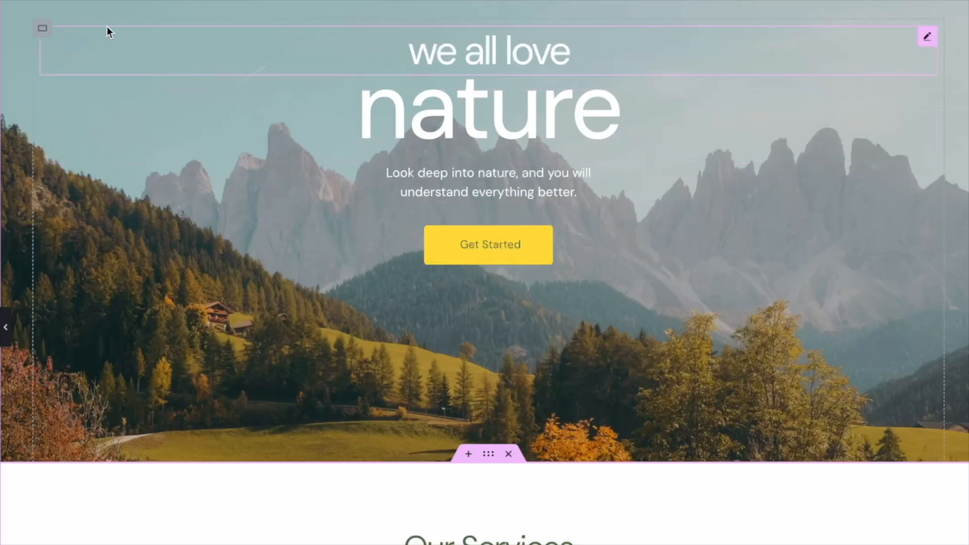
pyautogui.click(826, 17)
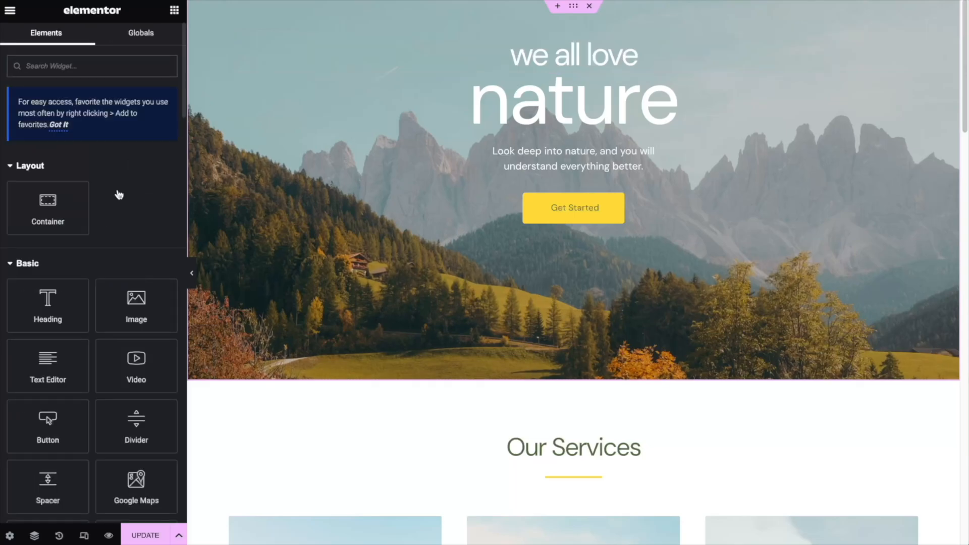
# Step: Look over the available widgets and the HTML tag options of the "nature" heading, leaving the tag at H1
pyautogui.scroll(-3, 116, 190)
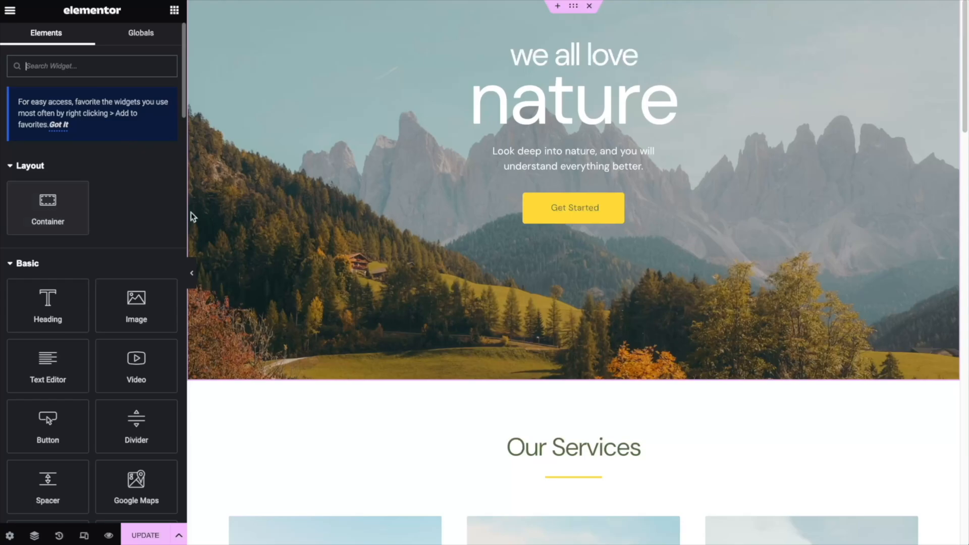
pyautogui.click(584, 58)
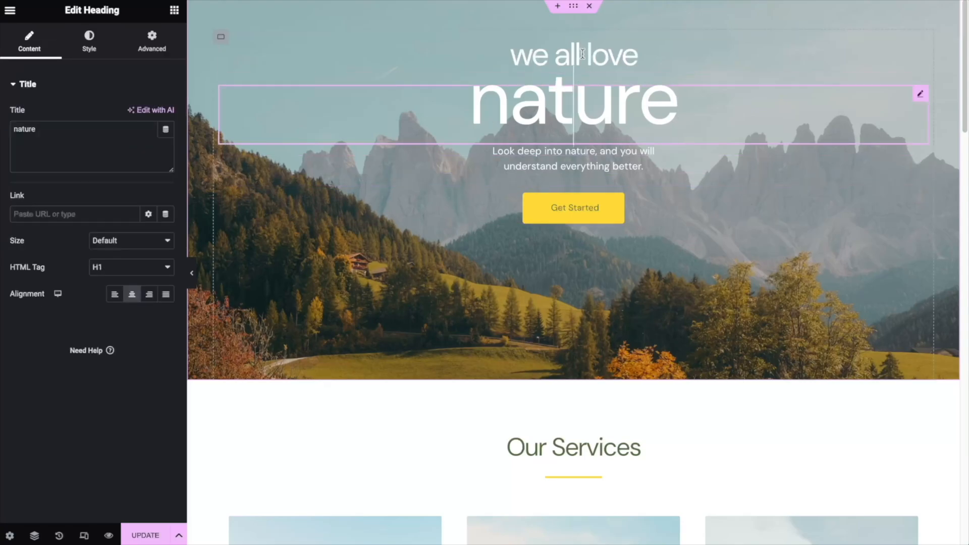
pyautogui.click(134, 269)
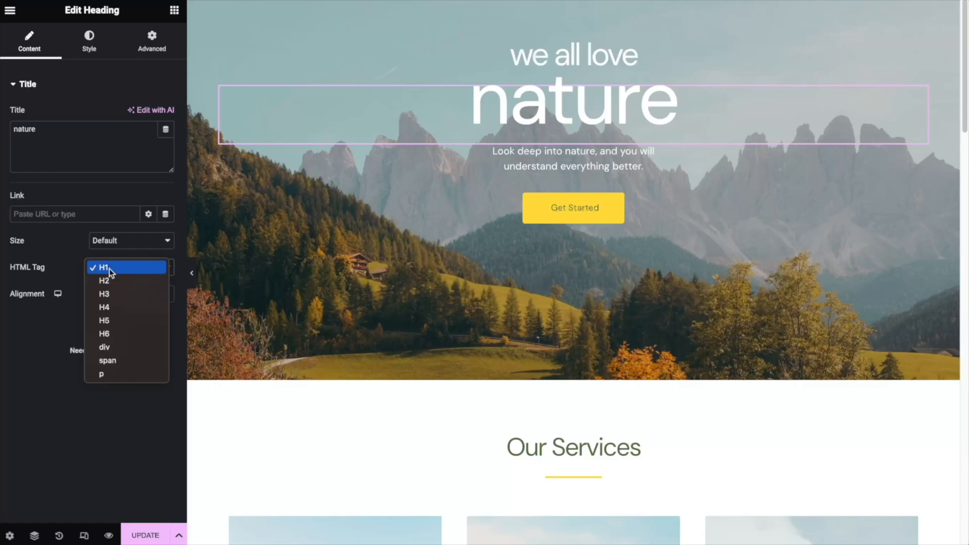
pyautogui.click(63, 345)
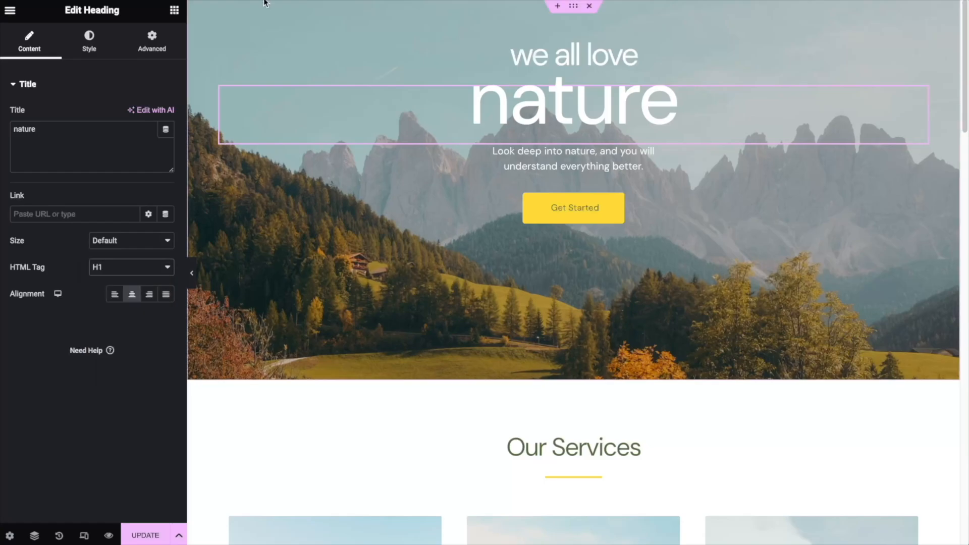
# Step: Try the row direction on the hero's inner container, restore the column direction, and review its style and advanced settings
pyautogui.click(220, 38)
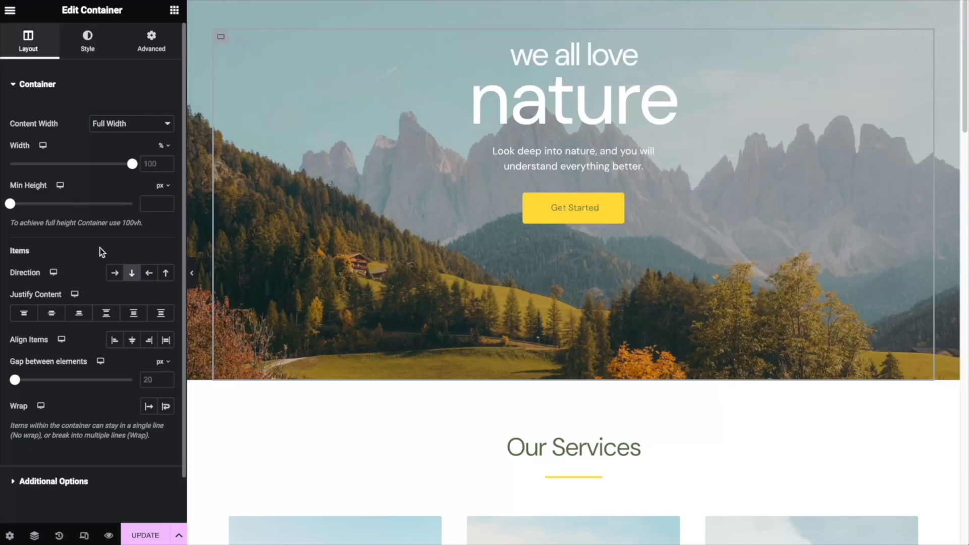
pyautogui.click(113, 274)
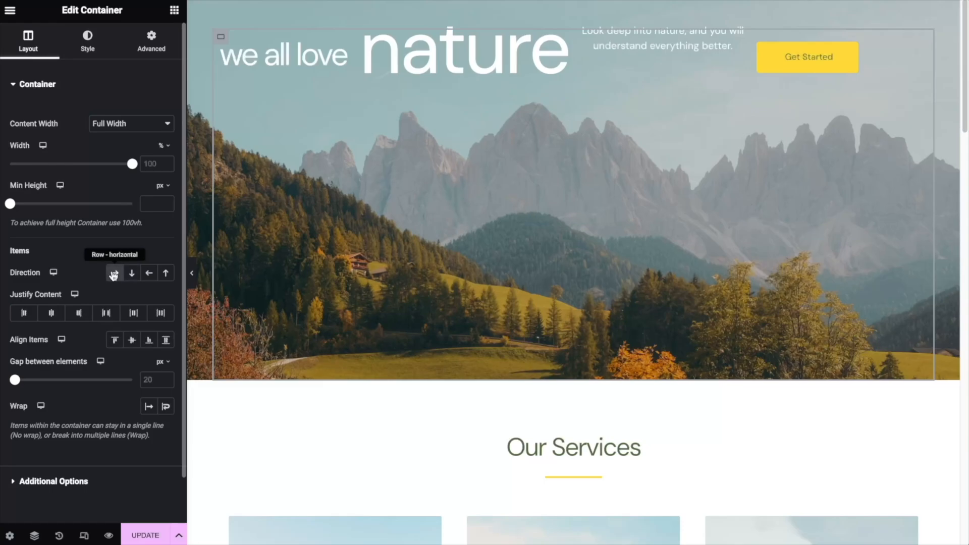
pyautogui.click(126, 275)
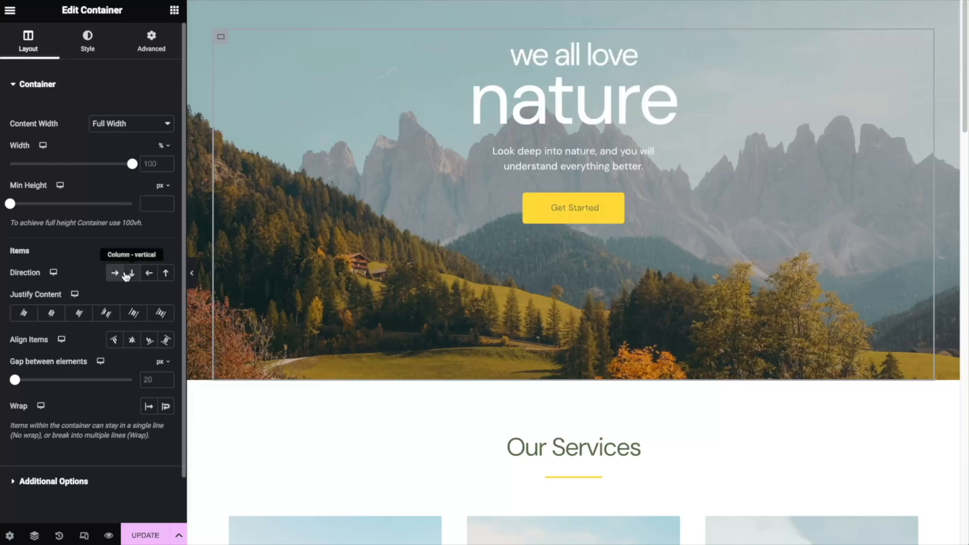
pyautogui.click(91, 53)
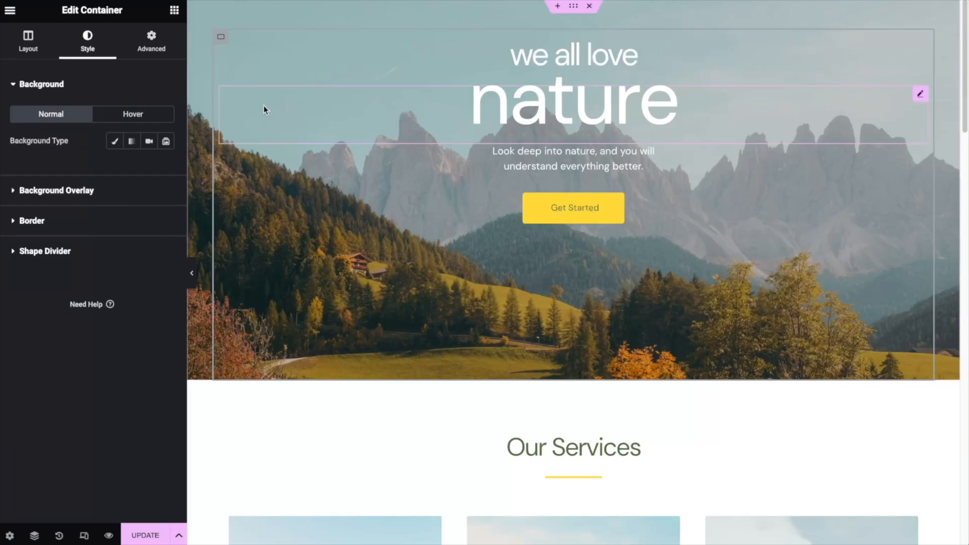
pyautogui.click(151, 41)
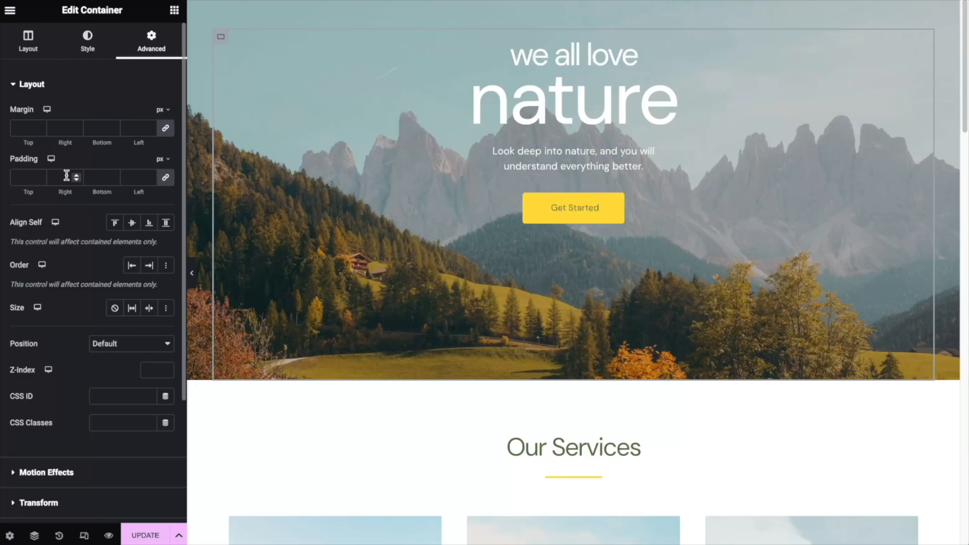
# Step: Review the Get Started button's link field and its style settings
pyautogui.click(587, 206)
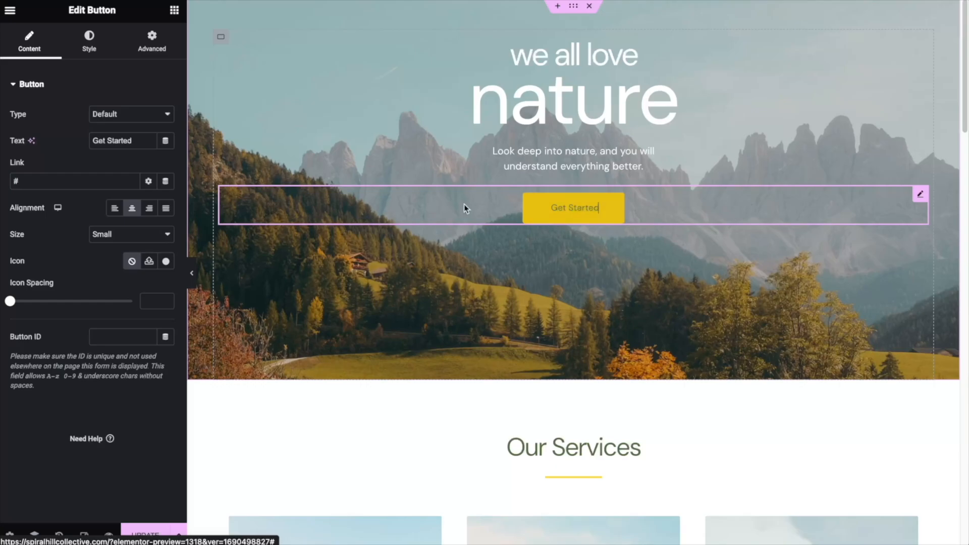
pyautogui.click(59, 183)
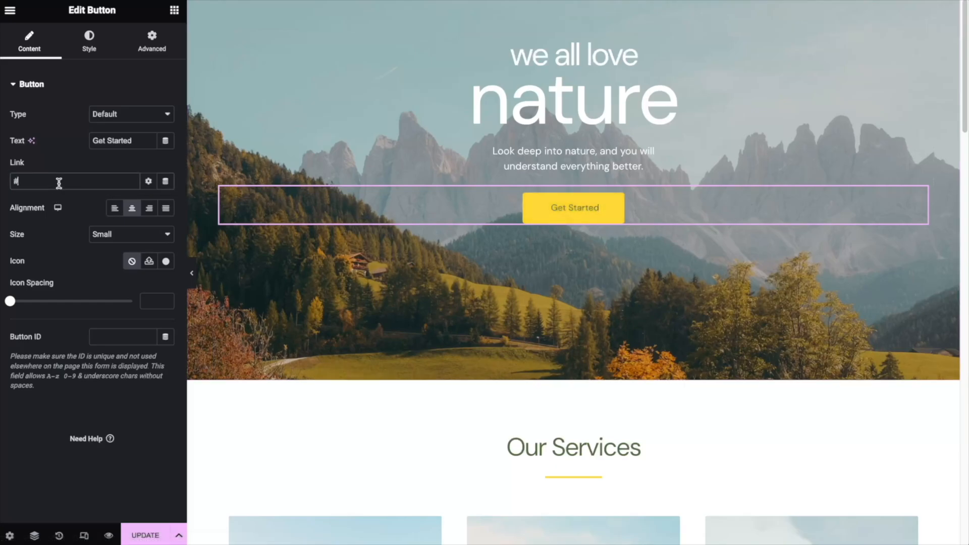
pyautogui.click(82, 50)
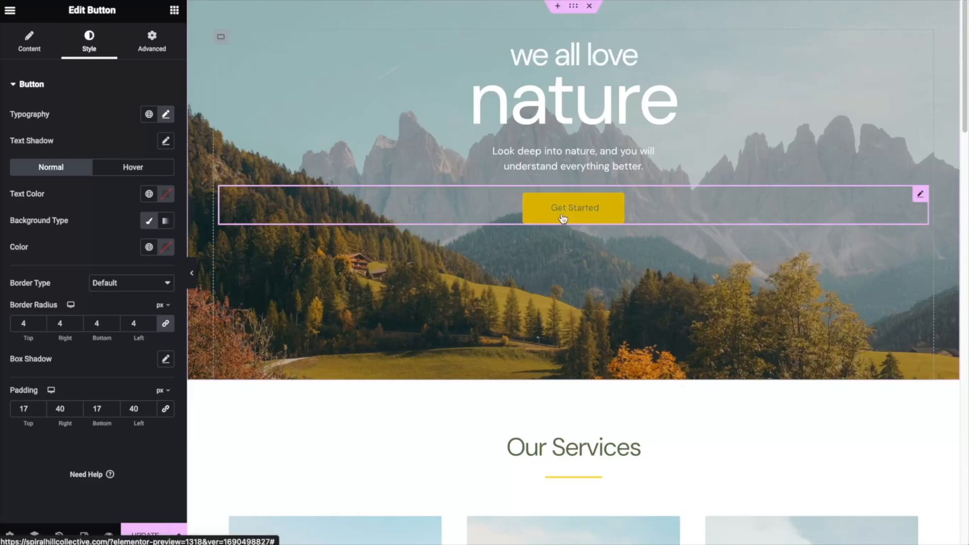
# Step: Try left alignment on the hero's "Look deep into nature" text and set it back to center
pyautogui.click(641, 163)
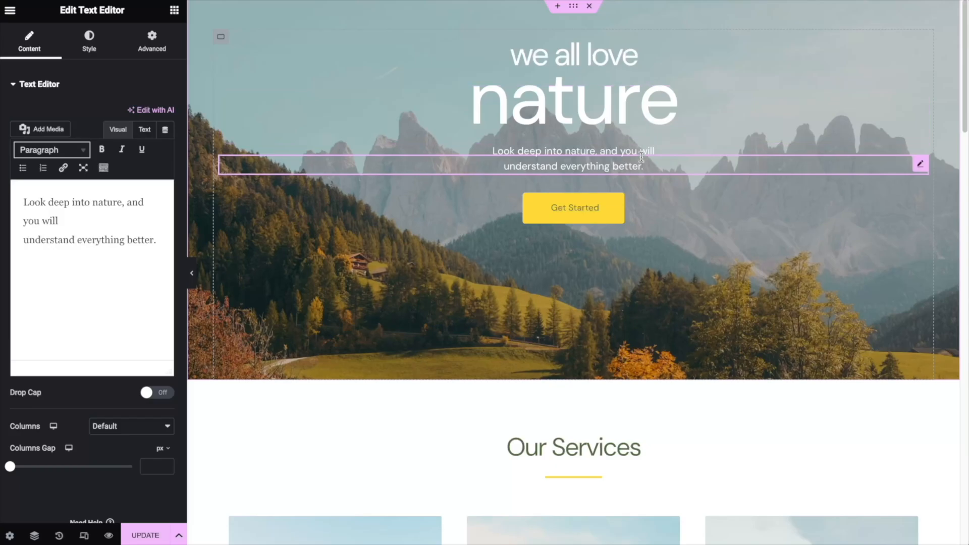
pyautogui.click(141, 240)
pyautogui.click(89, 42)
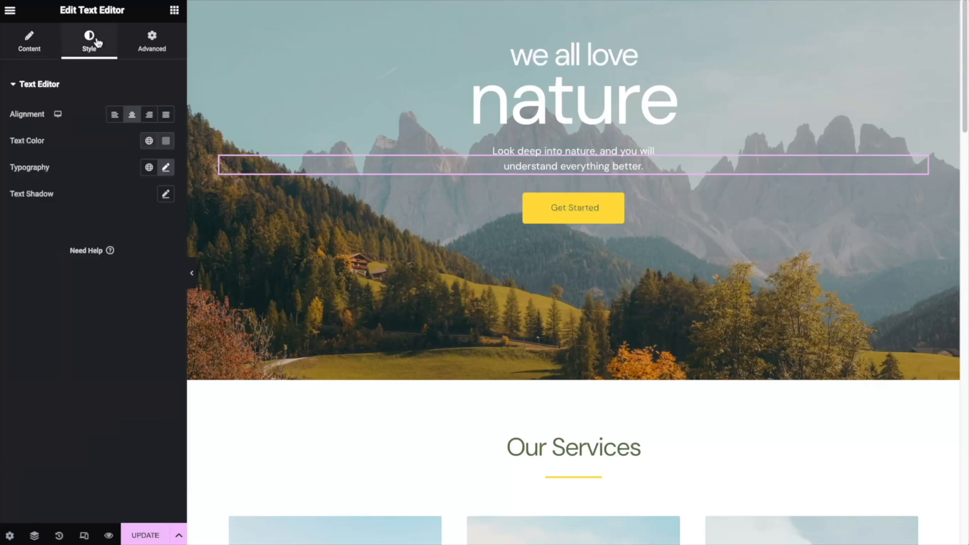
pyautogui.click(114, 115)
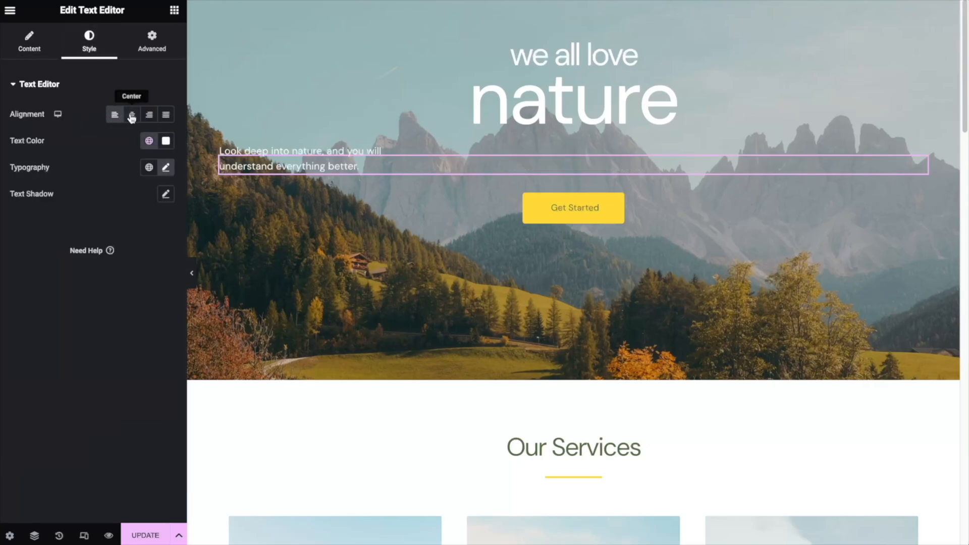
pyautogui.click(133, 118)
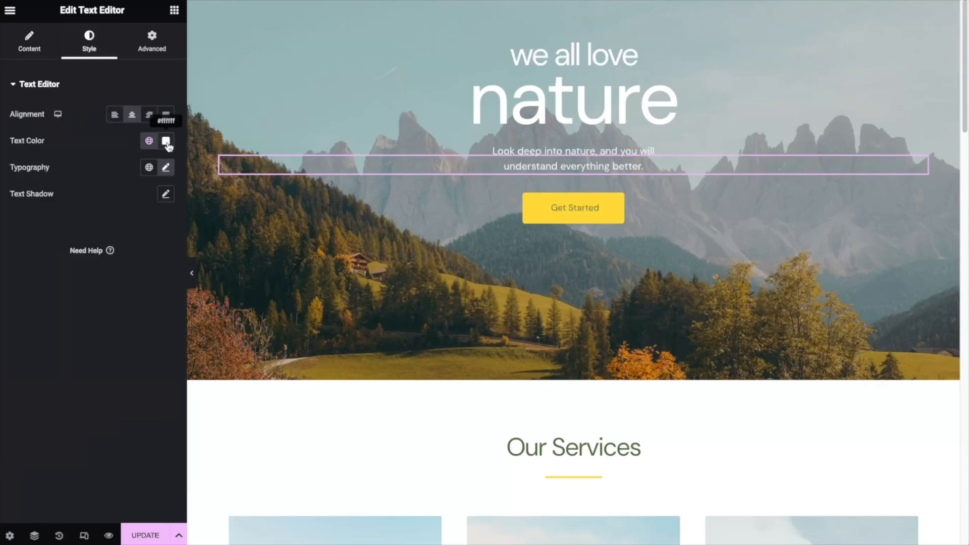
# Step: Review the global colors available for the hero's text paragraph and its advanced layout settings
pyautogui.click(148, 141)
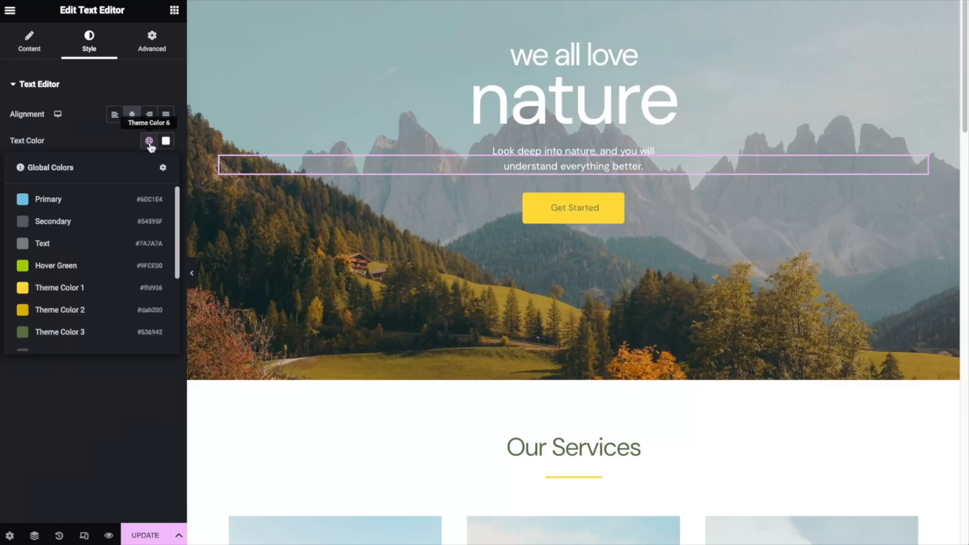
pyautogui.scroll(-3, 66, 312)
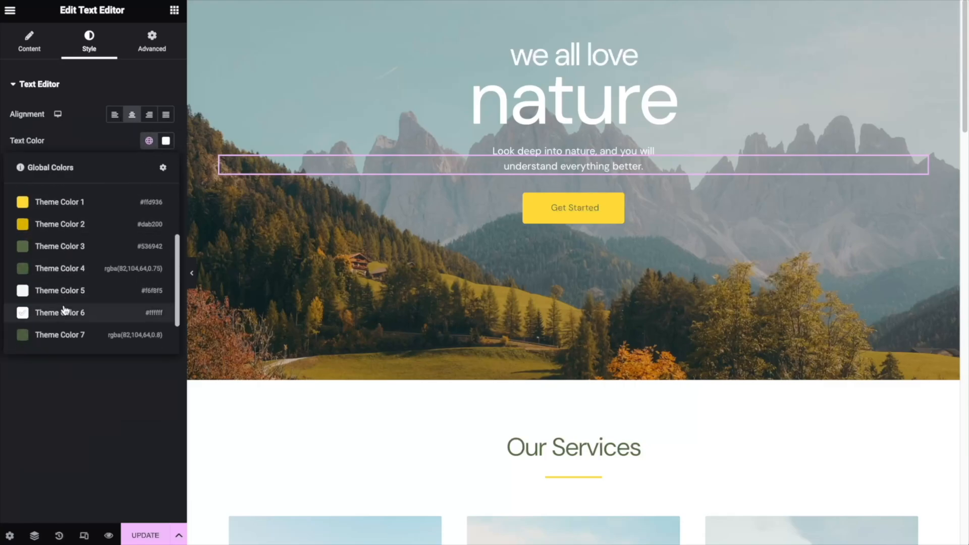
pyautogui.scroll(3, 65, 311)
pyautogui.click(102, 75)
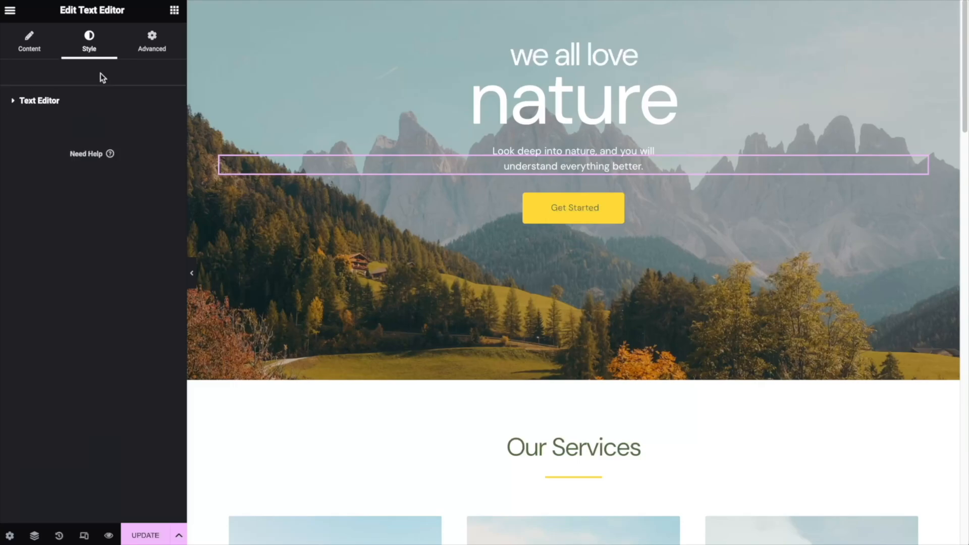
pyautogui.click(159, 50)
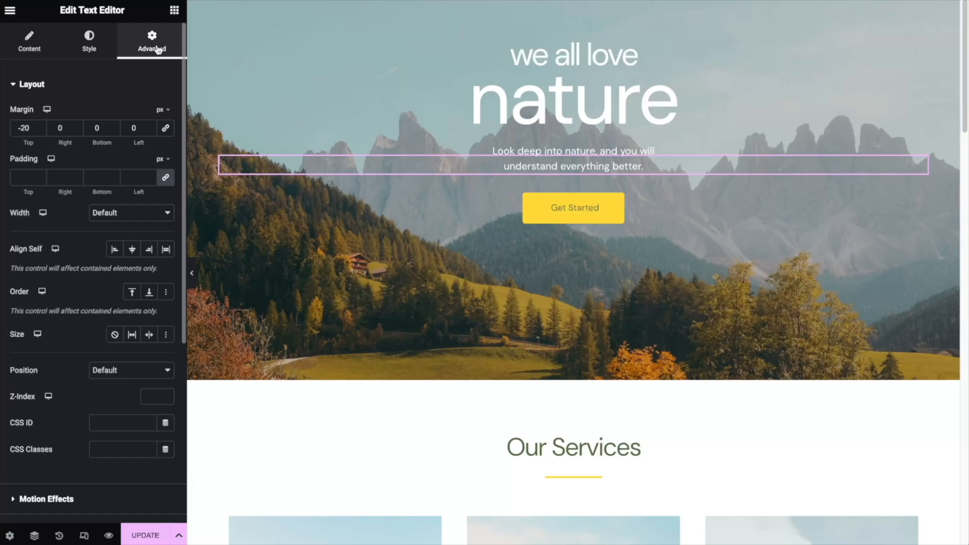
# Step: Open the media chooser for the fern leaf image in the About Us section
pyautogui.scroll(-12, 426, 232)
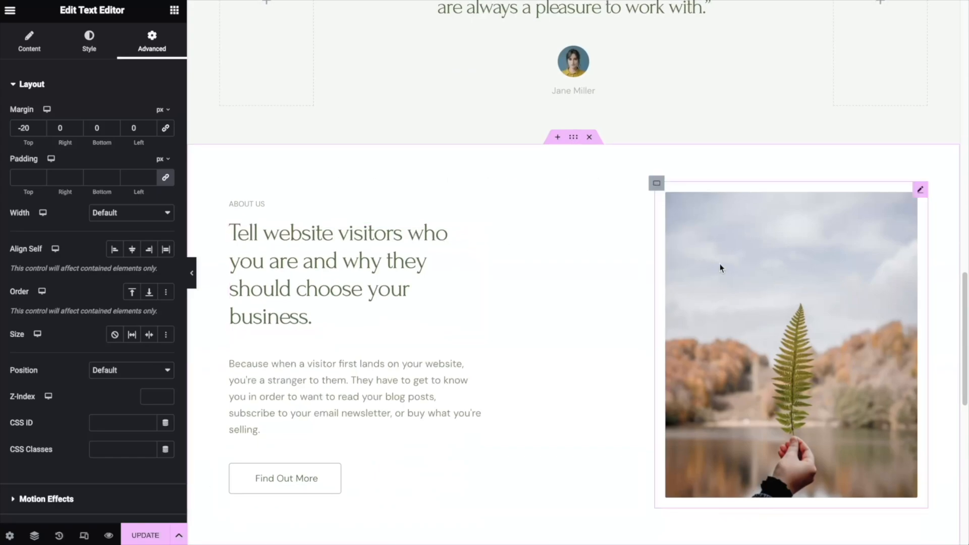
pyautogui.click(739, 273)
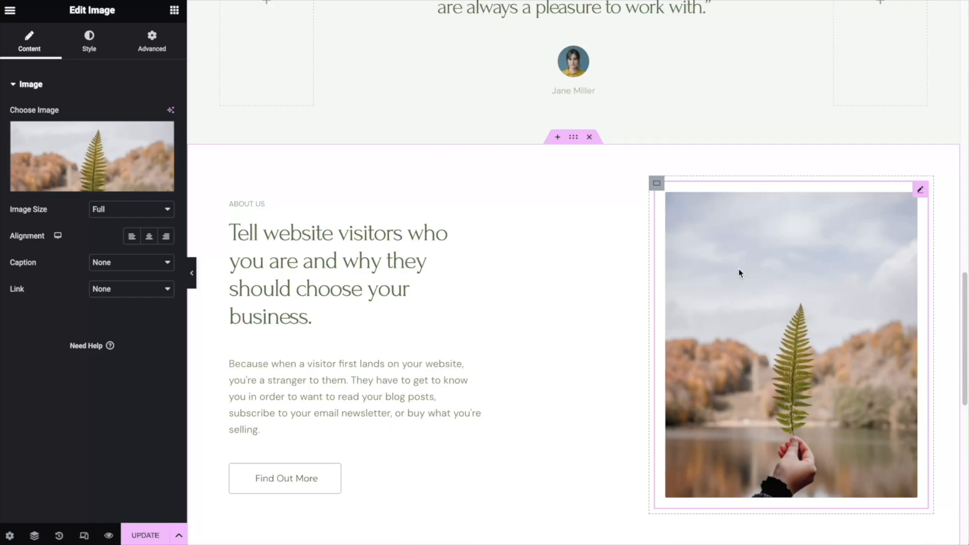
pyautogui.moveTo(115, 182)
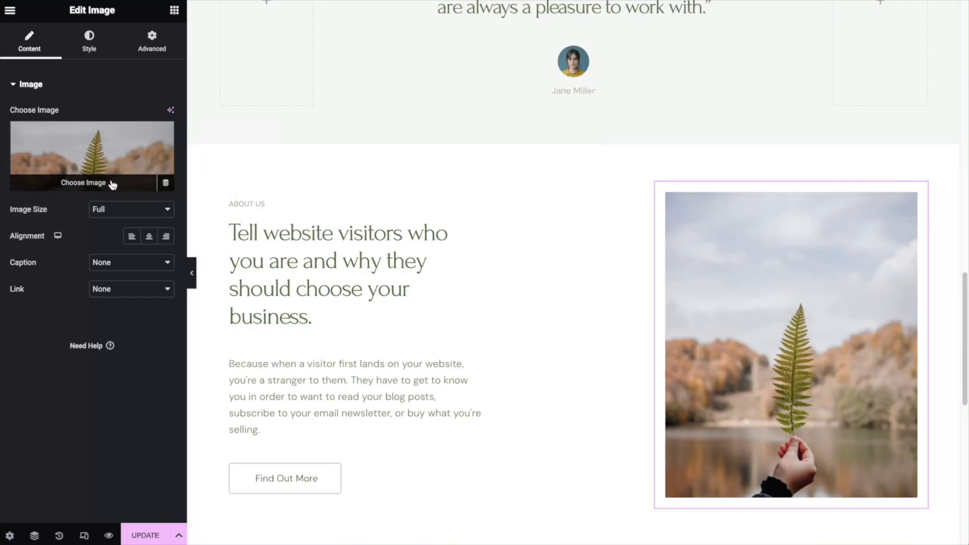
pyautogui.click(112, 185)
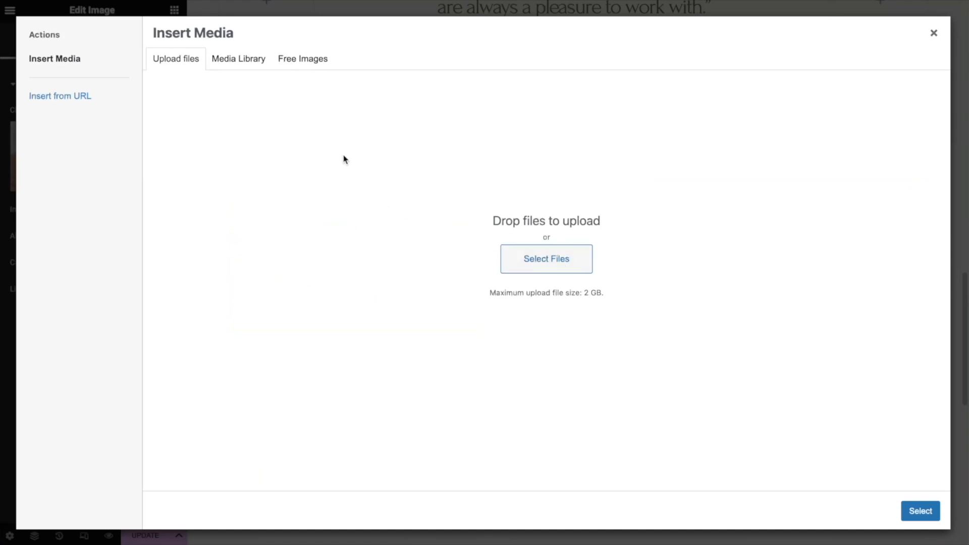
# Step: Replace the fern leaf image with the castle picture from the free Pixabay images, and undo the replacement
pyautogui.click(314, 66)
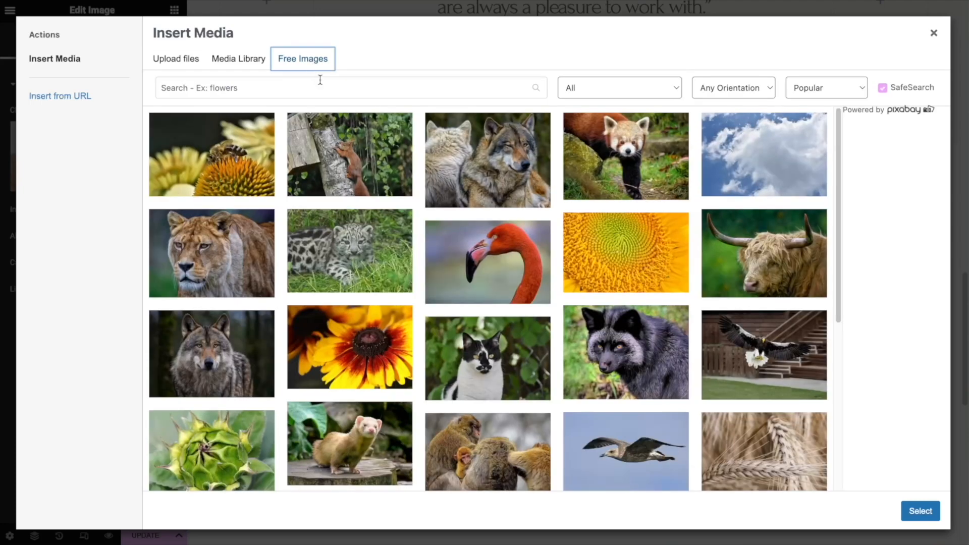
pyautogui.scroll(-5, 532, 268)
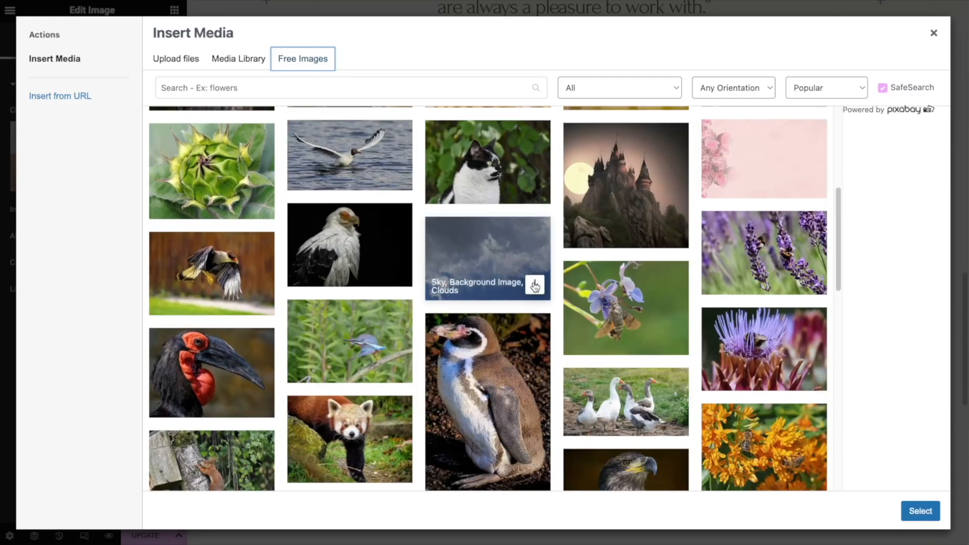
pyautogui.scroll(5, 534, 286)
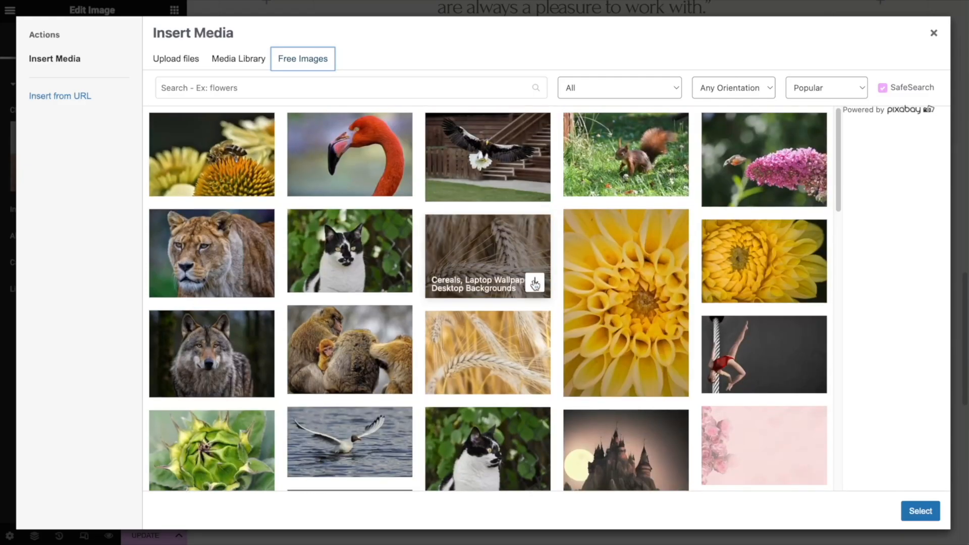
pyautogui.scroll(-2, 535, 285)
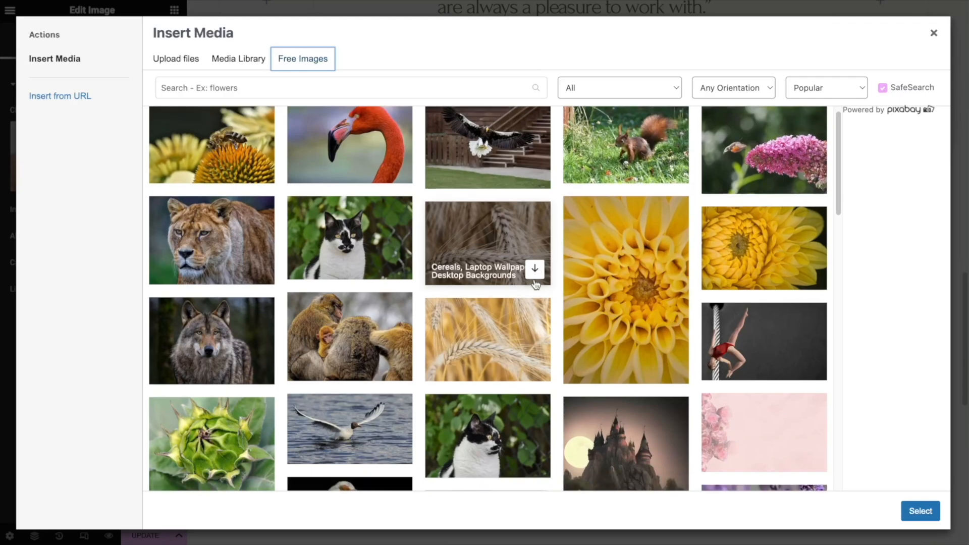
pyautogui.scroll(-5, 536, 284)
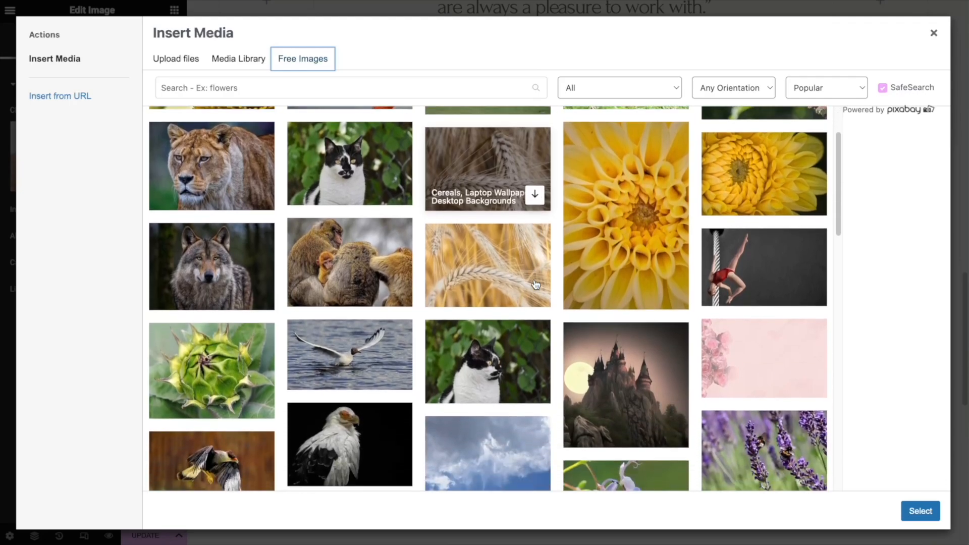
pyautogui.scroll(6, 536, 284)
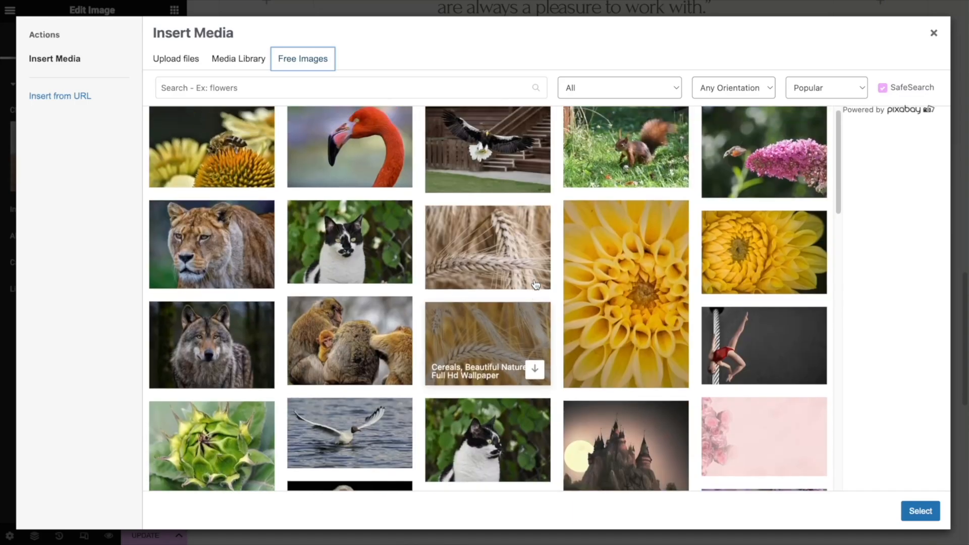
pyautogui.scroll(-2, 657, 326)
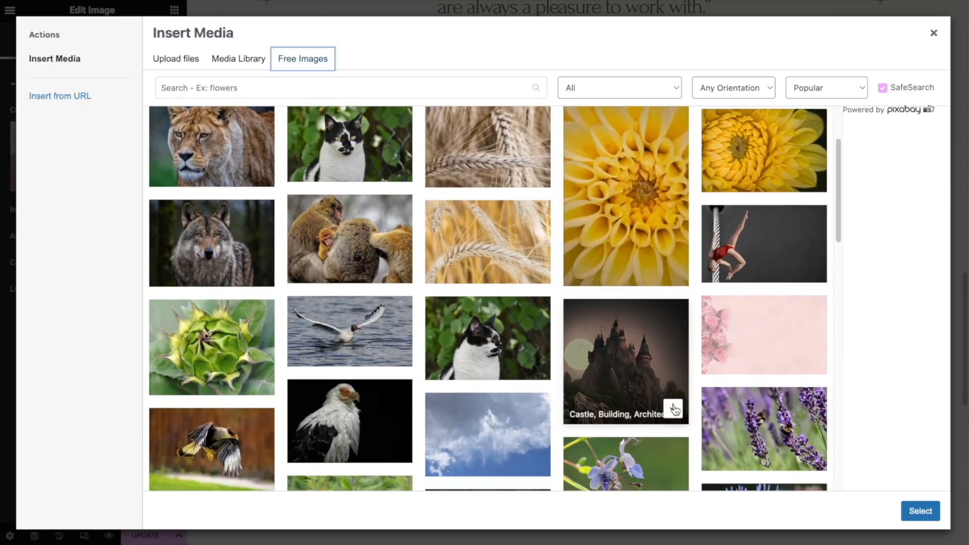
pyautogui.click(673, 408)
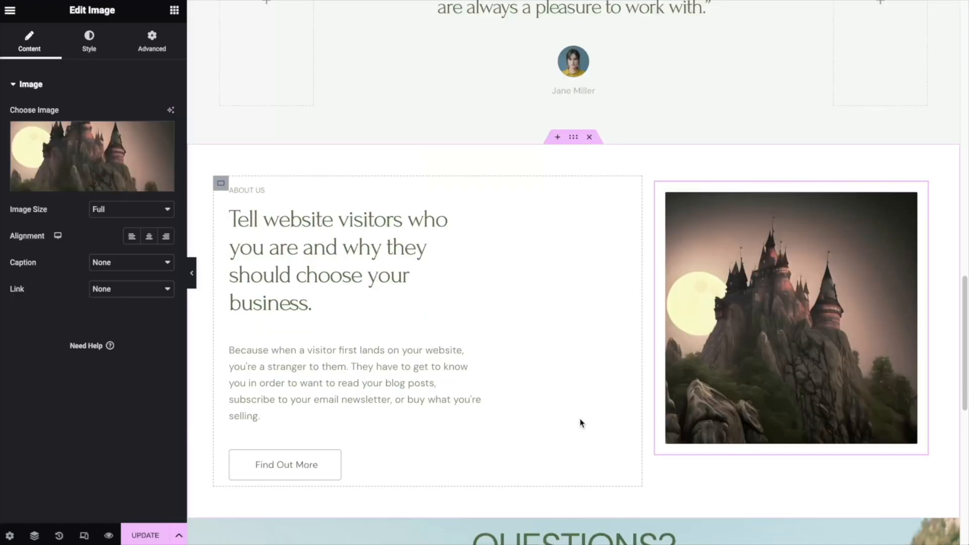
pyautogui.hotkey('ctrl', 'z')
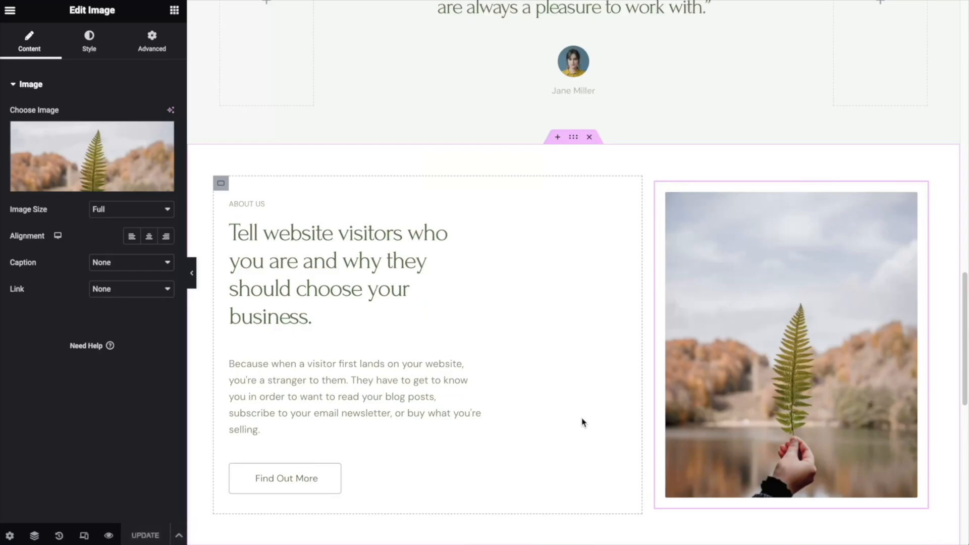
# Step: Set the fern leaf image's width to 99% and its opacity to 1, and open its advanced settings
pyautogui.click(99, 49)
pyautogui.moveTo(30, 129); pyautogui.dragTo(131, 129)
pyautogui.moveTo(10, 283); pyautogui.dragTo(132, 288)
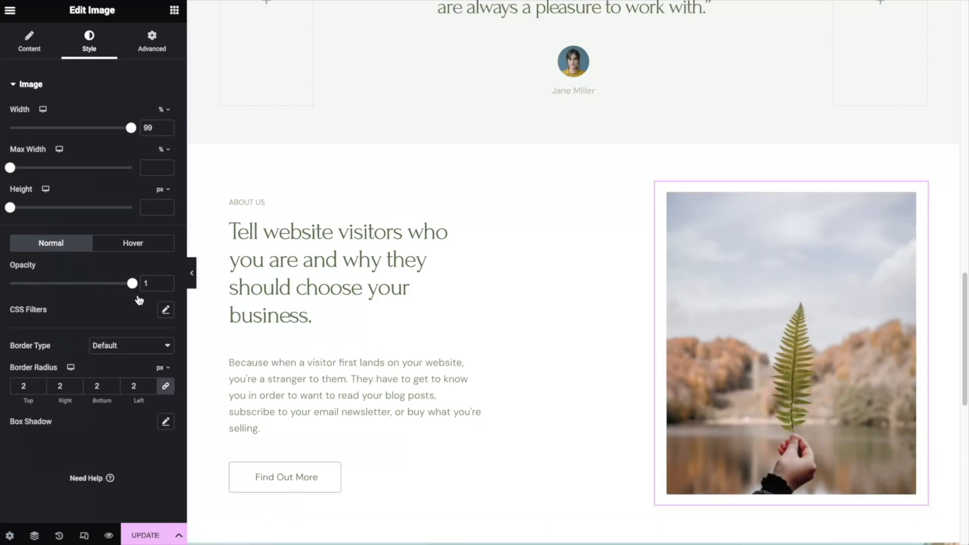
pyautogui.click(150, 46)
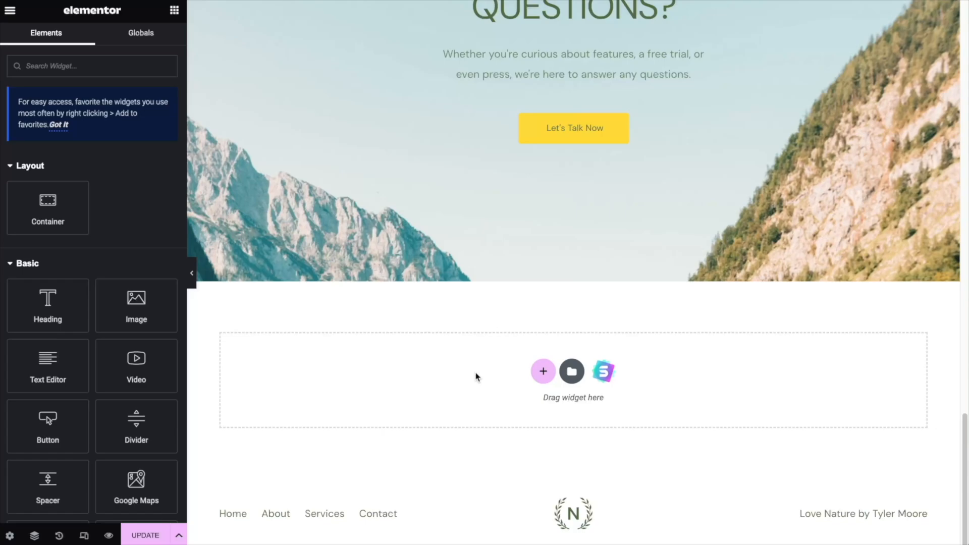
# Step: Add a single vertical container below the Questions section and nest another container inside it
pyautogui.click(542, 372)
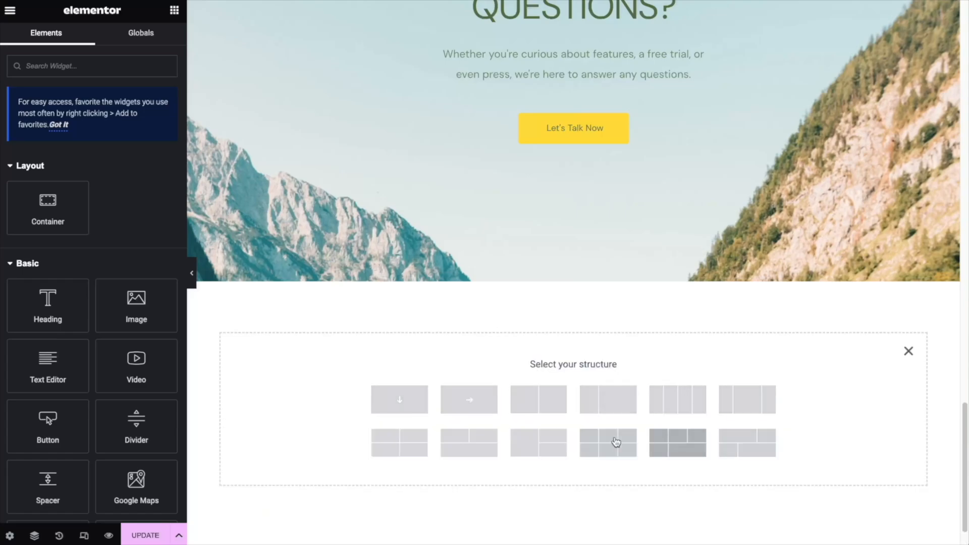
pyautogui.click(400, 406)
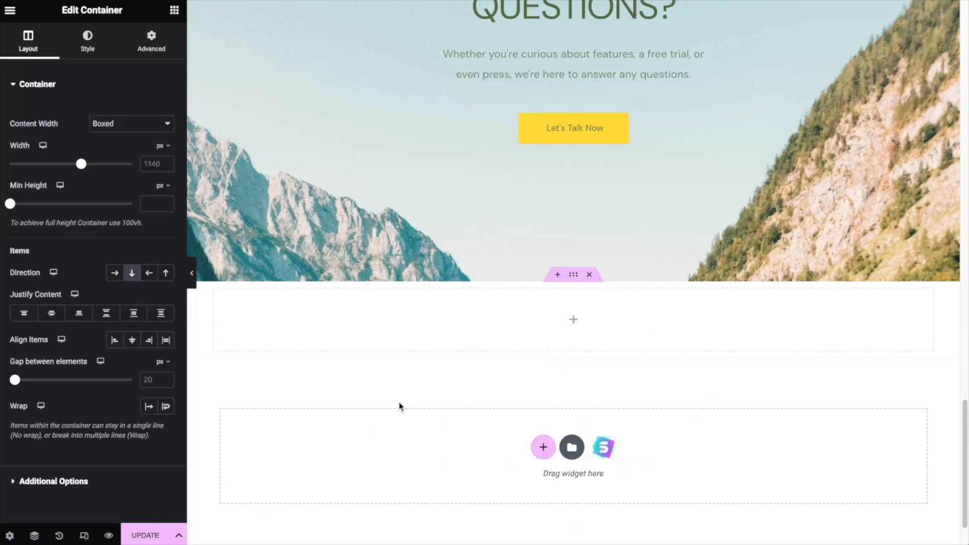
pyautogui.click(173, 13)
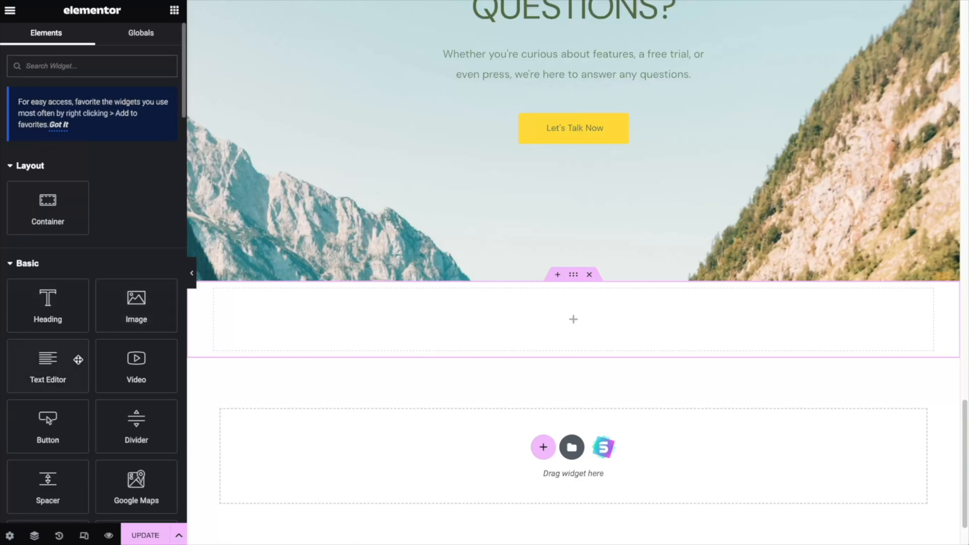
pyautogui.moveTo(58, 225); pyautogui.dragTo(473, 335)
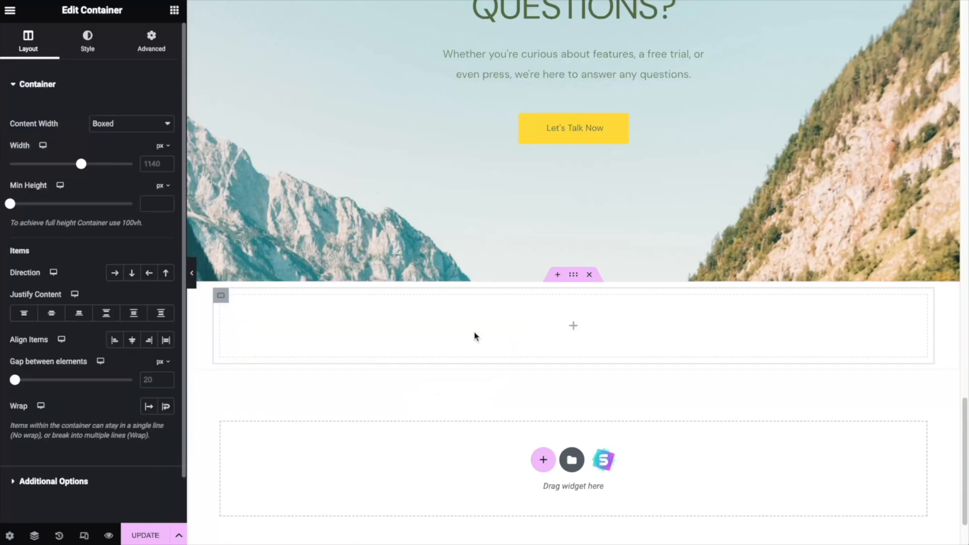
# Step: Add a Heading, an Image and a Text Editor widget to the inner container, in that order
pyautogui.click(174, 10)
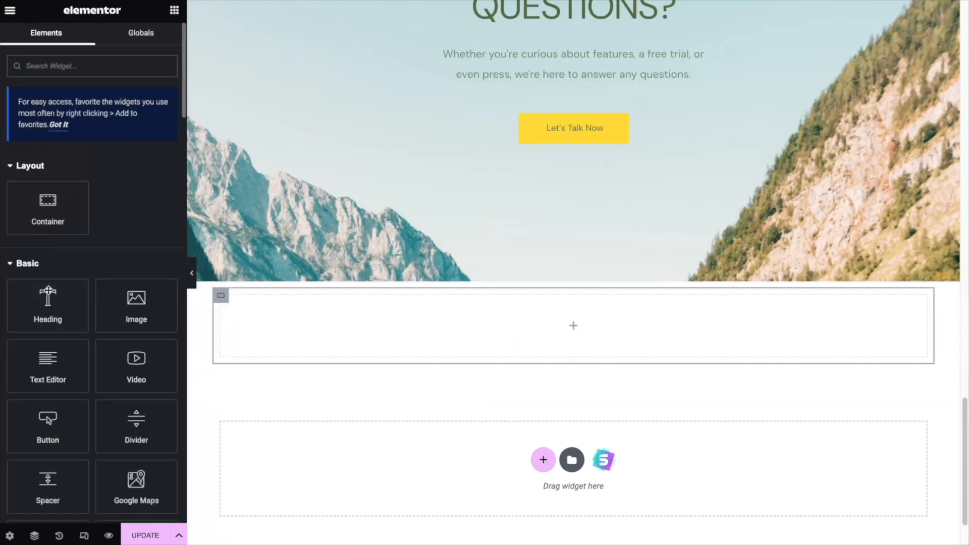
pyautogui.moveTo(47, 305); pyautogui.dragTo(621, 343)
pyautogui.click(174, 10)
pyautogui.moveTo(137, 305); pyautogui.dragTo(367, 324)
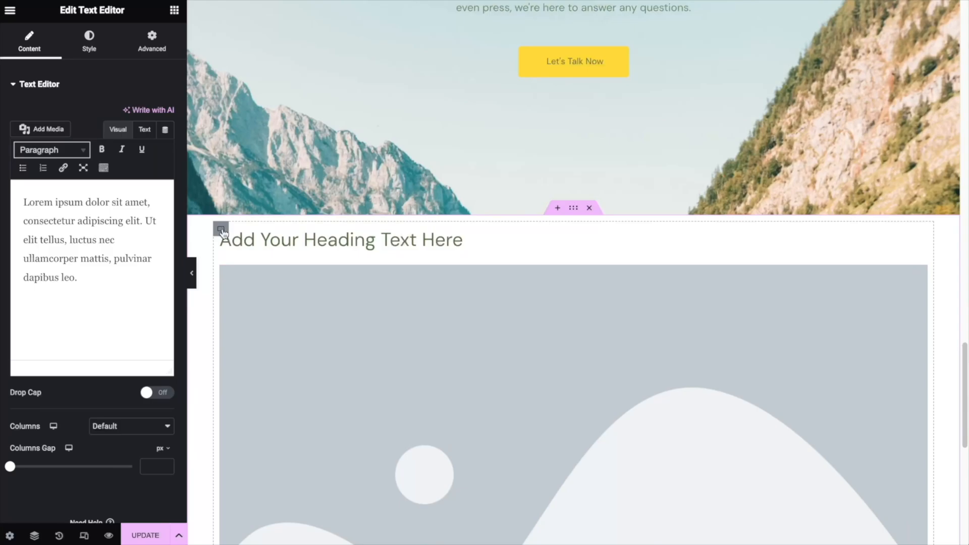
# Step: Try the horizontal row and reversed row directions on the inner container and set it back to vertical column
pyautogui.click(222, 230)
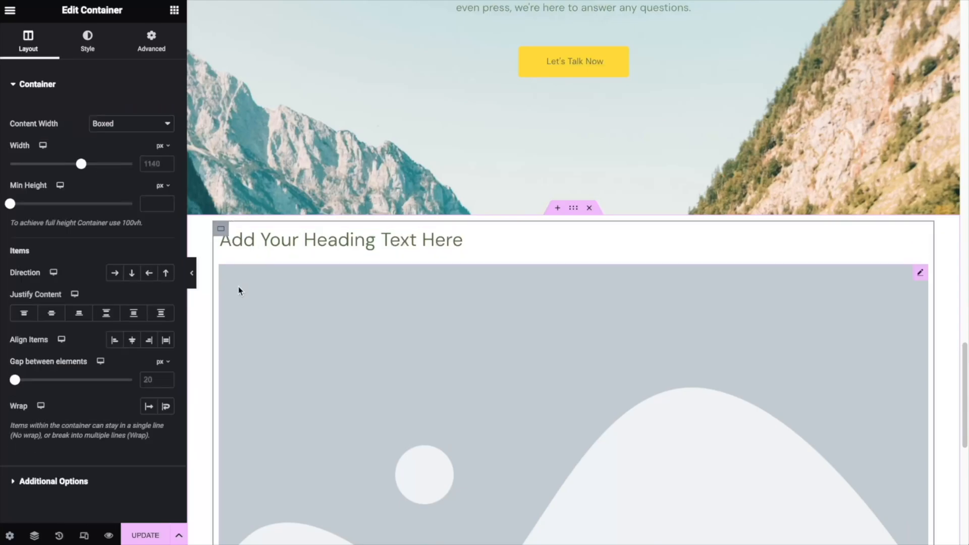
pyautogui.click(116, 274)
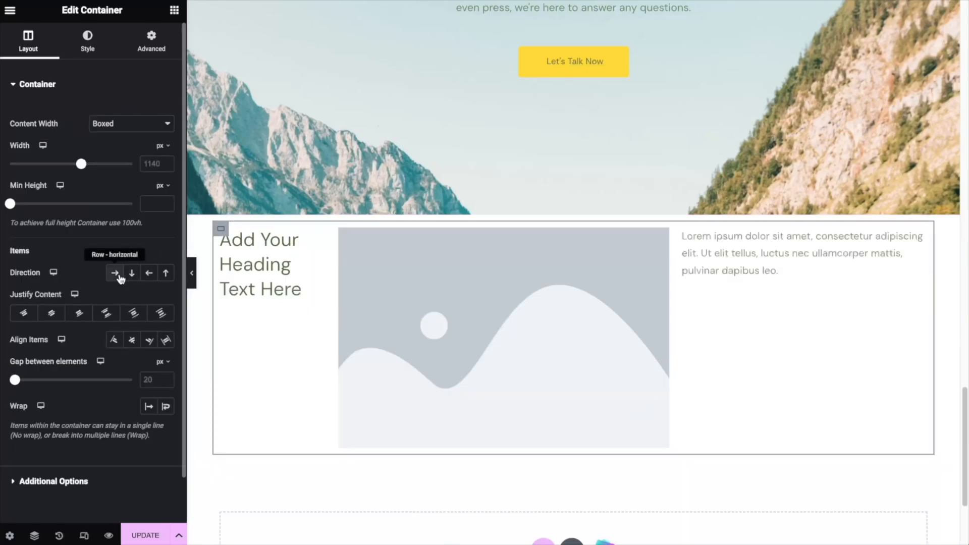
pyautogui.click(139, 278)
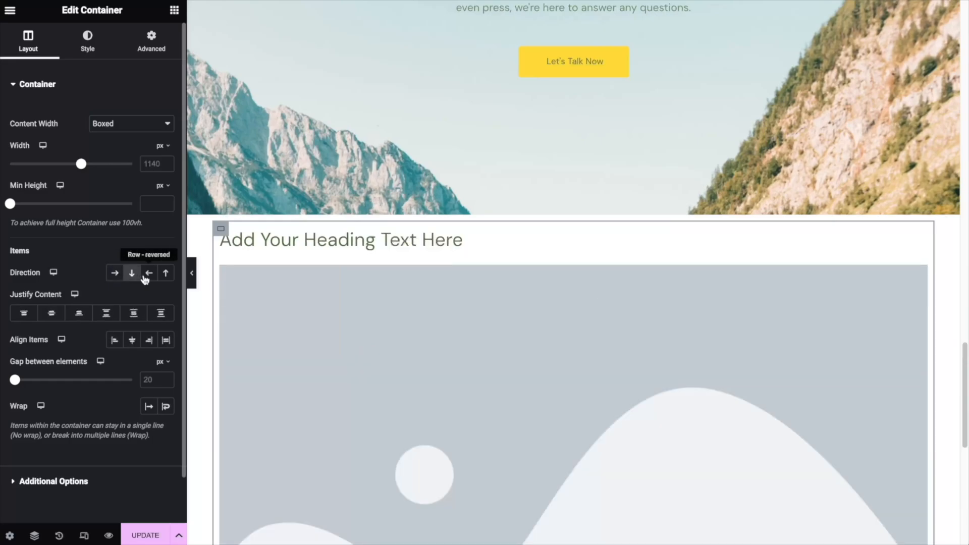
pyautogui.click(148, 278)
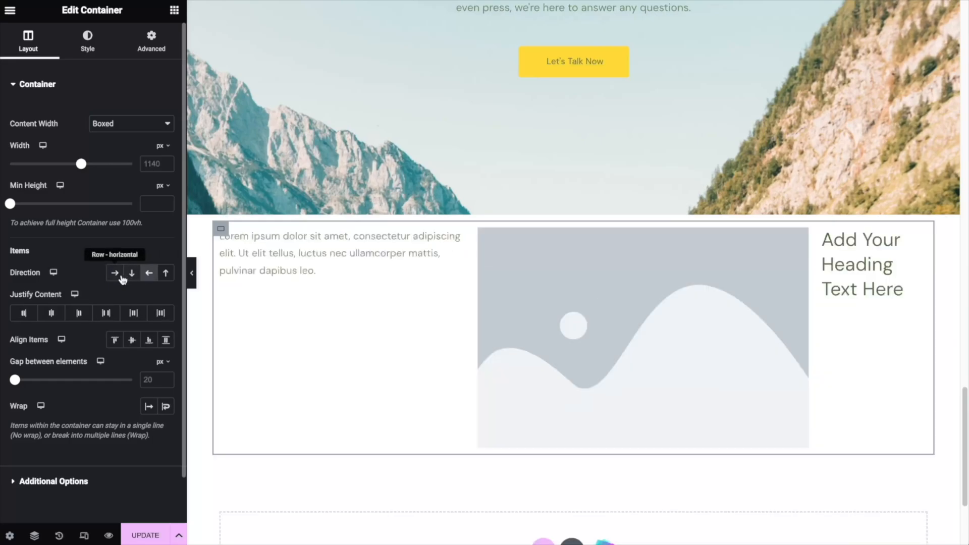
pyautogui.click(131, 273)
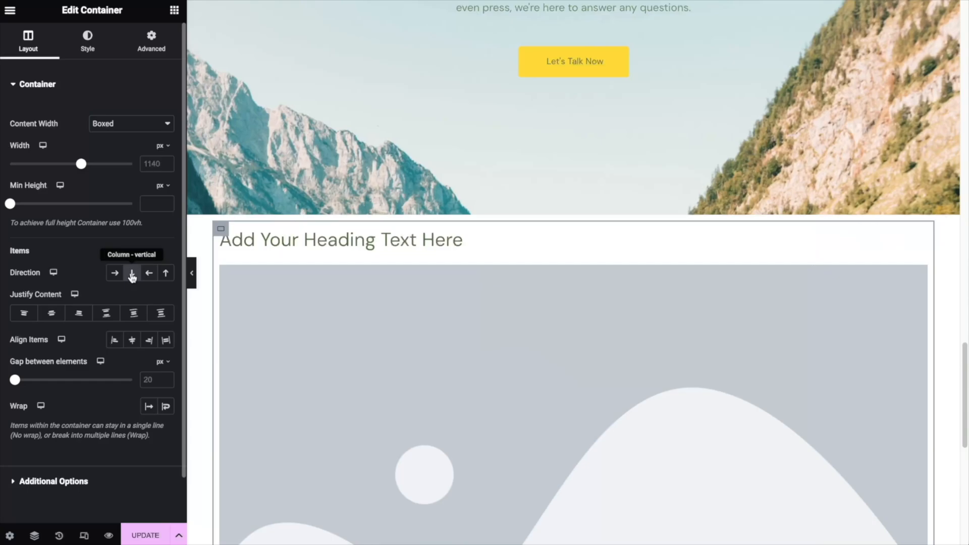
# Step: Center the new heading and replace the image placeholder below it with the castle picture from the media library, center-aligned
pyautogui.click(430, 246)
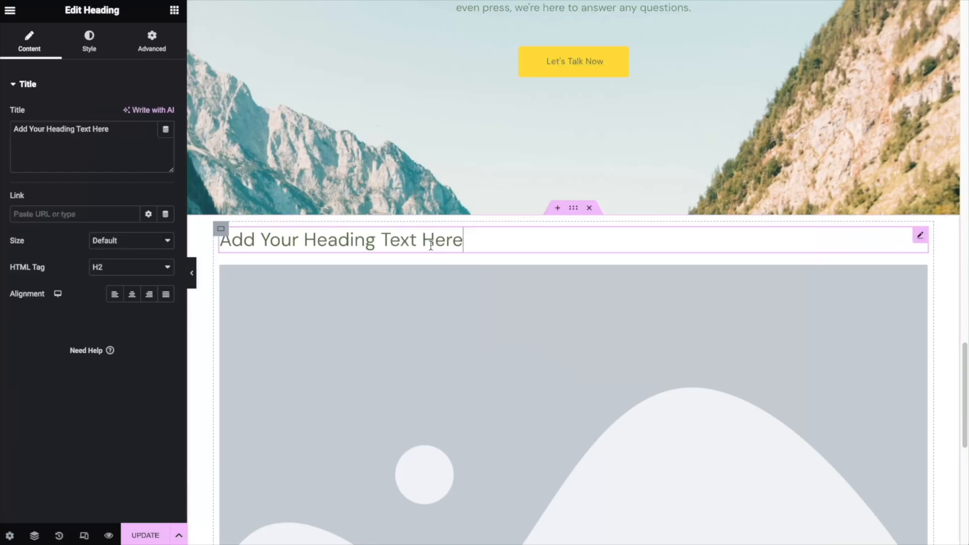
pyautogui.click(131, 295)
pyautogui.scroll(-4, 356, 309)
pyautogui.click(356, 309)
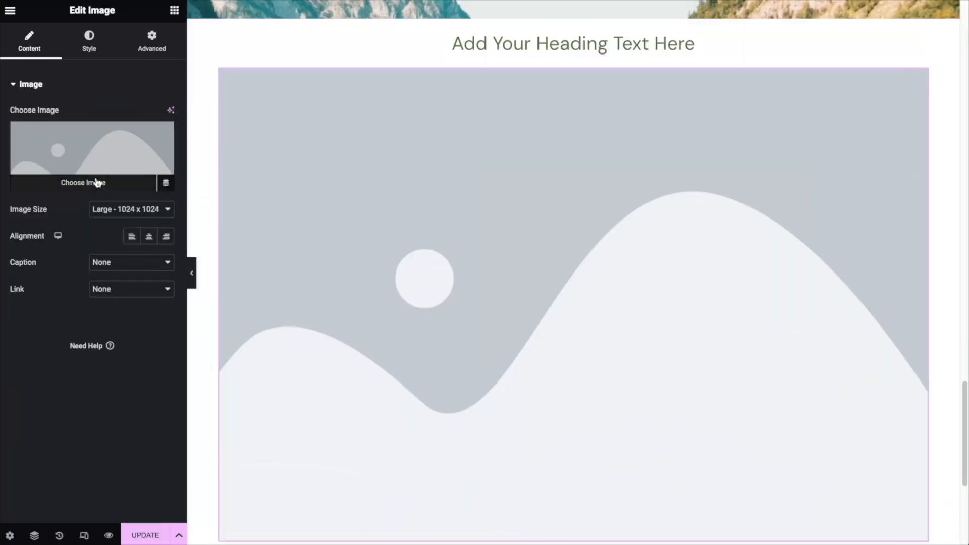
pyautogui.click(96, 183)
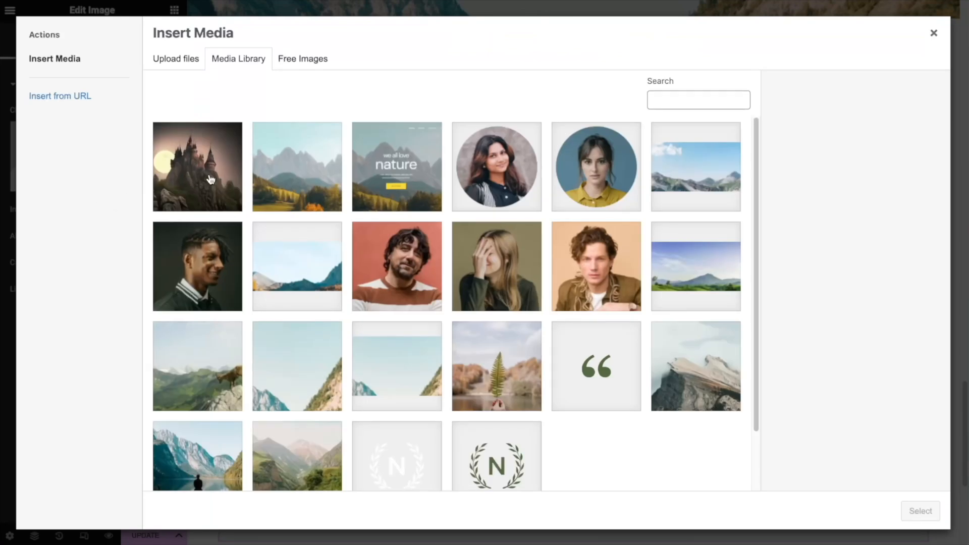
pyautogui.click(211, 180)
pyautogui.click(919, 512)
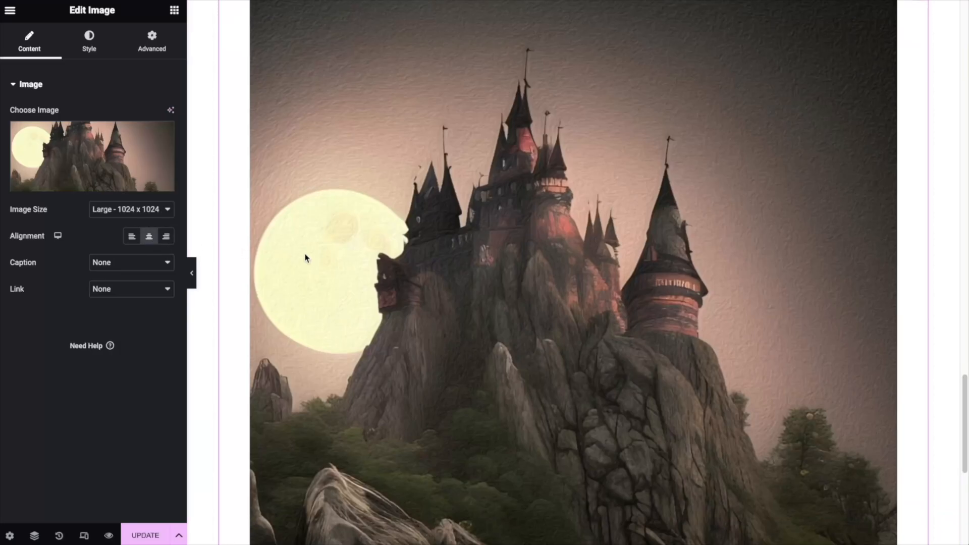
# Step: Review the new section's text, castle image and heading settings, and open the inner container's layout settings
pyautogui.scroll(-5, 516, 356)
pyautogui.moveTo(708, 405); pyautogui.dragTo(776, 405)
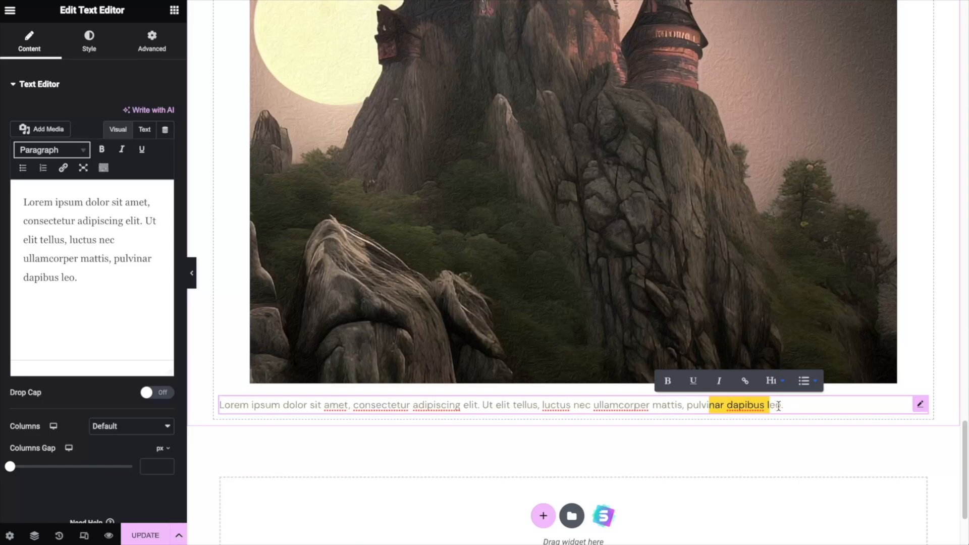
pyautogui.click(778, 406)
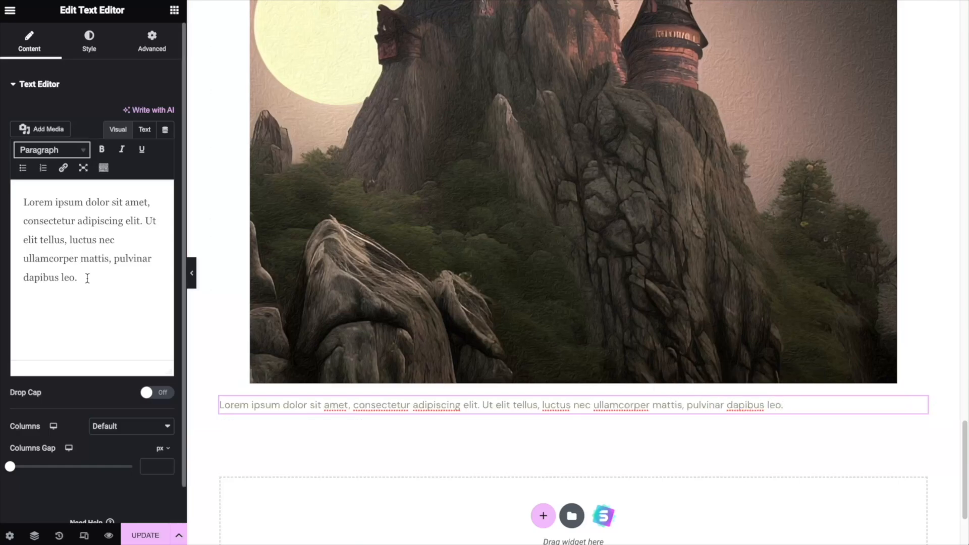
pyautogui.scroll(7, 288, 270)
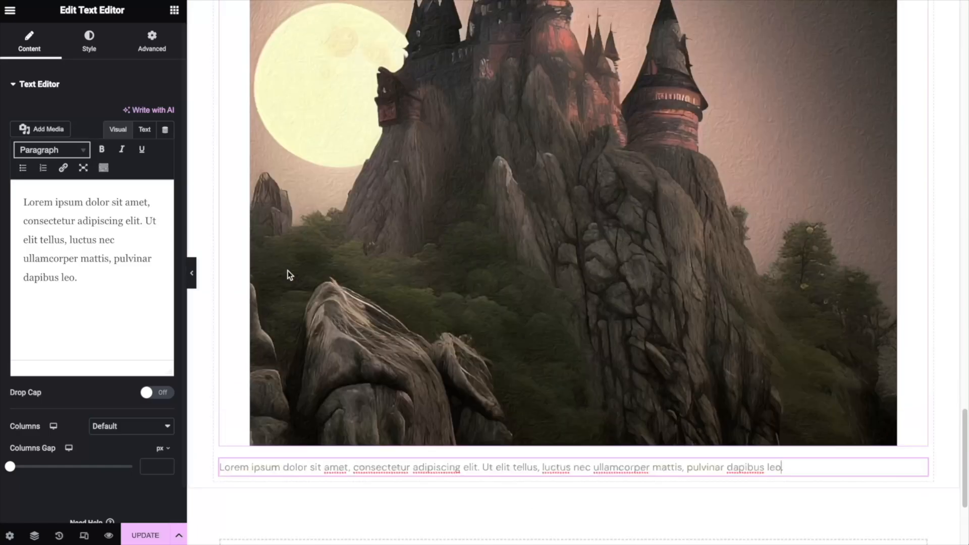
pyautogui.scroll(1, 288, 274)
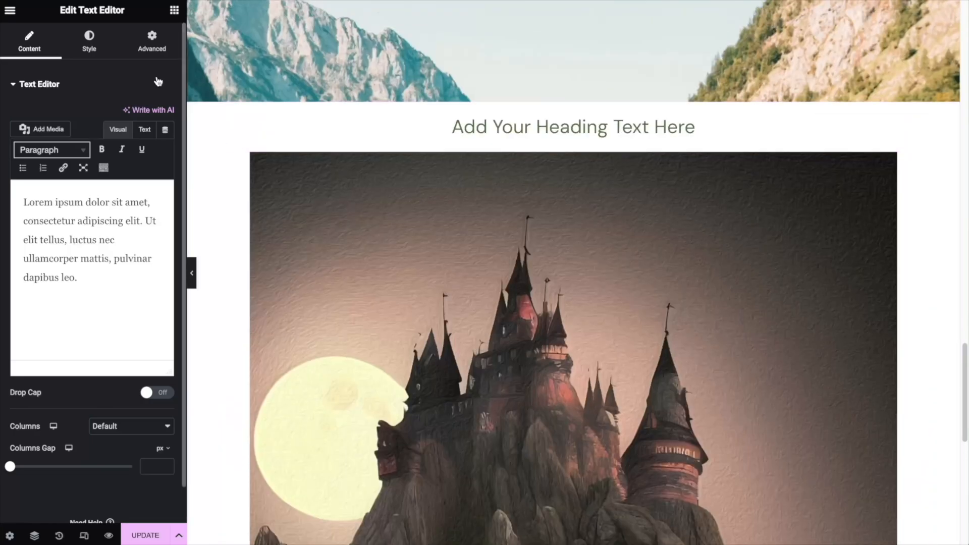
pyautogui.scroll(-2, 608, 275)
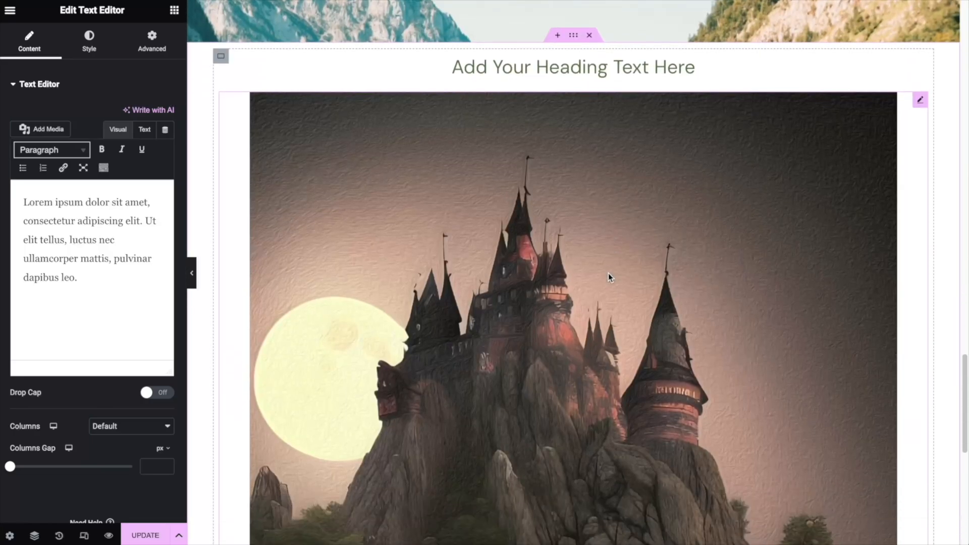
pyautogui.scroll(-5, 607, 275)
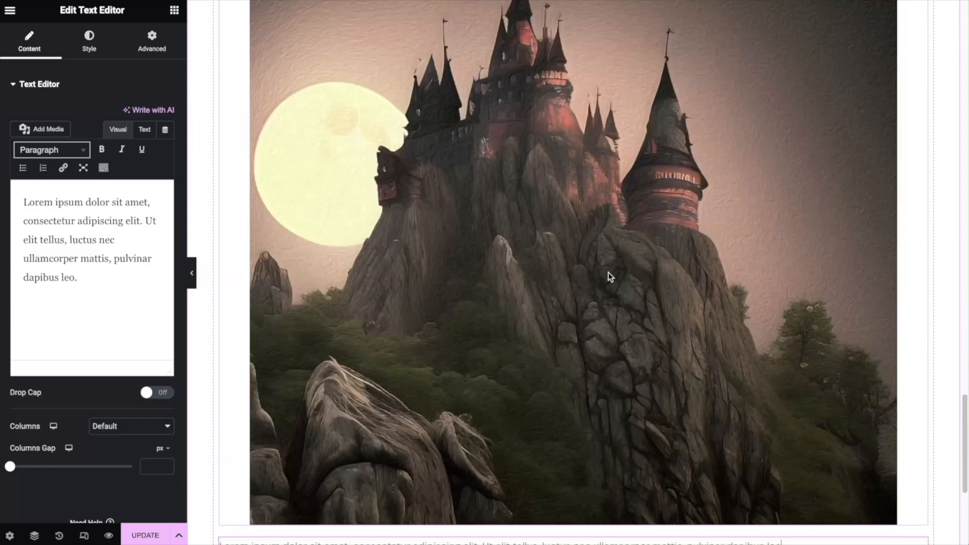
pyautogui.click(607, 273)
pyautogui.scroll(9, 608, 272)
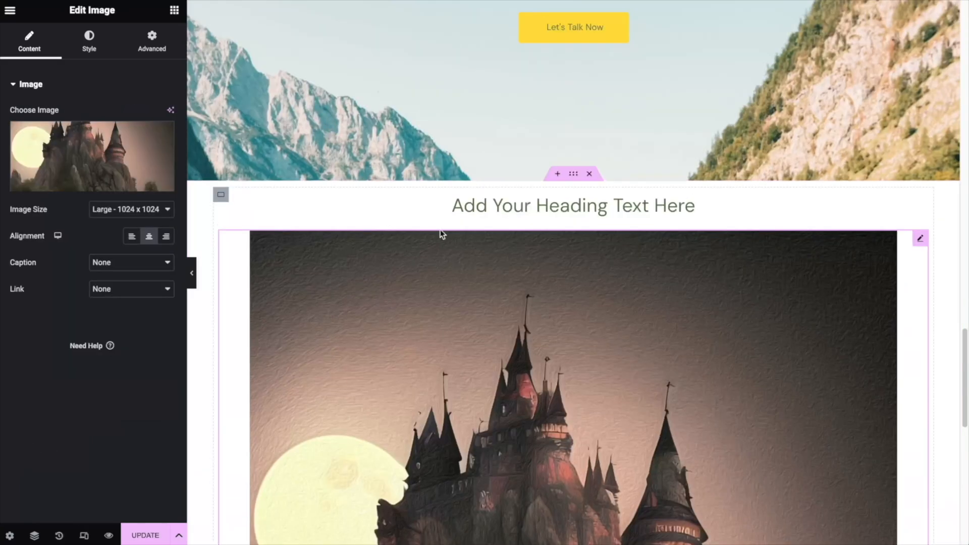
pyautogui.click(492, 208)
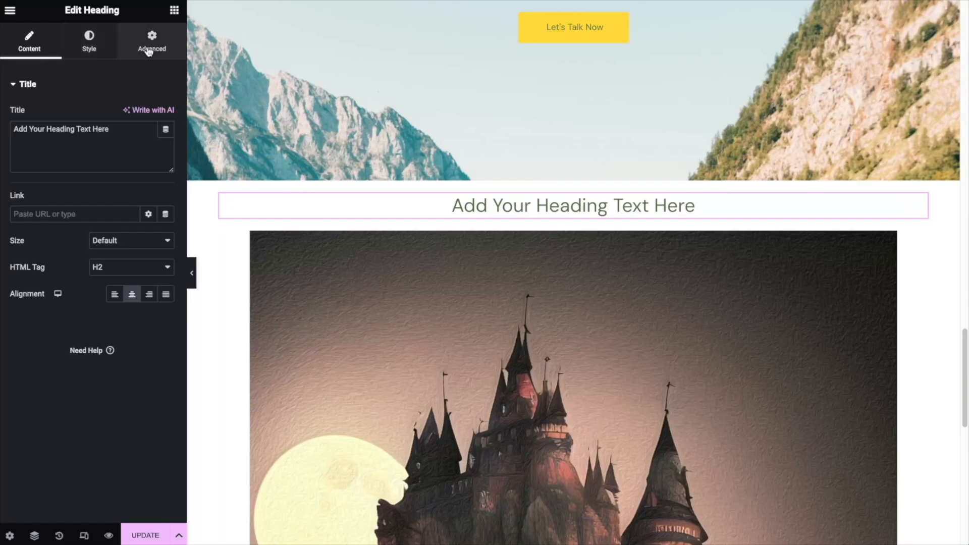
pyautogui.click(221, 195)
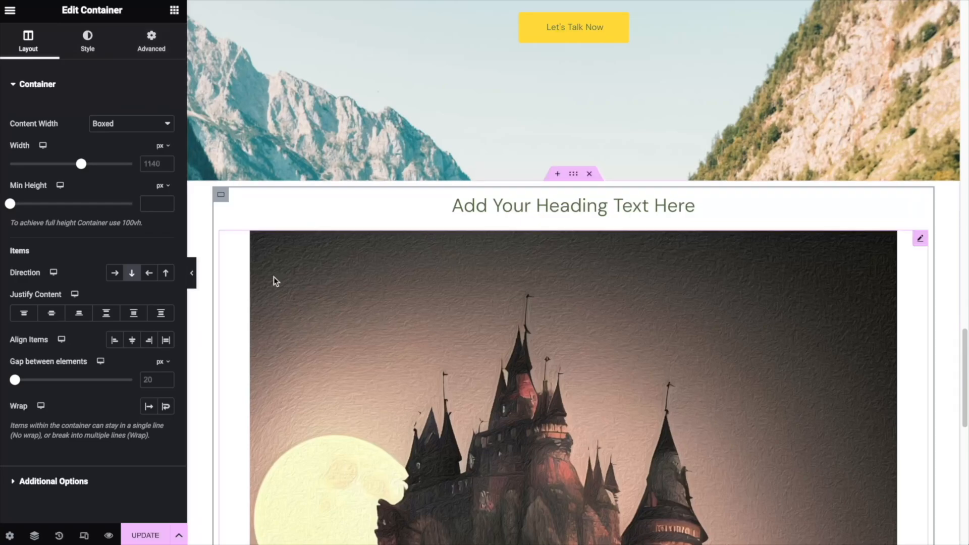
# Step: Delete the new section with the castle image, and open the Navigator docked beside the page with all containers collapsed
pyautogui.click(589, 174)
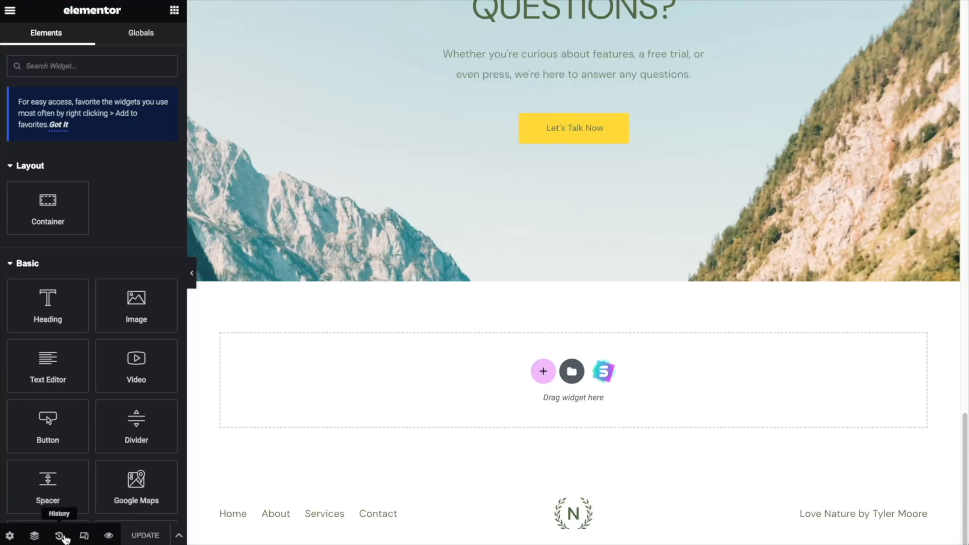
pyautogui.click(34, 536)
pyautogui.click(810, 94)
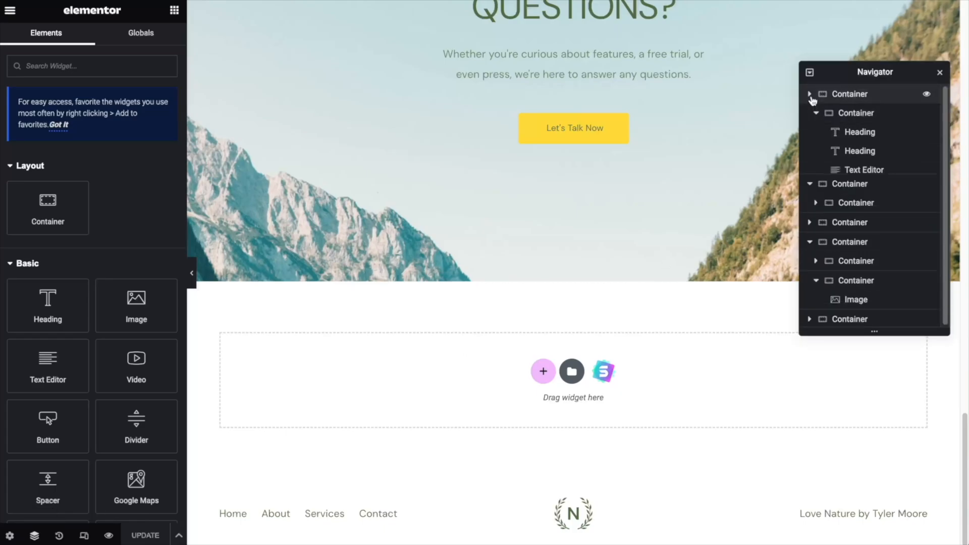
pyautogui.click(809, 114)
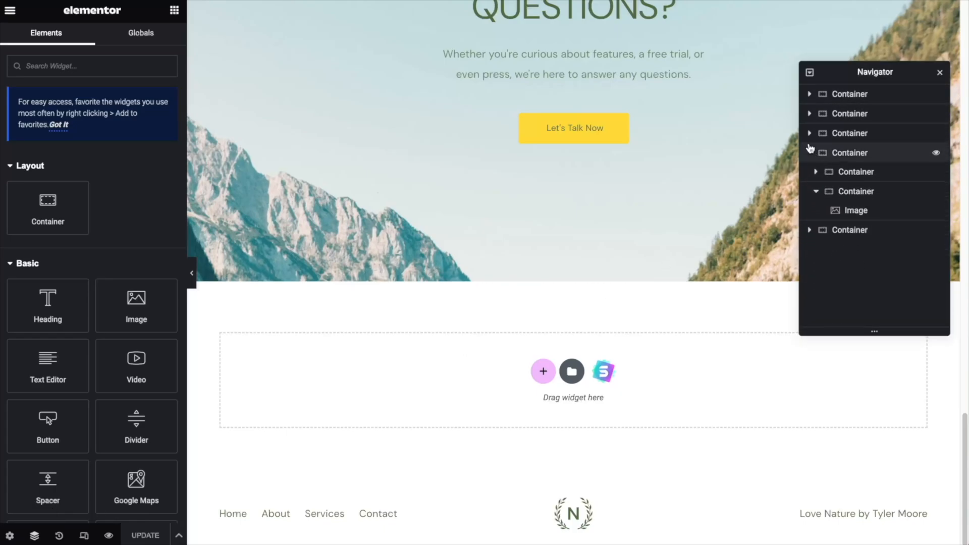
pyautogui.click(810, 152)
pyautogui.moveTo(855, 71); pyautogui.dragTo(915, 69)
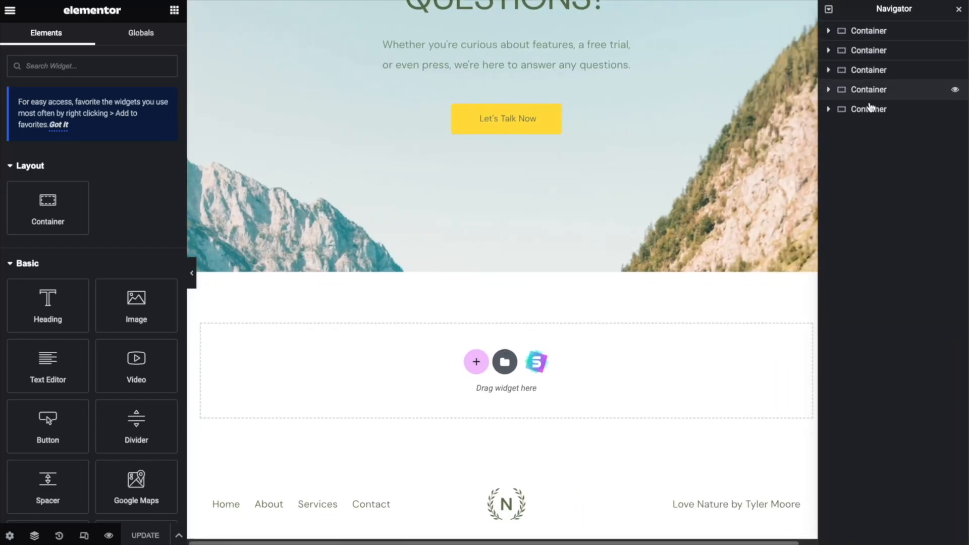
# Step: Inspect the hero section's structure in the Navigator, selecting its inner container and text editor, and collapse it again
pyautogui.scroll(2, 746, 161)
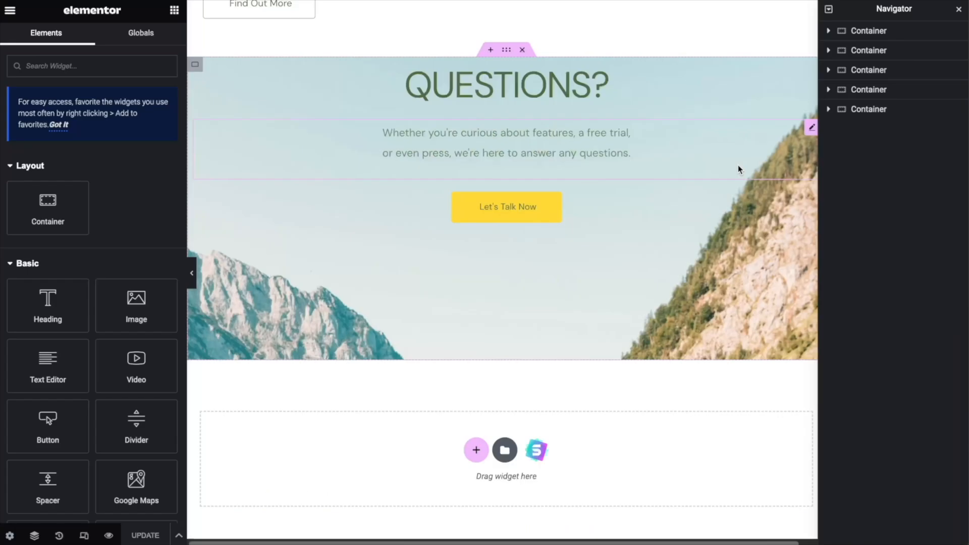
pyautogui.scroll(7, 737, 166)
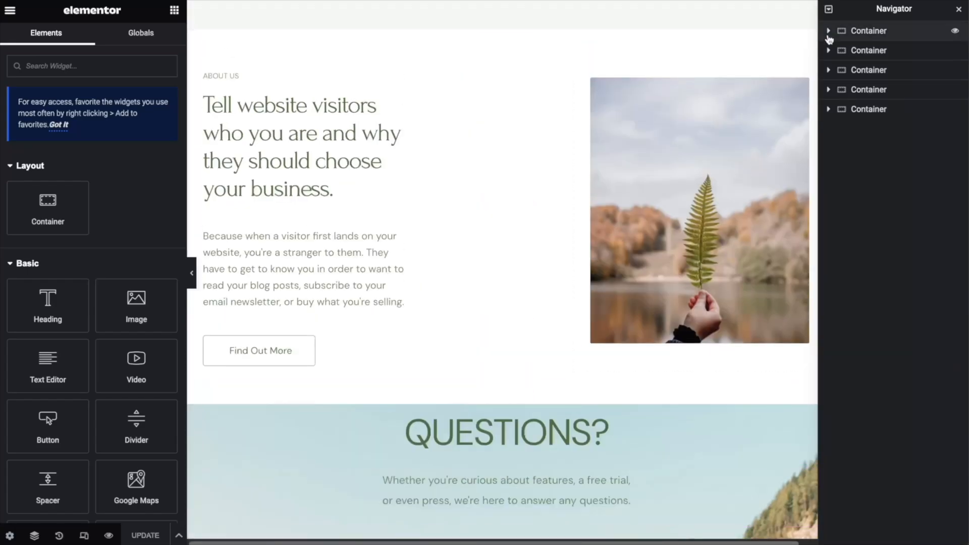
pyautogui.click(829, 31)
pyautogui.click(880, 52)
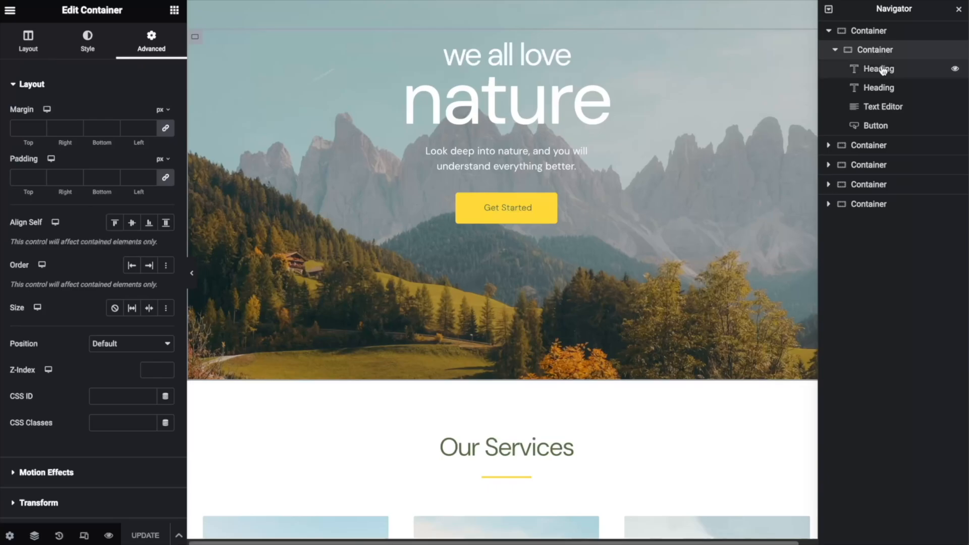
pyautogui.click(883, 107)
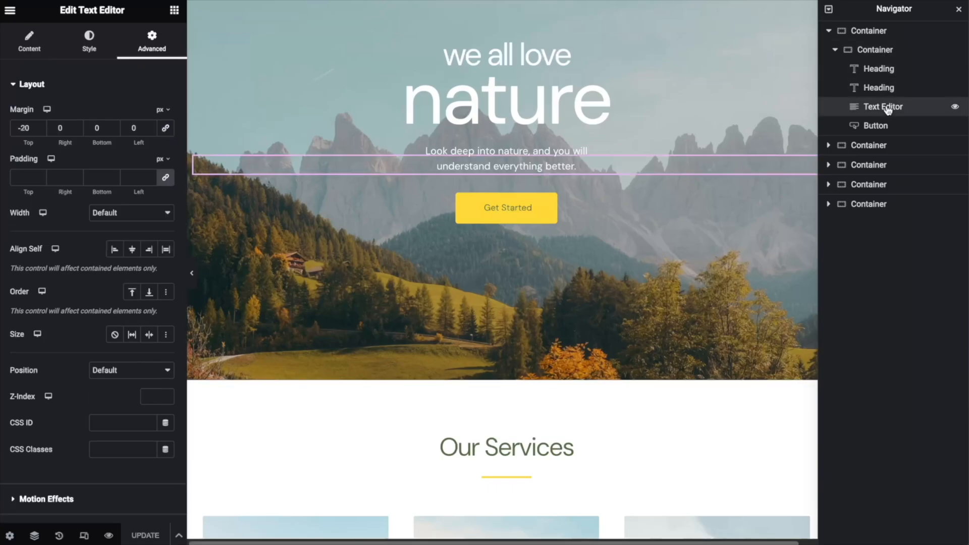
pyautogui.click(882, 142)
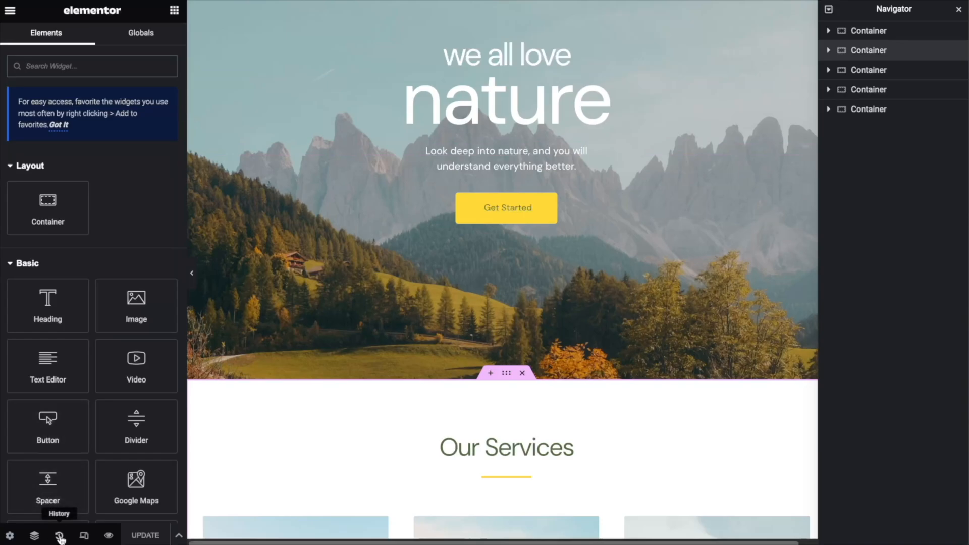
# Step: Look through the list of past actions in the page's edit history
pyautogui.click(59, 536)
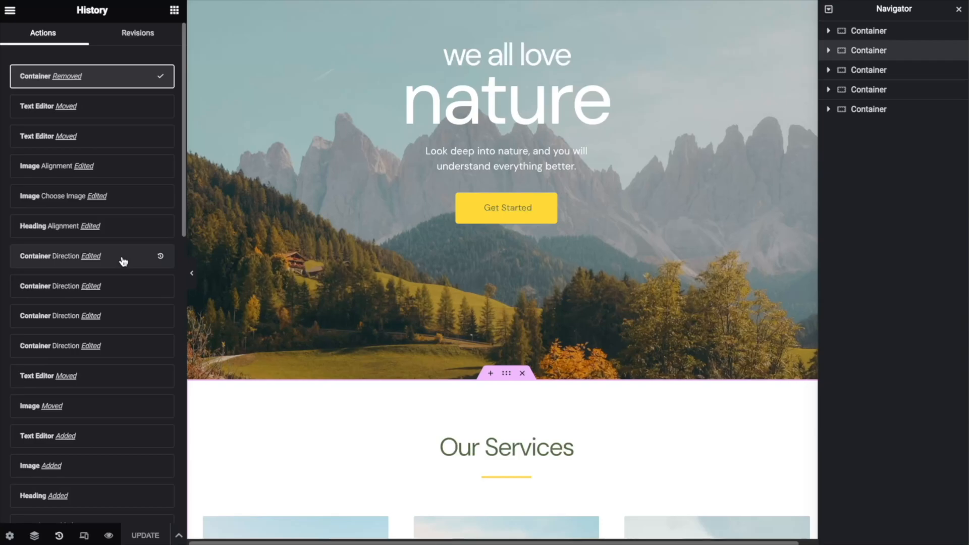
pyautogui.scroll(-4, 121, 283)
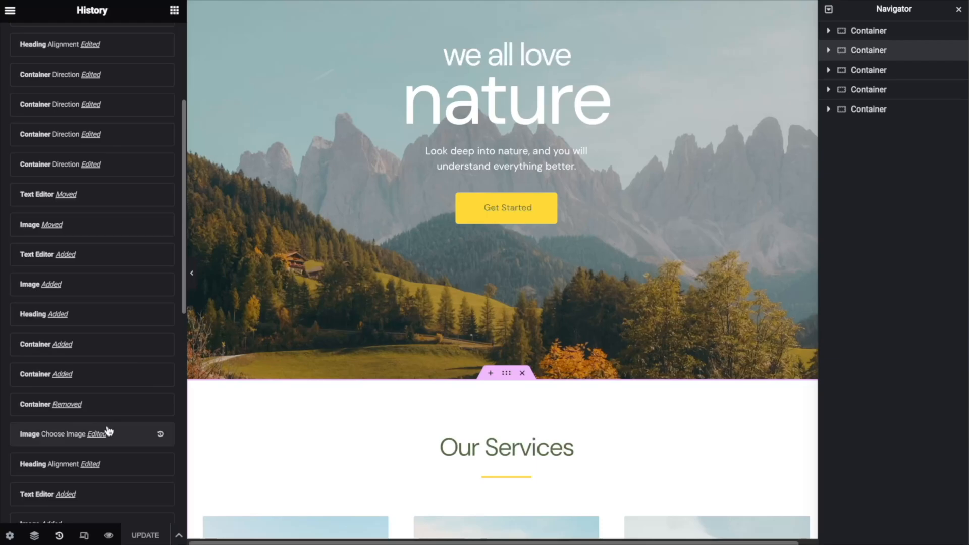
pyautogui.scroll(5, 108, 430)
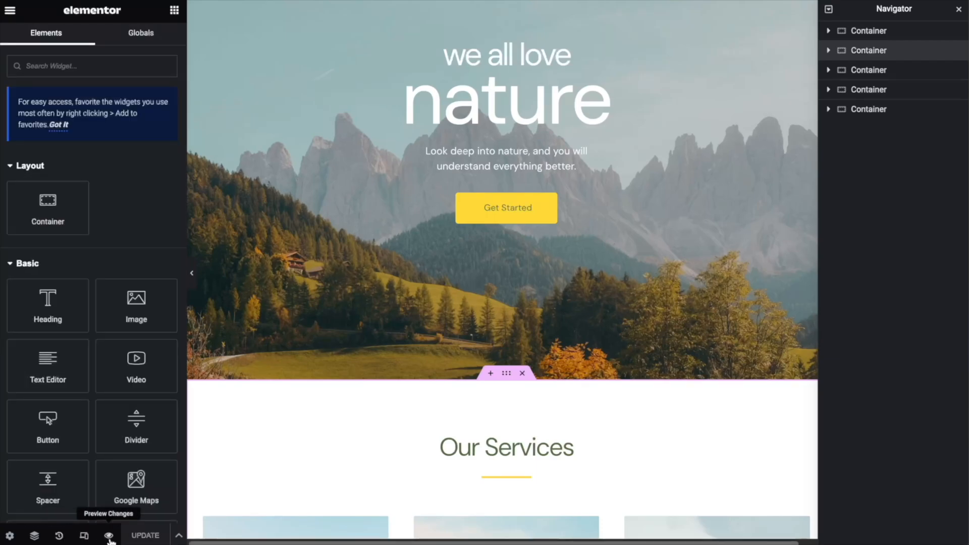
# Step: Preview the home page as visitors see it and look through its sections
pyautogui.click(108, 536)
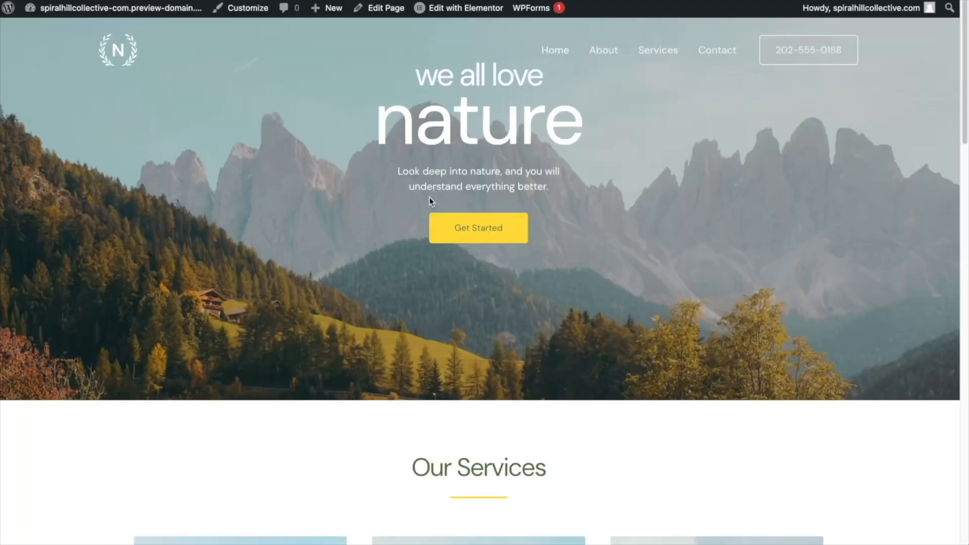
pyautogui.scroll(-6, 430, 202)
pyautogui.scroll(-10, 431, 211)
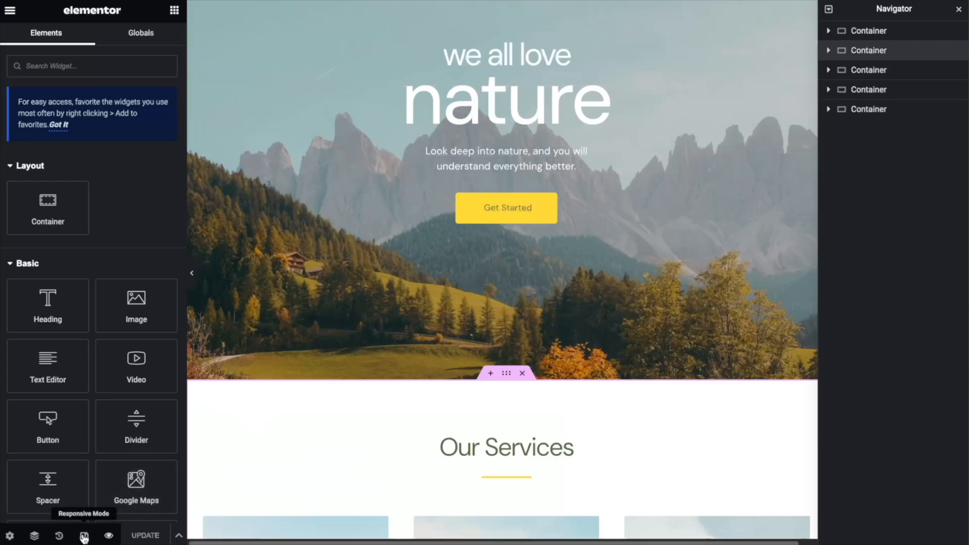
# Step: Turn on responsive mode and check the page in the Tablet Portrait view, including the testimonial section
pyautogui.click(84, 537)
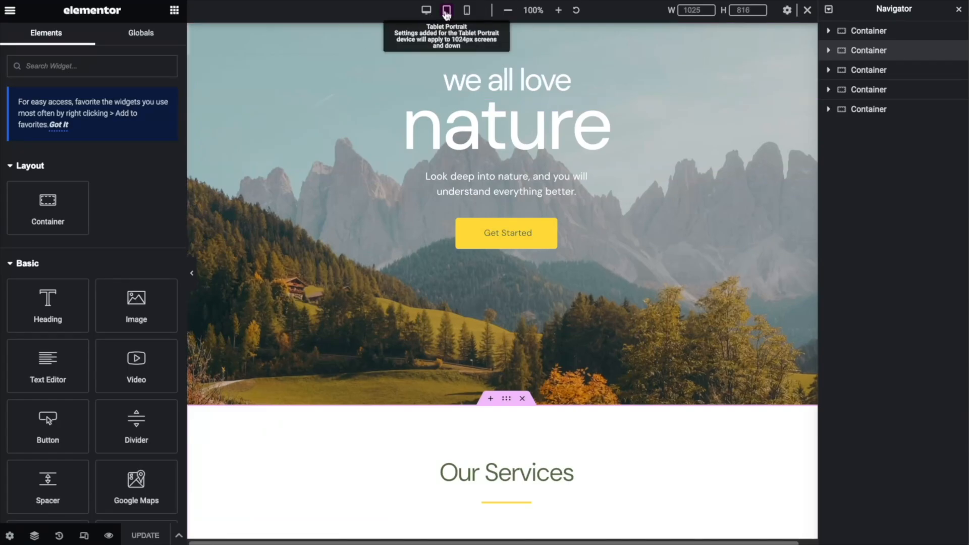
pyautogui.click(446, 11)
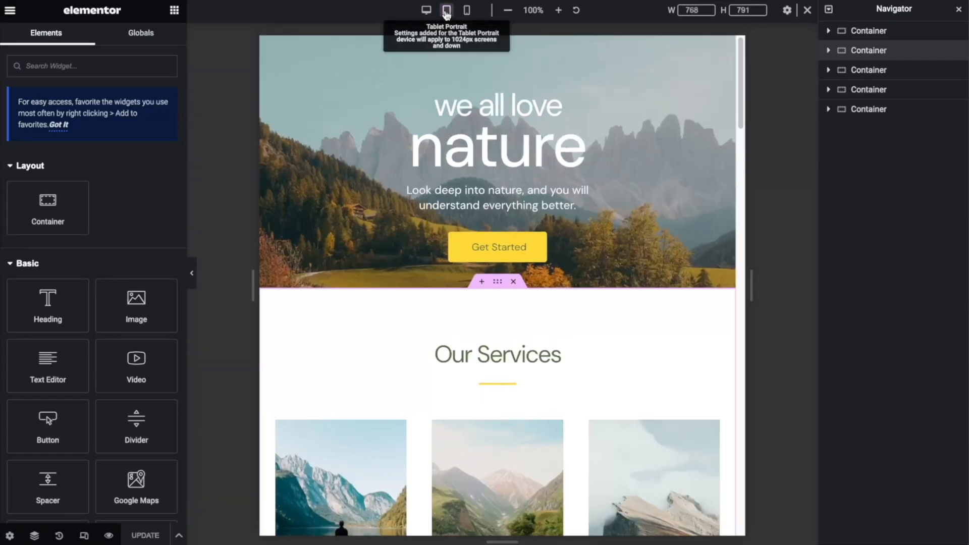
pyautogui.scroll(-10, 494, 145)
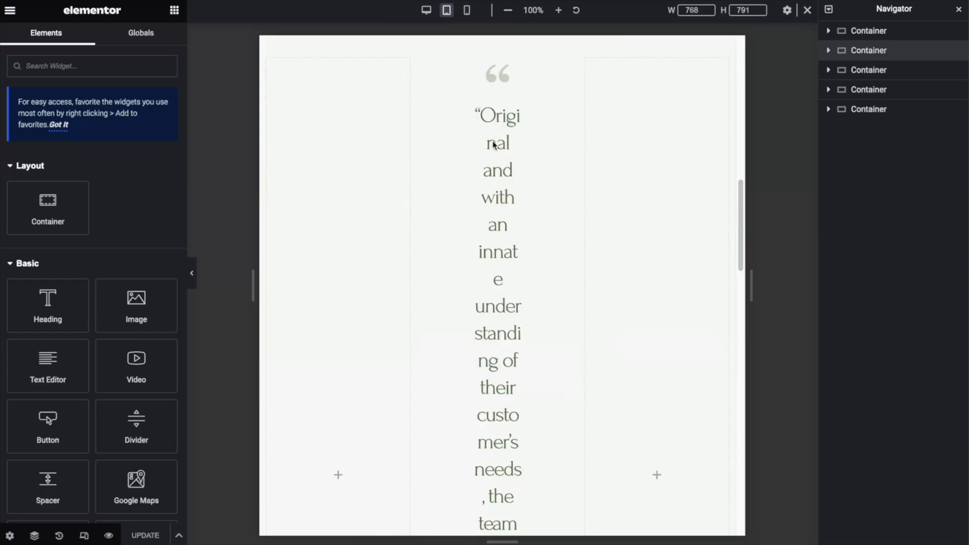
pyautogui.scroll(-4, 494, 145)
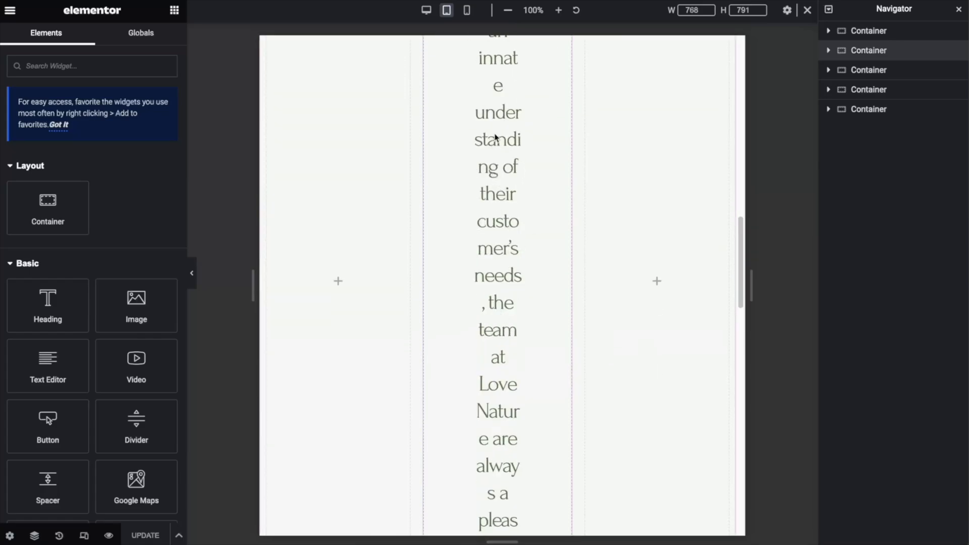
# Step: Check the whole page in the mobile view from the testimonial to the footer and hero, and return to the desktop view
pyautogui.click(467, 11)
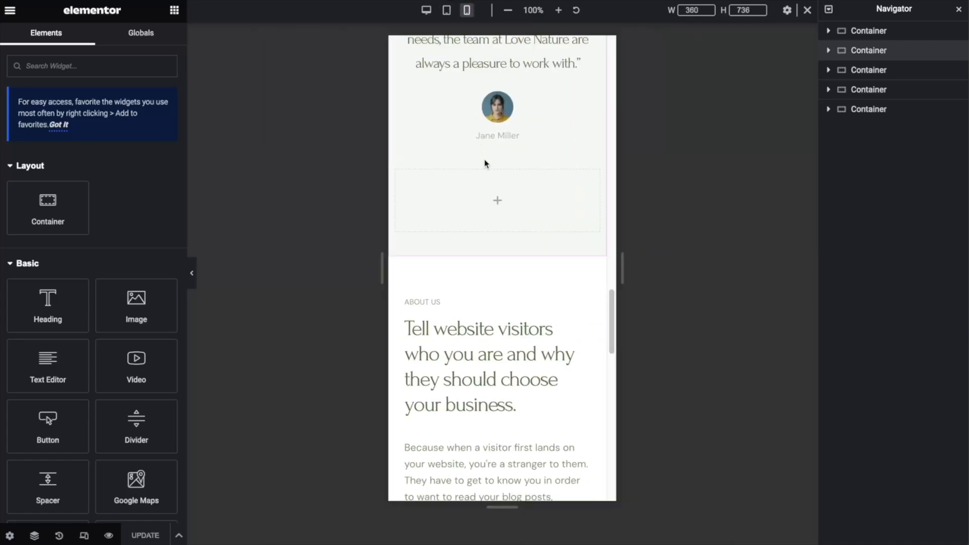
pyautogui.scroll(-3, 483, 219)
pyautogui.scroll(-6, 483, 218)
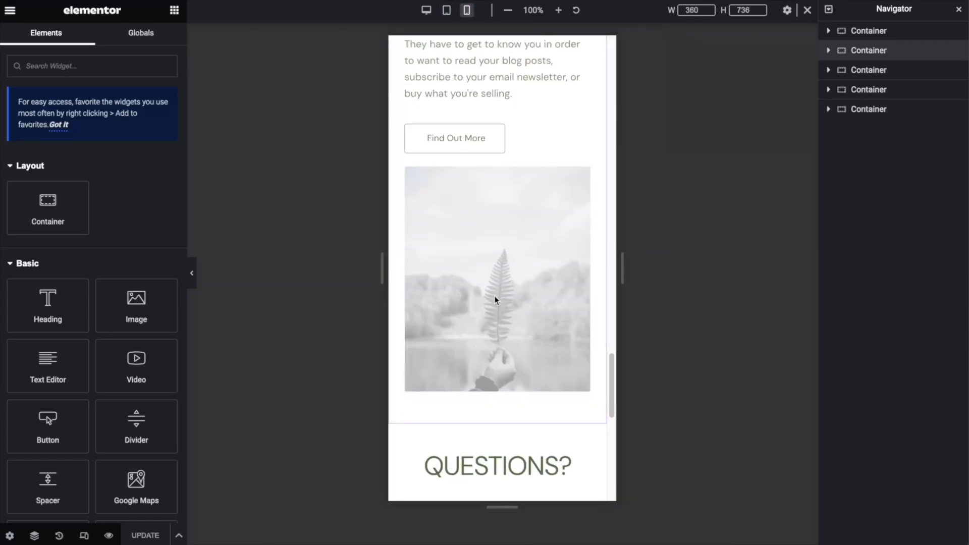
pyautogui.scroll(-5, 494, 268)
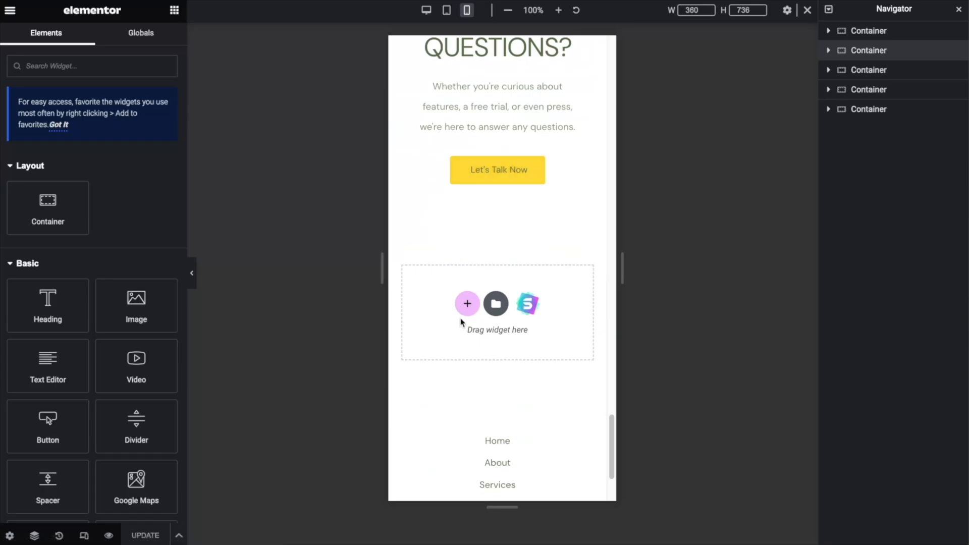
pyautogui.click(465, 301)
pyautogui.scroll(15, 461, 316)
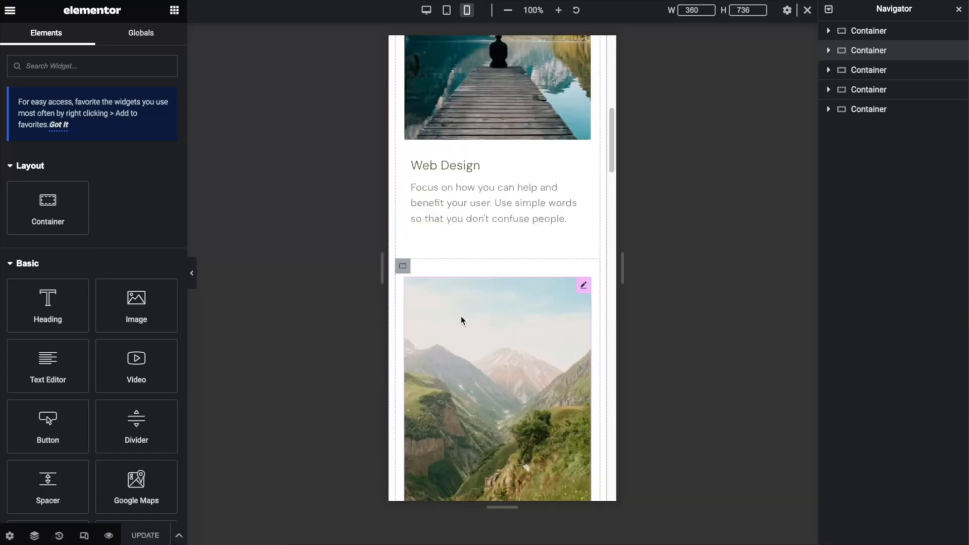
pyautogui.scroll(5, 461, 316)
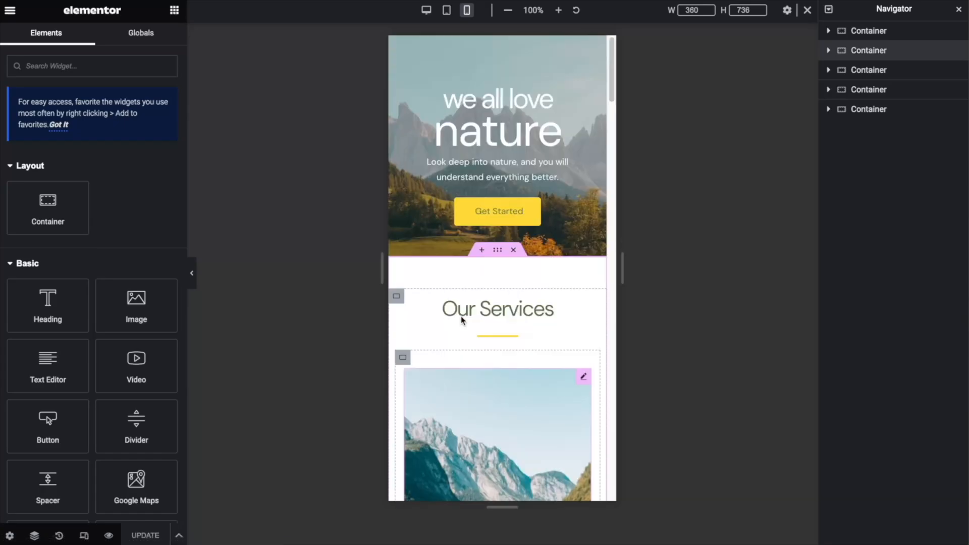
pyautogui.click(429, 13)
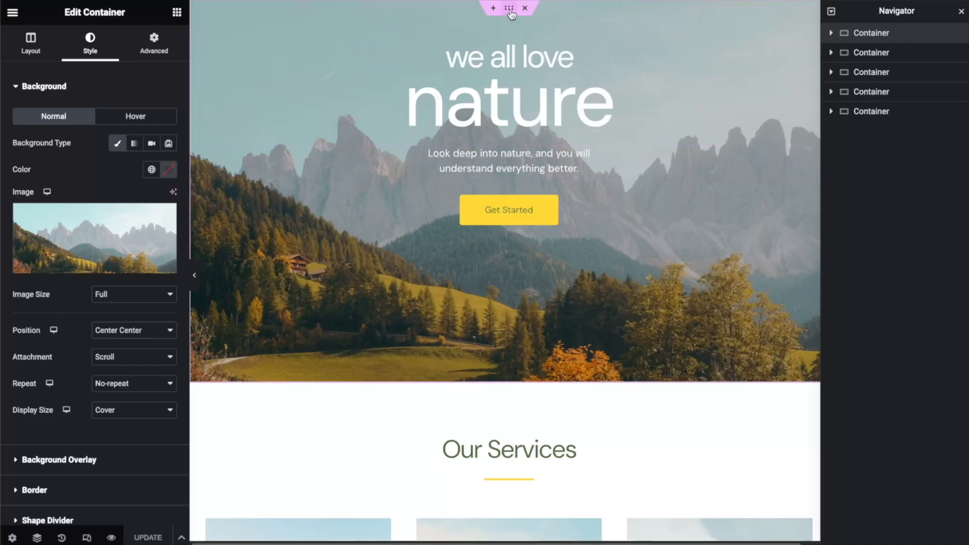
# Step: Switch the hero container's background type to Slideshow and open the Free Images collection for its gallery
pyautogui.click(167, 145)
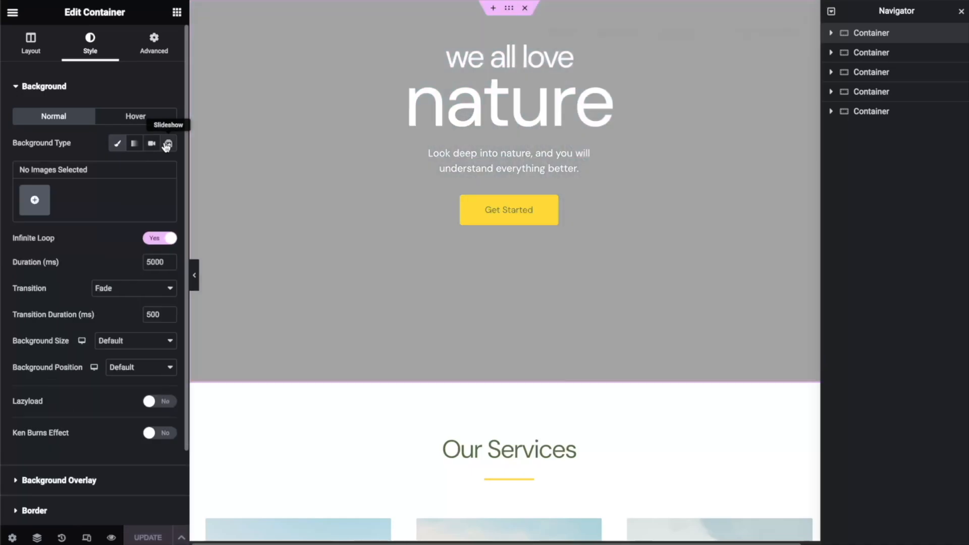
pyautogui.click(36, 200)
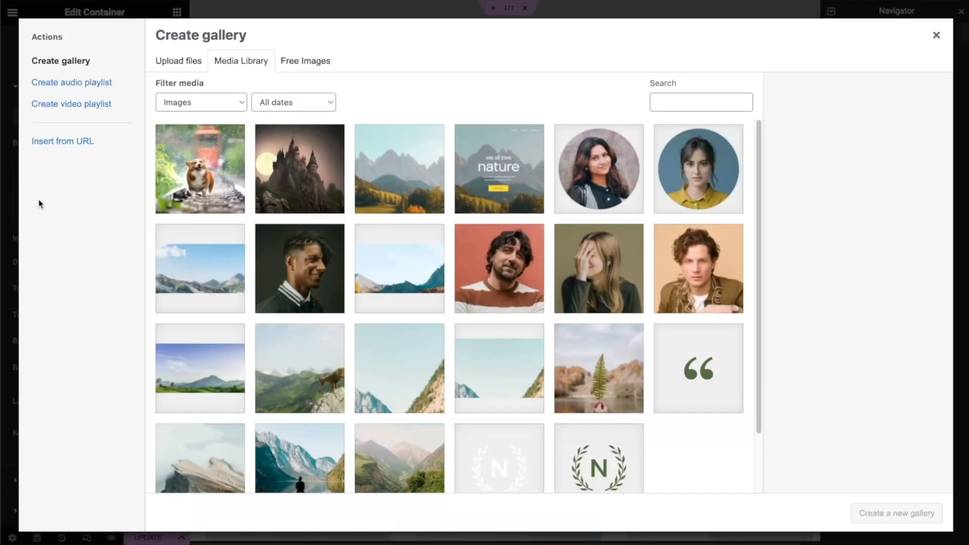
pyautogui.click(210, 181)
pyautogui.click(298, 64)
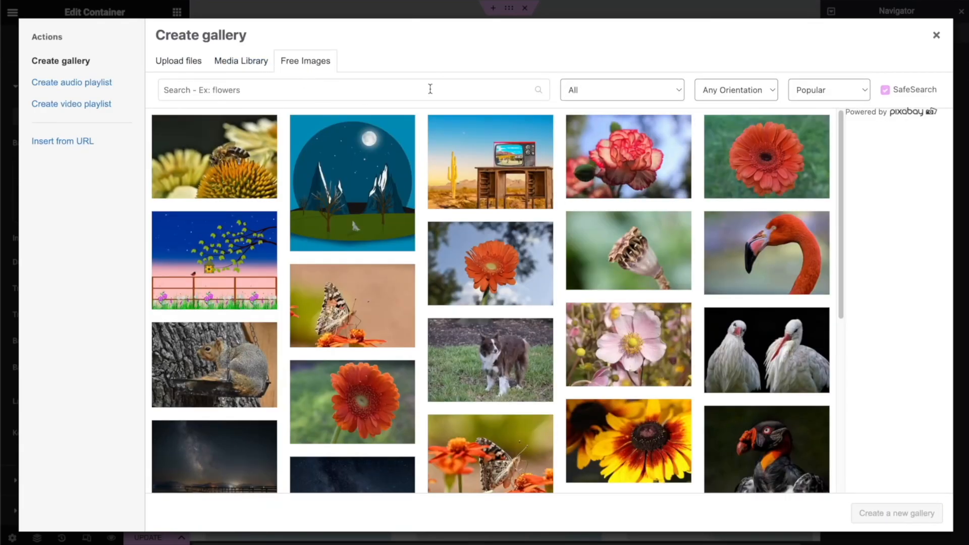
# Step: Search the free images for "pets" and import the photo of the brown-and-white puppy lying down
pyautogui.click(430, 89)
pyautogui.write('pets')
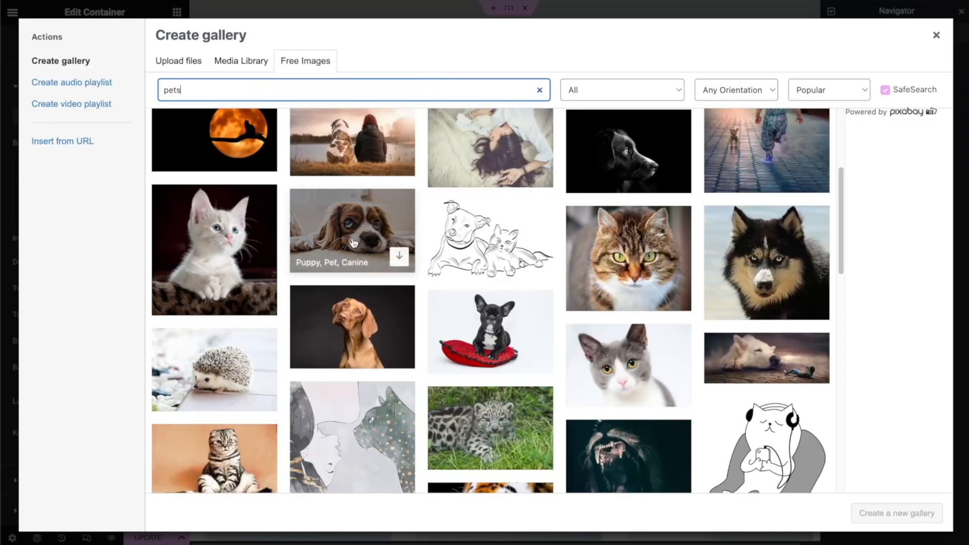
pyautogui.click(396, 257)
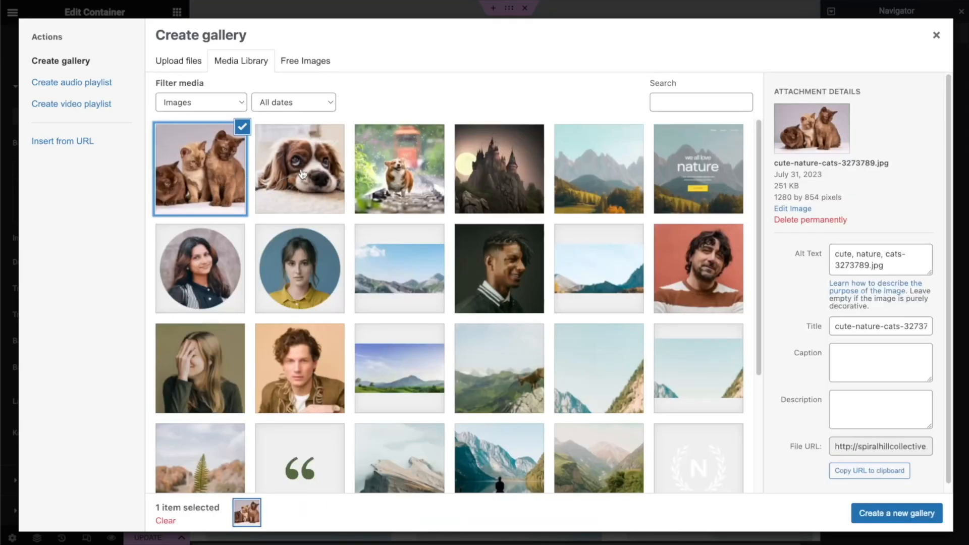
# Step: Create a gallery from the cats, puppy and corgi images, put the corgi first, and insert it as the background slideshow
pyautogui.click(303, 174)
pyautogui.click(383, 170)
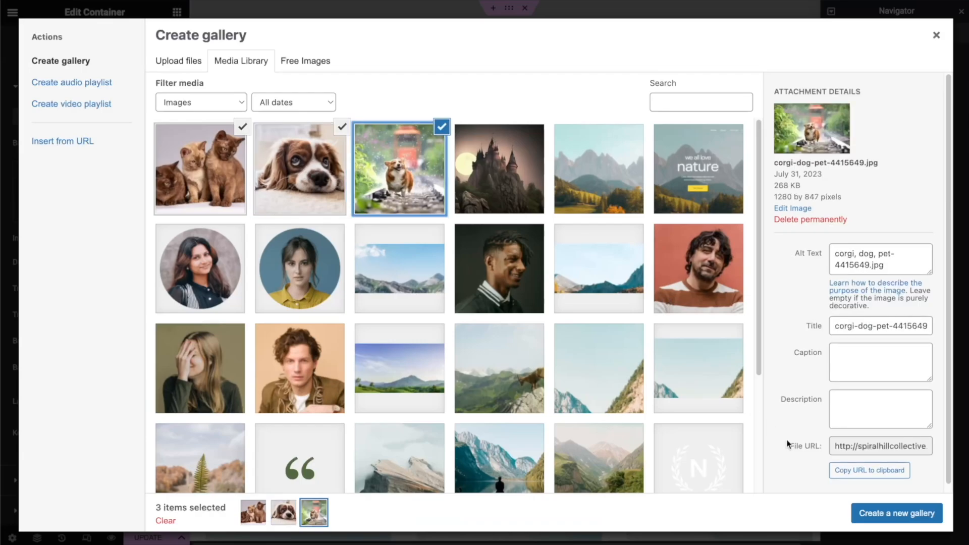
pyautogui.click(879, 515)
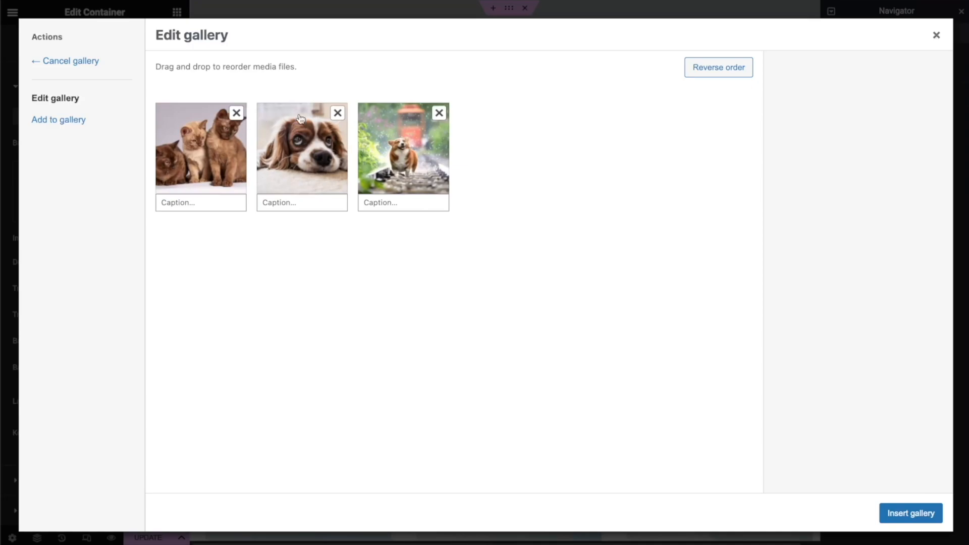
pyautogui.moveTo(396, 145); pyautogui.dragTo(214, 144)
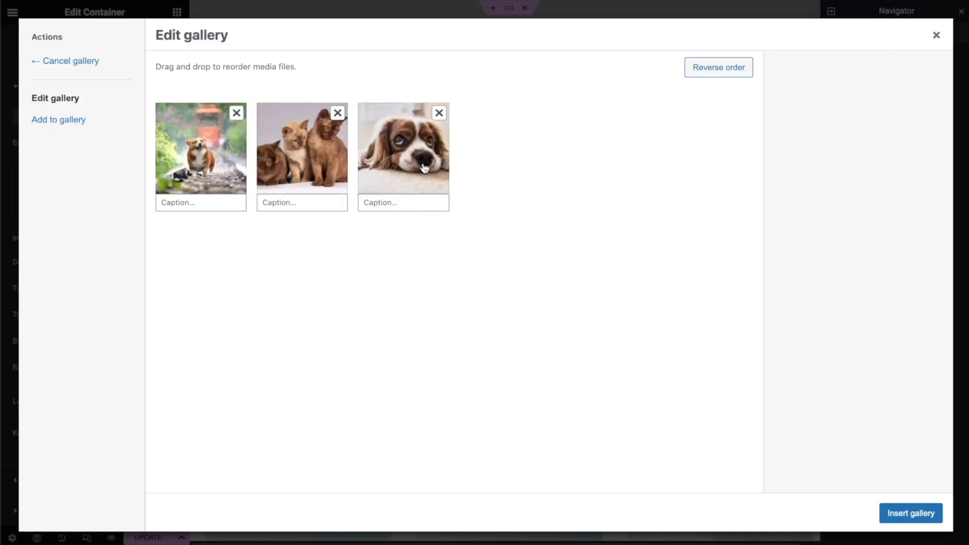
pyautogui.click(903, 511)
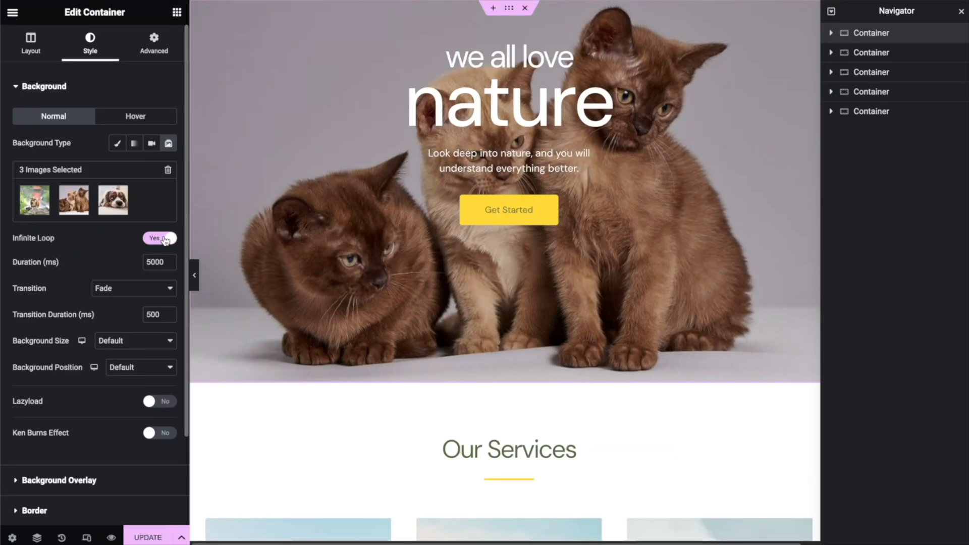
# Step: Set the background slideshow's duration to 3500 ms per image
pyautogui.click(151, 261)
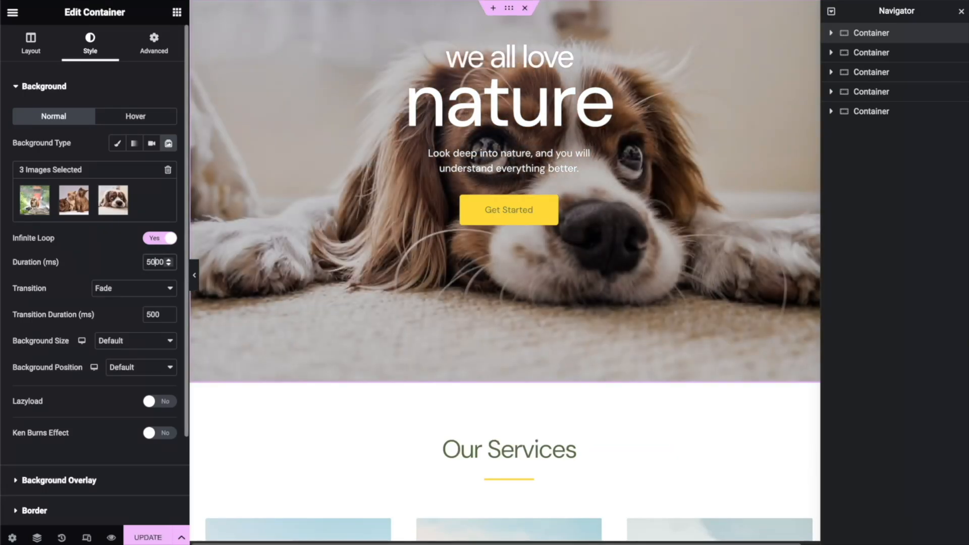
pyautogui.press('BackSpace')
pyautogui.press('BackSpace')
pyautogui.write('35')
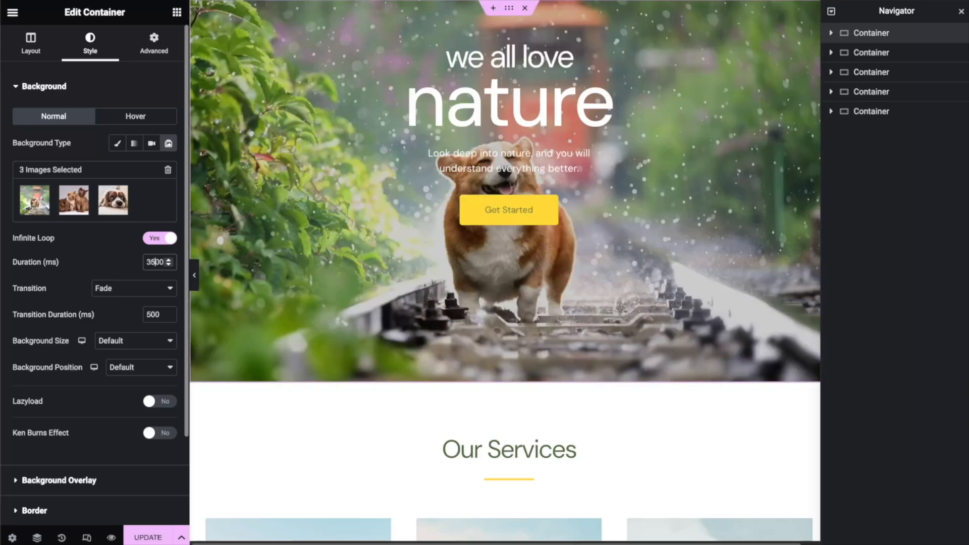
# Step: Try the Slide Right transition on the background slideshow, and switch it back to Fade
pyautogui.click(138, 292)
pyautogui.click(137, 290)
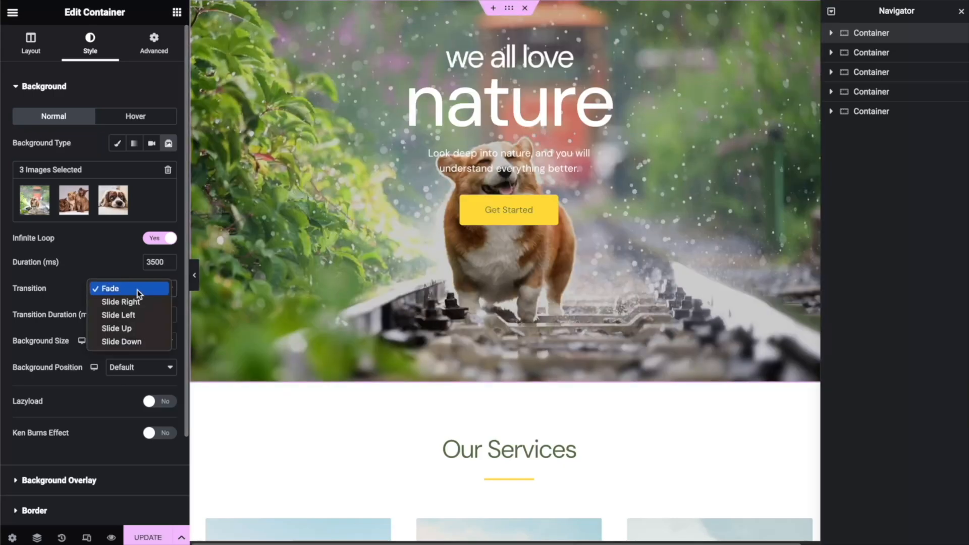
pyautogui.click(136, 300)
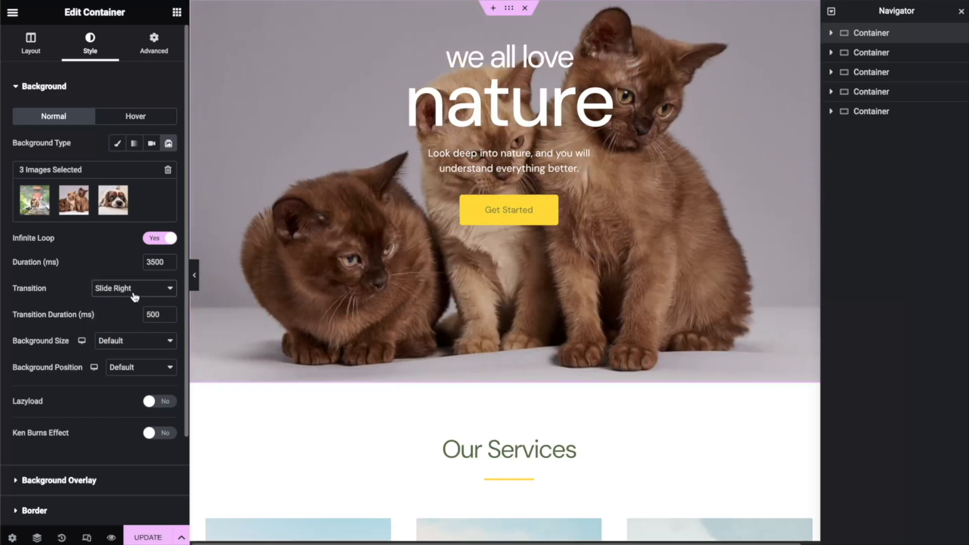
pyautogui.click(134, 291)
pyautogui.click(131, 280)
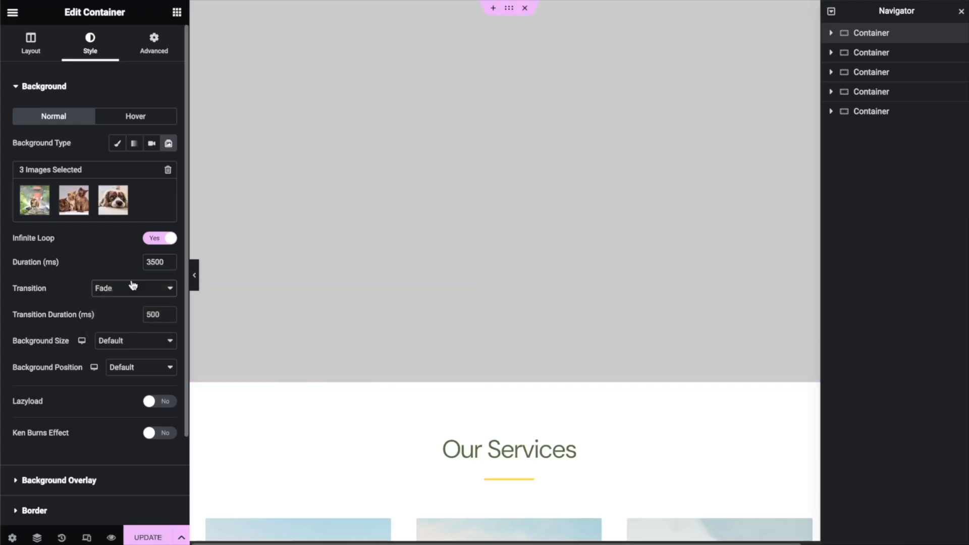
# Step: Turn on the slideshow's Ken Burns effect and set the hero container's background overlay opacity to 0.47
pyautogui.scroll(-1, 85, 314)
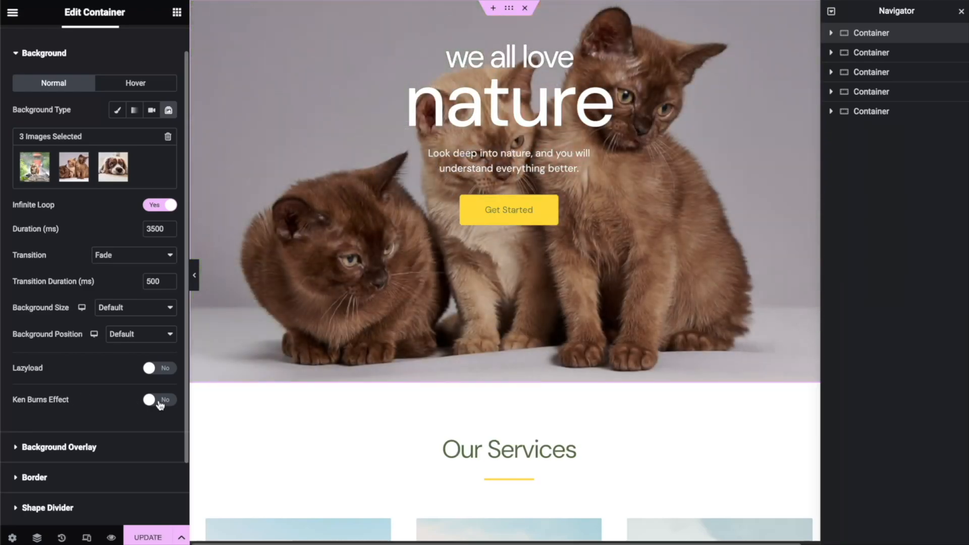
pyautogui.click(159, 401)
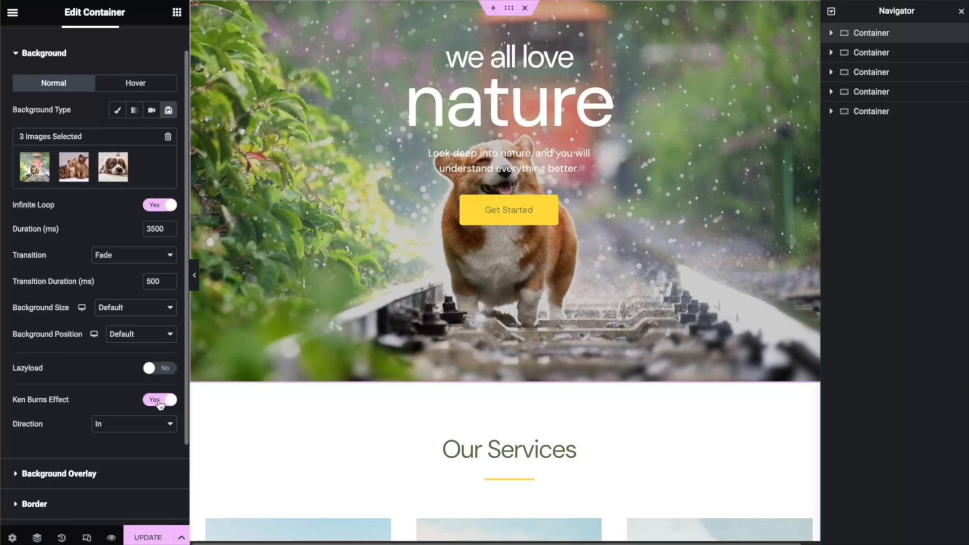
pyautogui.scroll(-2, 89, 396)
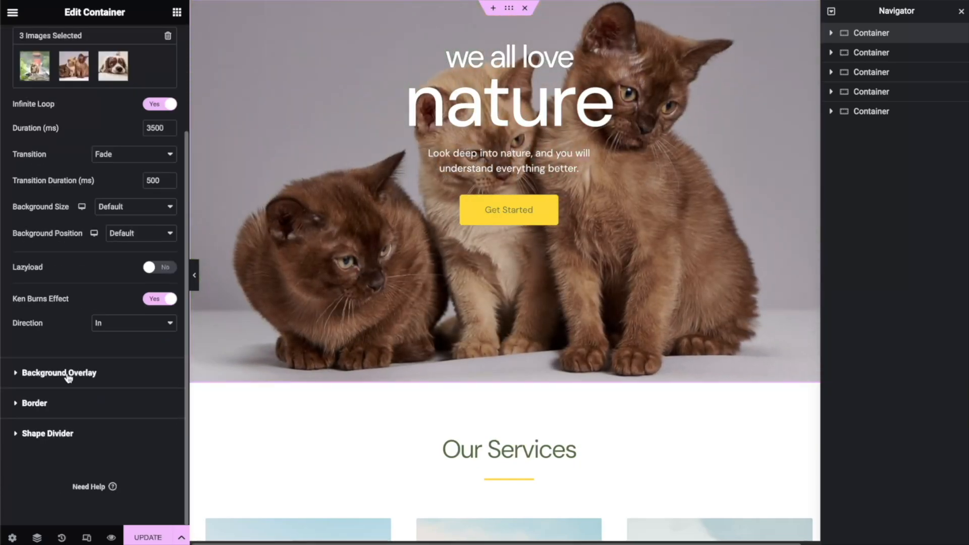
pyautogui.click(68, 373)
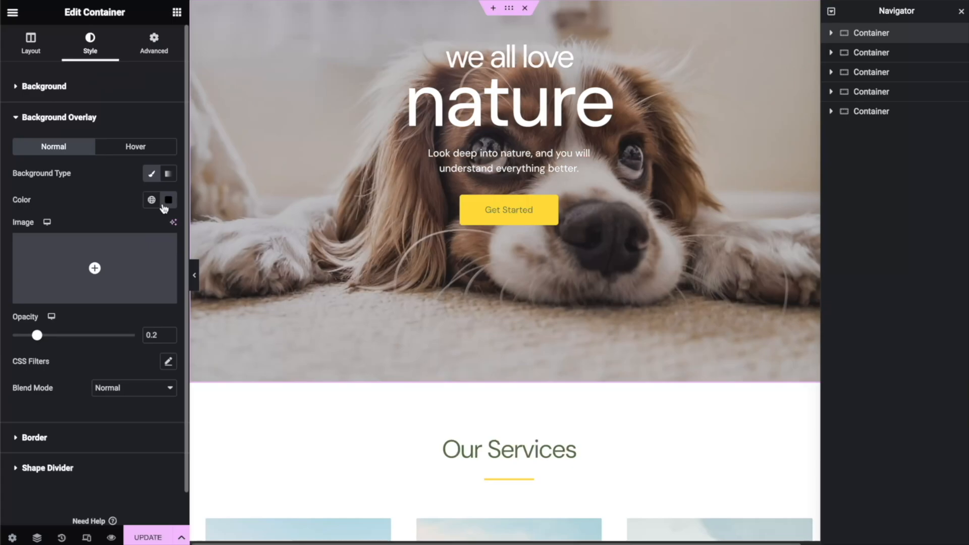
pyautogui.moveTo(37, 335); pyautogui.dragTo(81, 335)
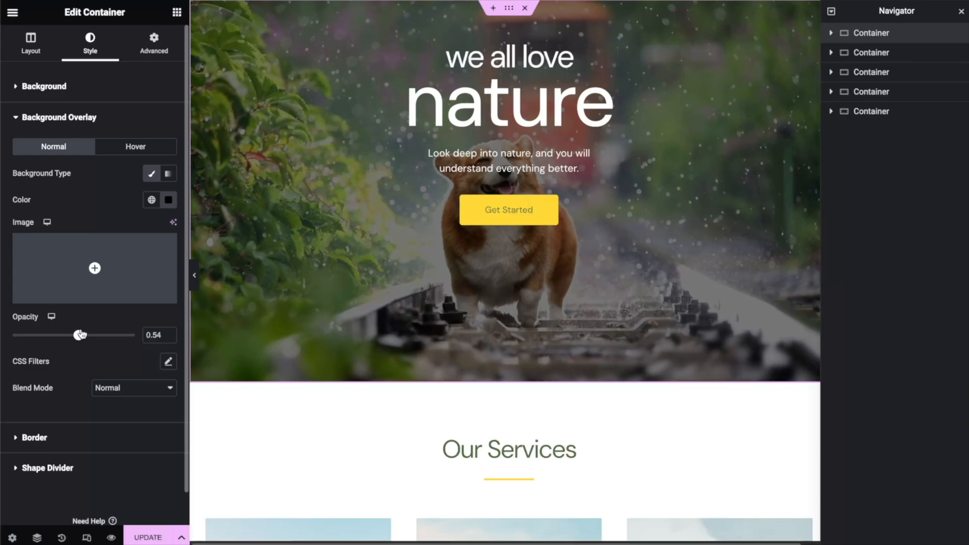
pyautogui.moveTo(79, 335); pyautogui.dragTo(70, 335)
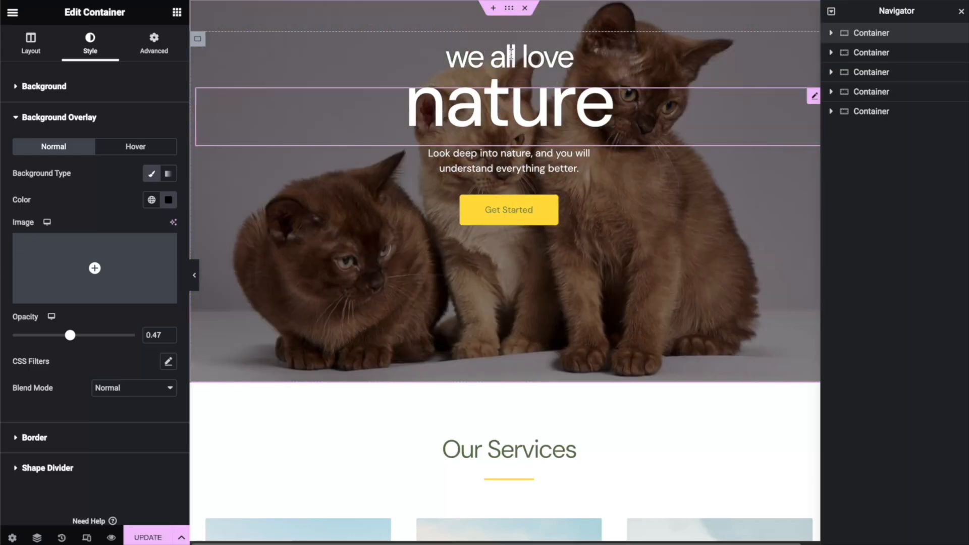
# Step: Replace the hero section's two headings with "Your Pet's" and "Perfect Retreat"
pyautogui.click(511, 55)
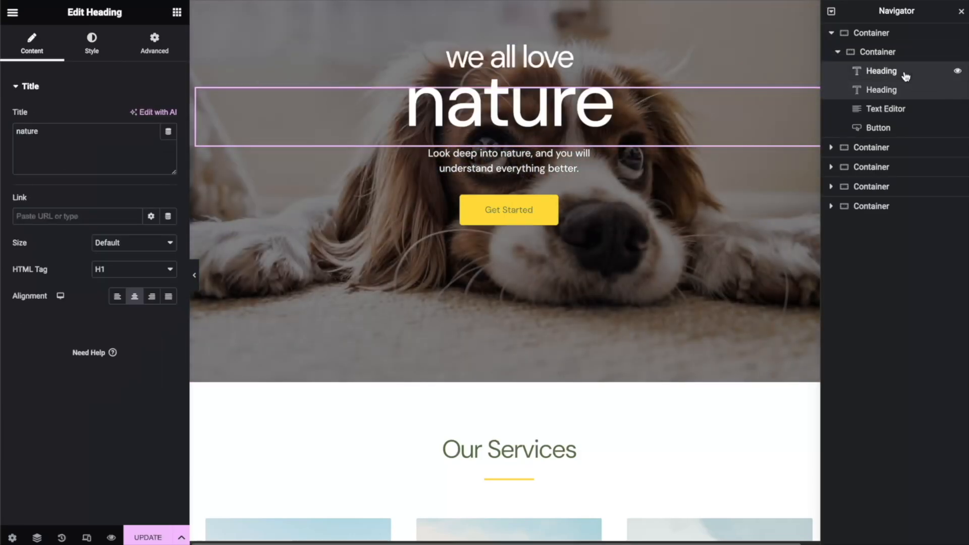
pyautogui.click(906, 75)
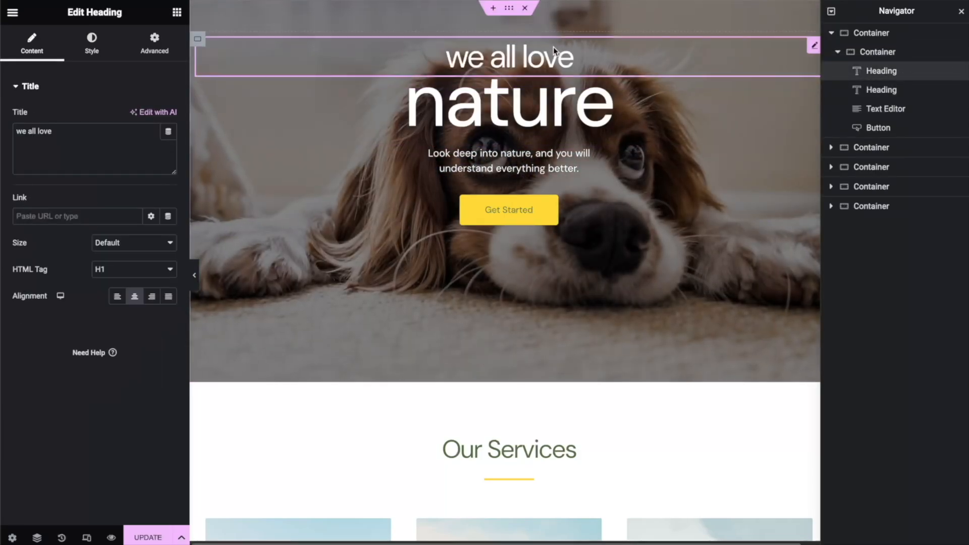
pyautogui.write("Your Pet's")
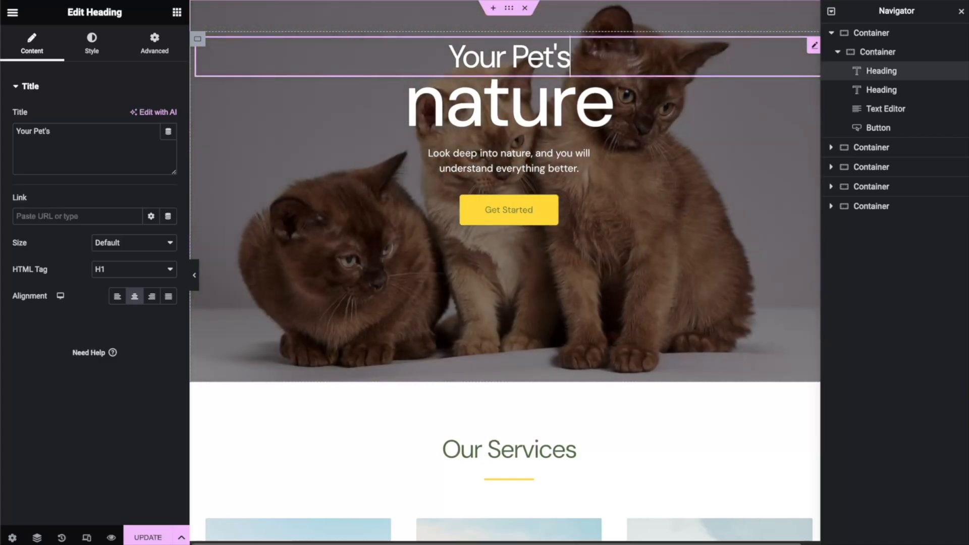
pyautogui.doubleClick(510, 103)
pyautogui.write('P')
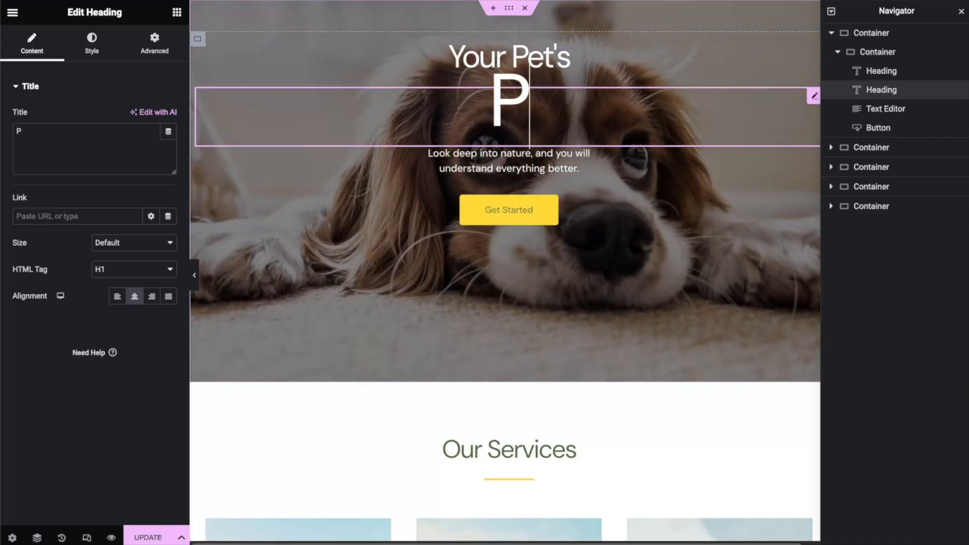
pyautogui.press('BackSpace')
pyautogui.write('Perfect Retreat')
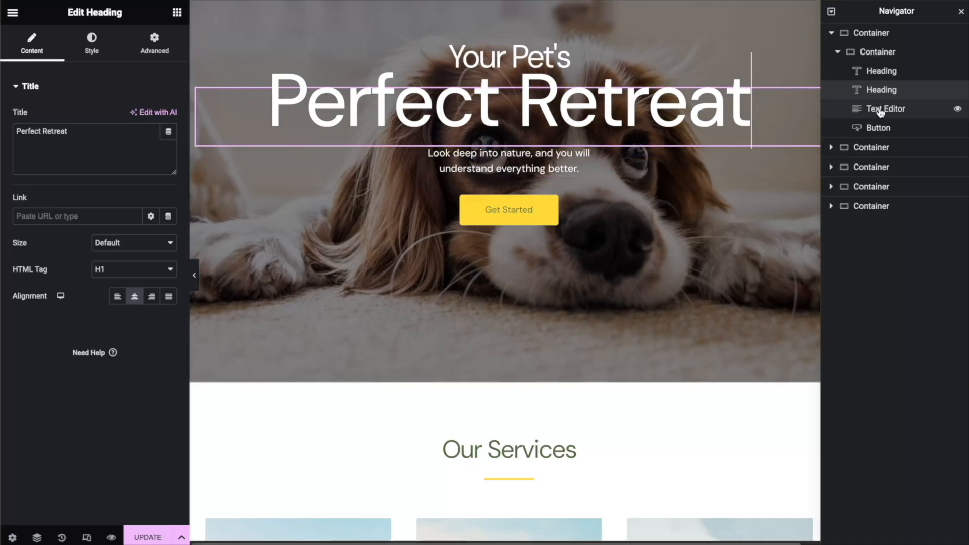
# Step: Replace the hero paragraph with "With our experienced and caring team, your pets will enjoy a safe and happy stay!", breaking the line after "team,"
pyautogui.click(880, 109)
pyautogui.tripleClick(479, 165)
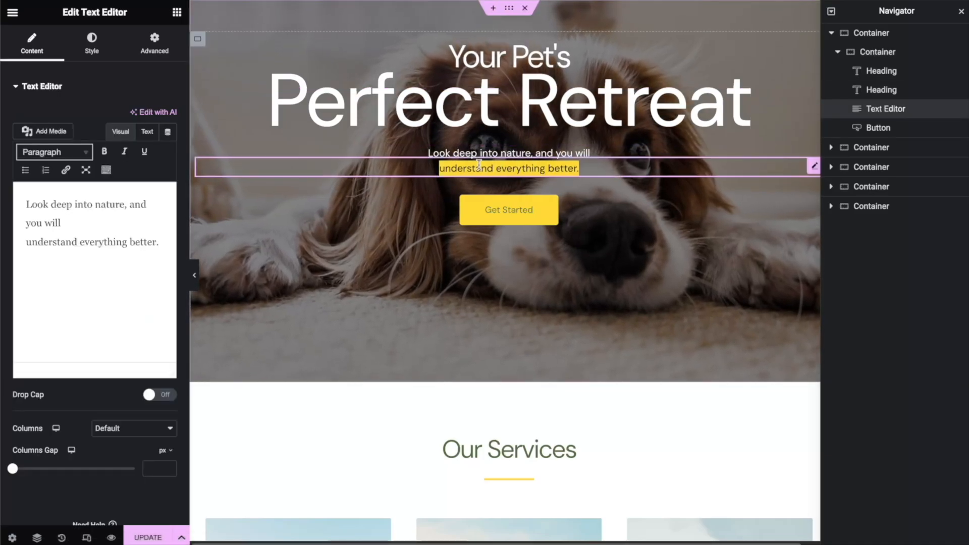
pyautogui.hotkey('ctrl', 'a')
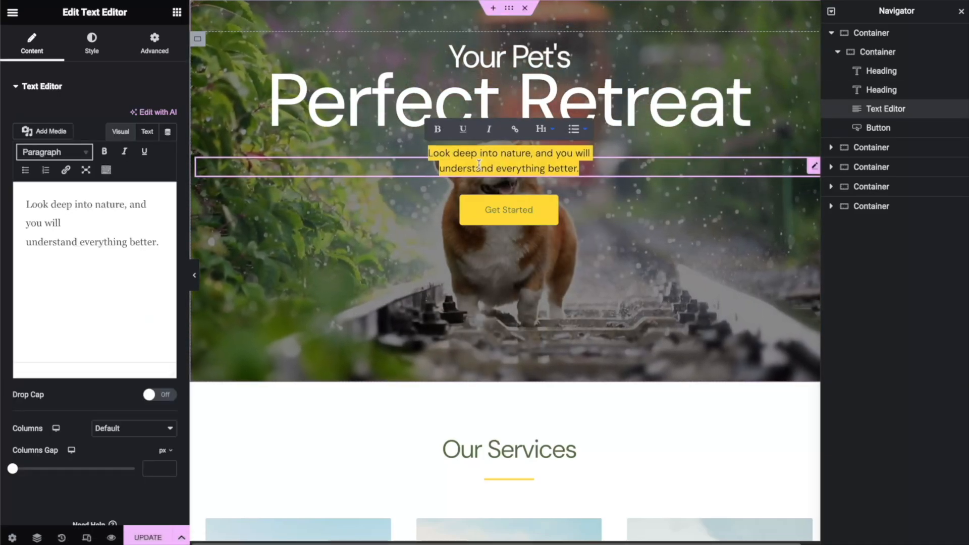
pyautogui.write('With our experienced and caring team, your pets w')
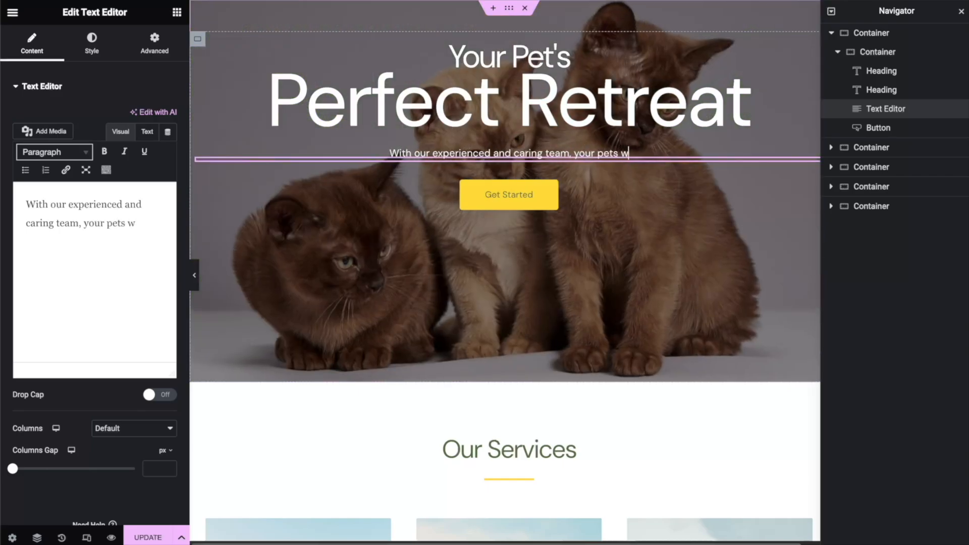
pyautogui.write('ill enjoy a safe and happy stay!')
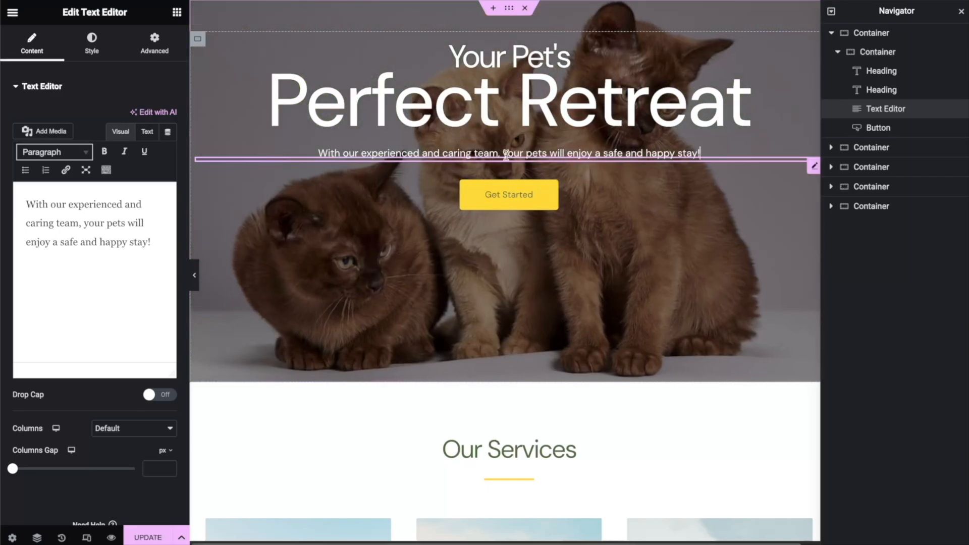
pyautogui.click(503, 154)
pyautogui.press('Return')
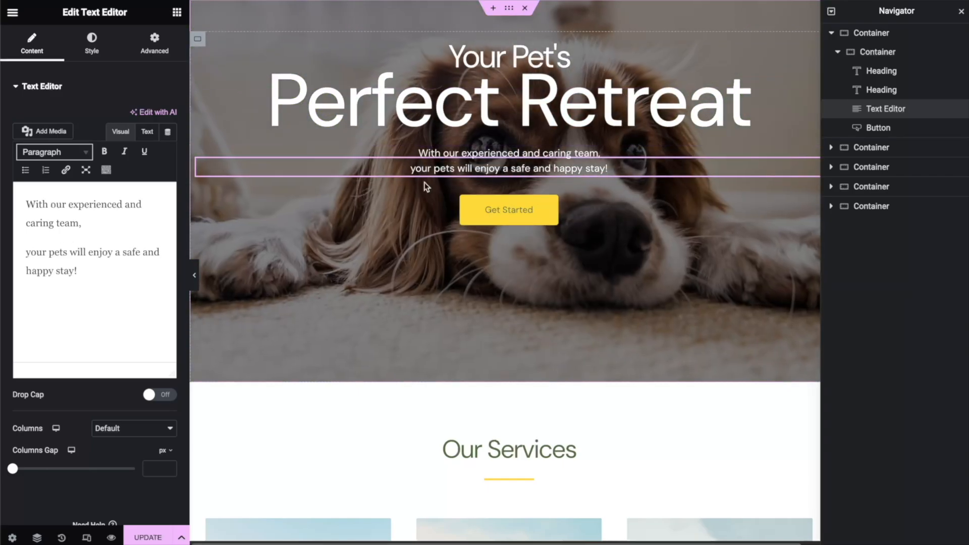
# Step: Center the content of the hero's inner container vertically by setting its Justify Content to center
pyautogui.click(426, 187)
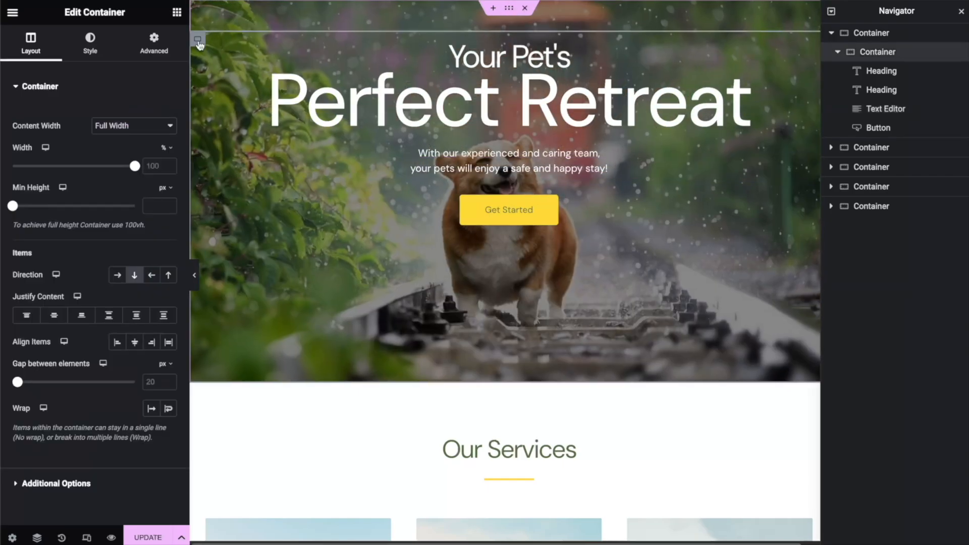
pyautogui.click(48, 322)
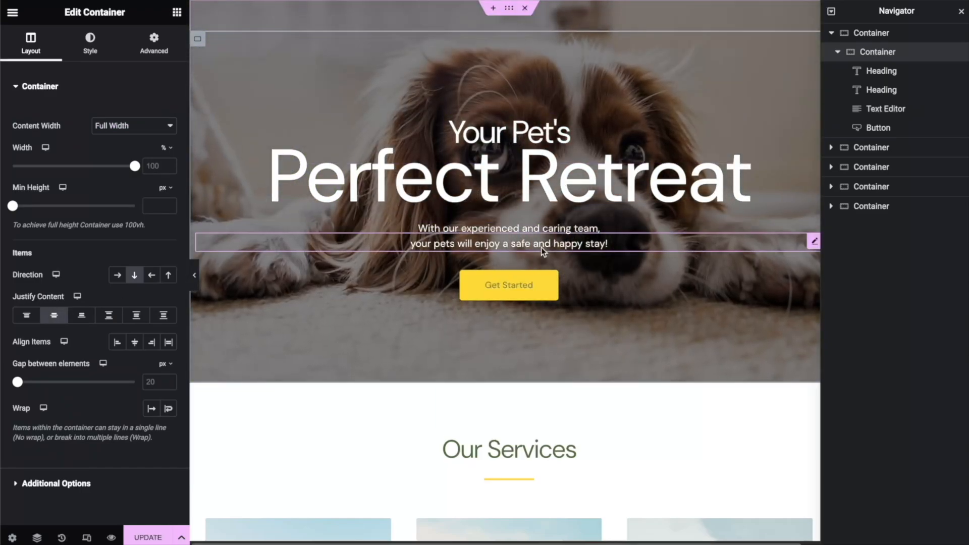
pyautogui.click(509, 10)
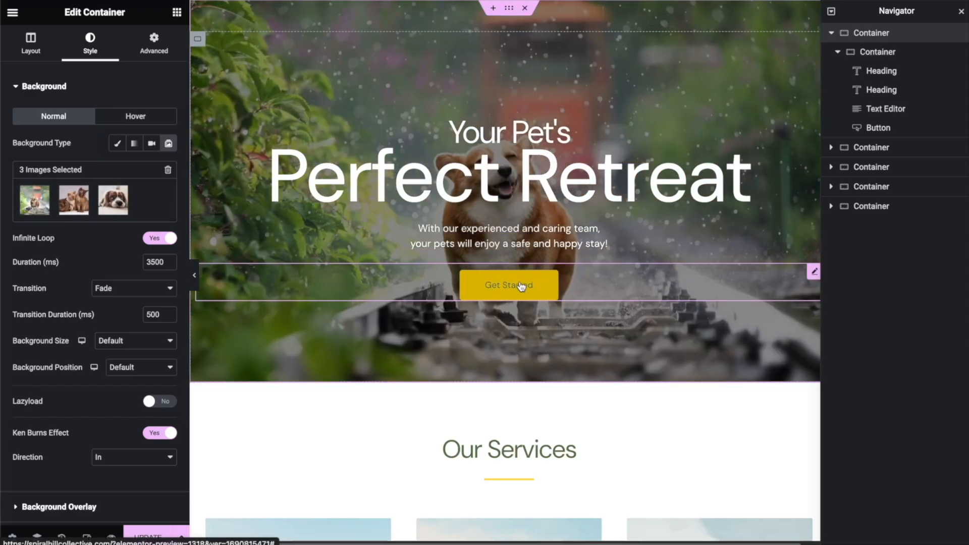
# Step: Change the hero button's text to "Book a stay!"
pyautogui.click(521, 286)
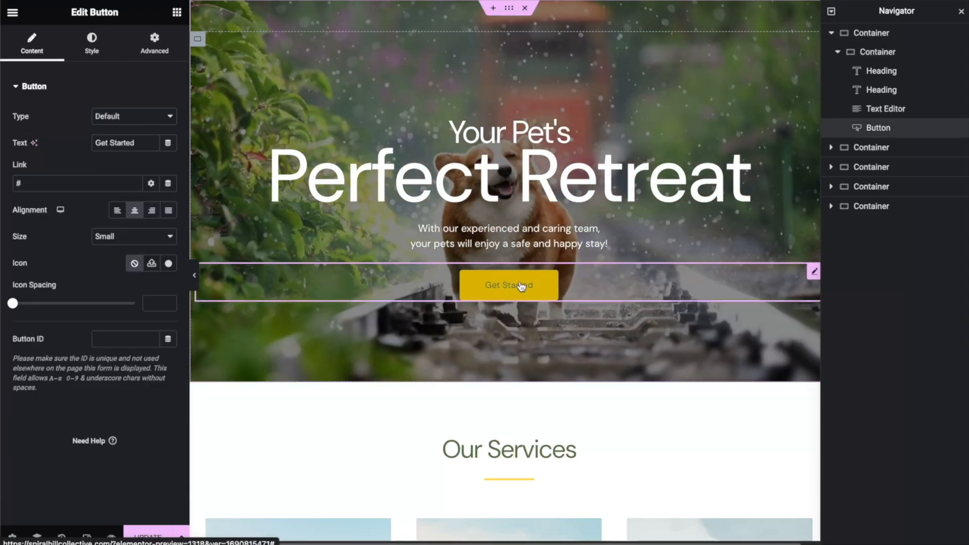
pyautogui.tripleClick(130, 143)
pyautogui.write('Book a stay!')
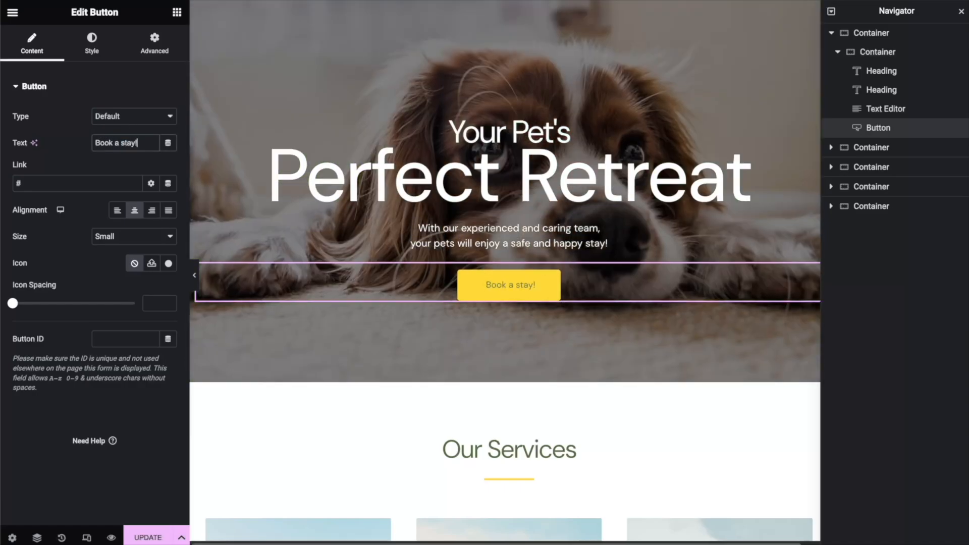
pyautogui.click(98, 183)
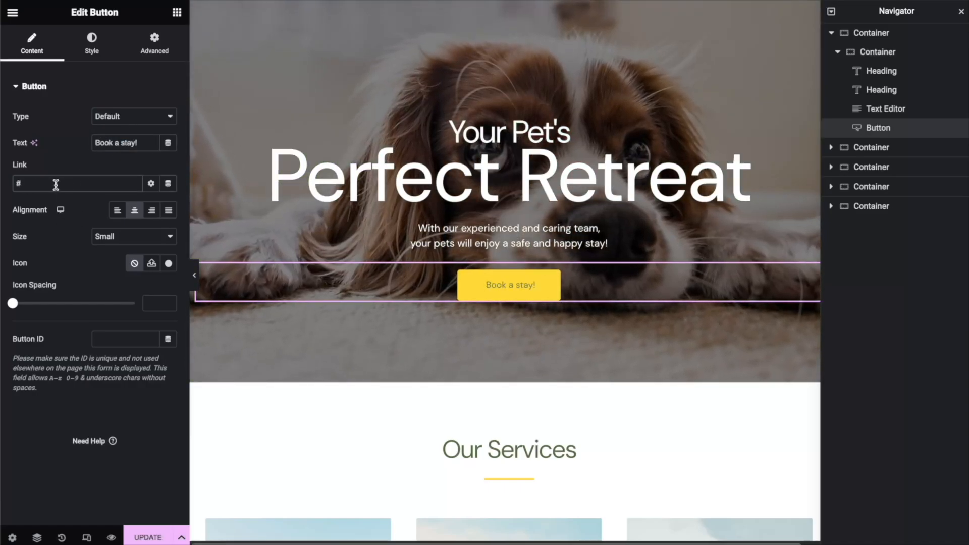
# Step: Retitle the three services under Our Services as "Pet sitting", "Grooming" and "Training"
pyautogui.scroll(-5, 647, 115)
pyautogui.scroll(-4, 646, 115)
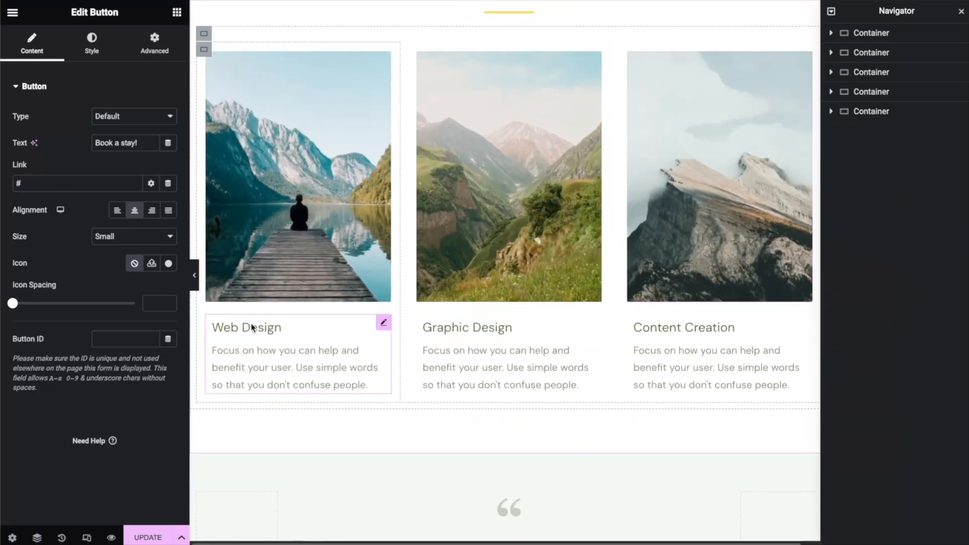
pyautogui.click(250, 325)
pyautogui.tripleClick(215, 329)
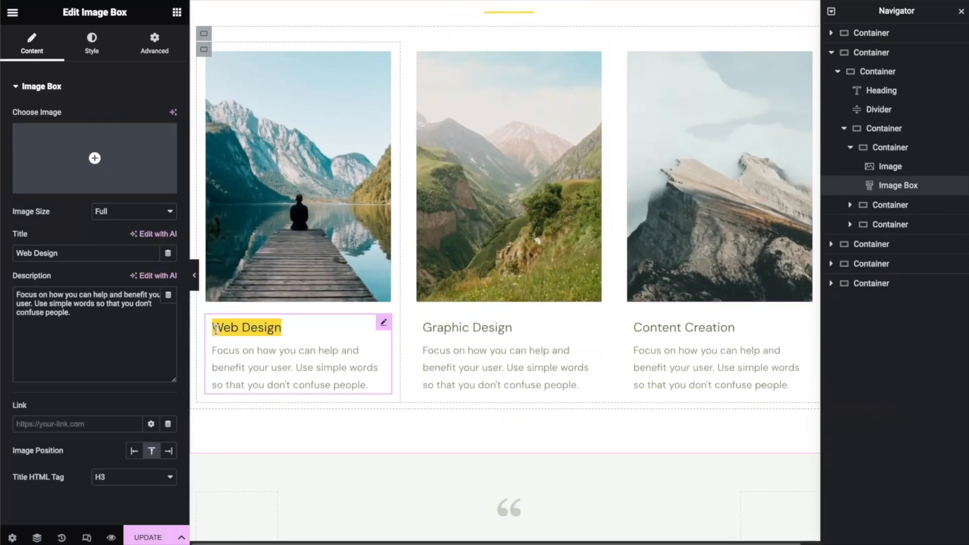
pyautogui.write('Pet set')
pyautogui.press('BackSpace')
pyautogui.press('BackSpace')
pyautogui.press('BackSpace')
pyautogui.press('BackSpace')
pyautogui.press('BackSpace')
pyautogui.press('BackSpace')
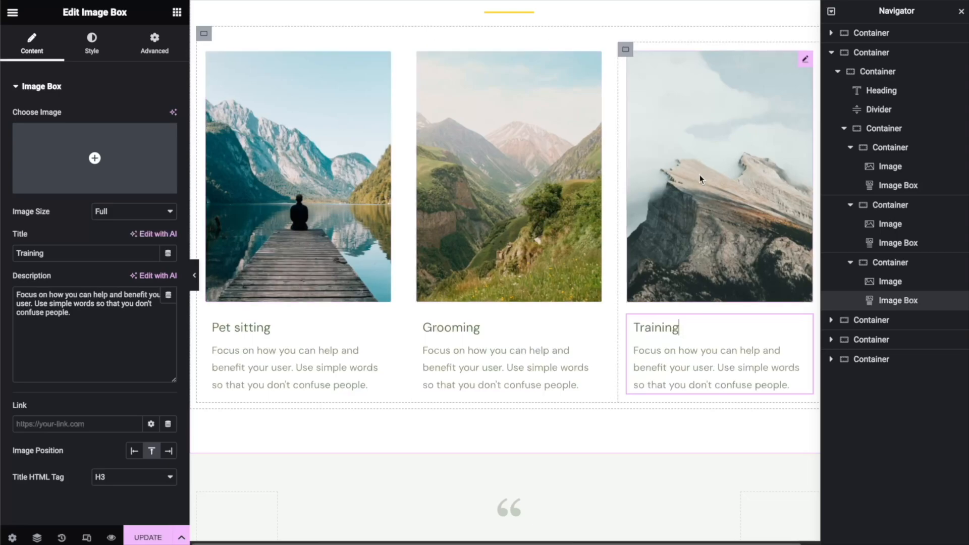
# Step: Replace the Pet sitting service's image with the media library photo of the corgi on railway tracks
pyautogui.scroll(1, 362, 117)
pyautogui.click(362, 117)
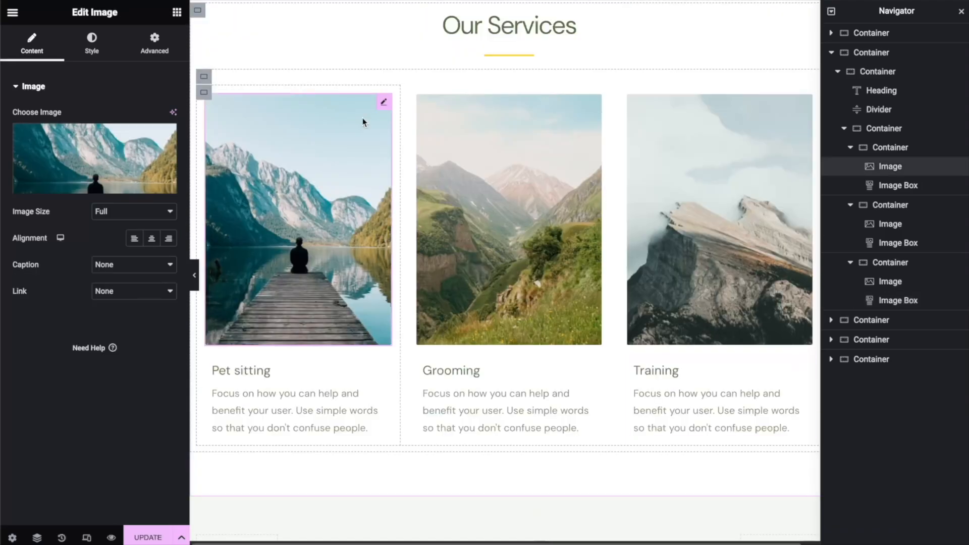
pyautogui.click(84, 187)
pyautogui.click(361, 177)
pyautogui.click(923, 512)
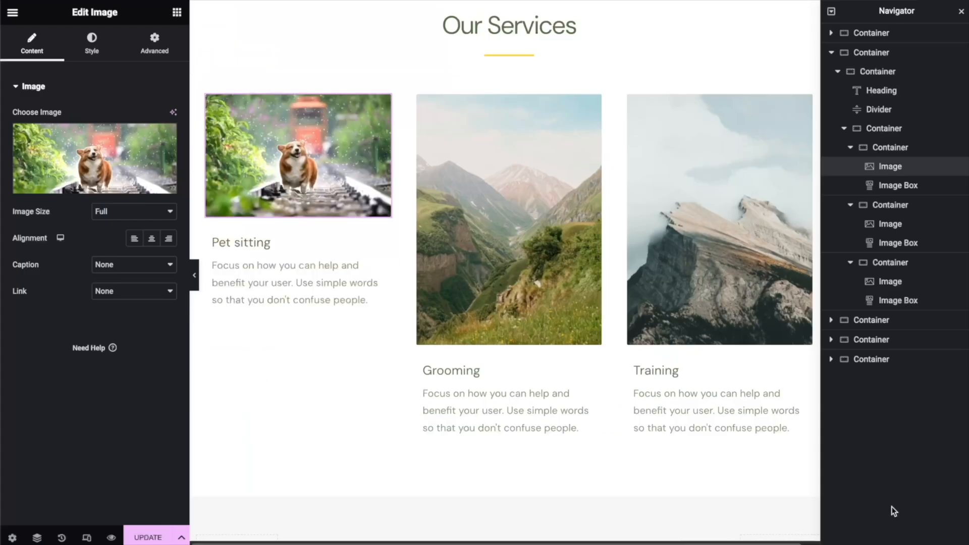
# Step: Replace the Grooming service's image with the puppy photo puppy-pet-canine-2785074.jpg from the media library
pyautogui.click(528, 238)
pyautogui.click(93, 186)
pyautogui.click(301, 160)
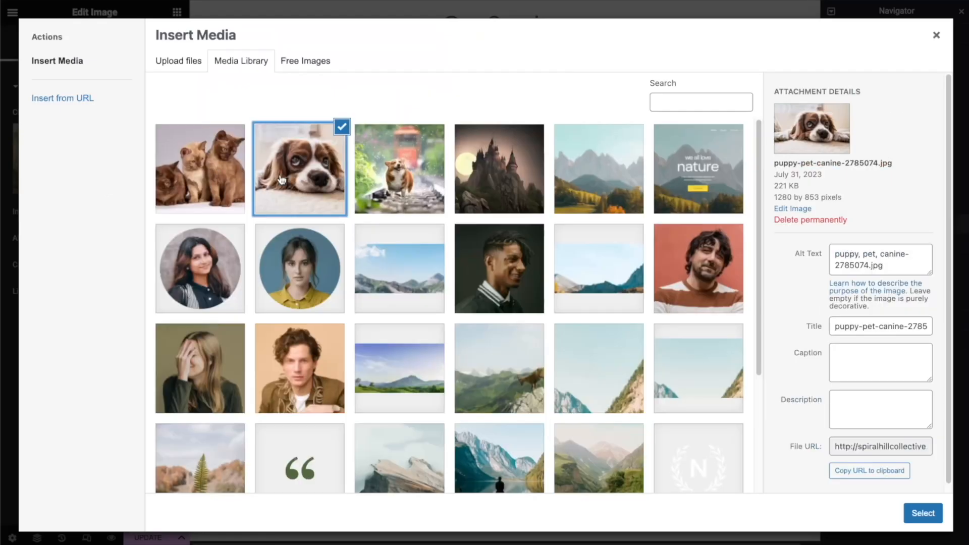
pyautogui.click(921, 513)
# Step: Replace the Training service's image with the media library photo of the three brown cats
pyautogui.click(696, 231)
pyautogui.click(125, 187)
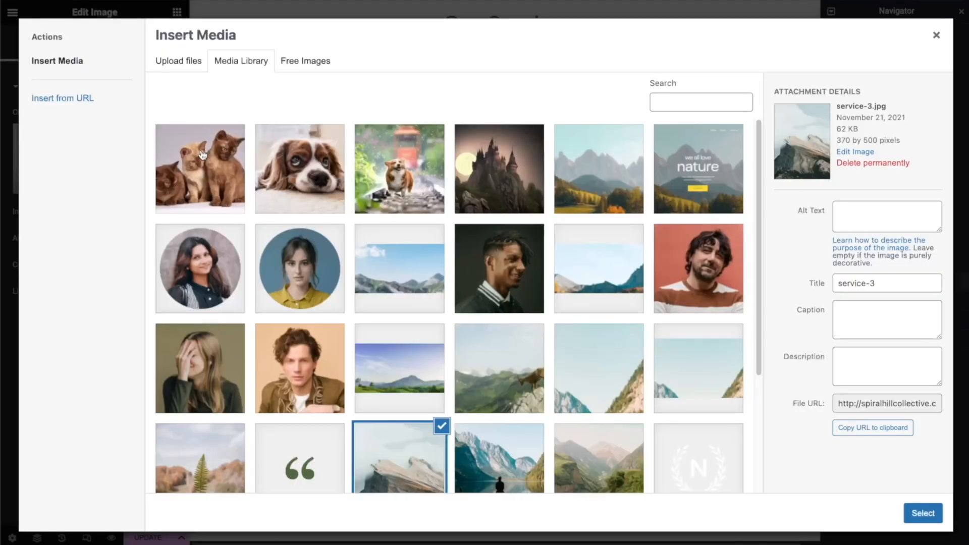
pyautogui.click(199, 167)
pyautogui.click(921, 512)
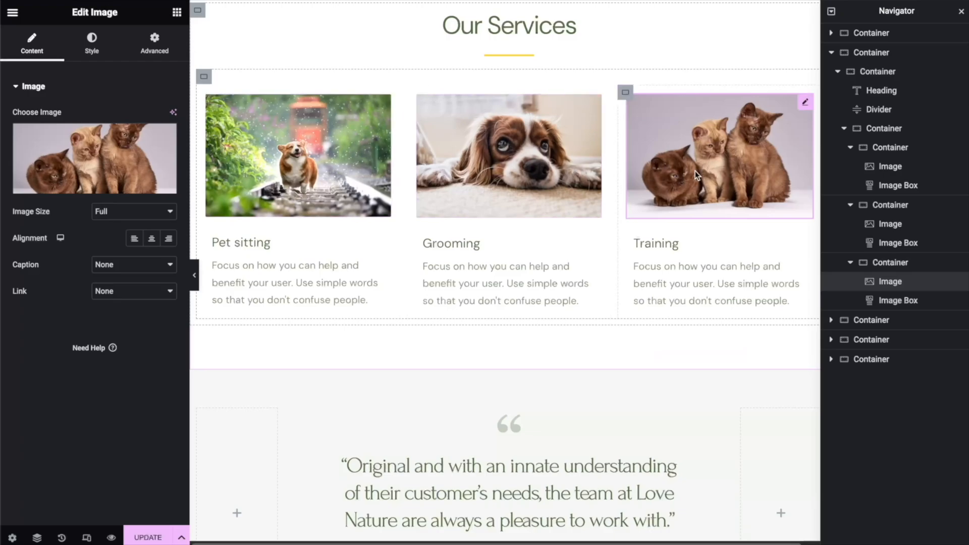
# Step: Examine the testimonial section's avatar, quote heading, quotation mark image and surrounding container settings
pyautogui.scroll(-5, 300, 265)
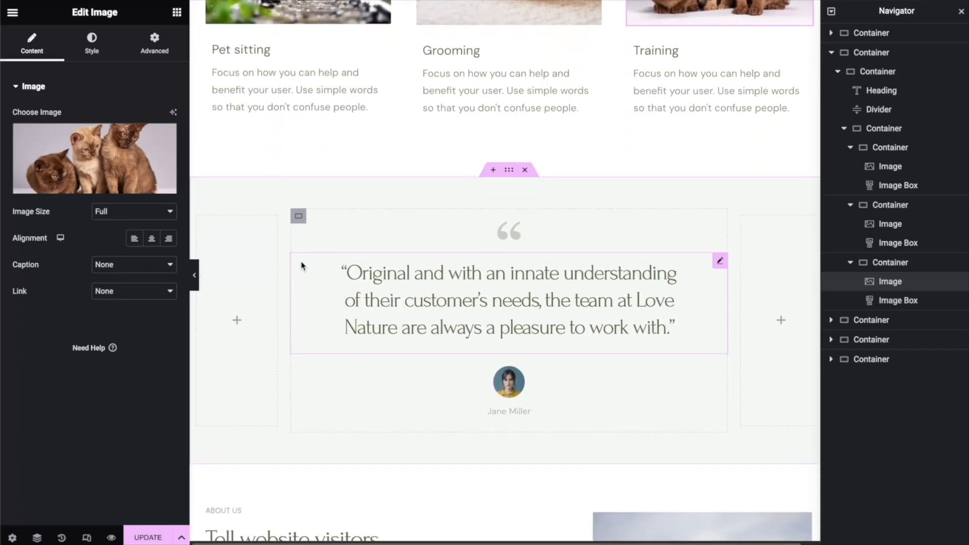
pyautogui.click(492, 346)
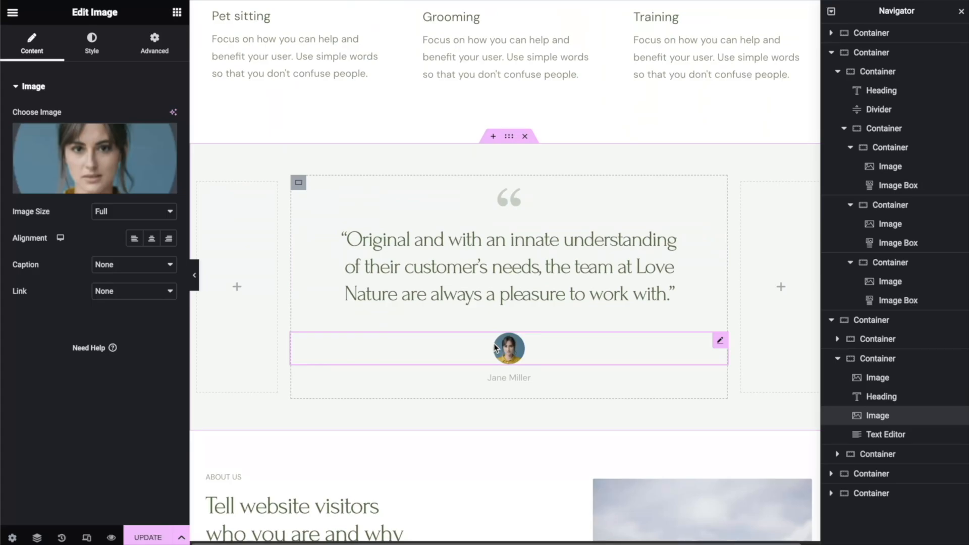
pyautogui.click(513, 291)
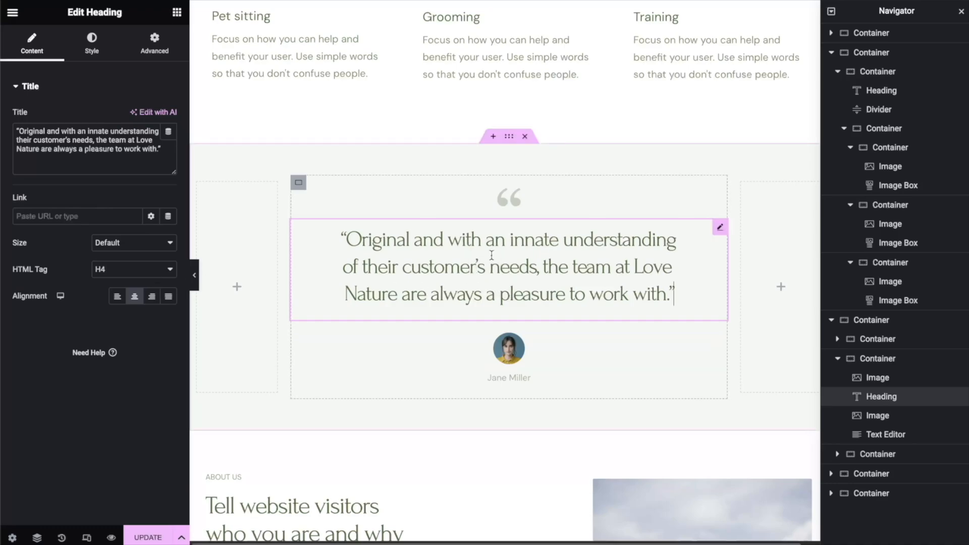
pyautogui.click(510, 202)
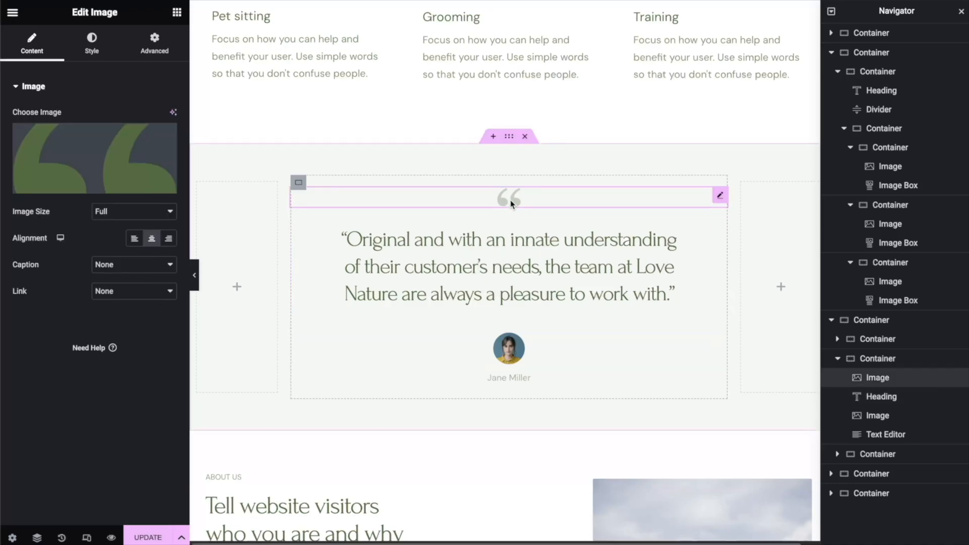
pyautogui.click(299, 183)
pyautogui.scroll(-1, 520, 328)
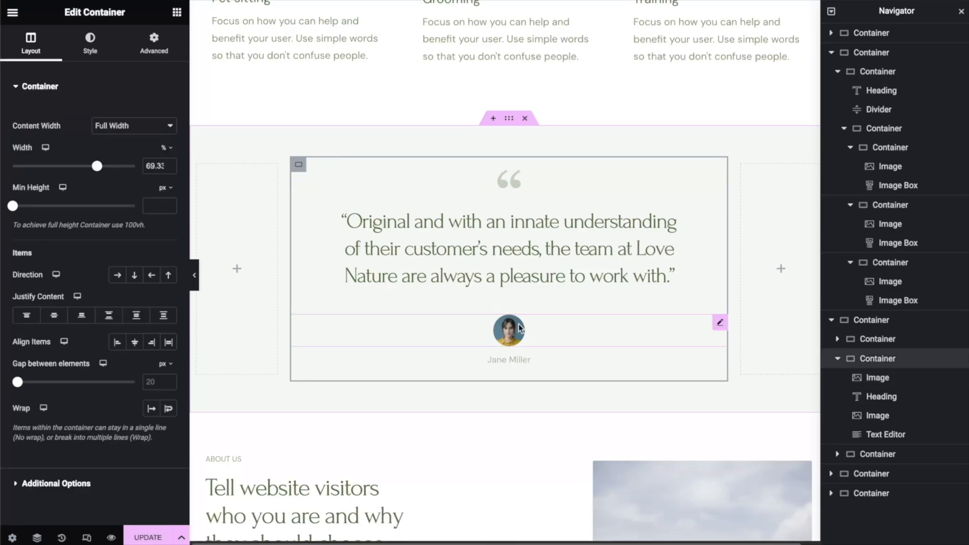
# Step: Replace the testimonial's avatar with the round portrait of the dark-haired smiling woman from the media library
pyautogui.click(520, 328)
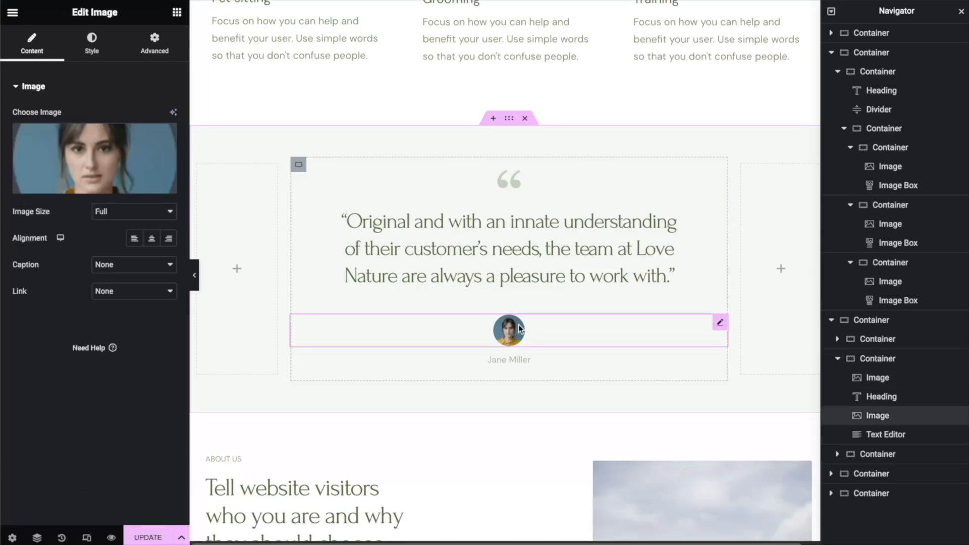
pyautogui.click(71, 190)
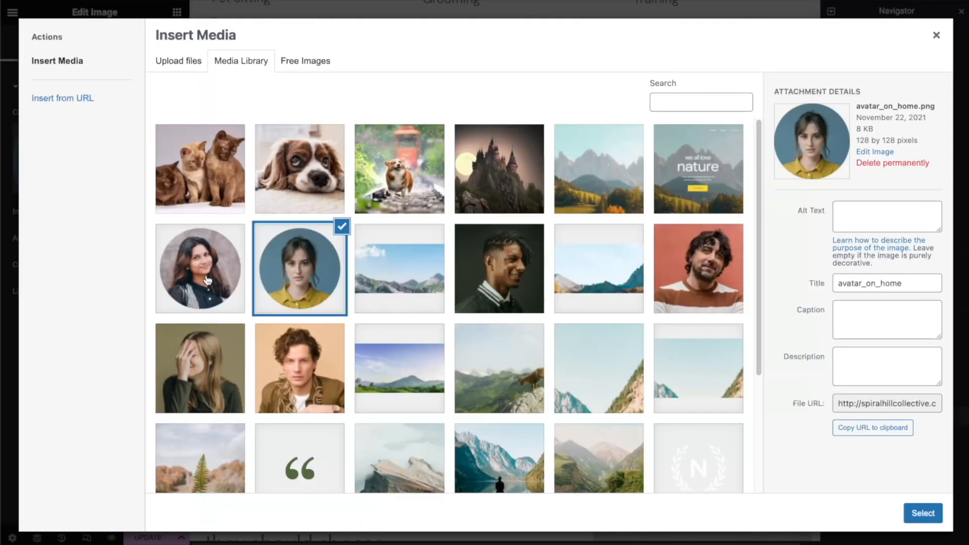
pyautogui.click(187, 276)
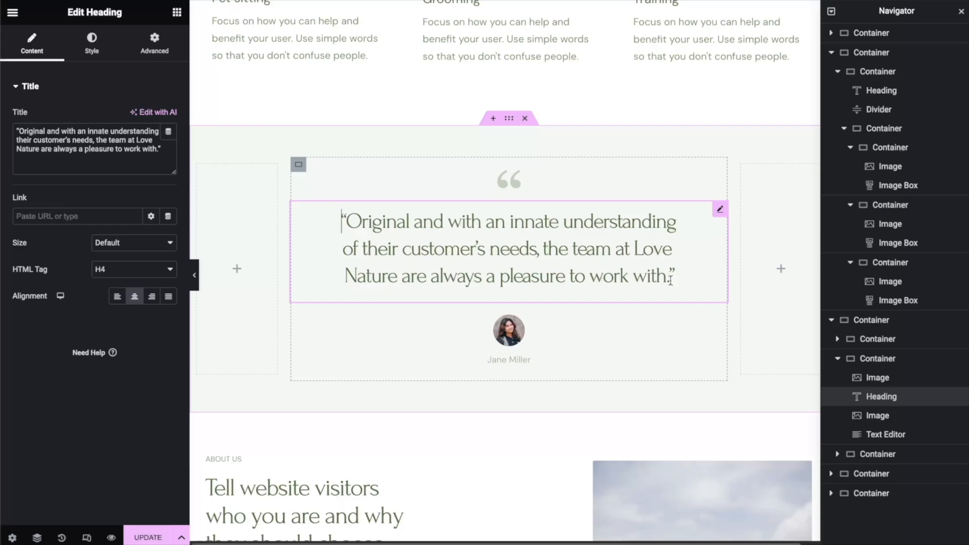
# Step: Replace the testimonial quote's text with "Like and subscribe if you find this video helpful!", keeping the quotation marks
pyautogui.moveTo(651, 276); pyautogui.dragTo(353, 225)
pyautogui.write('Like and subscribe if you ')
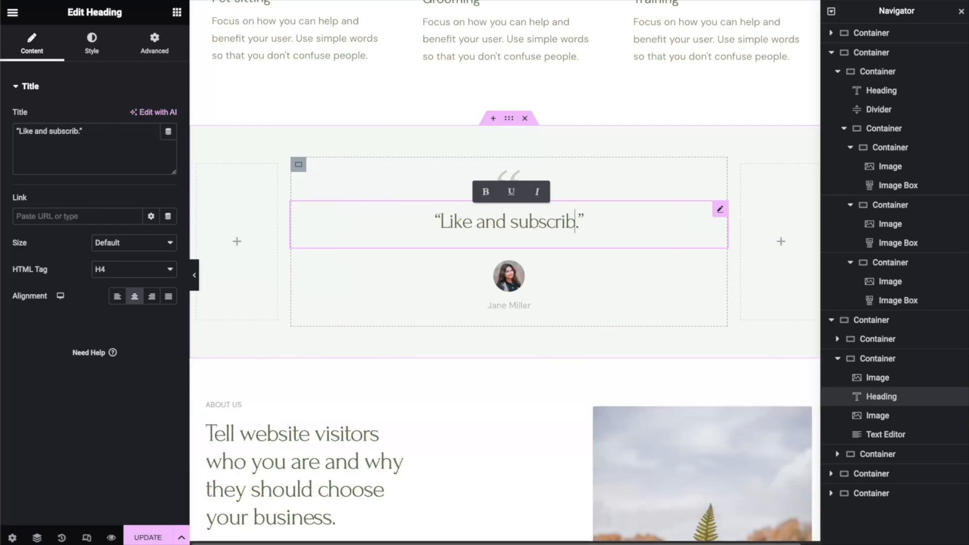
pyautogui.write('find this video helpful')
pyautogui.press('Delete')
pyautogui.write('!')
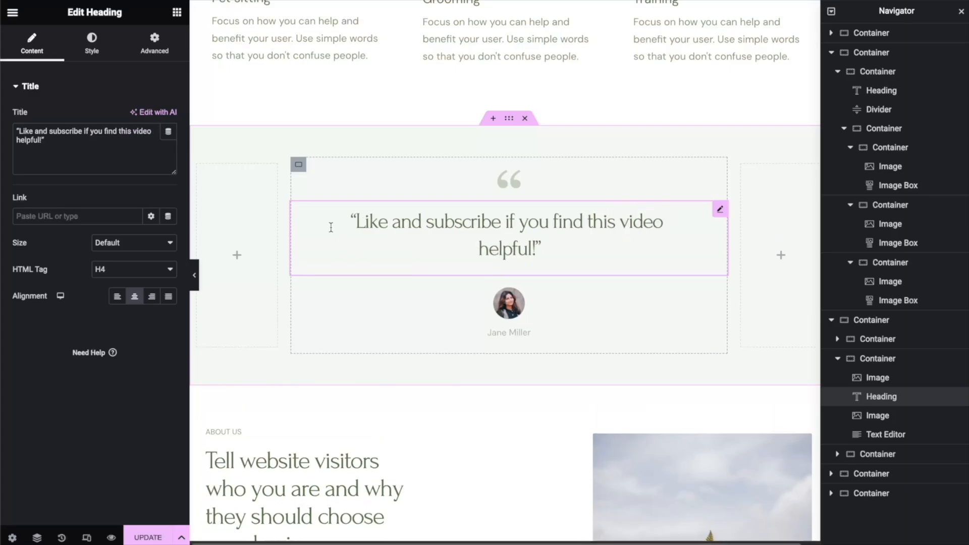
# Step: Replace the About Us section's leaf image with the media library portrait of the curly-haired man in a green jacket
pyautogui.scroll(-9, 389, 270)
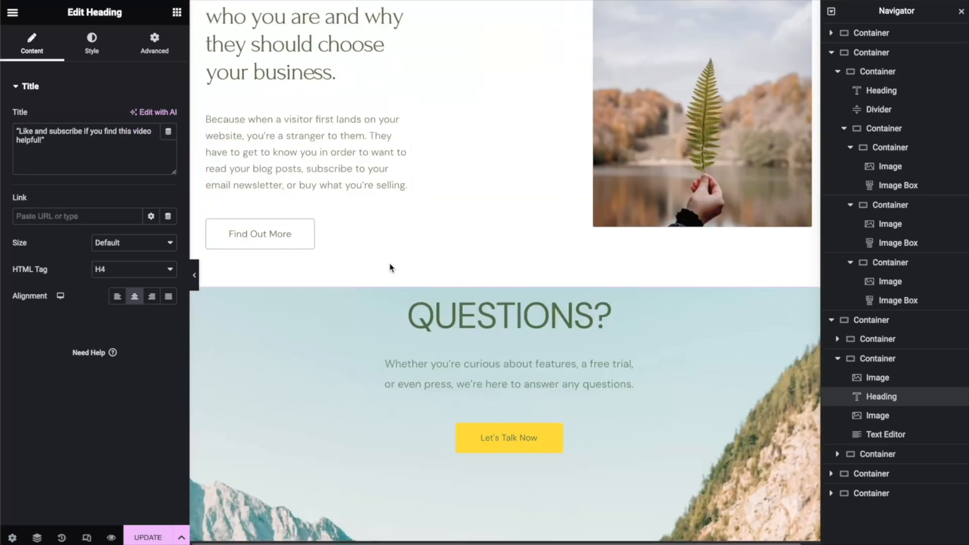
pyautogui.scroll(3, 652, 110)
pyautogui.scroll(-1, 652, 110)
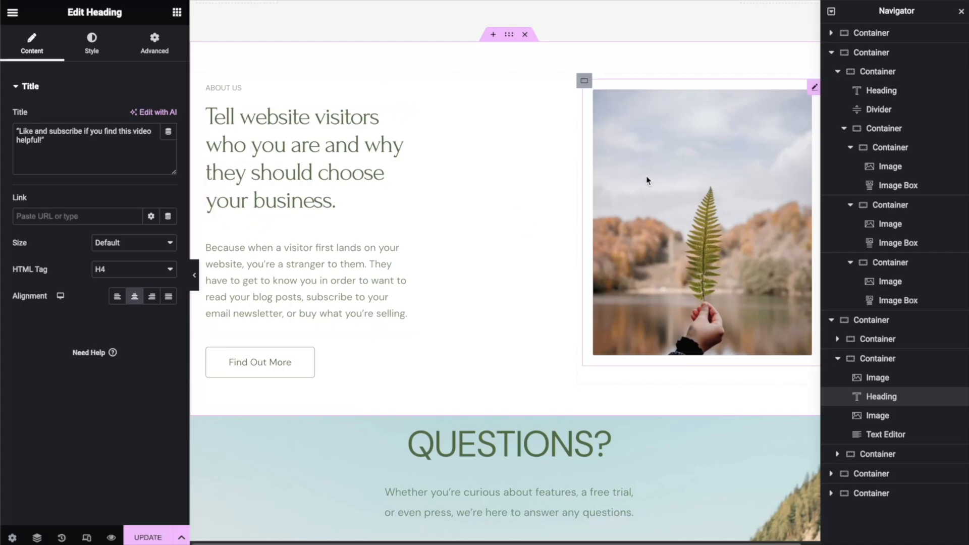
pyautogui.click(779, 105)
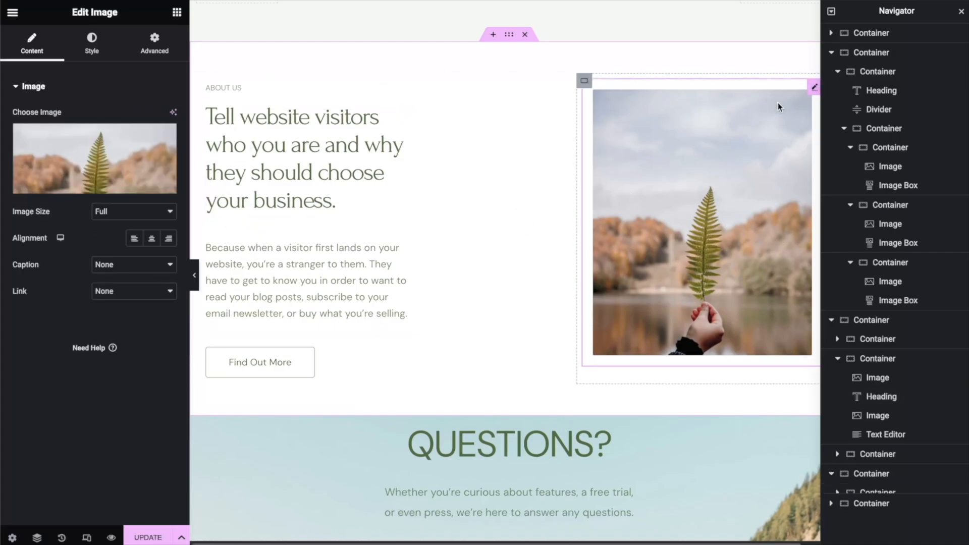
pyautogui.click(90, 186)
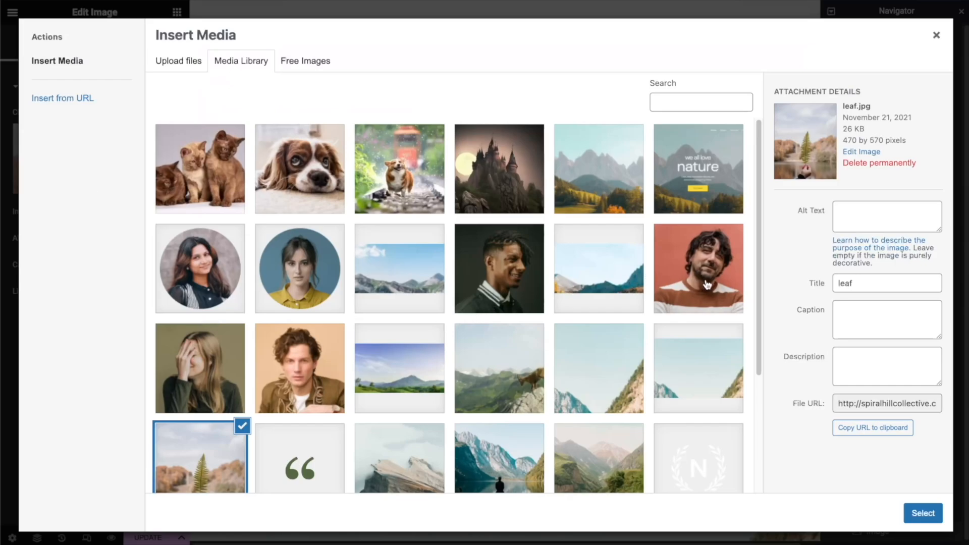
pyautogui.click(305, 348)
pyautogui.click(921, 512)
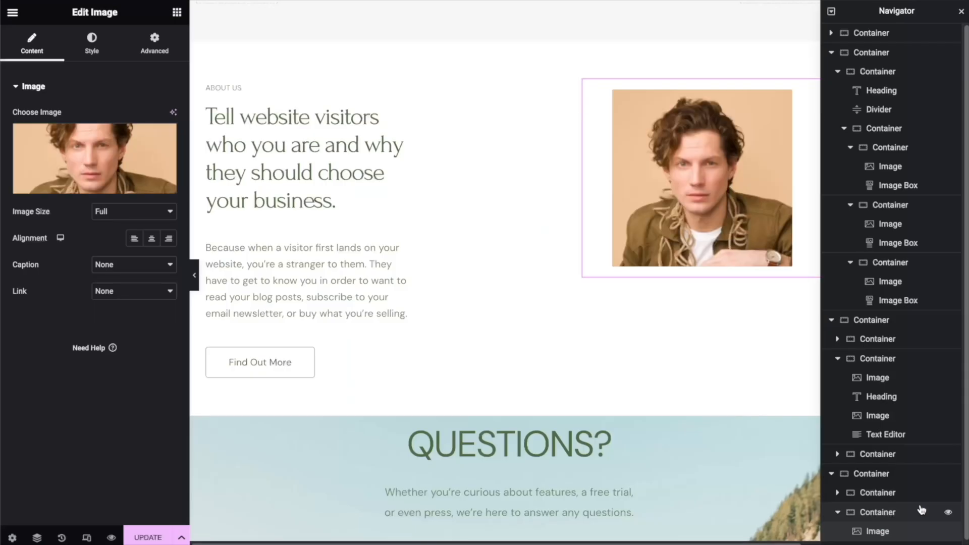
# Step: Center the About Us portrait and set its width to 100%
pyautogui.click(134, 238)
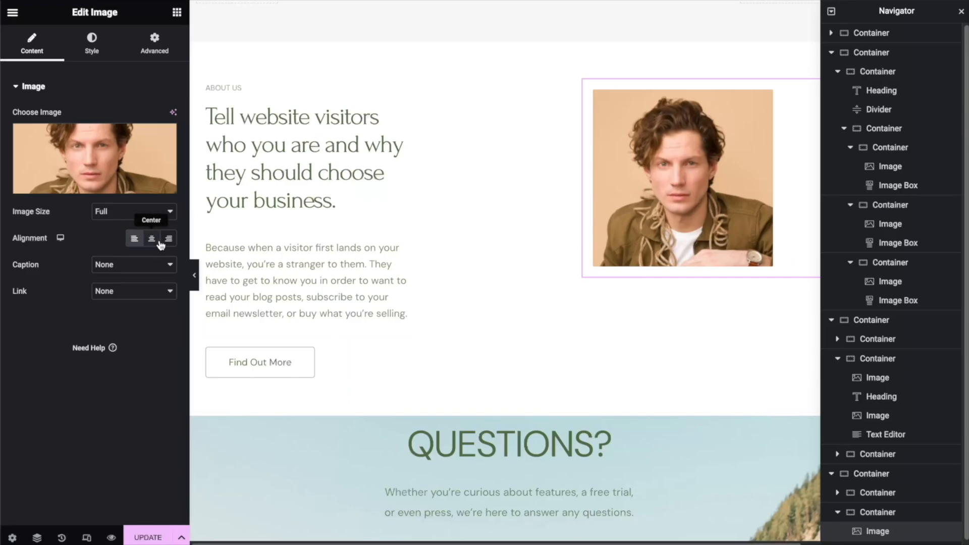
pyautogui.click(151, 238)
pyautogui.click(168, 238)
pyautogui.click(152, 238)
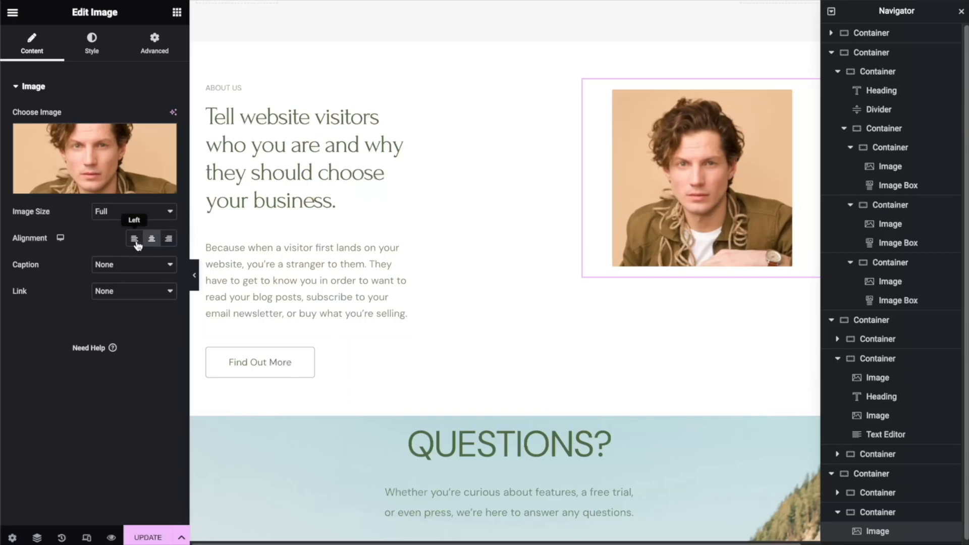
pyautogui.click(91, 43)
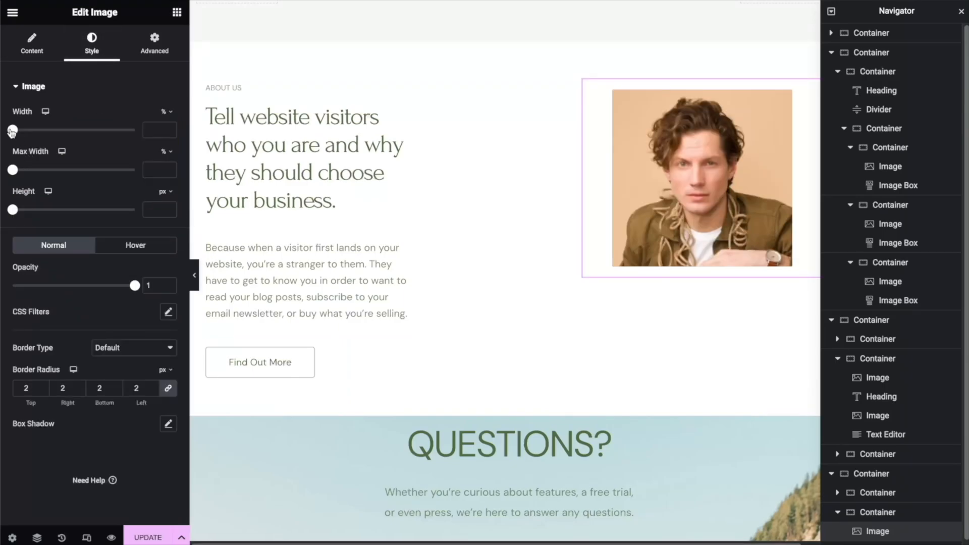
pyautogui.moveTo(12, 131); pyautogui.dragTo(151, 131)
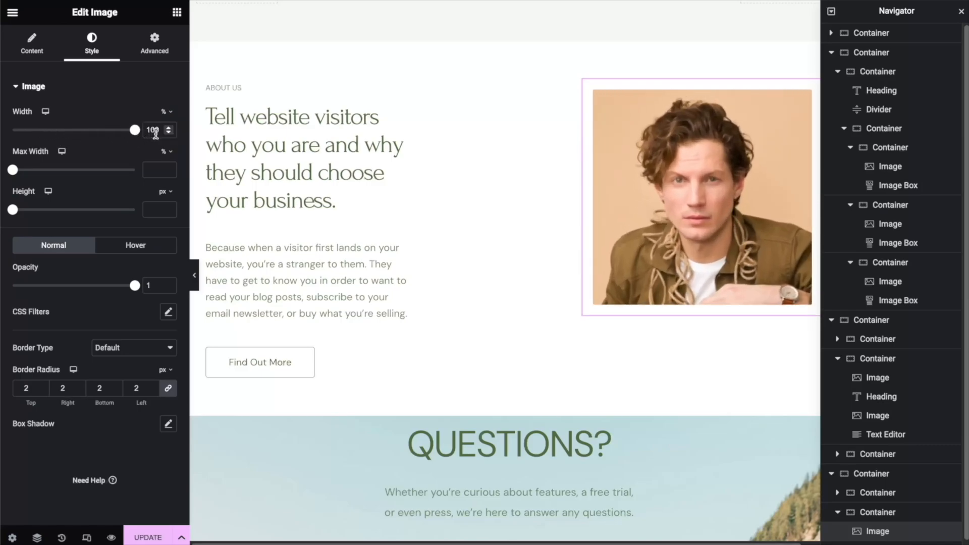
# Step: Open the settings of the About Us section's "Find Out More" button
pyautogui.click(252, 363)
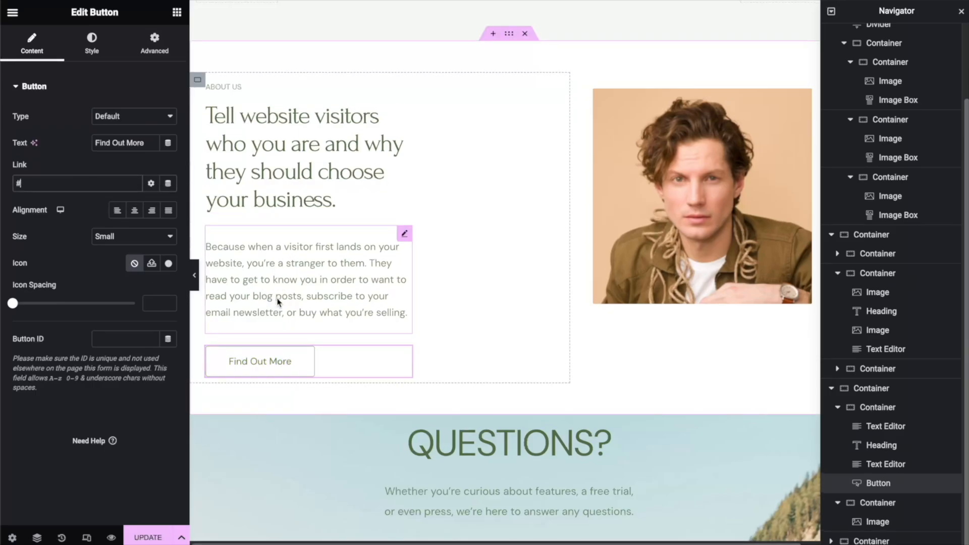
# Step: Replace the Questions section's background image with a black-and-white guinea pig photo found by searching the free images for "guinea pig"
pyautogui.scroll(-3, 278, 300)
pyautogui.scroll(-3, 283, 307)
pyautogui.scroll(-1, 378, 279)
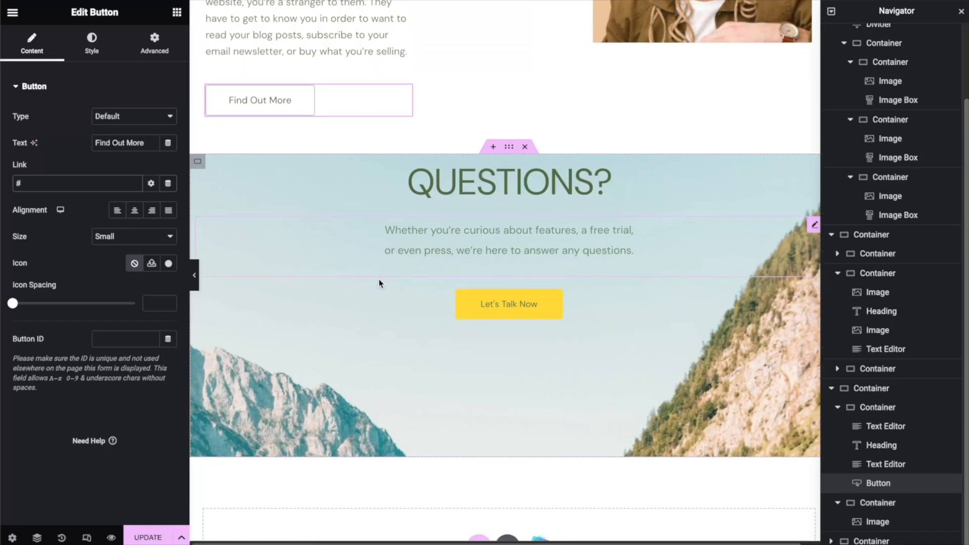
pyautogui.click(510, 153)
pyautogui.click(90, 44)
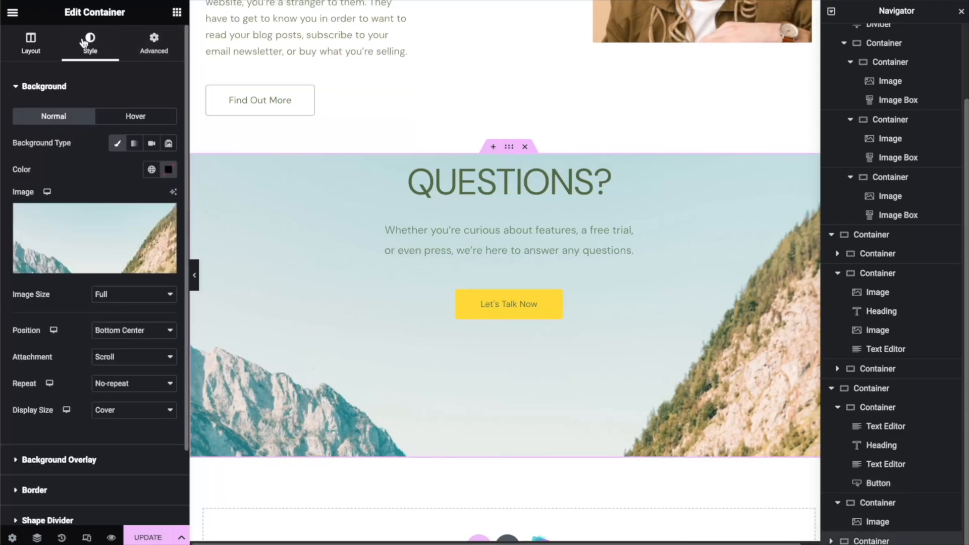
pyautogui.click(102, 266)
pyautogui.click(329, 63)
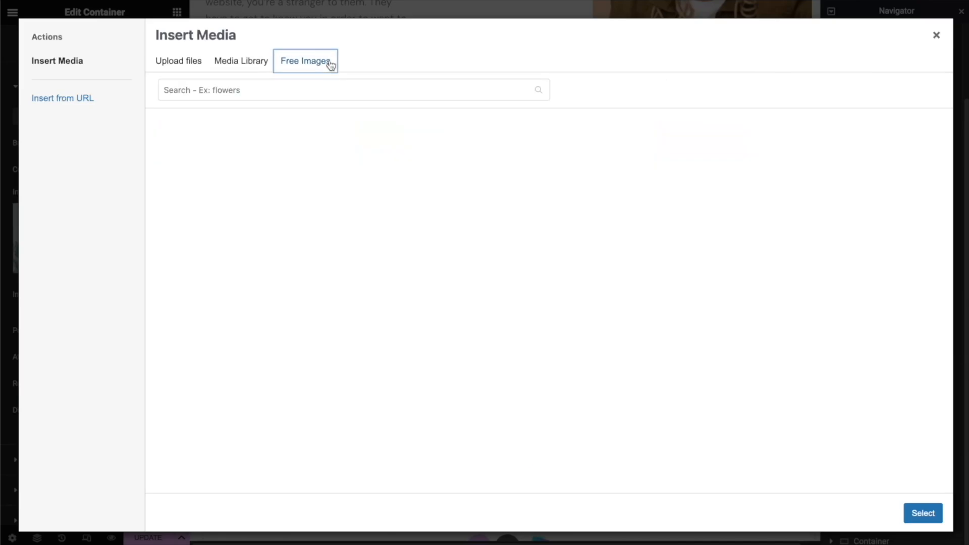
pyautogui.click(359, 95)
pyautogui.write('gu')
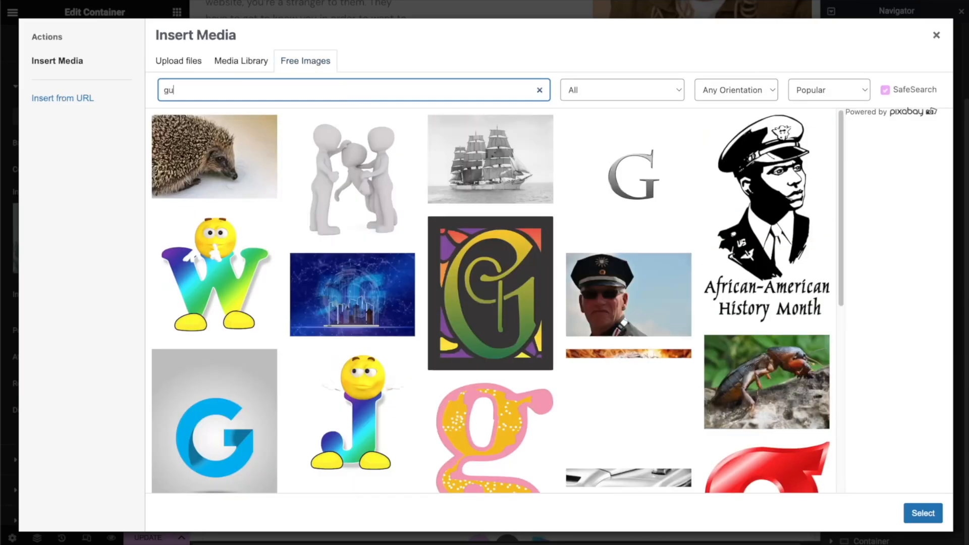
pyautogui.write('inea pig')
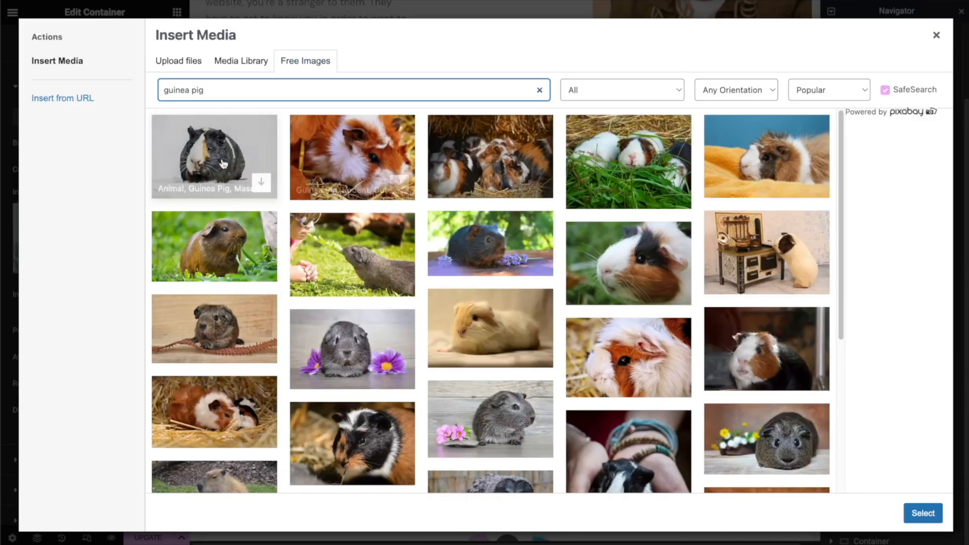
pyautogui.click(260, 183)
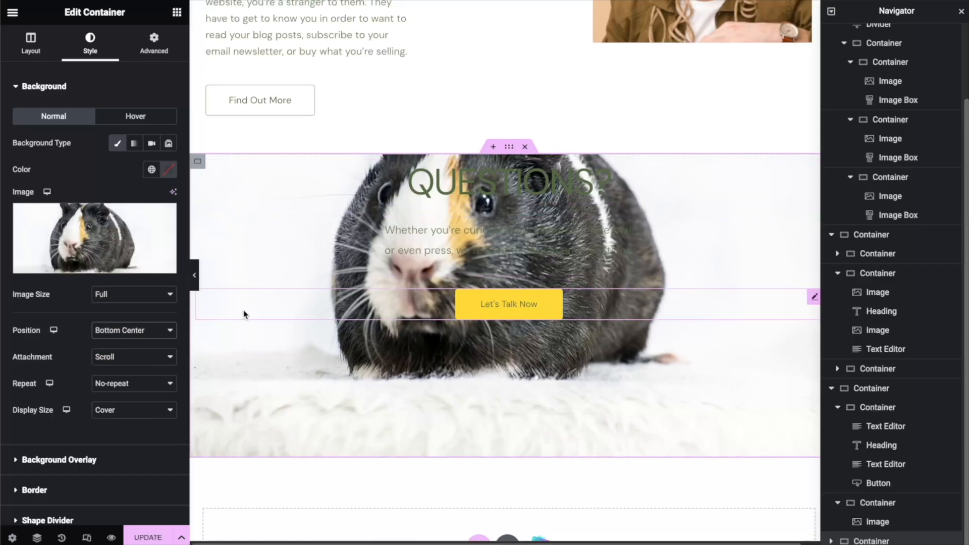
# Step: Set the Questions section's background image position to Center Center
pyautogui.click(147, 330)
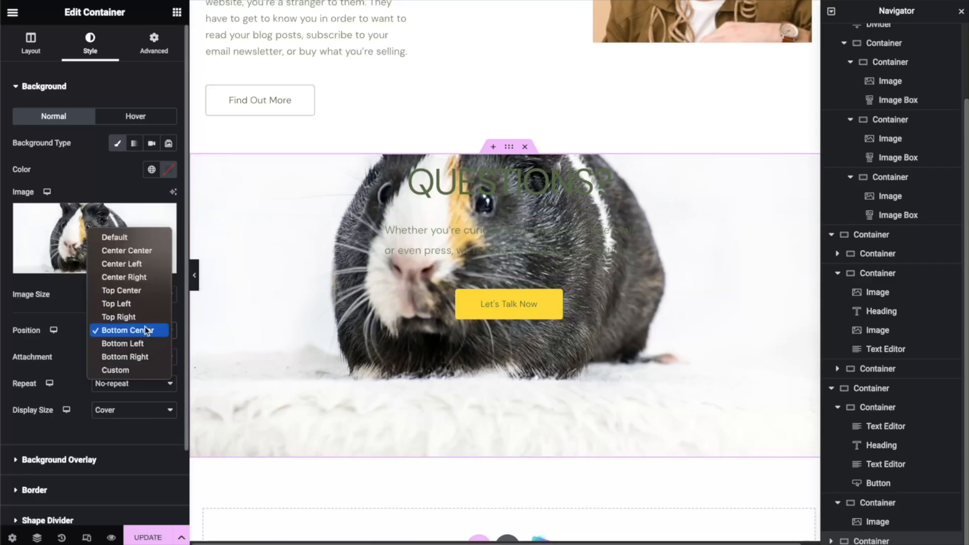
pyautogui.click(58, 341)
pyautogui.click(120, 332)
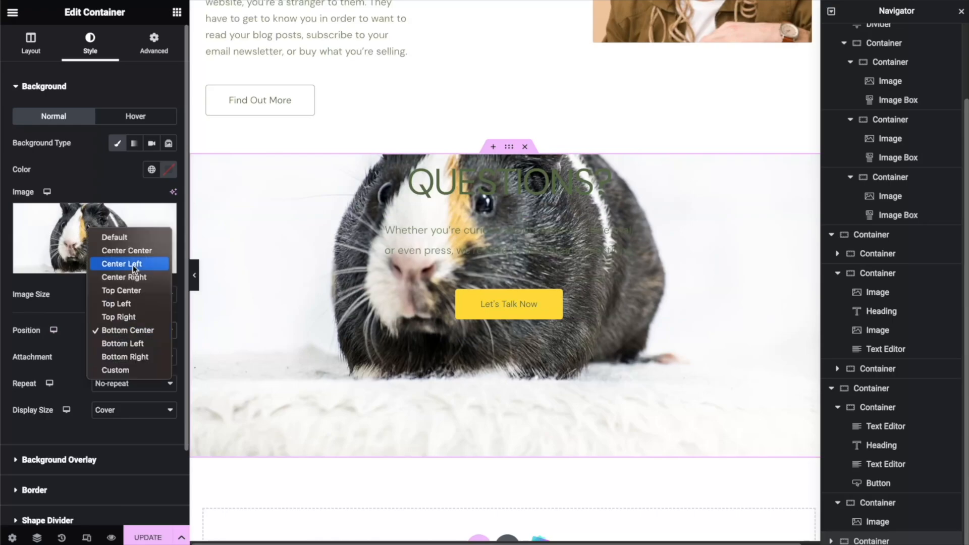
pyautogui.click(131, 291)
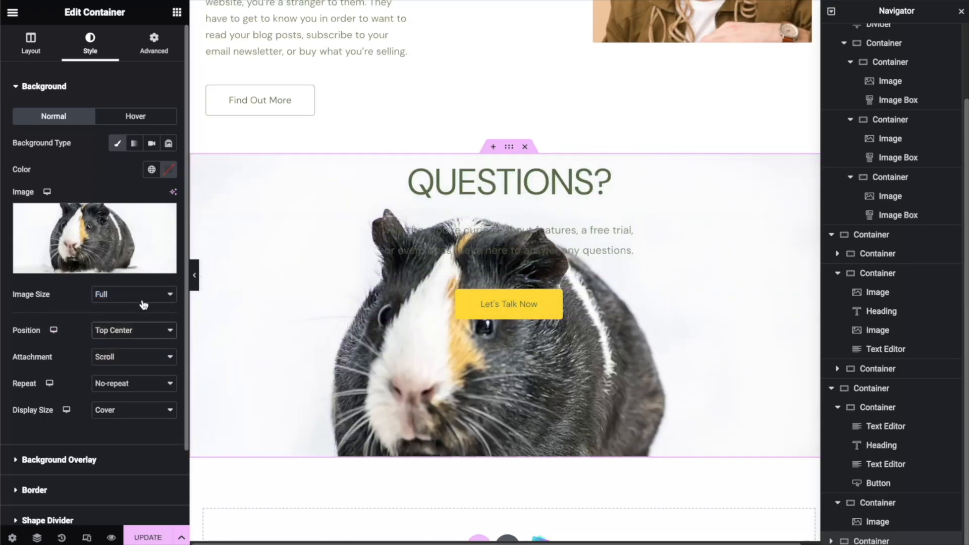
pyautogui.click(125, 331)
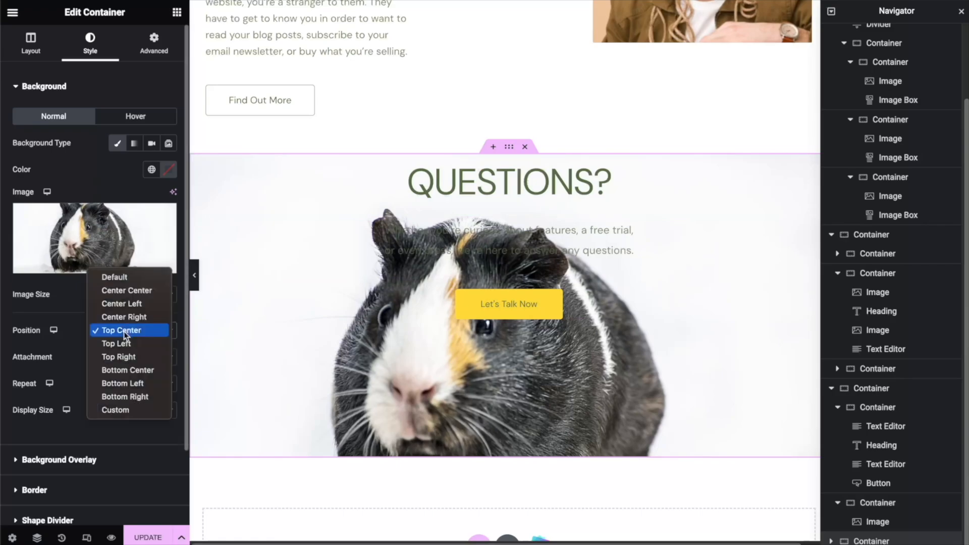
pyautogui.click(132, 291)
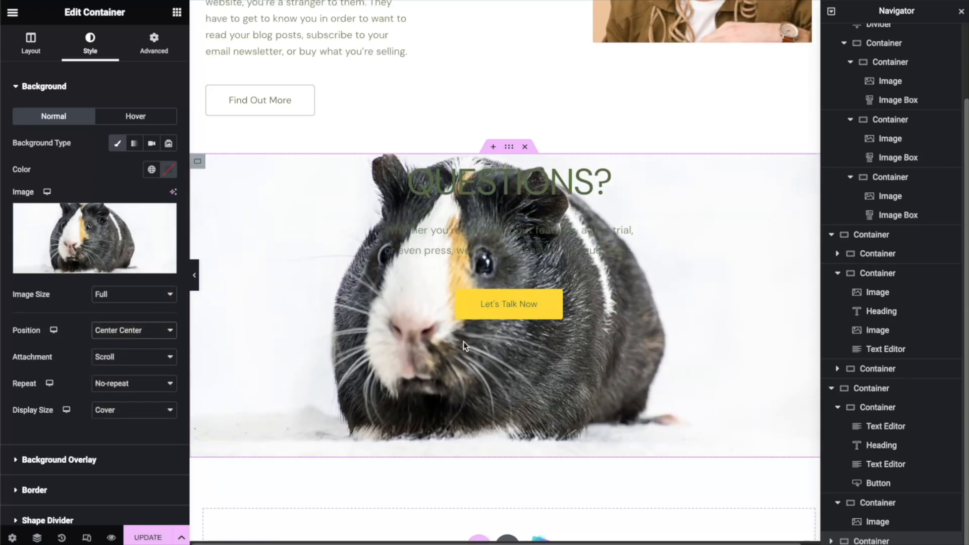
# Step: Add a classic black background overlay to the Questions section with an opacity of 0.5
pyautogui.scroll(-3, 53, 344)
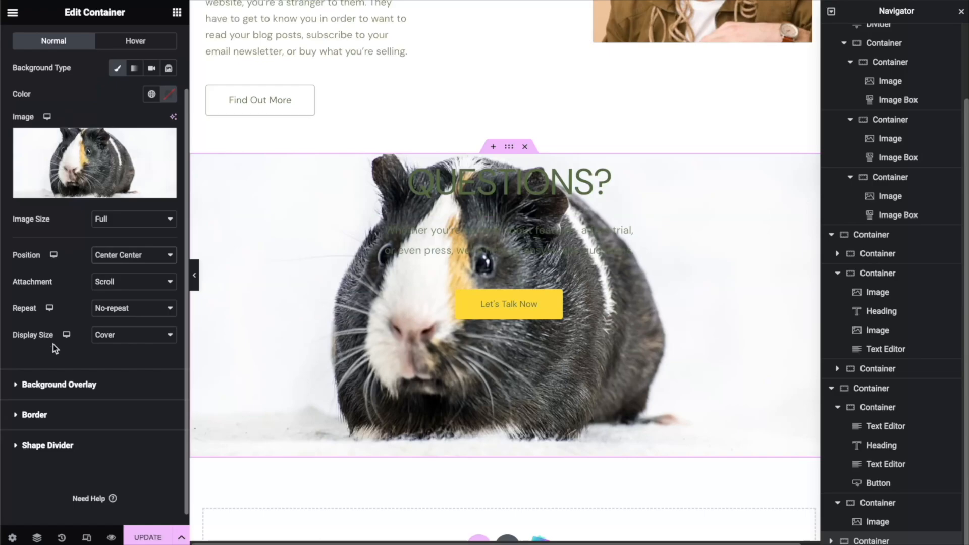
pyautogui.click(71, 394)
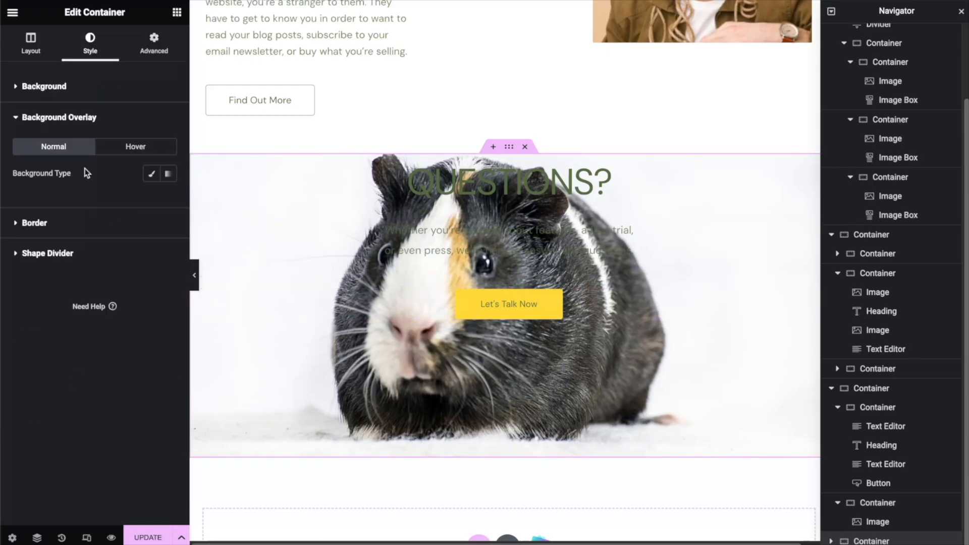
pyautogui.click(151, 174)
pyautogui.click(168, 200)
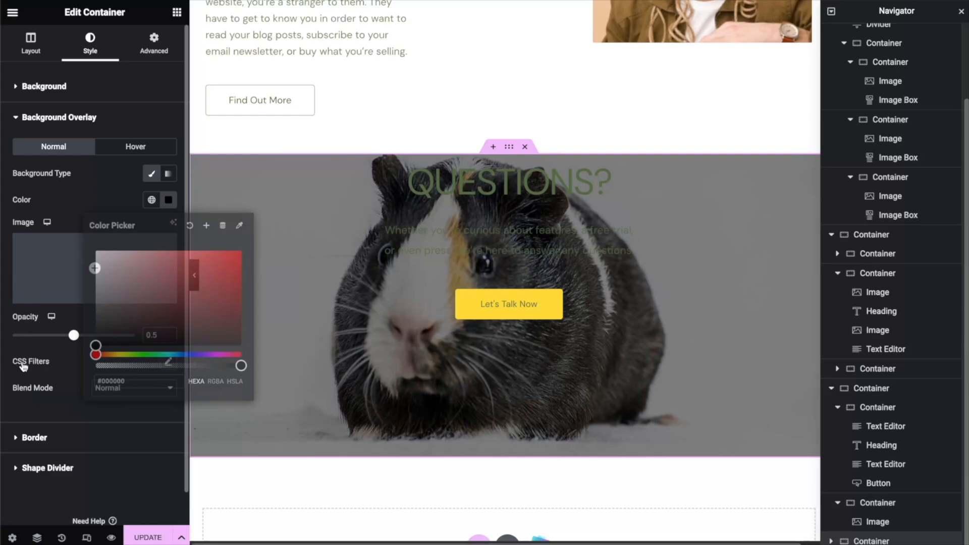
pyautogui.click(73, 335)
pyautogui.moveTo(74, 335)
pyautogui.mouseDown()
pyautogui.moveTo(55, 337)
pyautogui.moveTo(74, 335)
pyautogui.mouseUp()
# Step: Set the "QUESTIONS?" heading's text color to the global Theme Color 5
pyautogui.click(277, 168)
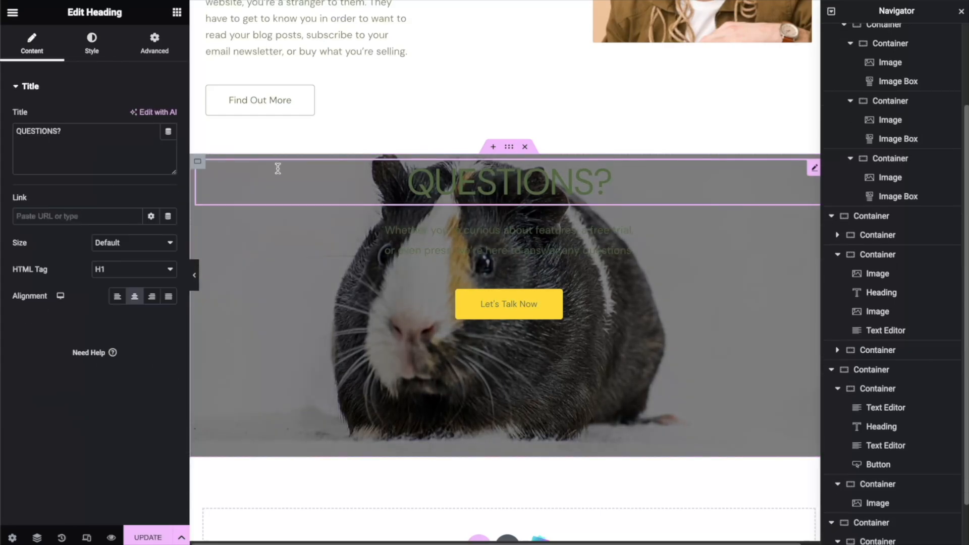
pyautogui.click(102, 52)
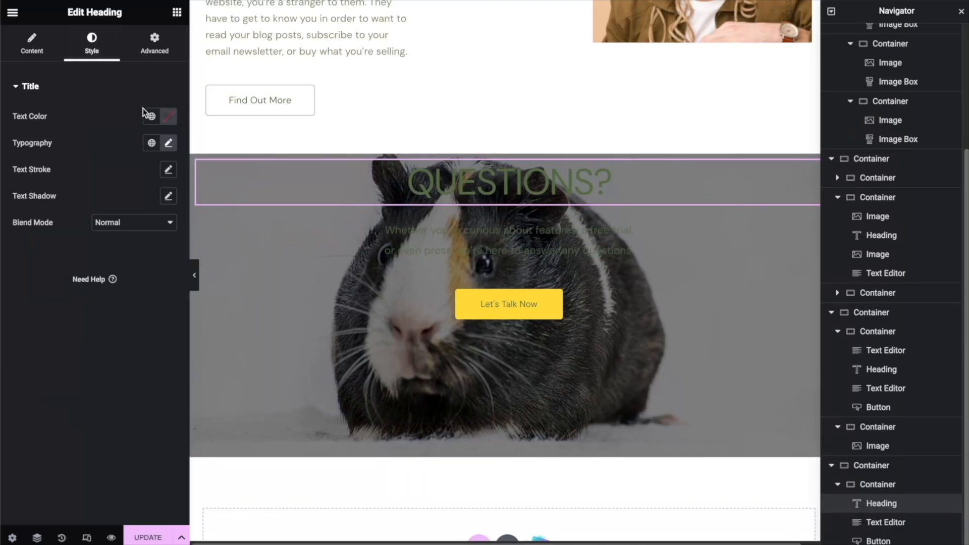
pyautogui.click(169, 122)
pyautogui.click(96, 167)
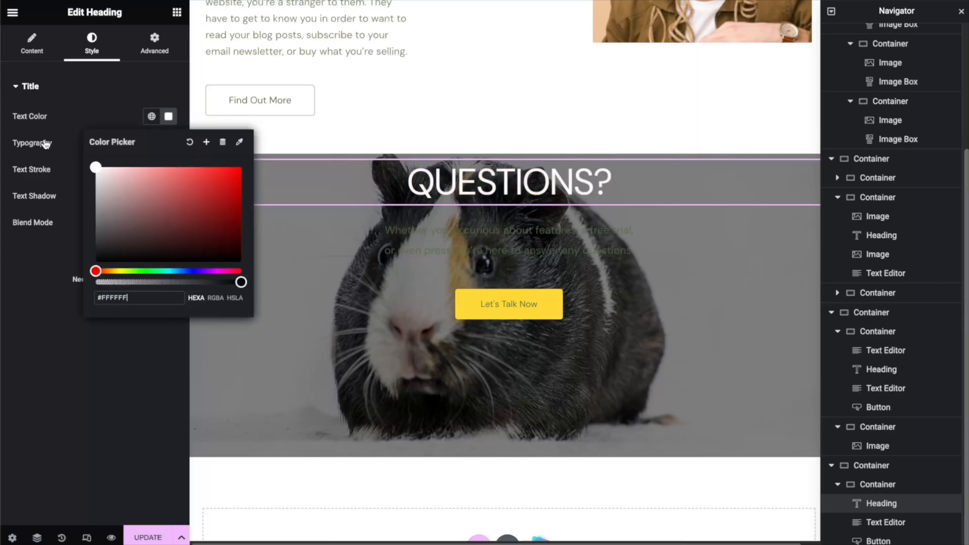
pyautogui.click(56, 156)
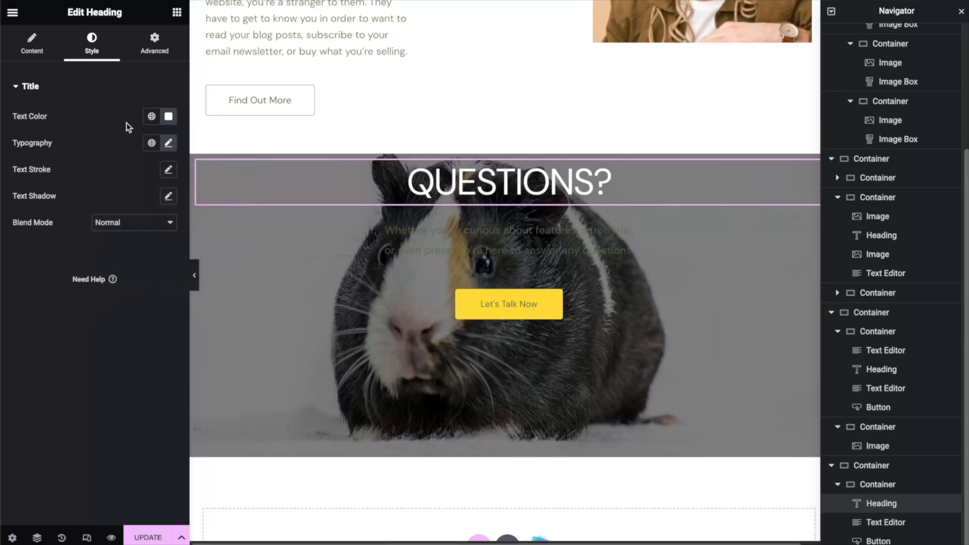
pyautogui.click(152, 118)
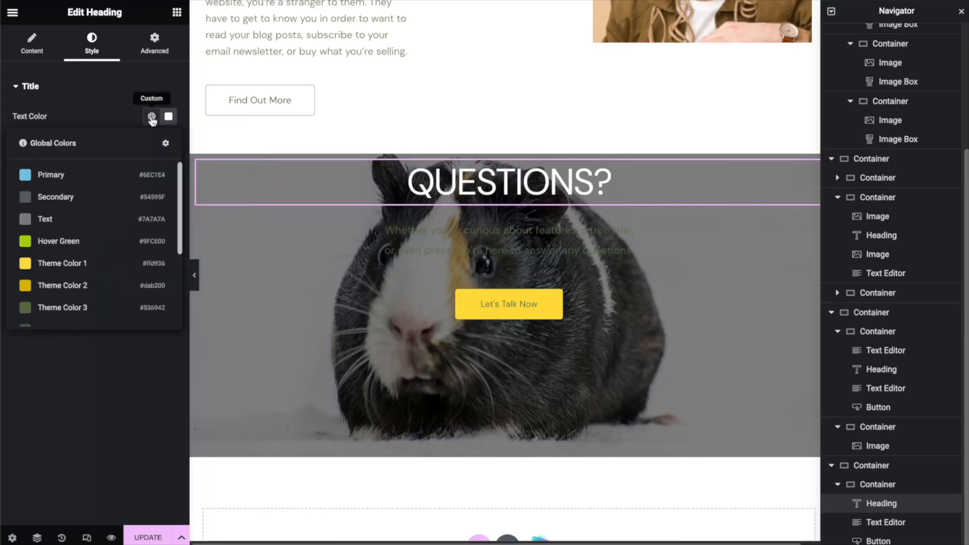
pyautogui.scroll(-1, 110, 215)
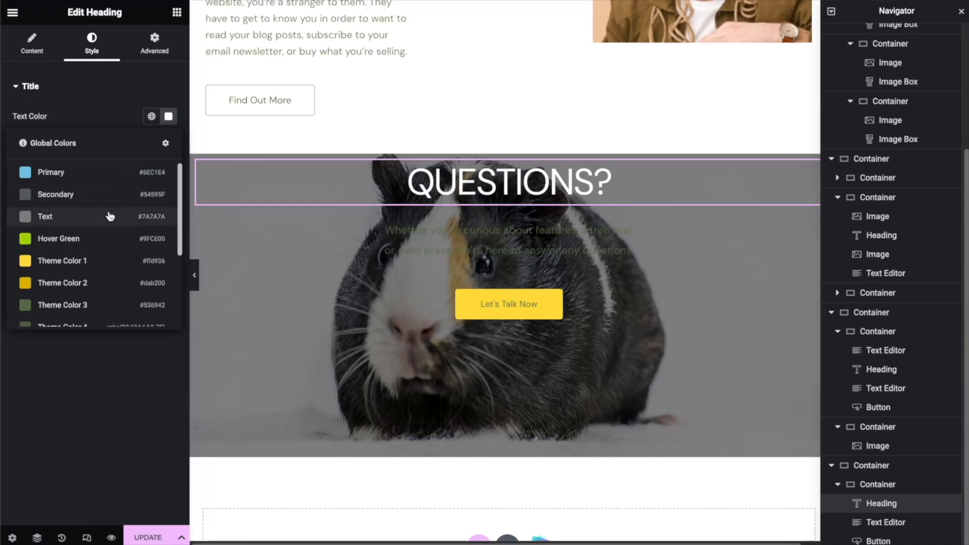
pyautogui.scroll(-3, 108, 217)
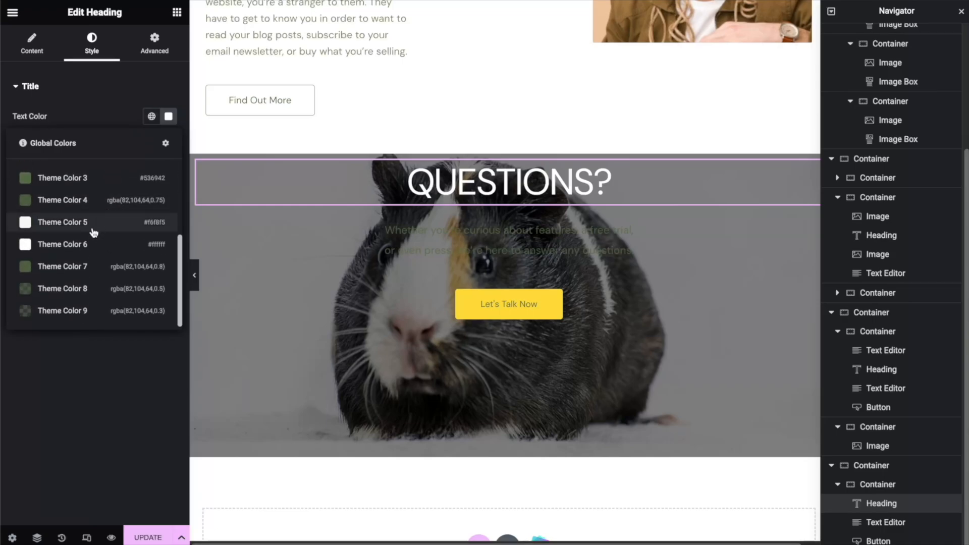
pyautogui.click(79, 220)
# Step: Change the Questions paragraph's text to a white global color and justify the section container's content to the center
pyautogui.click(551, 224)
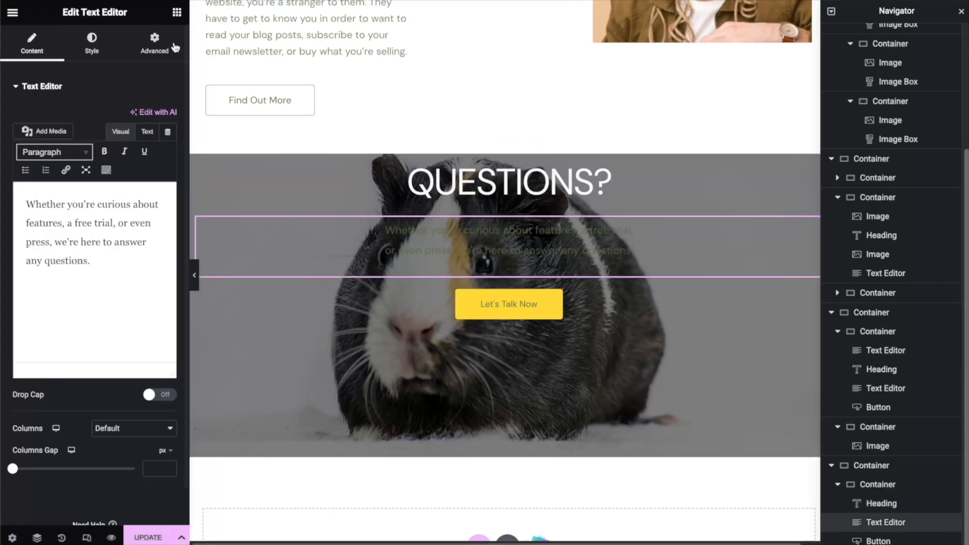
pyautogui.click(108, 54)
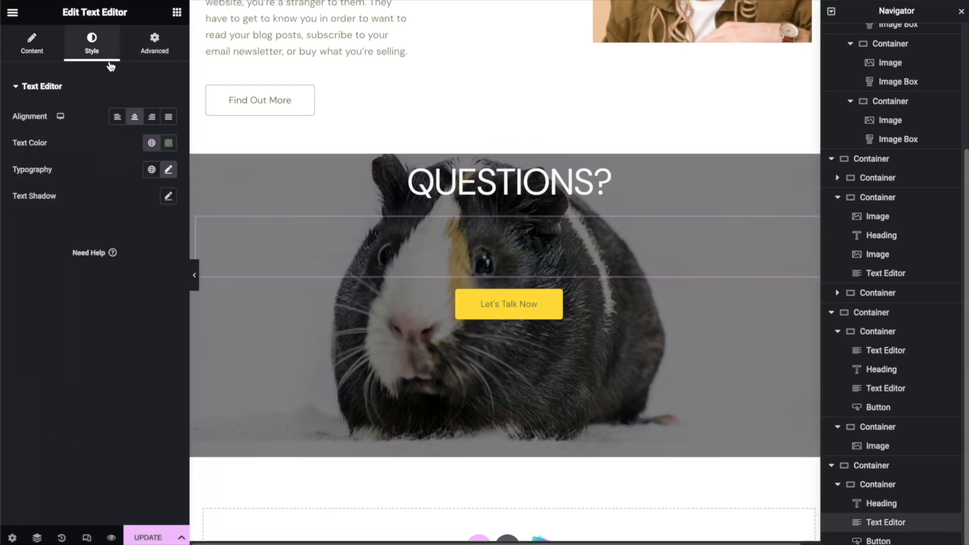
pyautogui.click(152, 143)
pyautogui.scroll(-1, 110, 227)
pyautogui.click(91, 293)
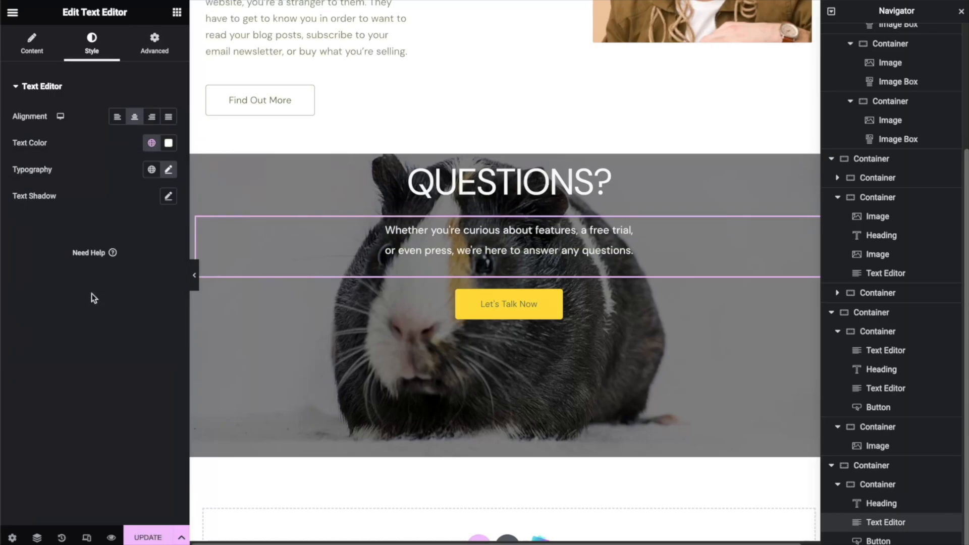
pyautogui.click(510, 216)
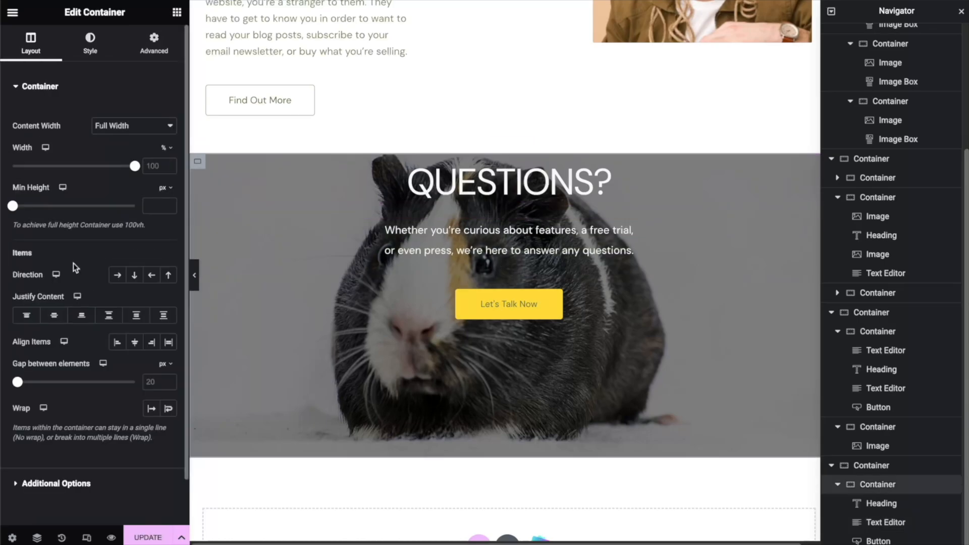
pyautogui.click(53, 318)
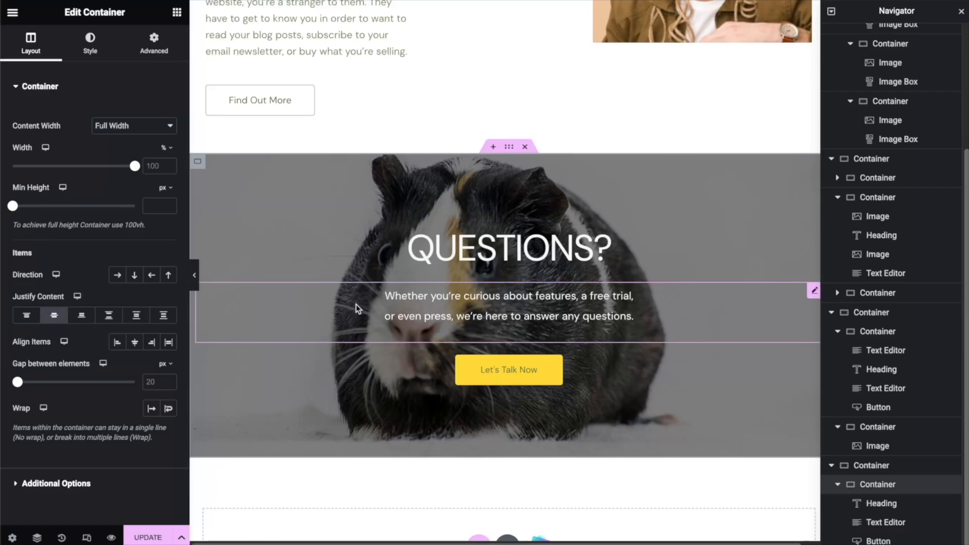
# Step: Review the hero and Our Services sections and close the Navigator
pyautogui.scroll(10, 333, 310)
pyautogui.scroll(3, 374, 299)
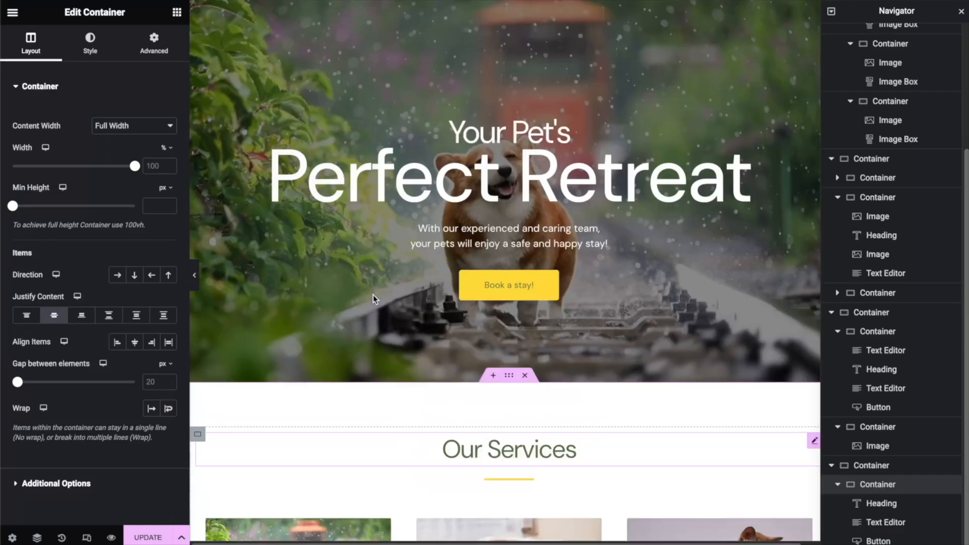
pyautogui.scroll(-5, 454, 270)
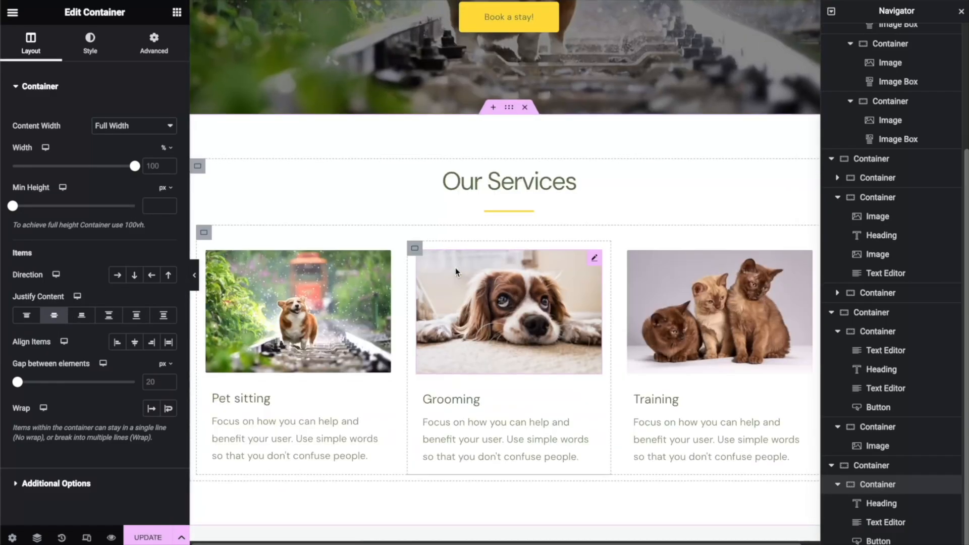
pyautogui.scroll(5, 455, 267)
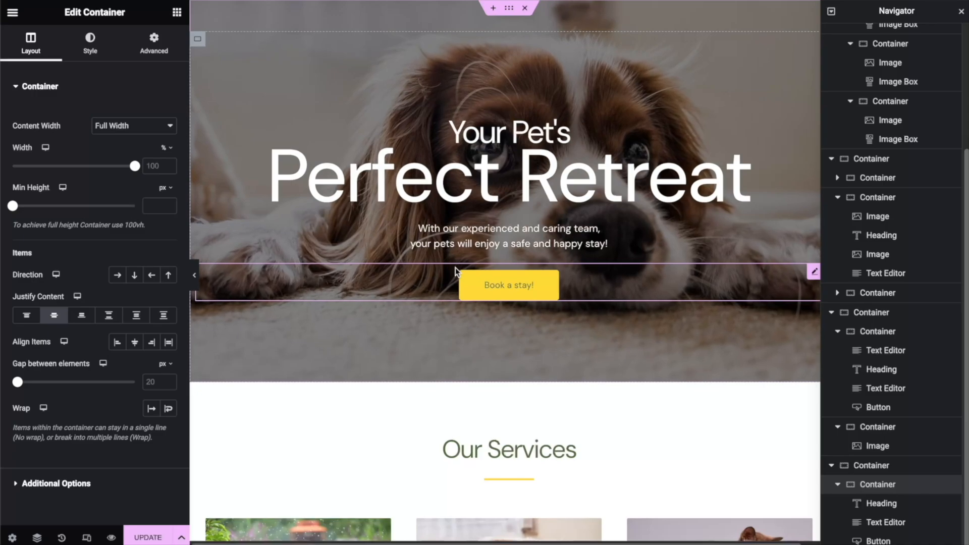
pyautogui.hotkey('ctrl', 'i')
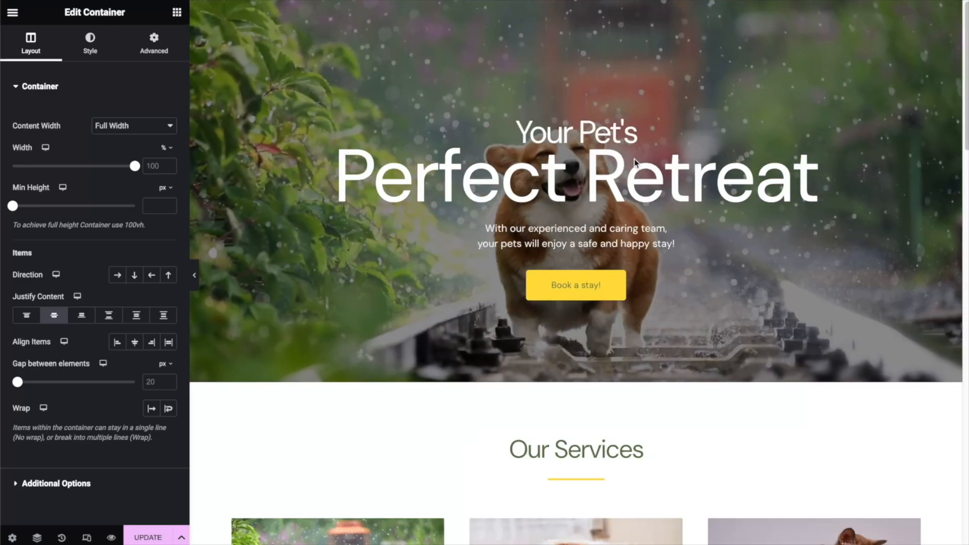
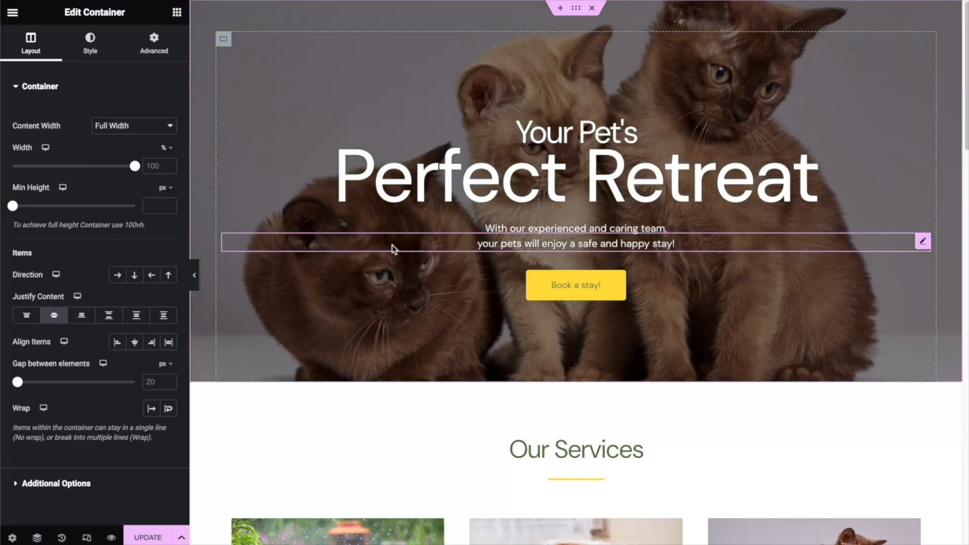
# Step: Save the page changes and exit the Elementor editor to the WordPress dashboard
pyautogui.click(152, 537)
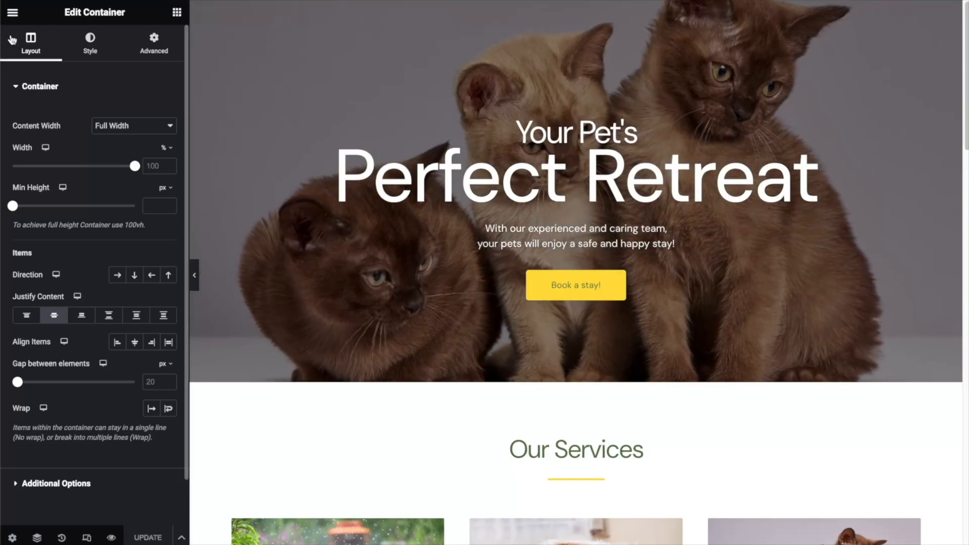
pyautogui.click(13, 12)
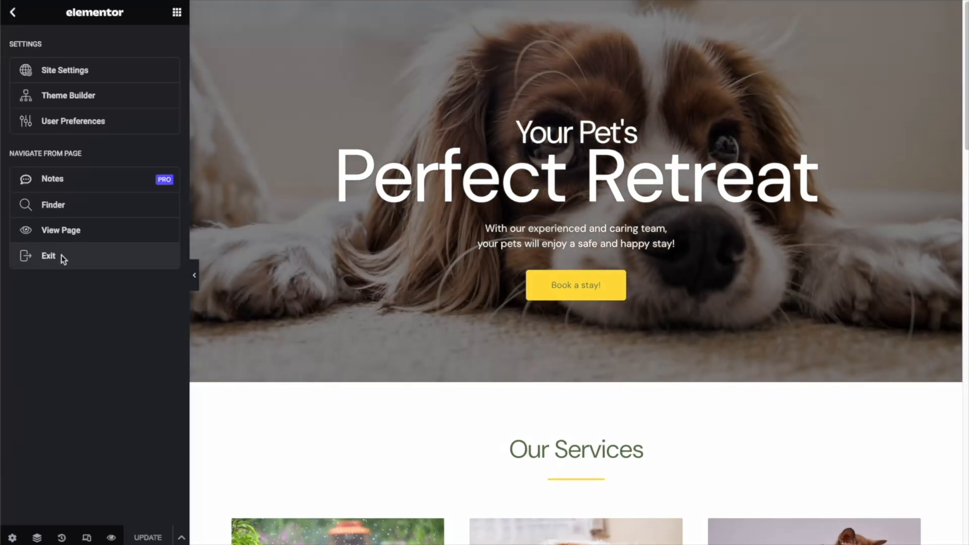
pyautogui.click(61, 256)
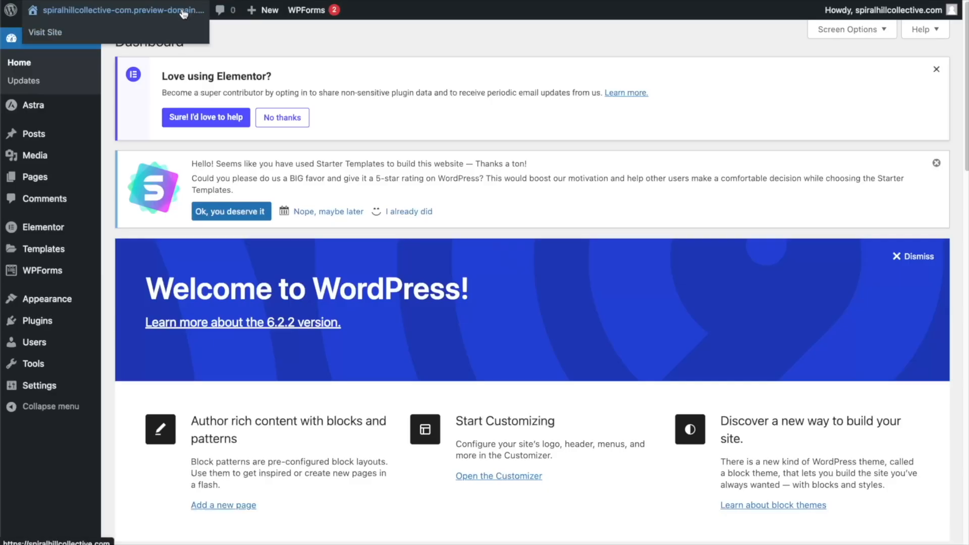
# Step: Visit the live site and check the home page from the hero down to the footer
pyautogui.click(30, 30)
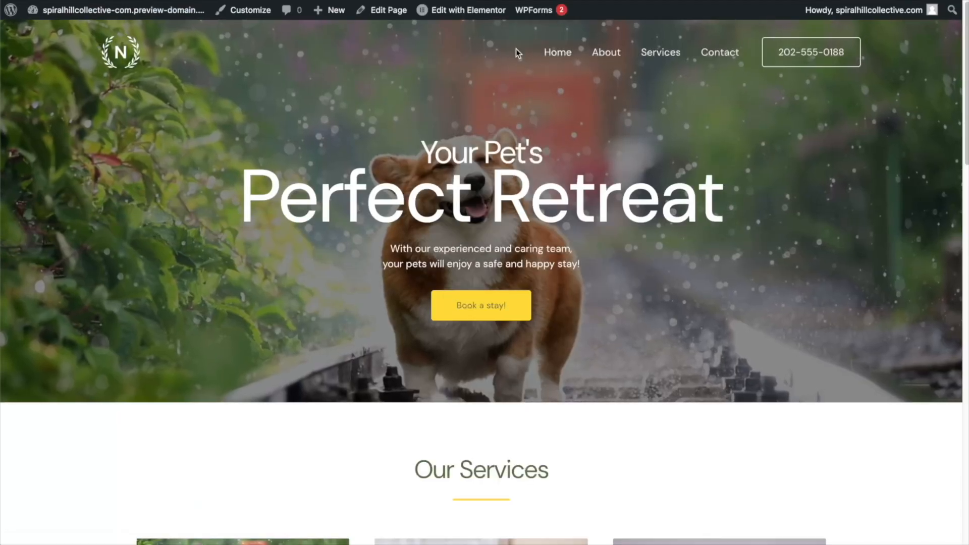
pyautogui.scroll(-20, 561, 203)
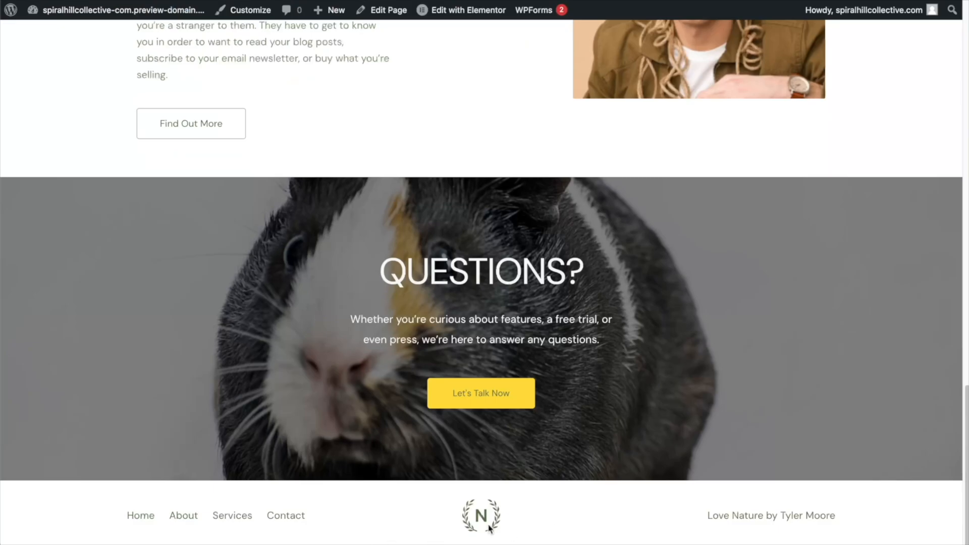
pyautogui.scroll(20, 560, 511)
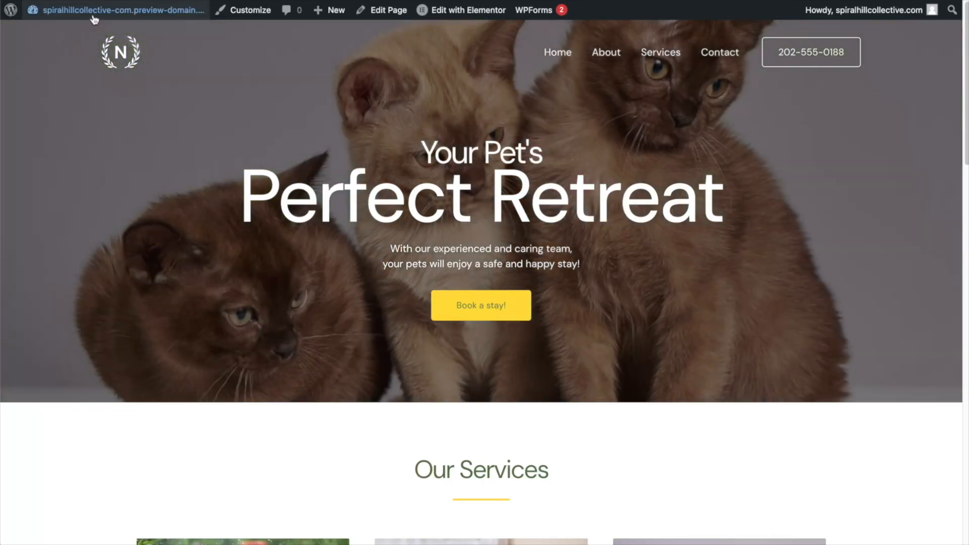
# Step: Go to the site's dashboard and open the theme Customizer's global color settings
pyautogui.click(93, 11)
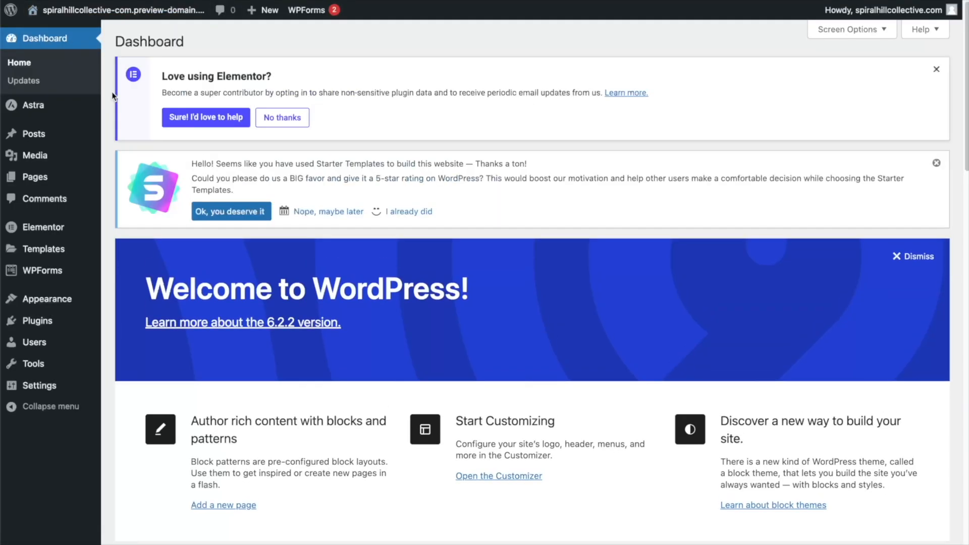
pyautogui.moveTo(49, 300)
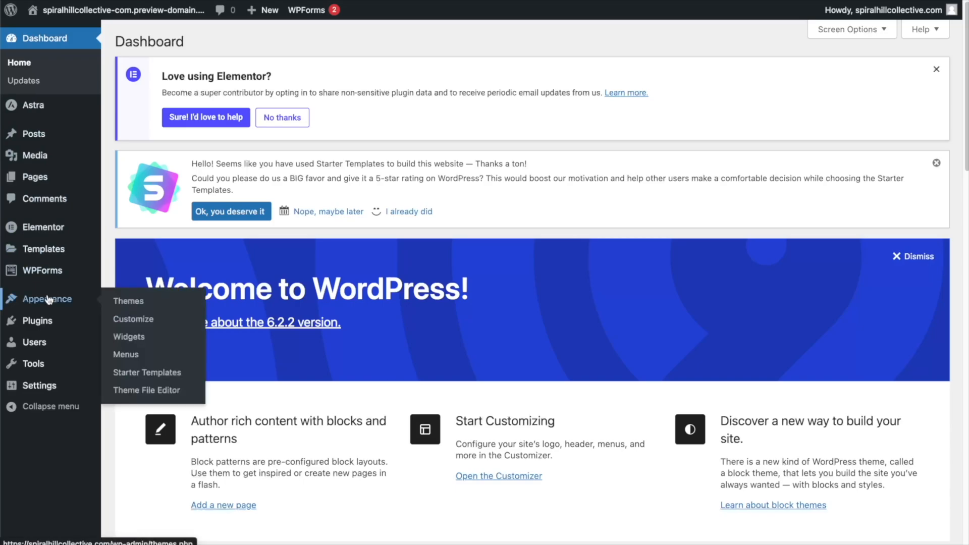
pyautogui.click(132, 320)
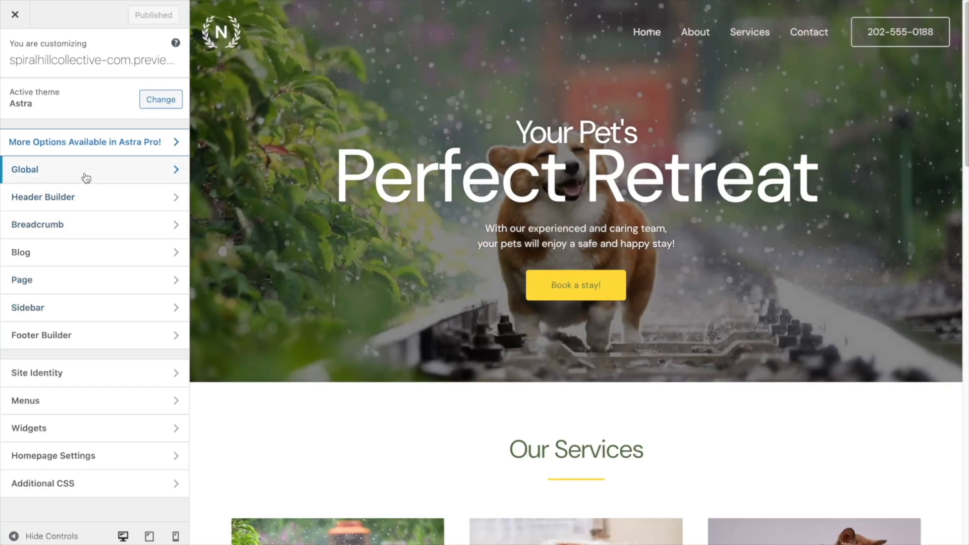
pyautogui.click(82, 174)
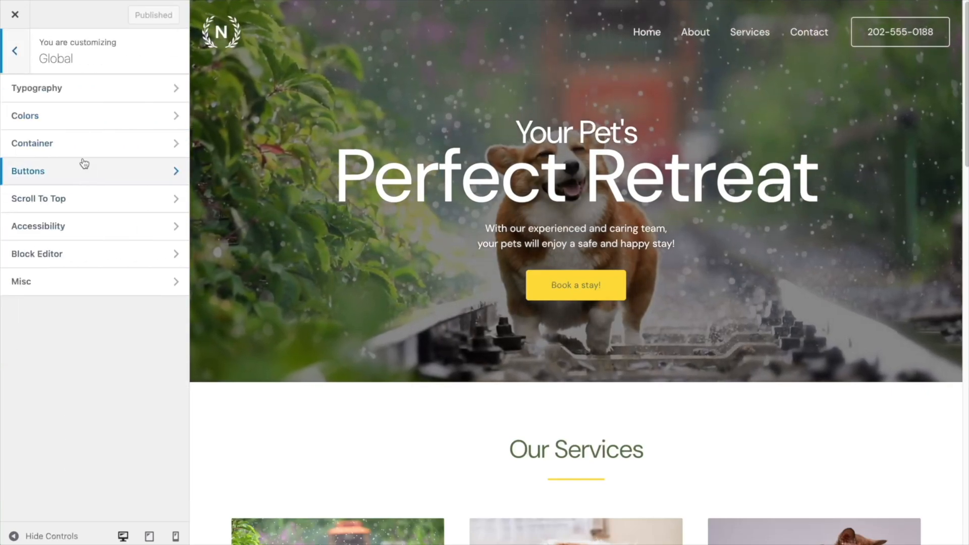
pyautogui.click(76, 120)
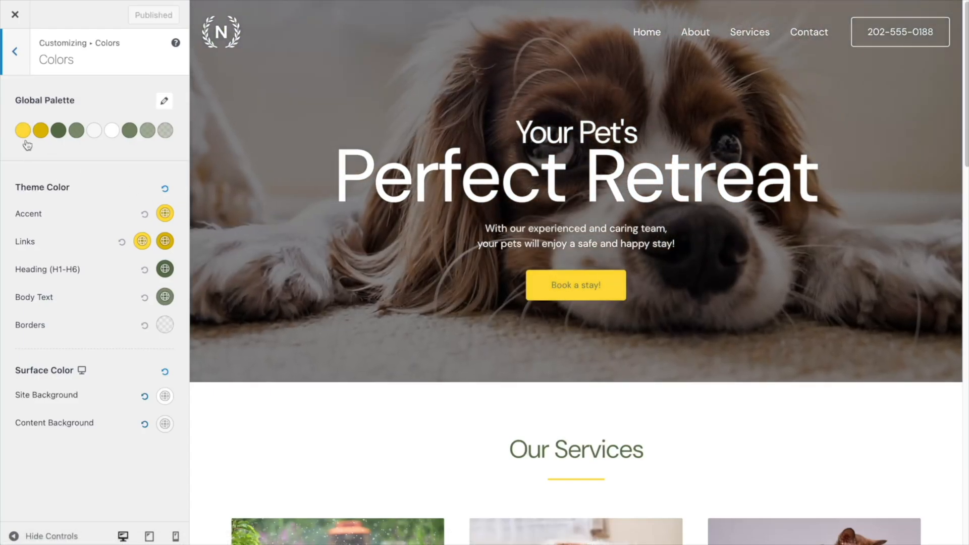
# Step: Change the global palette's Color 1 to 36D7FF and Color 2 to 00B0CF, and check the blue accents down the page preview
pyautogui.click(24, 138)
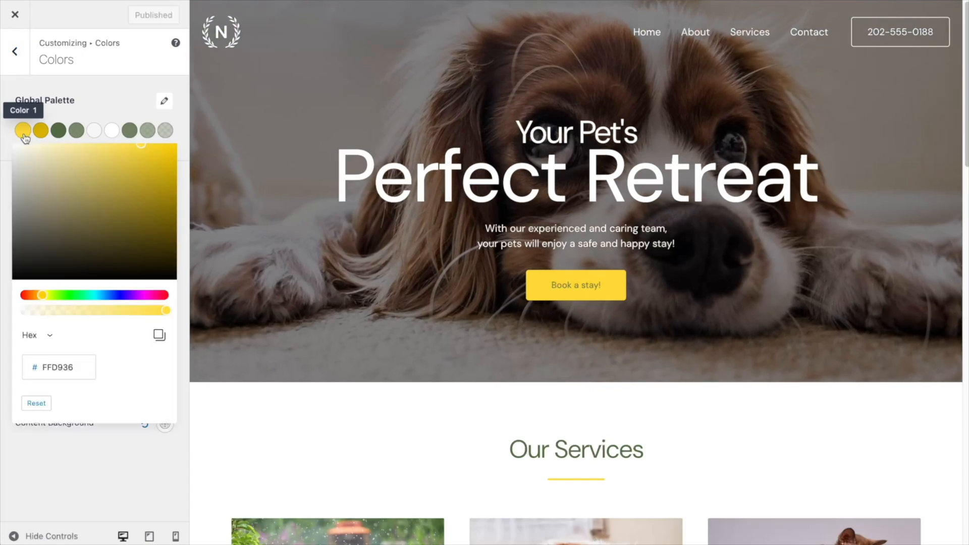
pyautogui.click(100, 296)
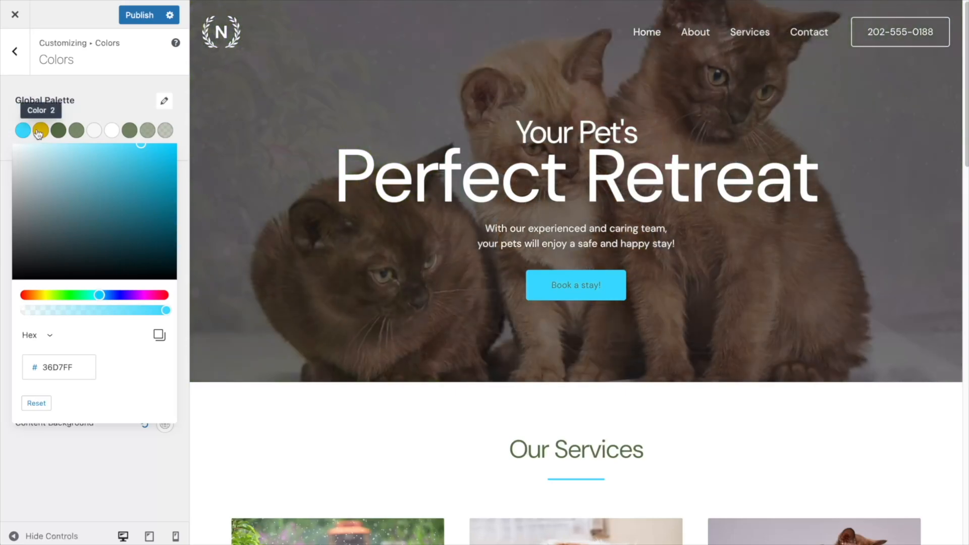
pyautogui.click(39, 132)
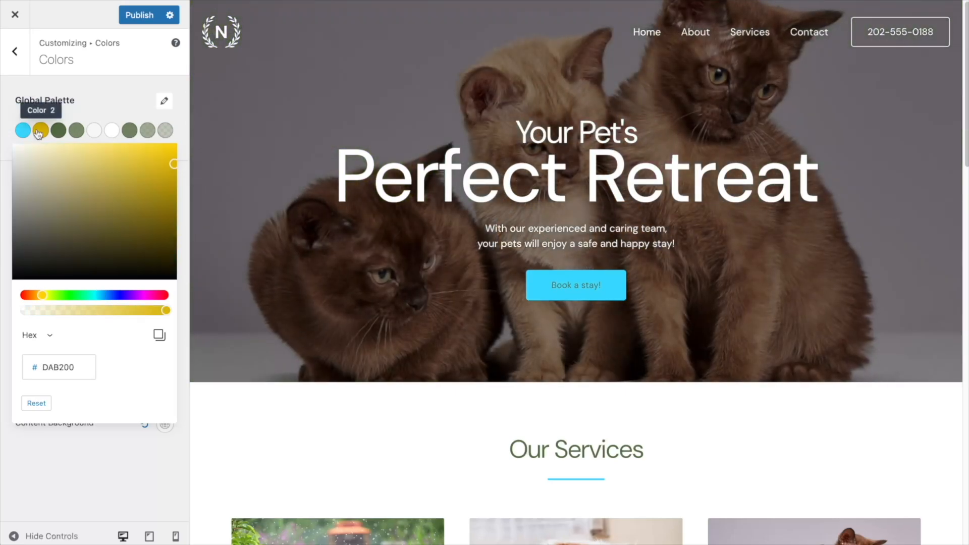
pyautogui.click(98, 296)
pyautogui.moveTo(178, 164); pyautogui.dragTo(175, 169)
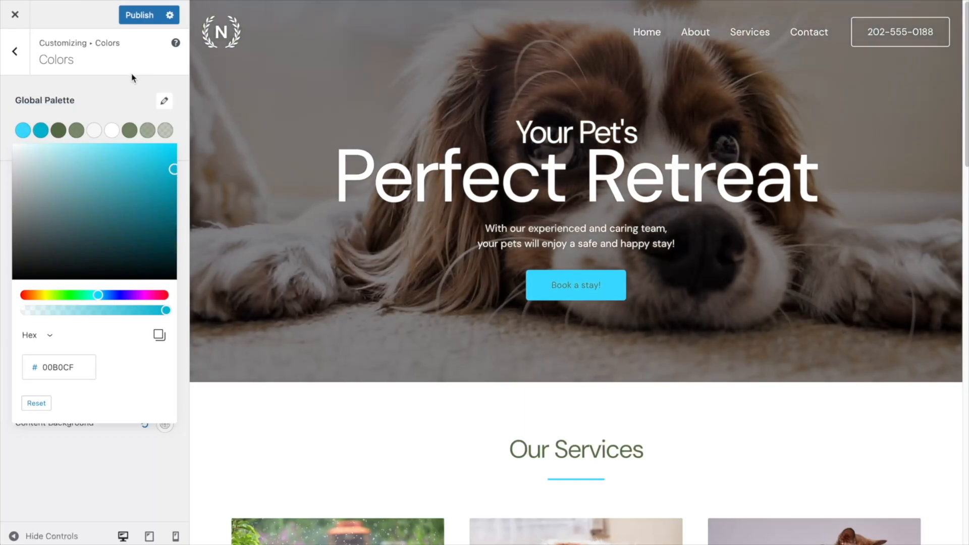
pyautogui.click(137, 91)
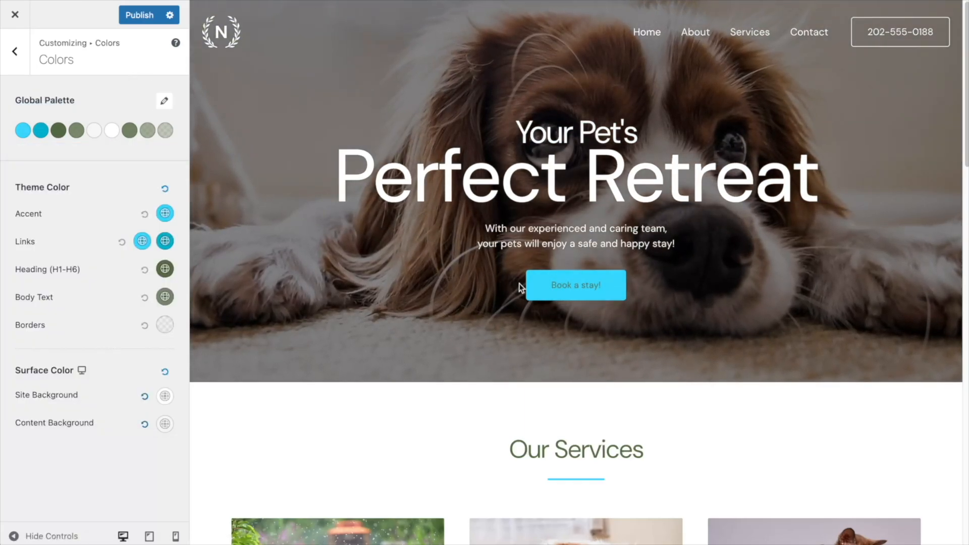
pyautogui.scroll(-10, 475, 155)
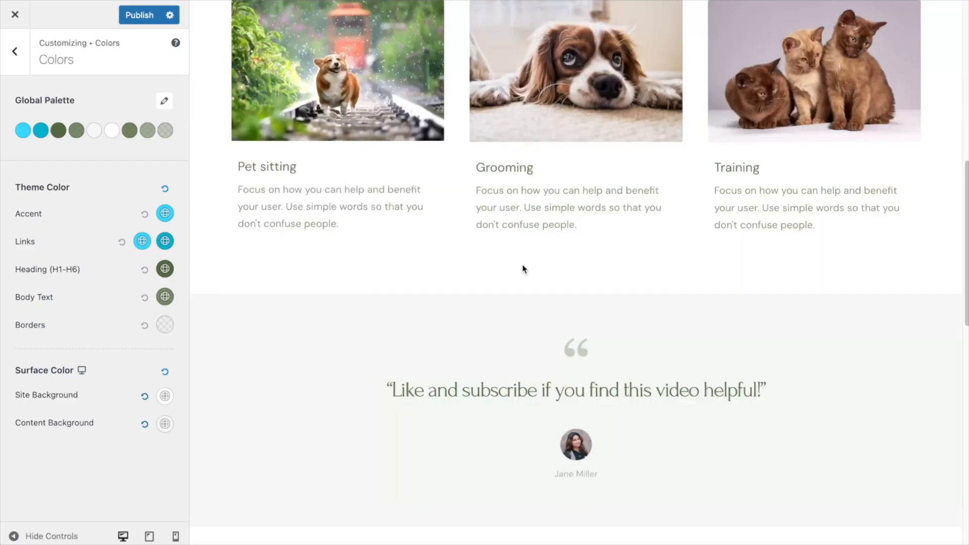
pyautogui.scroll(-12, 519, 277)
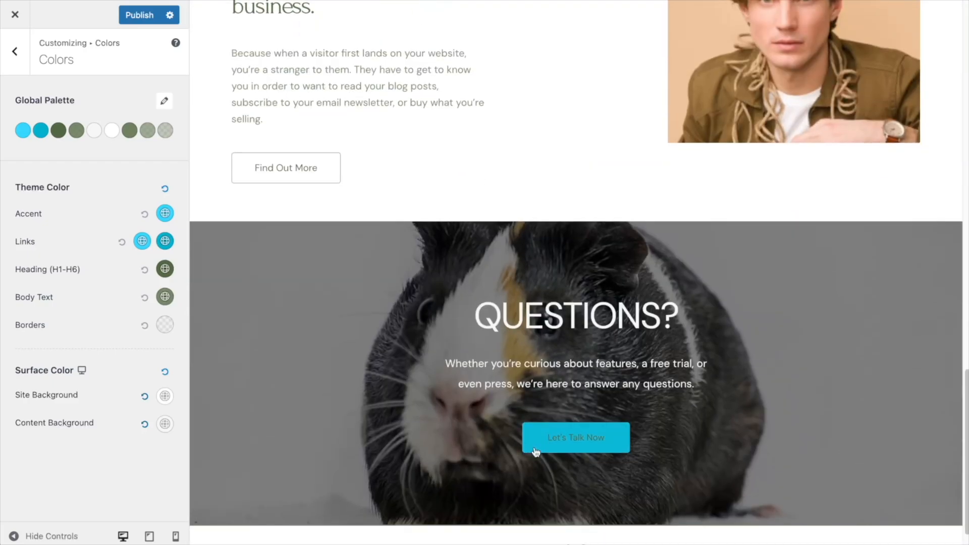
pyautogui.click(536, 449)
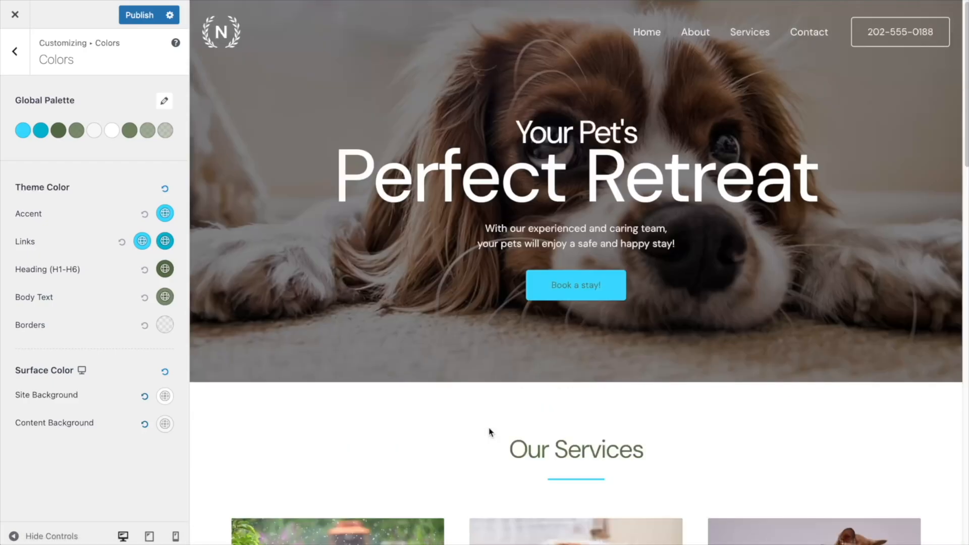
# Step: Change the third global palette color to black, check the headings in the page preview, and publish the changes
pyautogui.click(60, 132)
pyautogui.moveTo(73, 224); pyautogui.dragTo(2, 292)
pyautogui.click(2, 293)
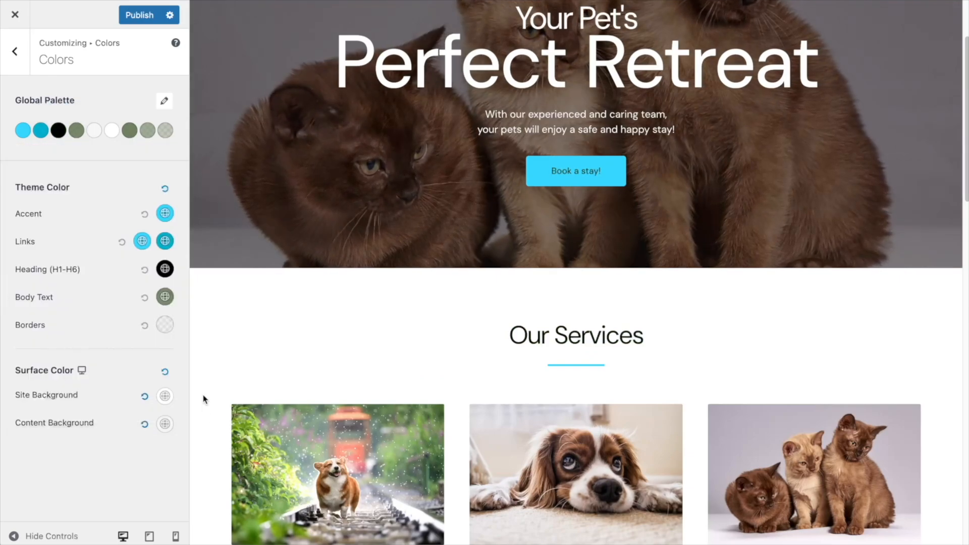
pyautogui.scroll(-15, 281, 197)
pyautogui.scroll(-1, 331, 137)
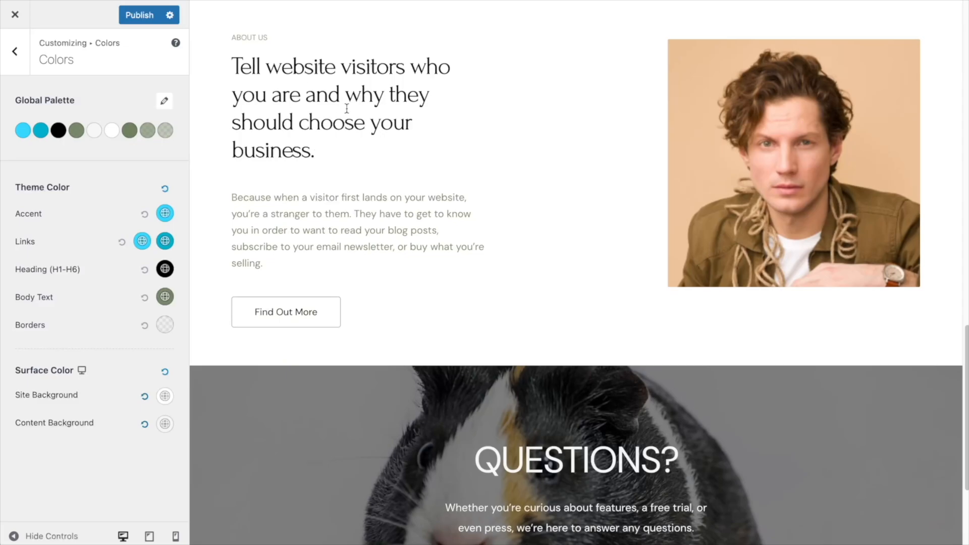
pyautogui.scroll(-1, 325, 149)
pyautogui.scroll(17, 335, 194)
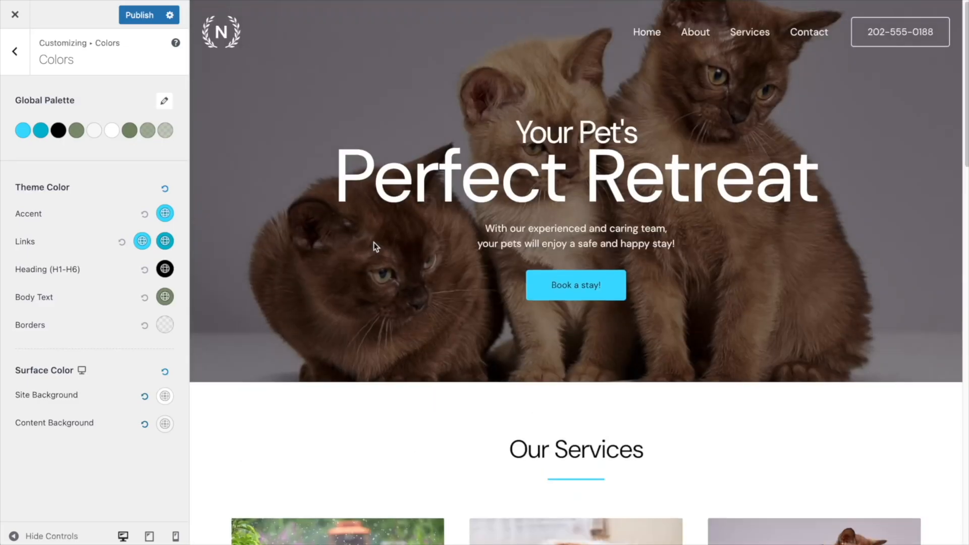
pyautogui.click(139, 14)
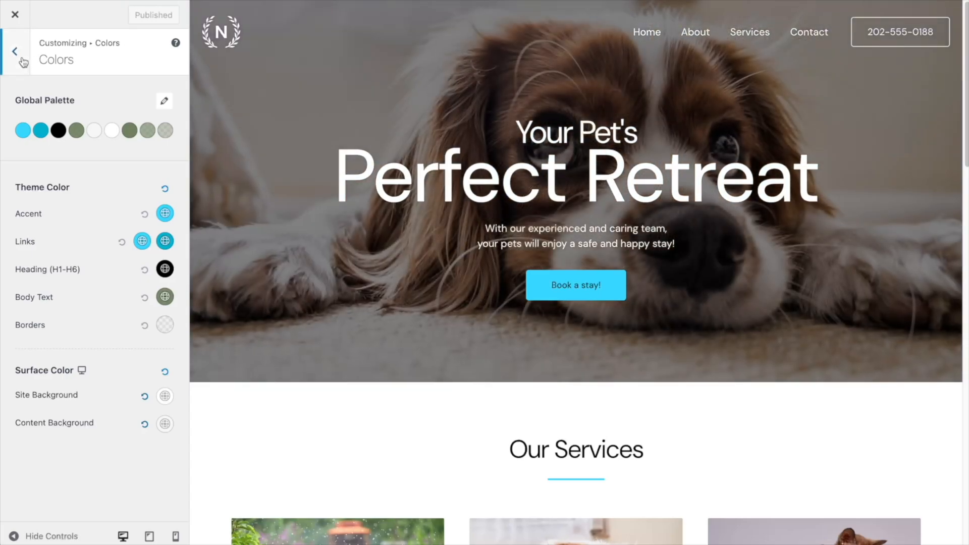
# Step: In the Header Builder, move the Primary Menu to the header's left area beside Site Title & Logo
pyautogui.click(23, 60)
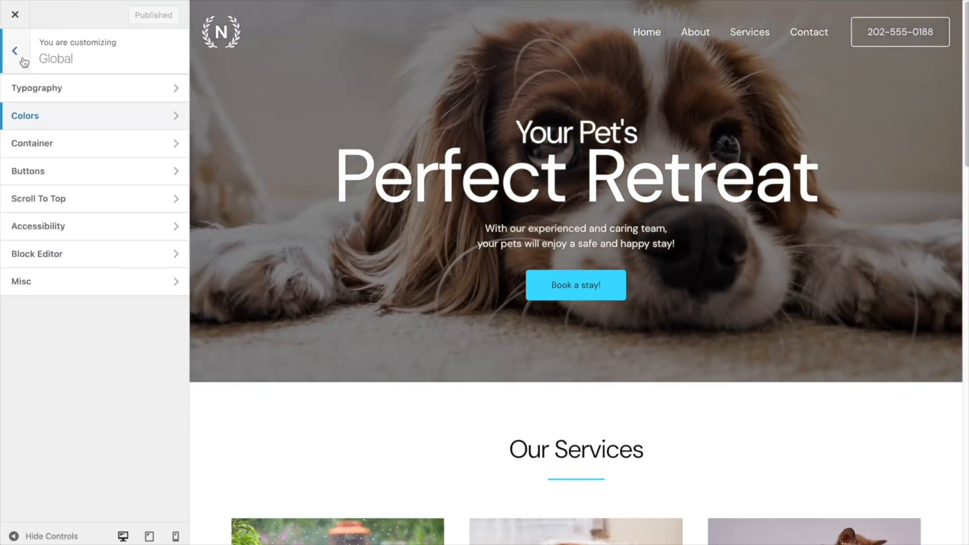
pyautogui.click(15, 50)
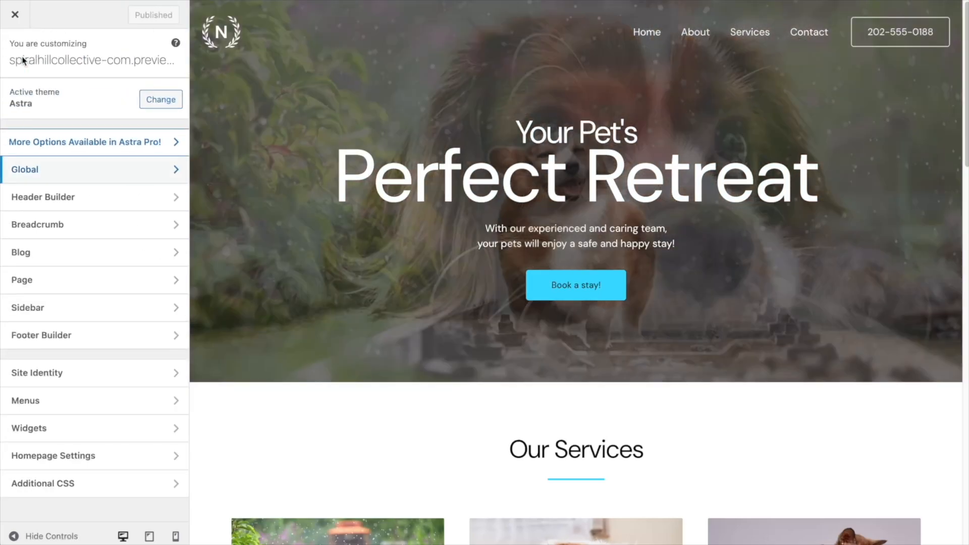
pyautogui.click(41, 197)
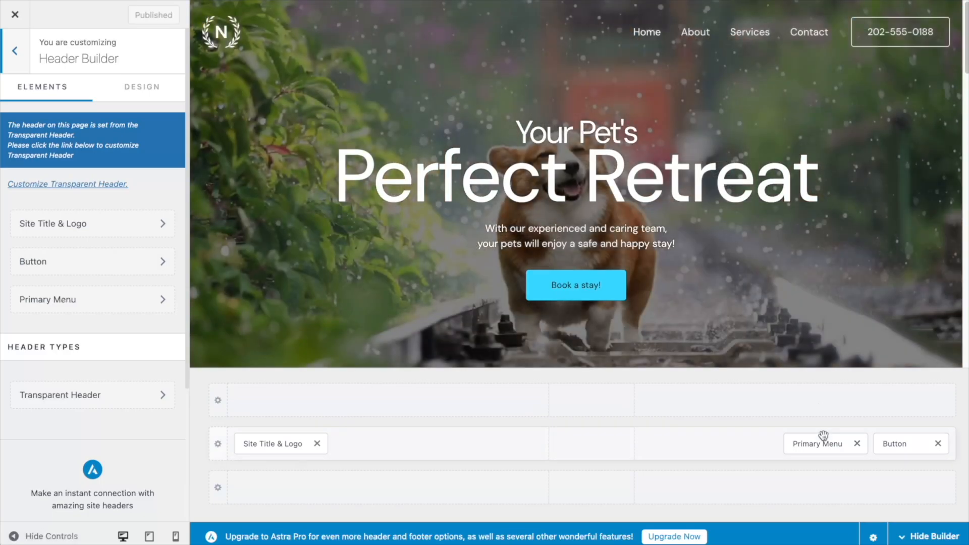
pyautogui.moveTo(820, 443); pyautogui.dragTo(378, 444)
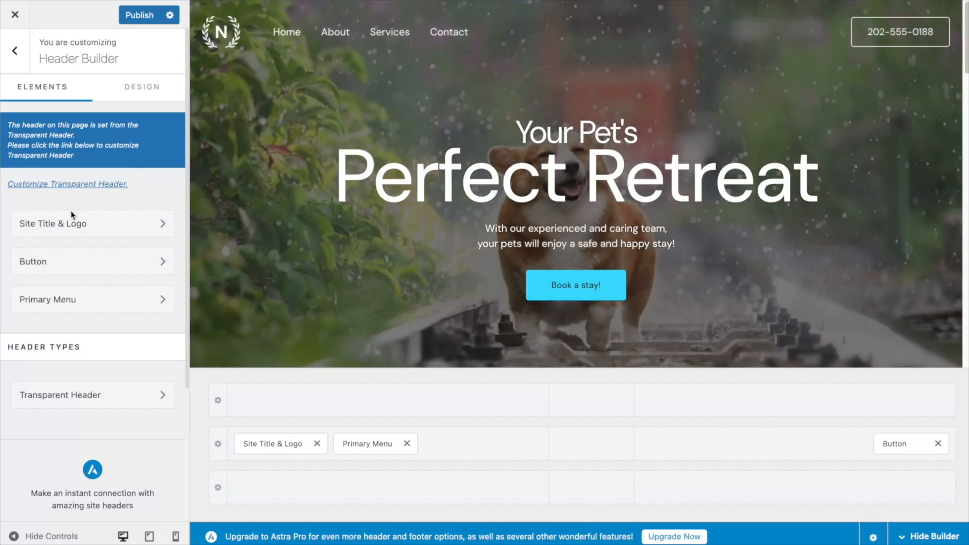
# Step: Remove the logo from the header's Site Title & Logo element and view the media library's choices for a replacement
pyautogui.click(70, 233)
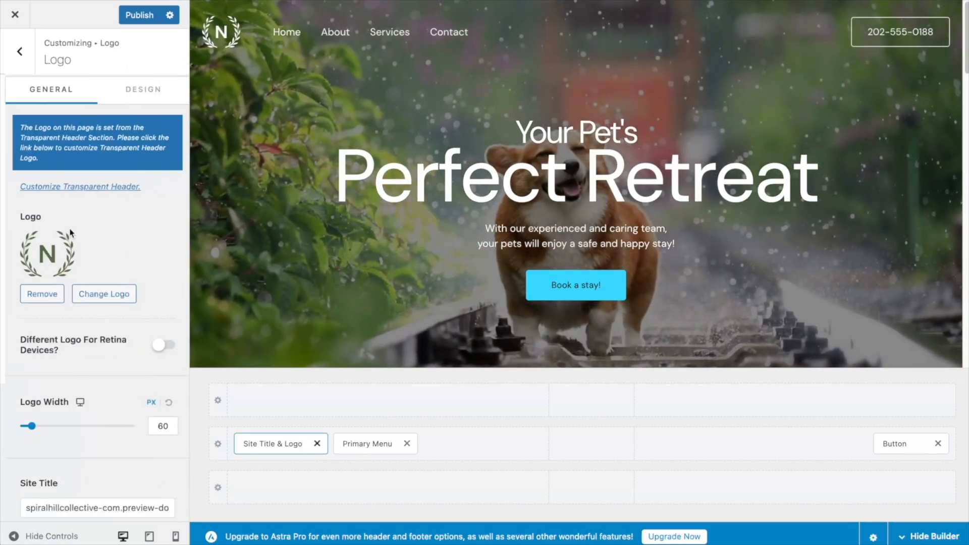
pyautogui.click(36, 294)
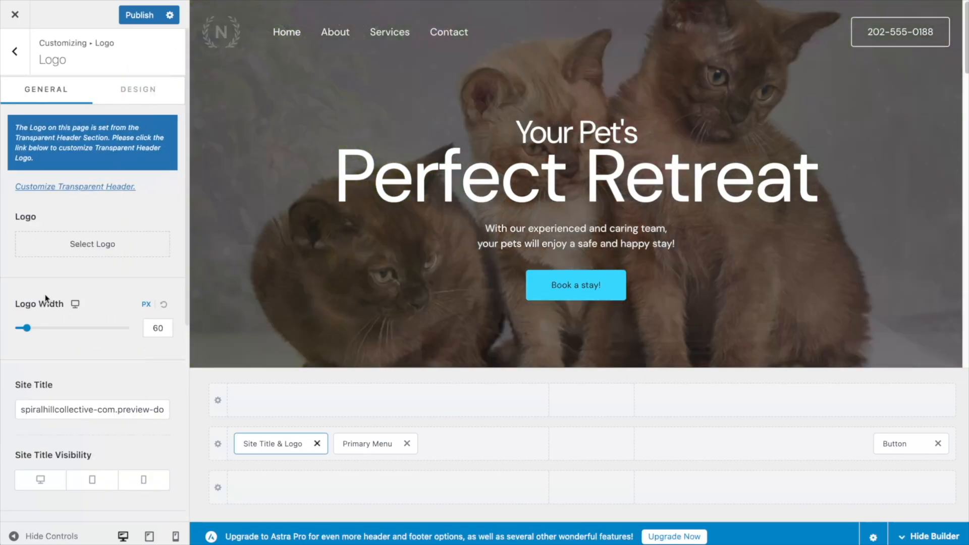
pyautogui.click(105, 250)
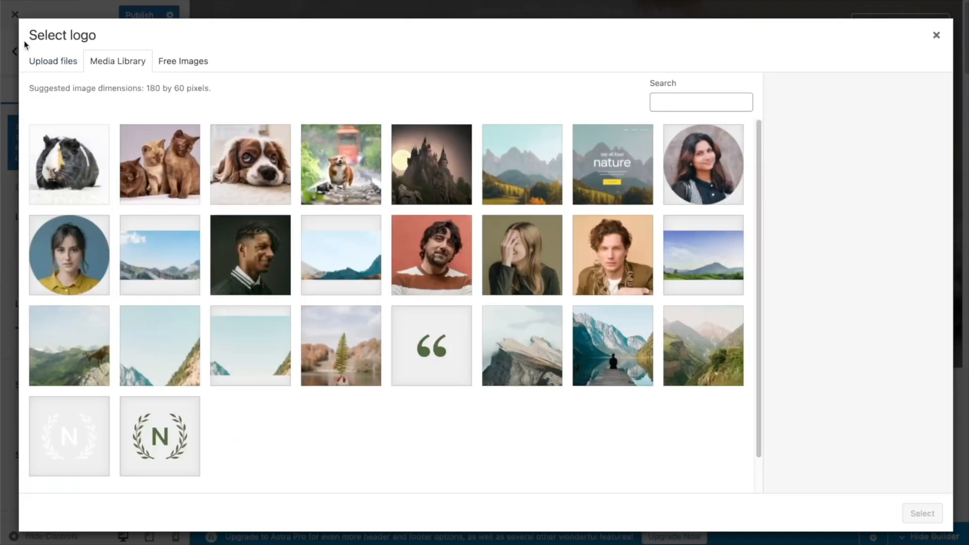
pyautogui.press('Escape')
# Step: Set the logo width to 114 px and enable site title visibility for desktop
pyautogui.moveTo(31, 328)
pyautogui.mouseDown()
pyautogui.moveTo(80, 338)
pyautogui.moveTo(15, 338)
pyautogui.moveTo(37, 339)
pyautogui.mouseUp()
pyautogui.scroll(-3, 71, 347)
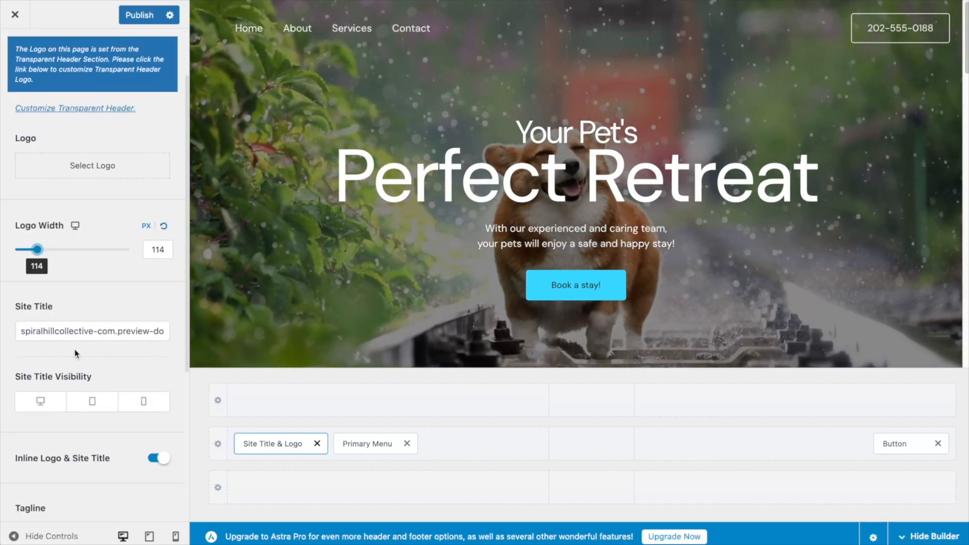
pyautogui.scroll(-8, 86, 379)
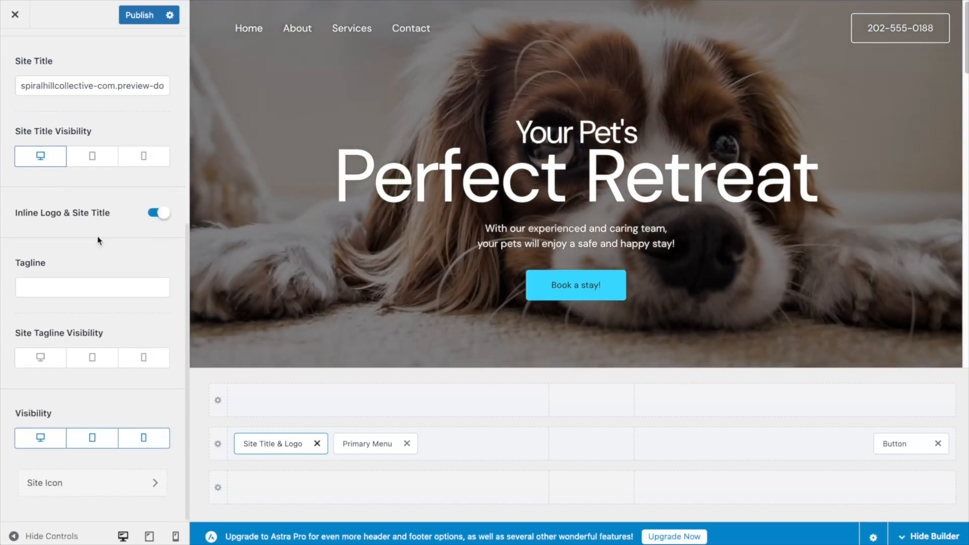
# Step: Set logo-white.svg from the media library as the site icon without cropping it, and publish the changes
pyautogui.click(80, 490)
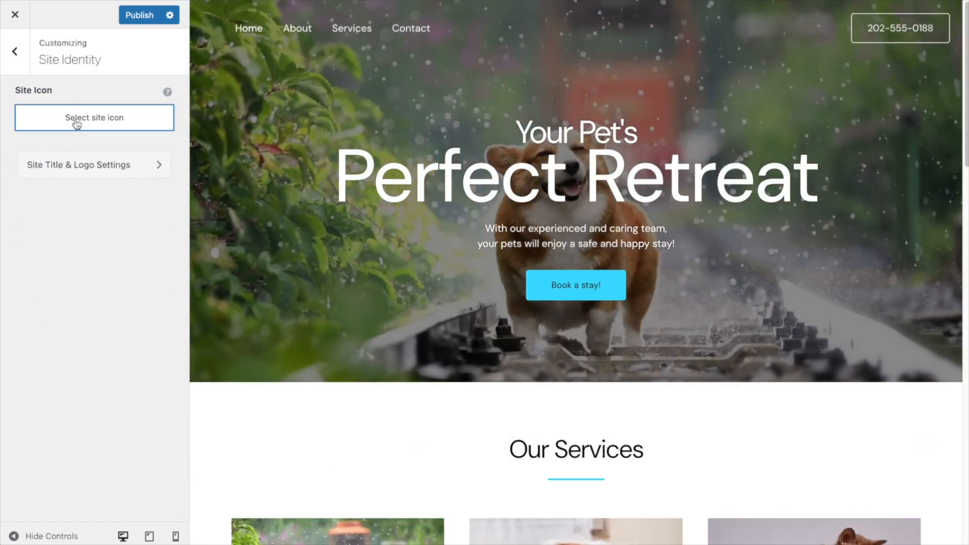
pyautogui.click(77, 125)
pyautogui.click(99, 430)
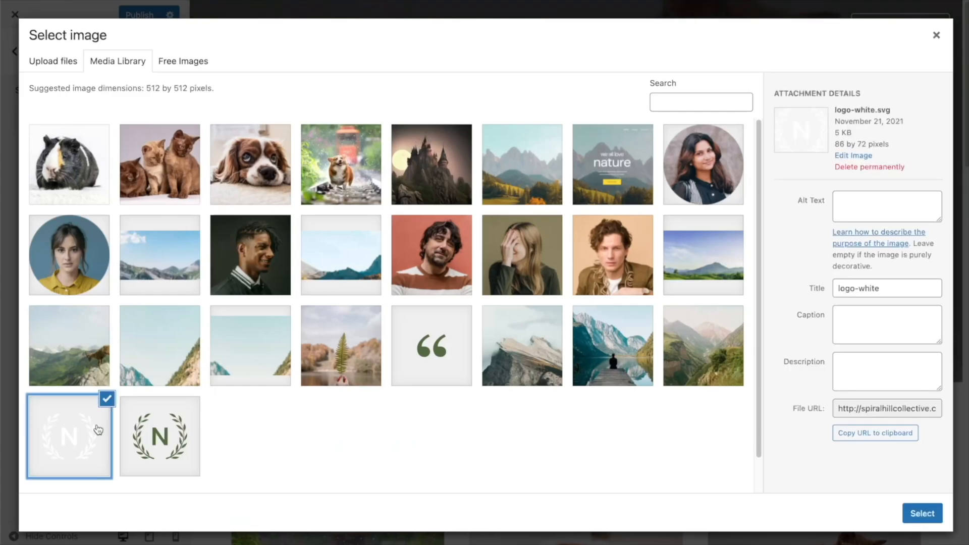
pyautogui.click(927, 520)
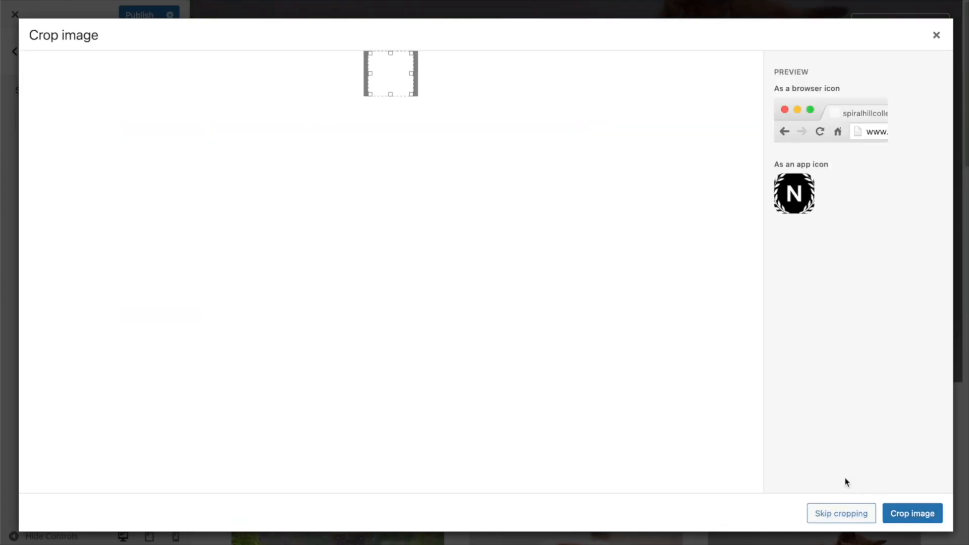
pyautogui.click(927, 514)
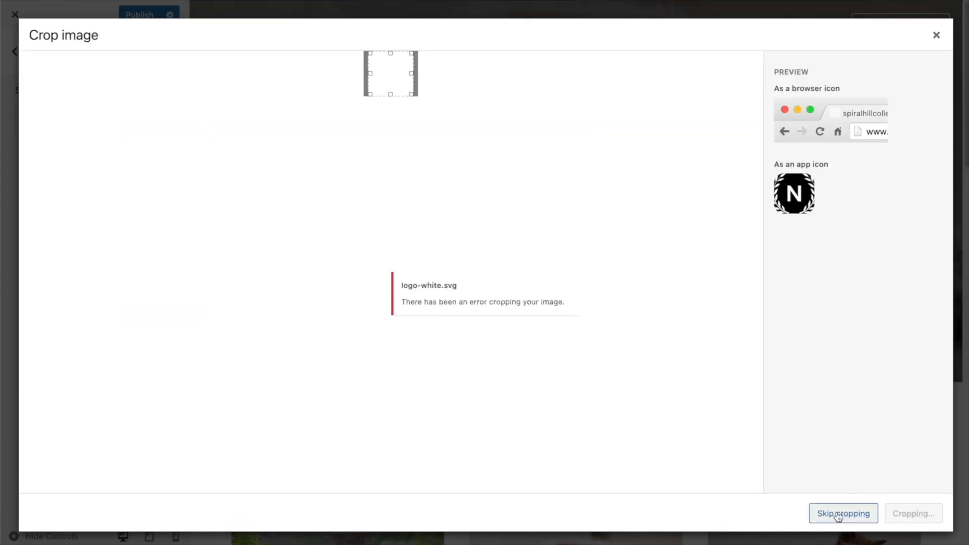
pyautogui.click(835, 513)
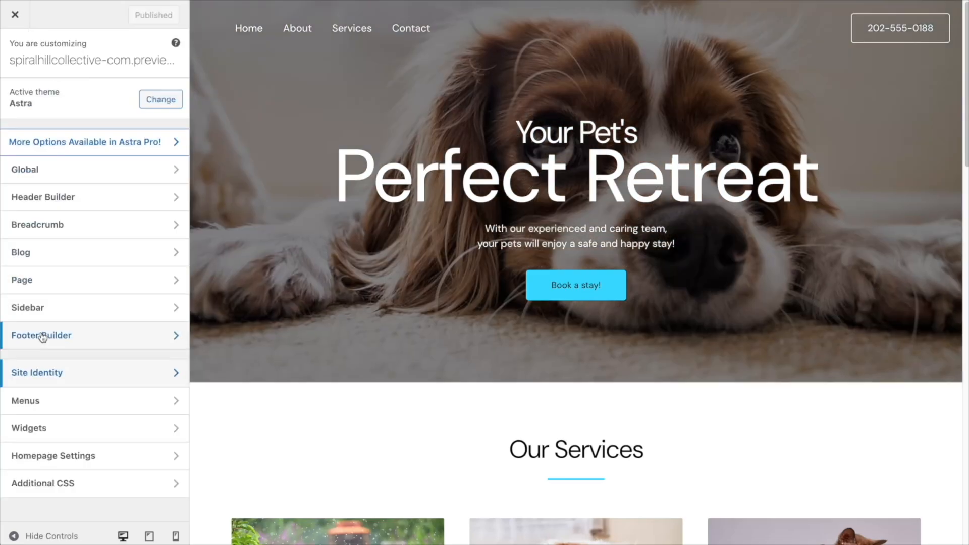
# Step: In the Footer Builder, try HTML 1 in the bottom row and Copyright in the top row, and move both back to their middle-row columns
pyautogui.click(43, 335)
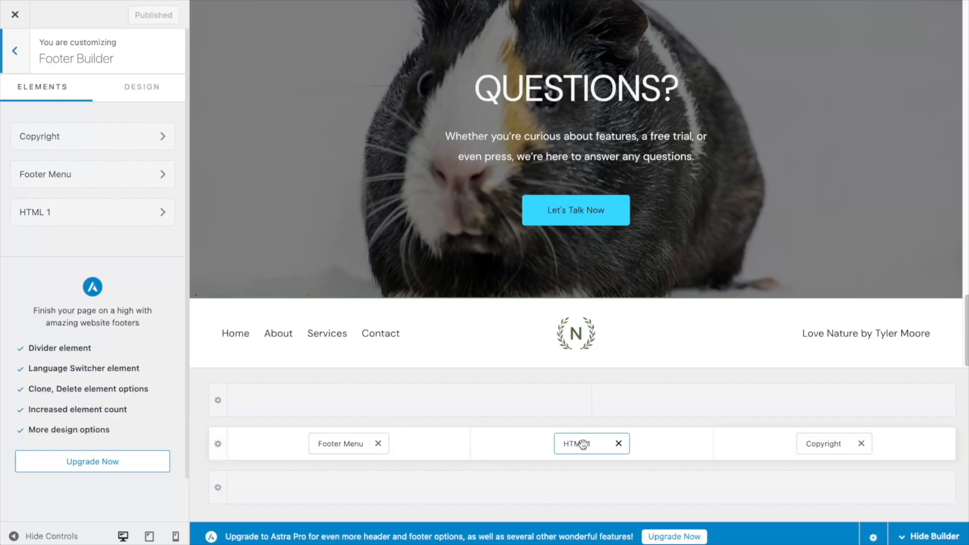
pyautogui.moveTo(583, 444); pyautogui.dragTo(328, 499)
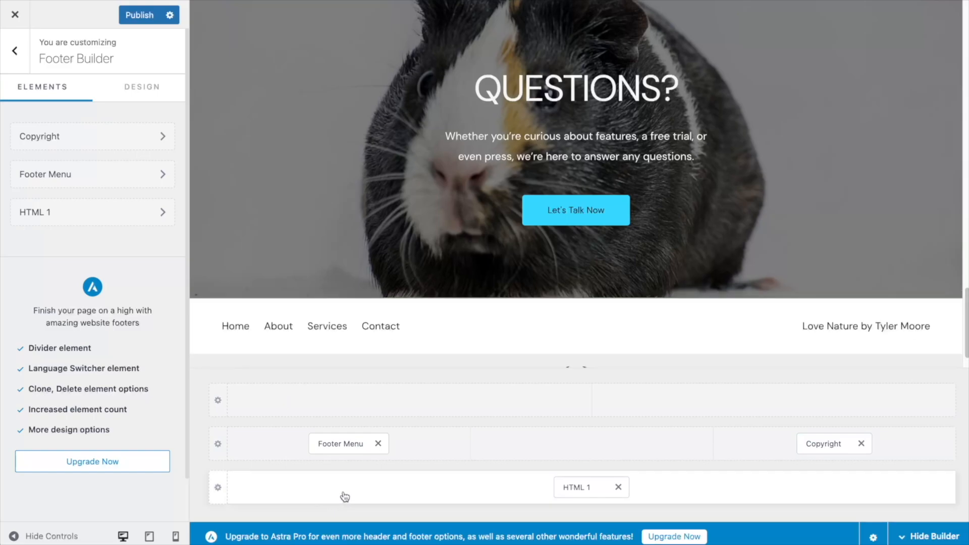
pyautogui.moveTo(832, 444); pyautogui.dragTo(644, 407)
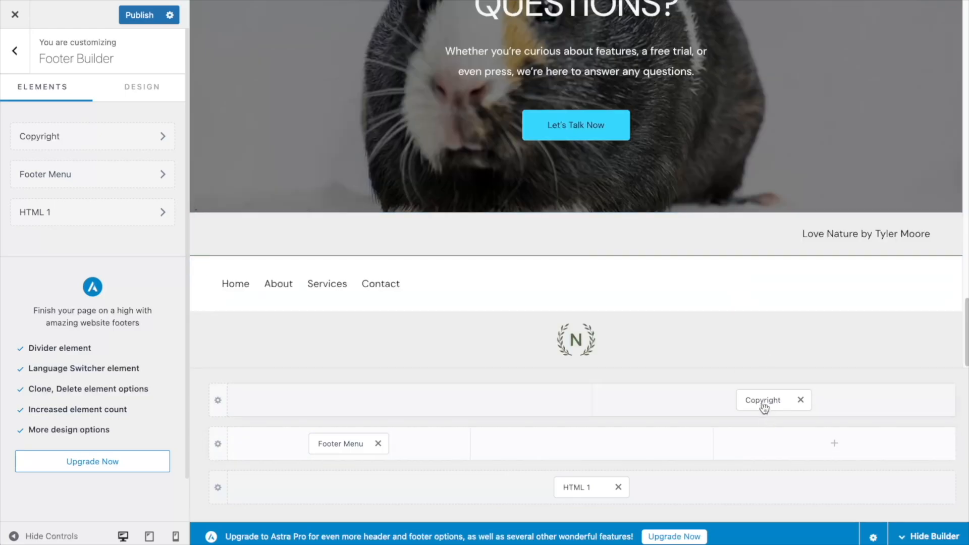
pyautogui.moveTo(764, 408); pyautogui.dragTo(817, 444)
pyautogui.moveTo(579, 488); pyautogui.dragTo(576, 458)
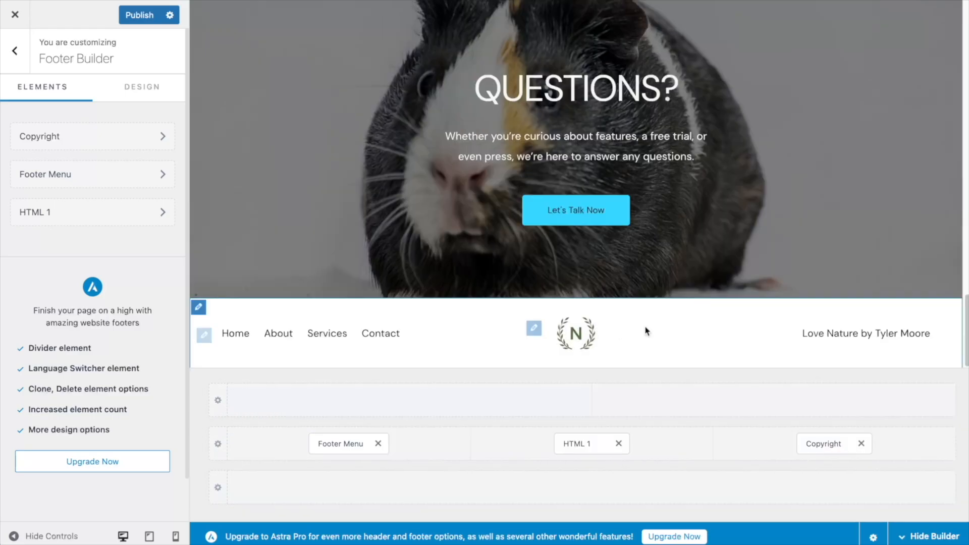
# Step: Publish the footer changes and open the Main Menu for editing
pyautogui.click(534, 332)
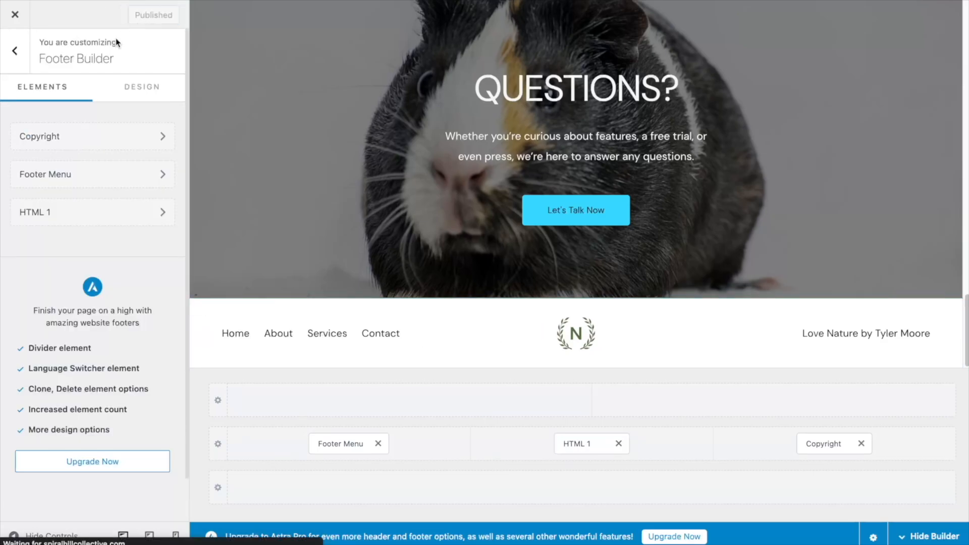
pyautogui.click(15, 51)
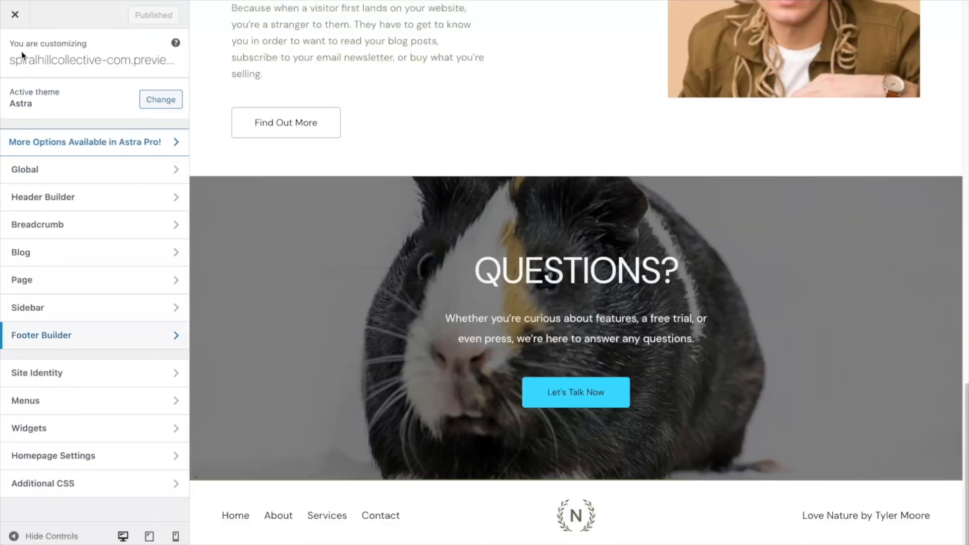
pyautogui.click(83, 404)
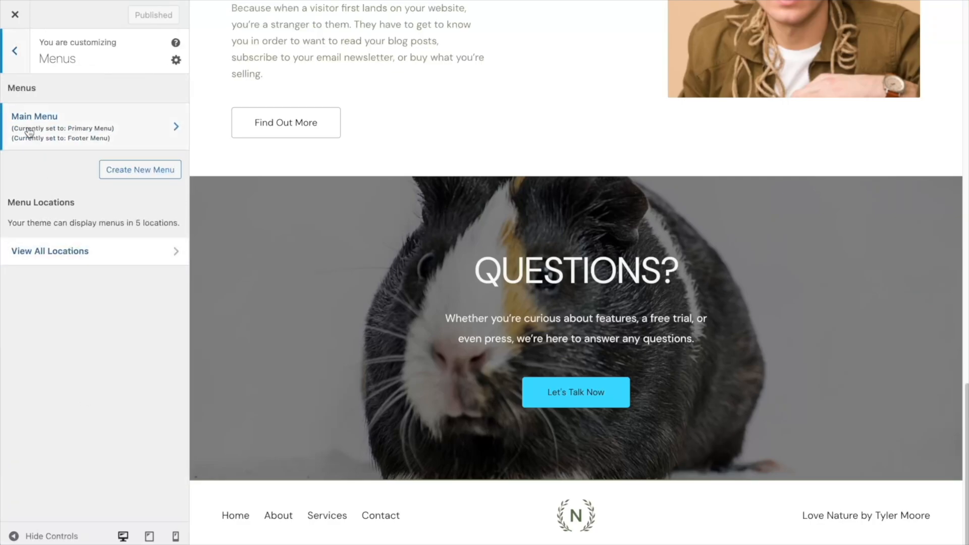
pyautogui.click(89, 133)
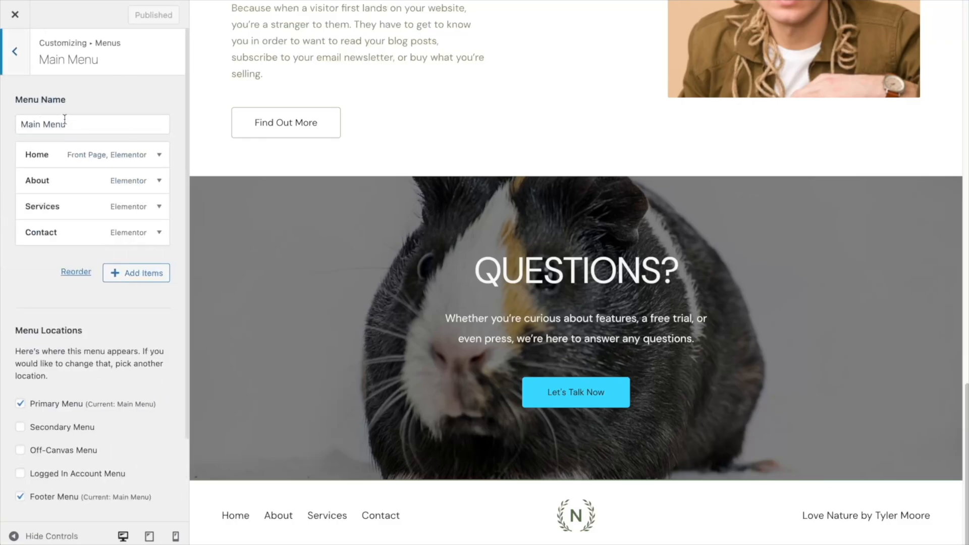
# Step: Move About below Services in the Main Menu, trying it as a Services sub-item before placing it at top level
pyautogui.scroll(20, 226, 220)
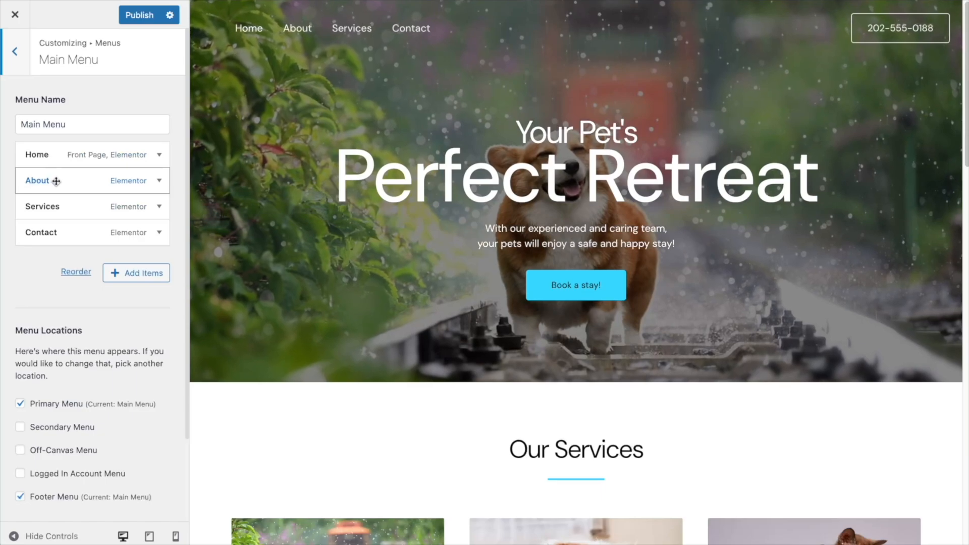
pyautogui.moveTo(56, 182); pyautogui.dragTo(69, 207)
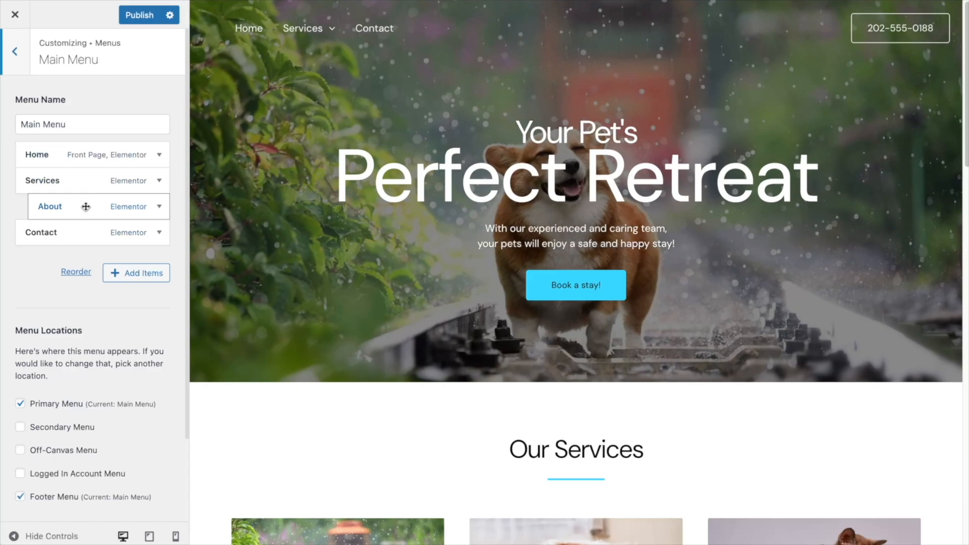
pyautogui.moveTo(85, 206); pyautogui.dragTo(65, 209)
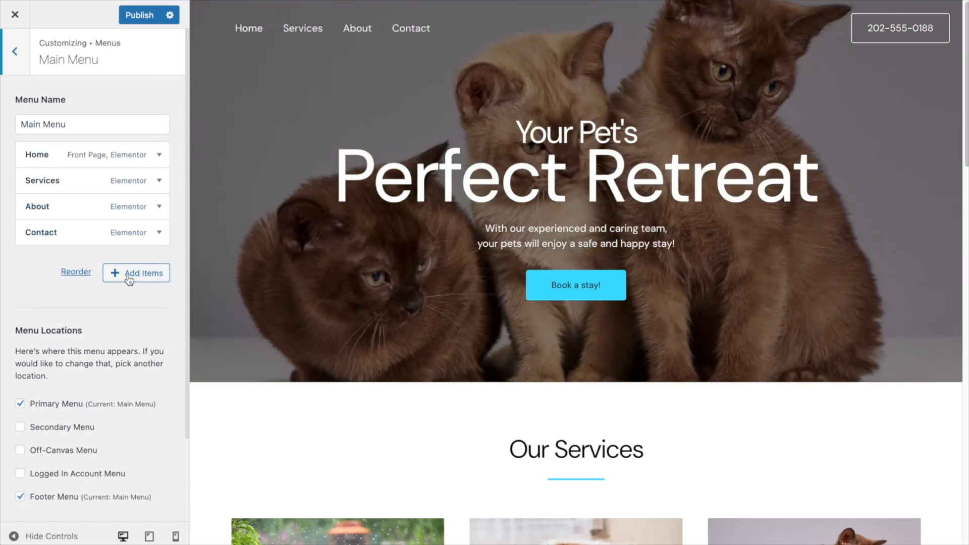
# Step: Look through the post, page and custom link options for adding menu items, and return to the main customizer options
pyautogui.click(132, 278)
pyautogui.click(253, 255)
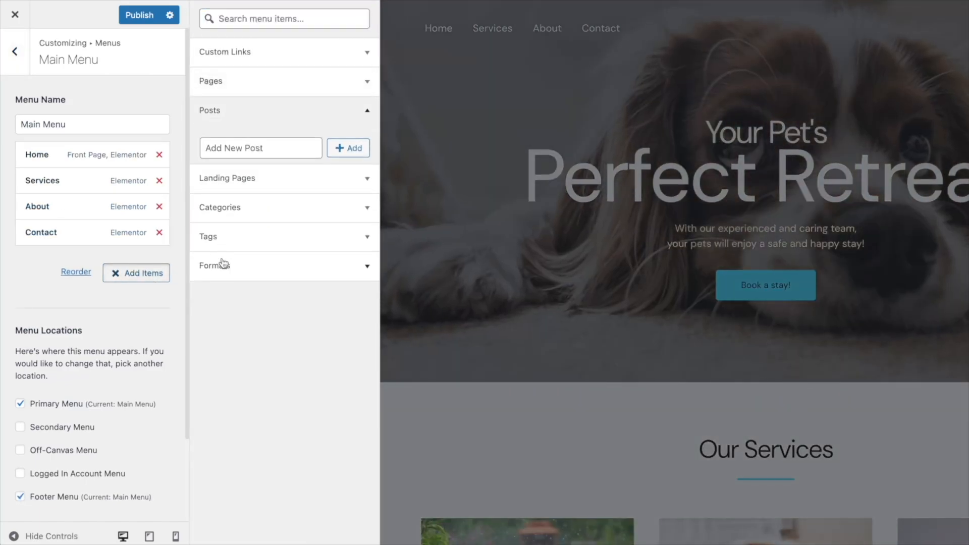
pyautogui.click(233, 82)
pyautogui.click(237, 50)
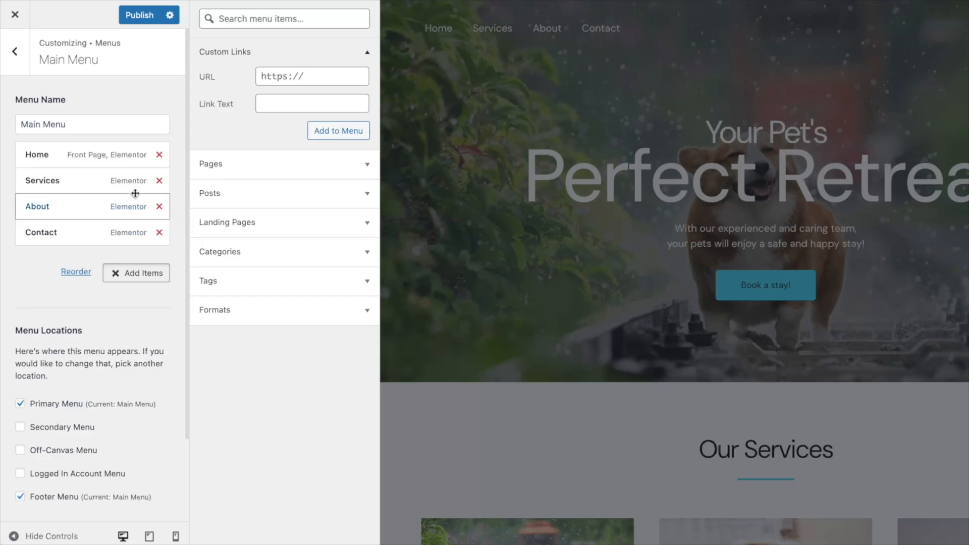
pyautogui.click(28, 64)
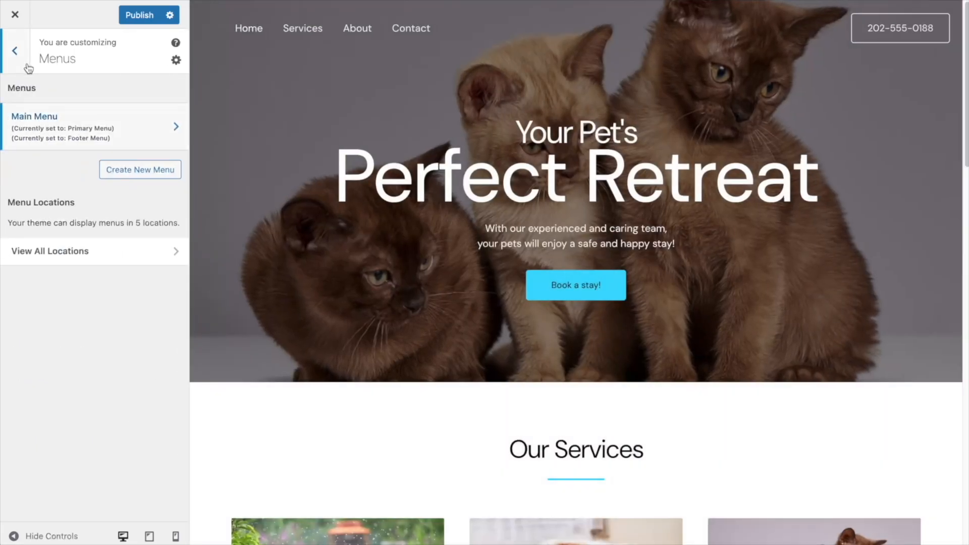
pyautogui.click(13, 51)
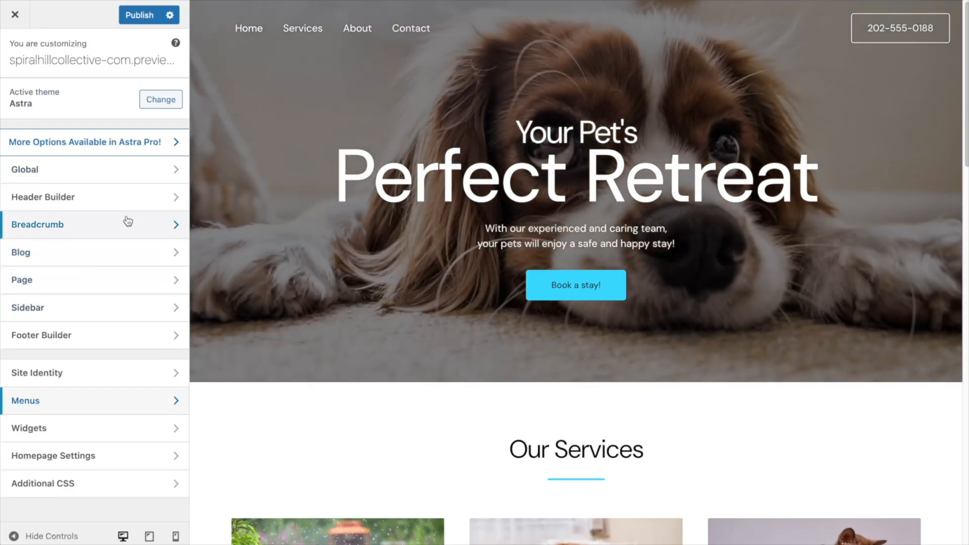
# Step: Publish the reordered menu, and leave the customizer to open the Home page for editing with Elementor
pyautogui.scroll(-7, 261, 237)
pyautogui.scroll(7, 261, 237)
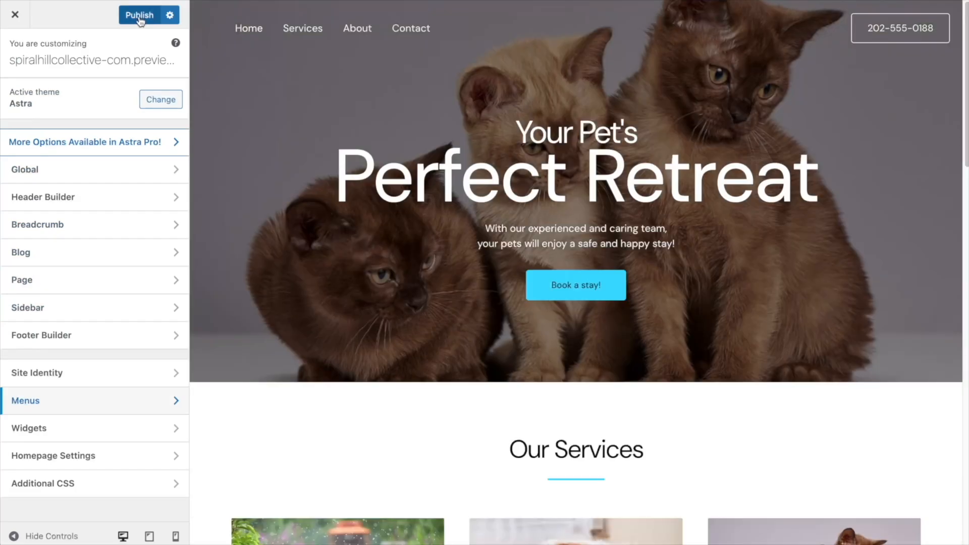
pyautogui.click(140, 16)
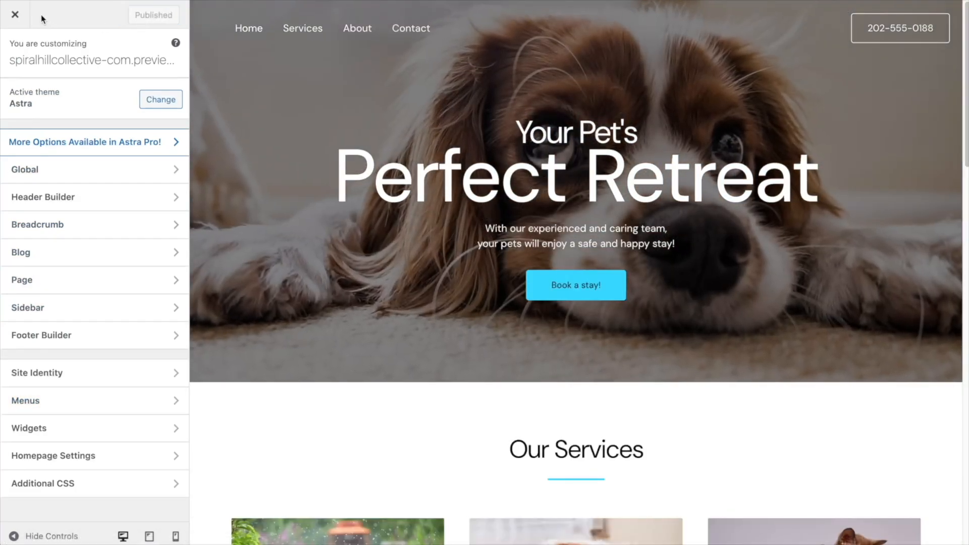
pyautogui.click(25, 17)
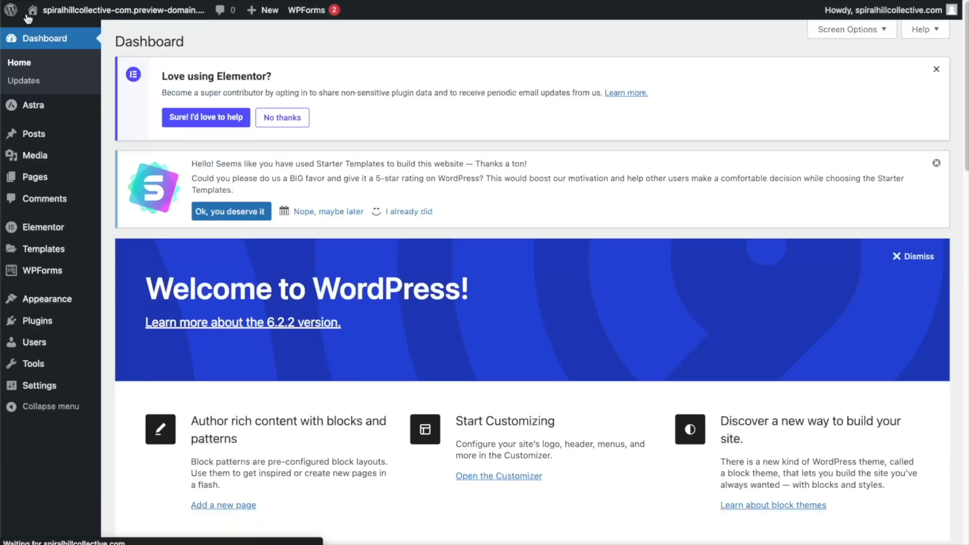
pyautogui.click(47, 183)
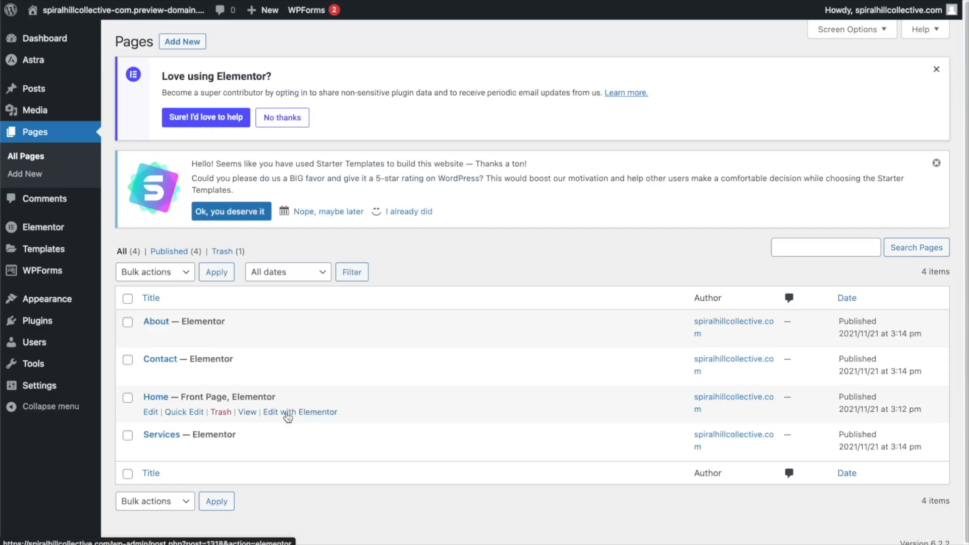
pyautogui.click(286, 412)
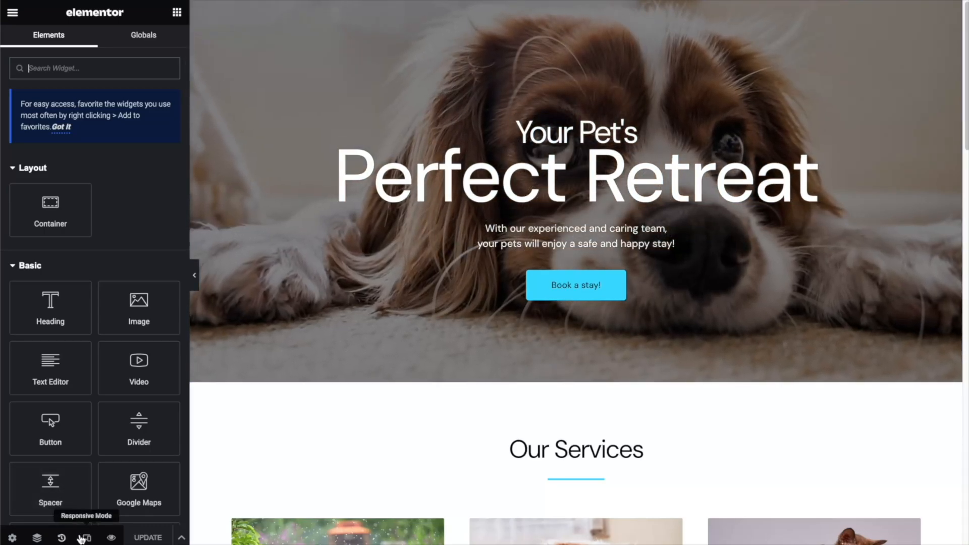
# Step: Turn on responsive mode, compare the tablet and mobile portrait previews of the Home page, and return to tablet
pyautogui.click(81, 538)
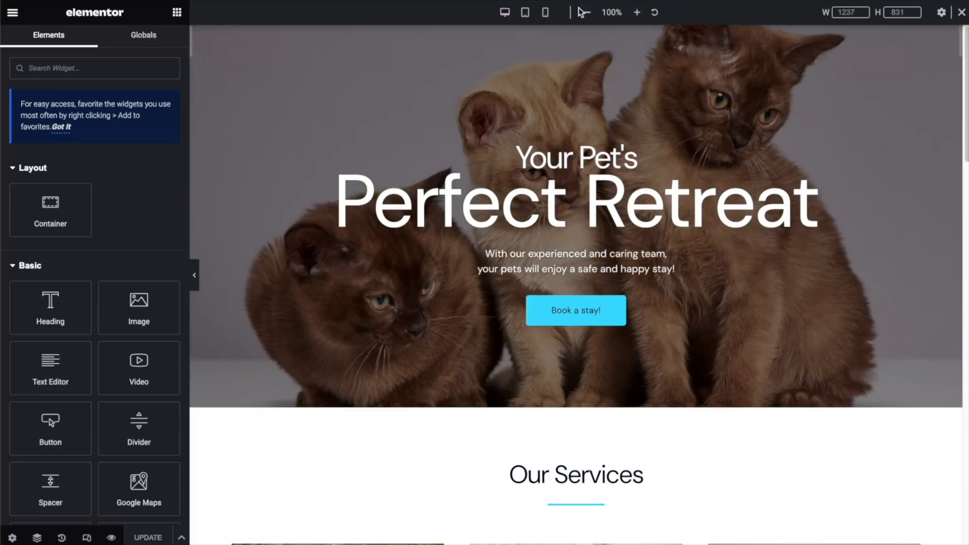
pyautogui.click(526, 13)
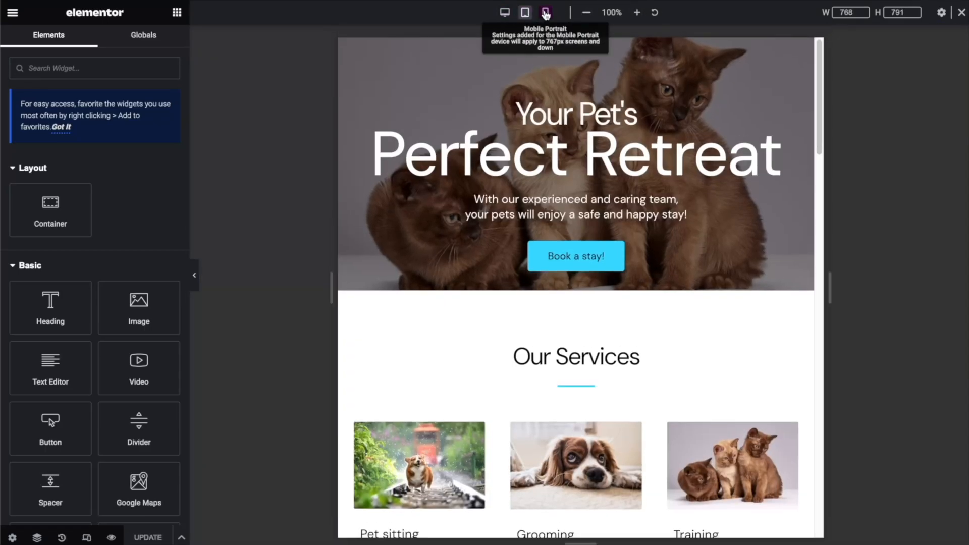
pyautogui.click(546, 14)
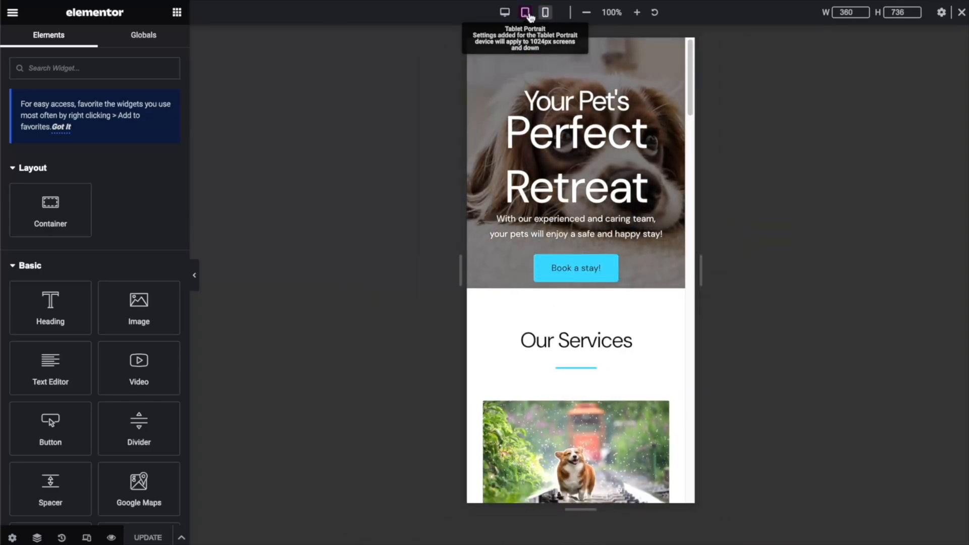
pyautogui.click(528, 14)
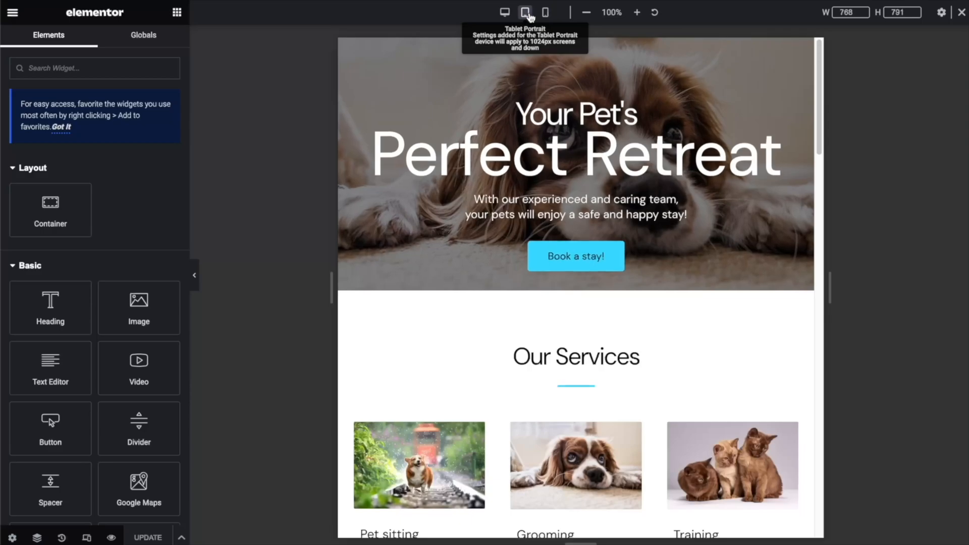
# Step: Widen the middle column holding the testimonial quote in the tablet portrait layout
pyautogui.scroll(-12, 580, 165)
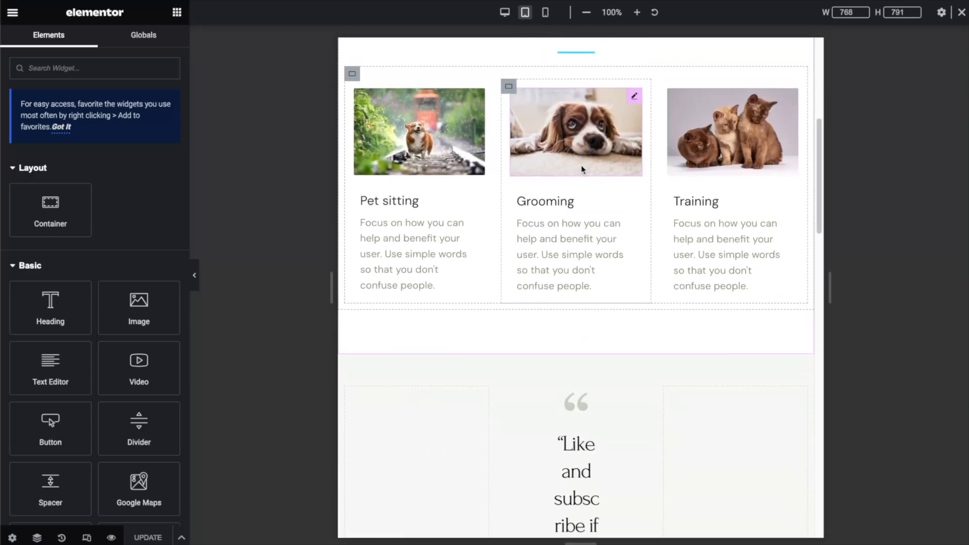
pyautogui.scroll(3, 583, 171)
pyautogui.click(596, 192)
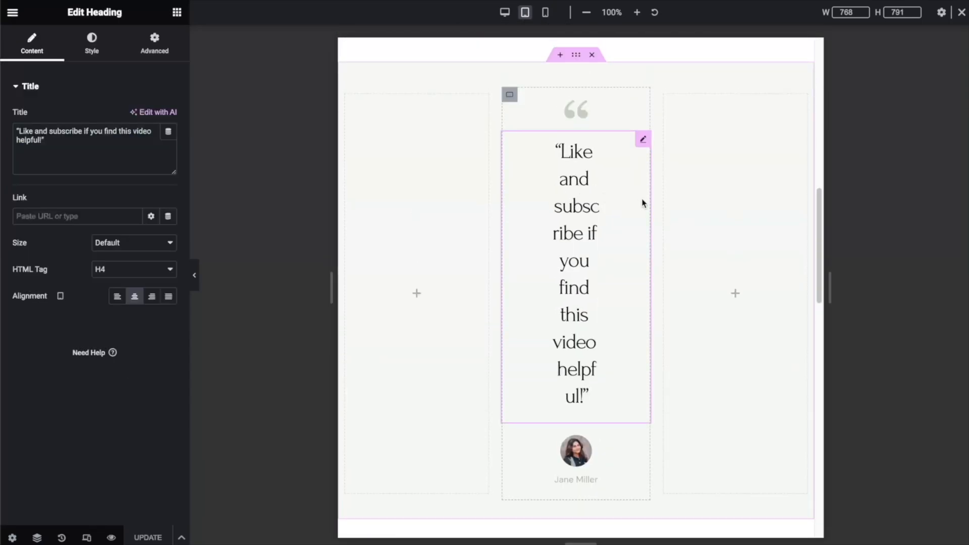
pyautogui.moveTo(648, 199); pyautogui.dragTo(738, 207)
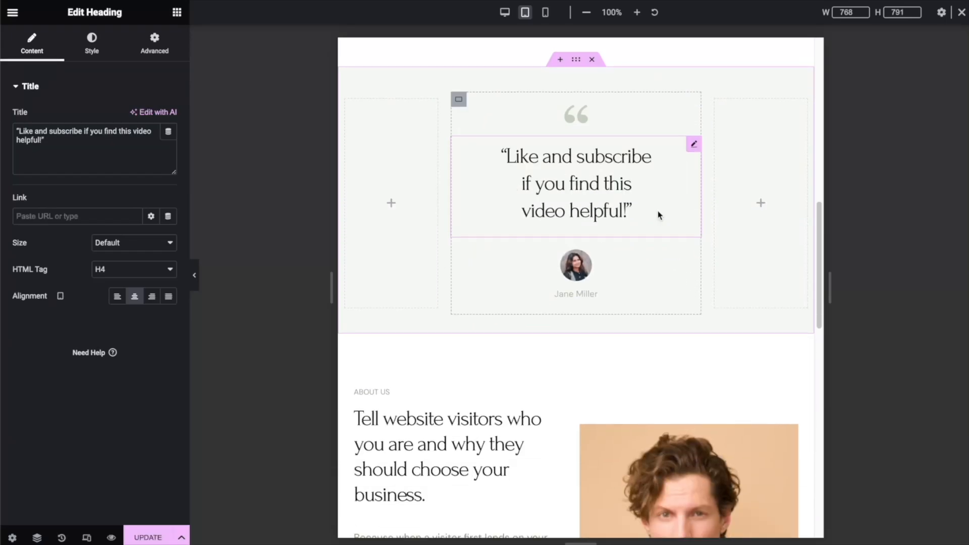
# Step: Set animal-guinea-pig-mascot-5177876.jpg from the media library as the tablet background image of the QUESTIONS? container
pyautogui.scroll(8, 659, 214)
pyautogui.scroll(-10, 679, 331)
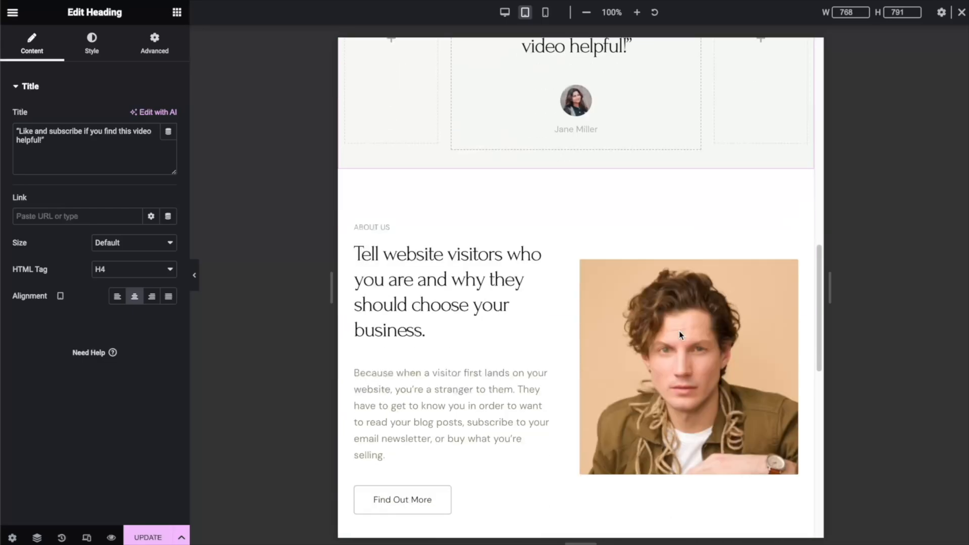
pyautogui.scroll(-1, 679, 331)
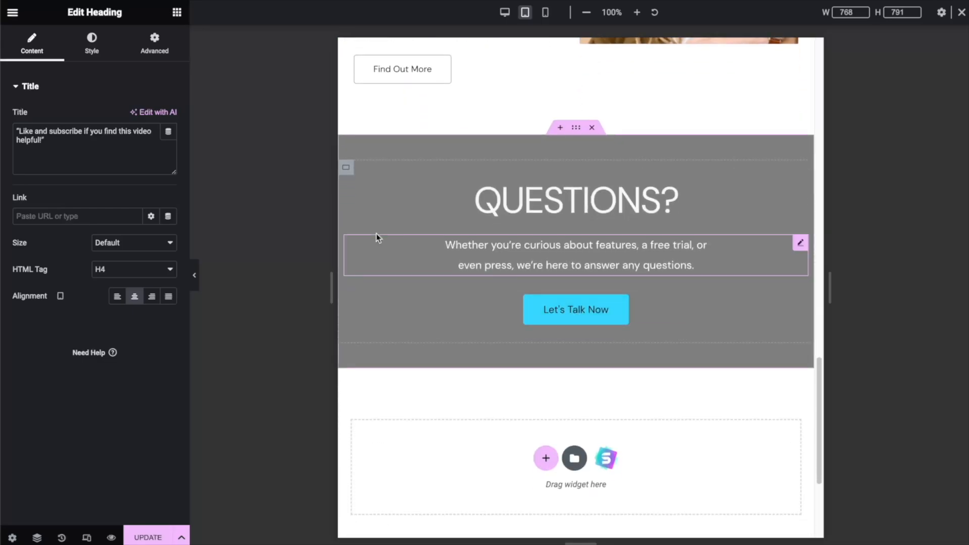
pyautogui.click(576, 128)
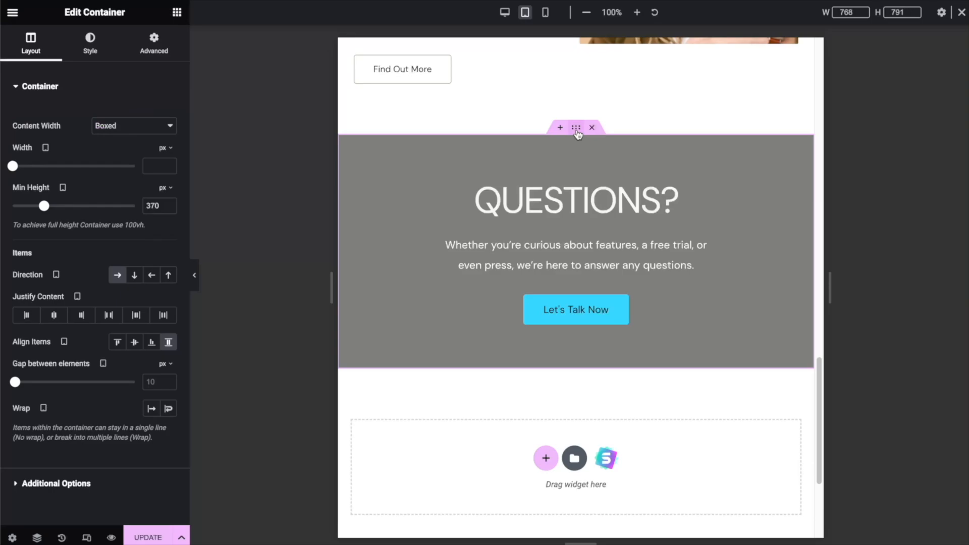
pyautogui.click(107, 56)
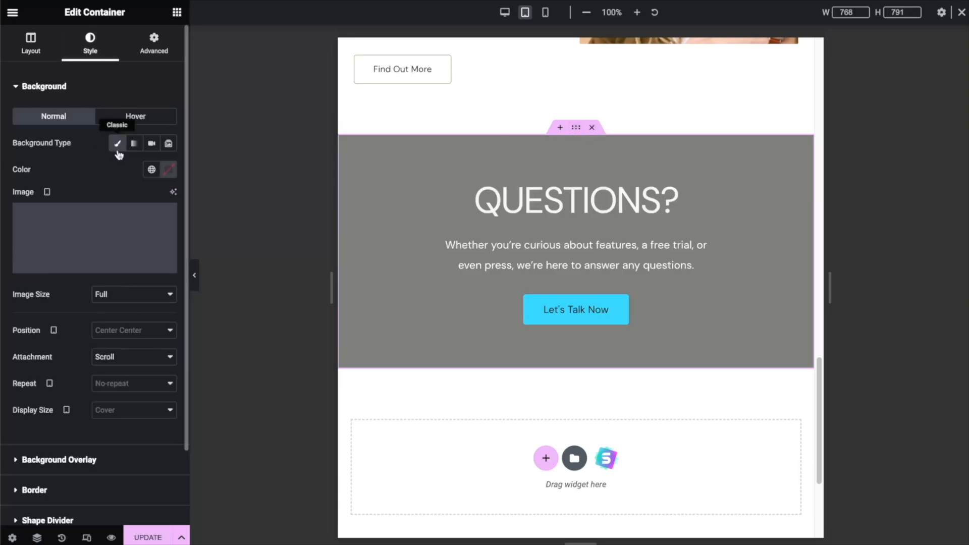
pyautogui.moveTo(103, 244)
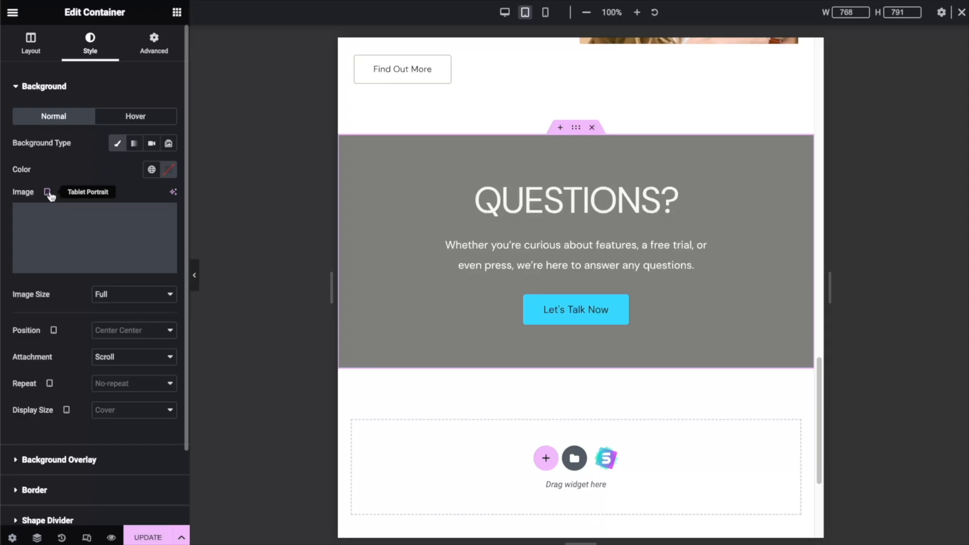
pyautogui.moveTo(62, 228)
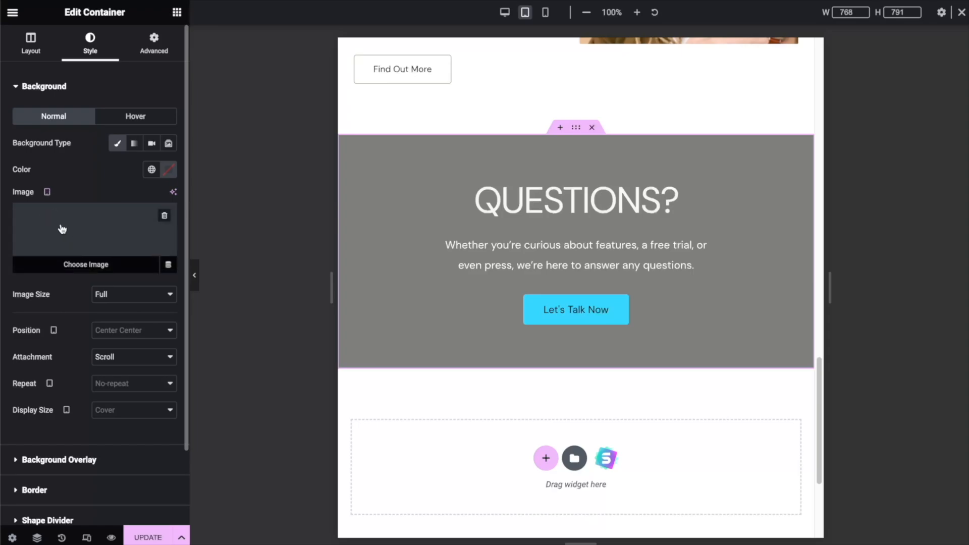
pyautogui.click(99, 268)
pyautogui.click(192, 189)
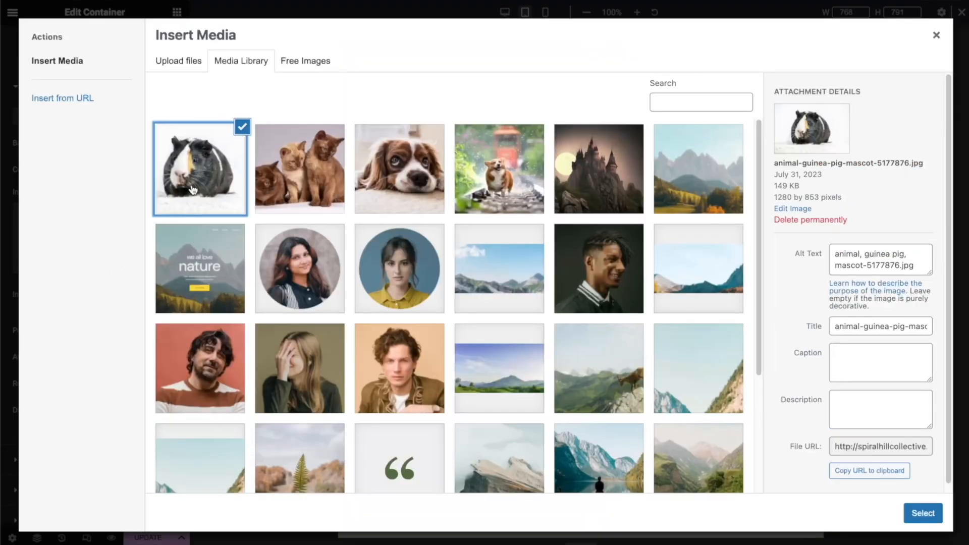
pyautogui.click(925, 515)
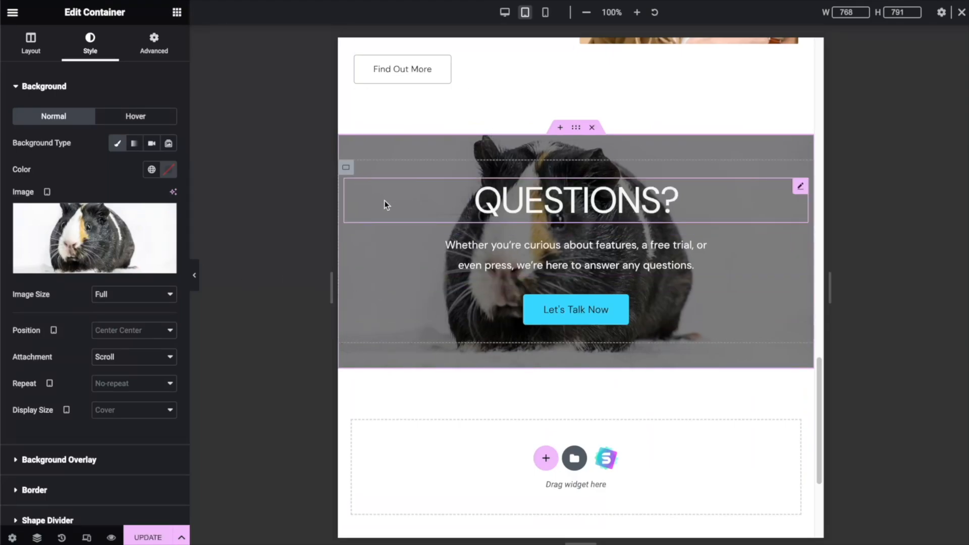
# Step: Set the guinea pig photo from the media library as the mobile background image of the Home page's QUESTIONS? container
pyautogui.click(545, 12)
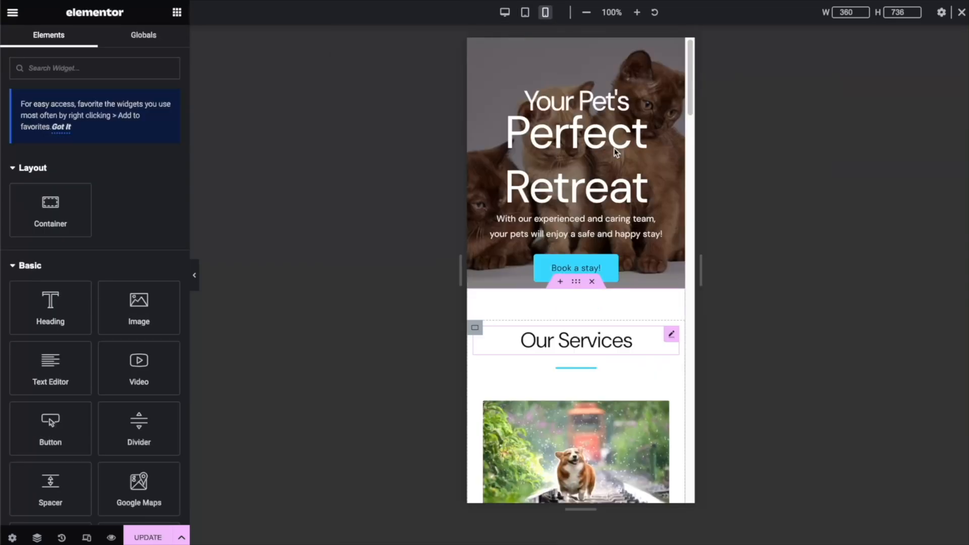
pyautogui.scroll(-10, 611, 150)
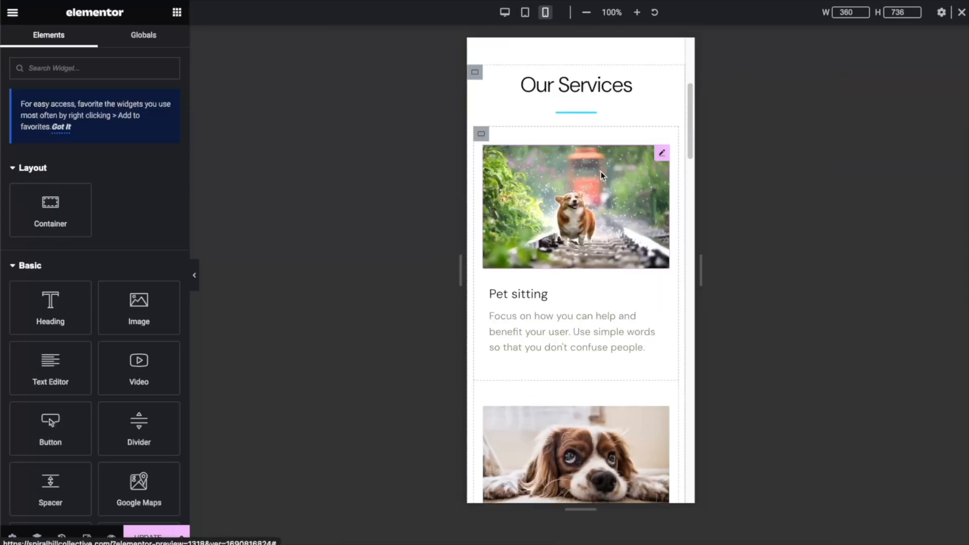
pyautogui.scroll(-12, 598, 184)
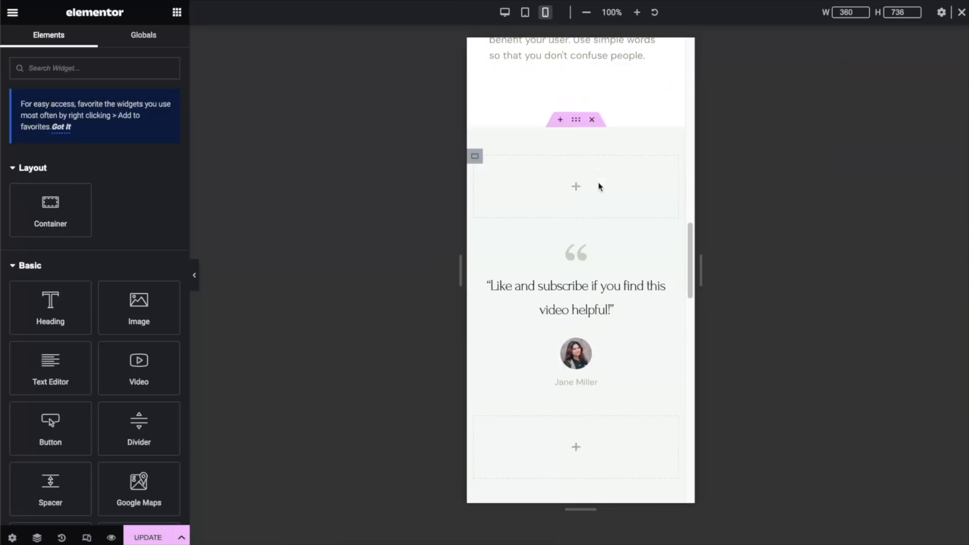
pyautogui.scroll(-10, 598, 184)
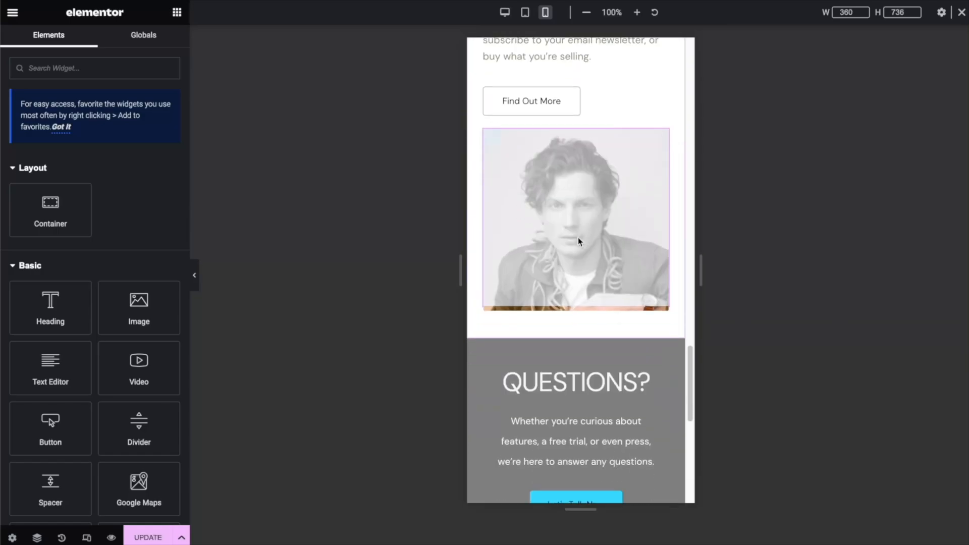
pyautogui.scroll(-3, 580, 191)
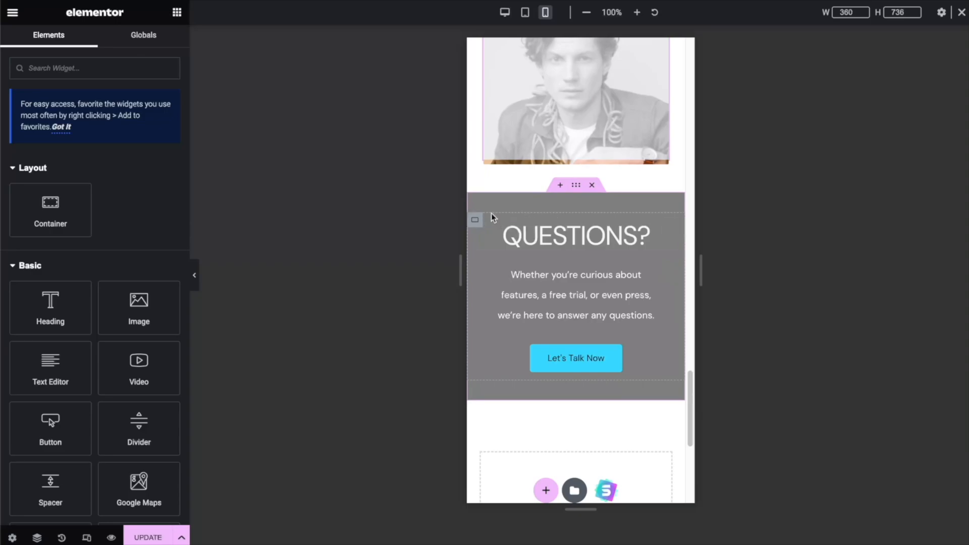
pyautogui.click(579, 190)
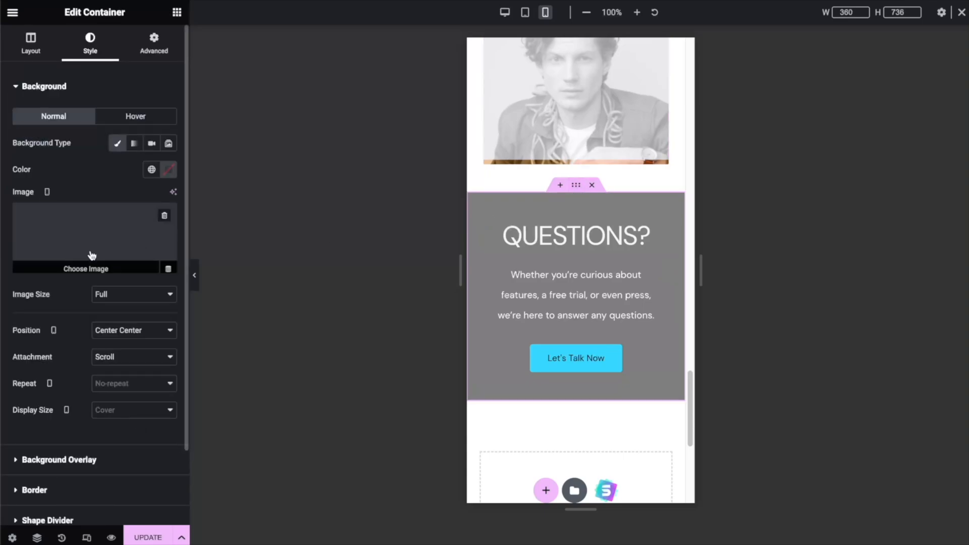
pyautogui.click(89, 268)
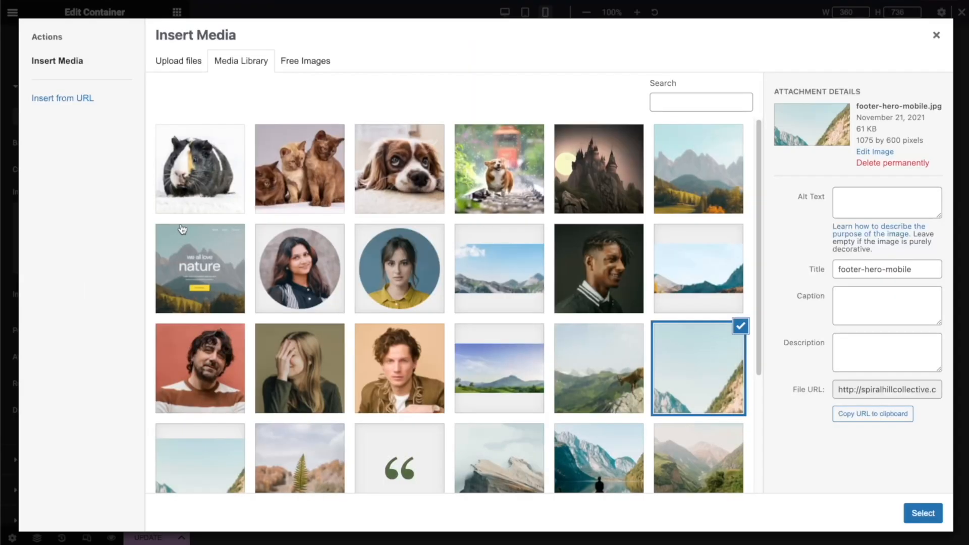
pyautogui.click(204, 181)
pyautogui.click(918, 512)
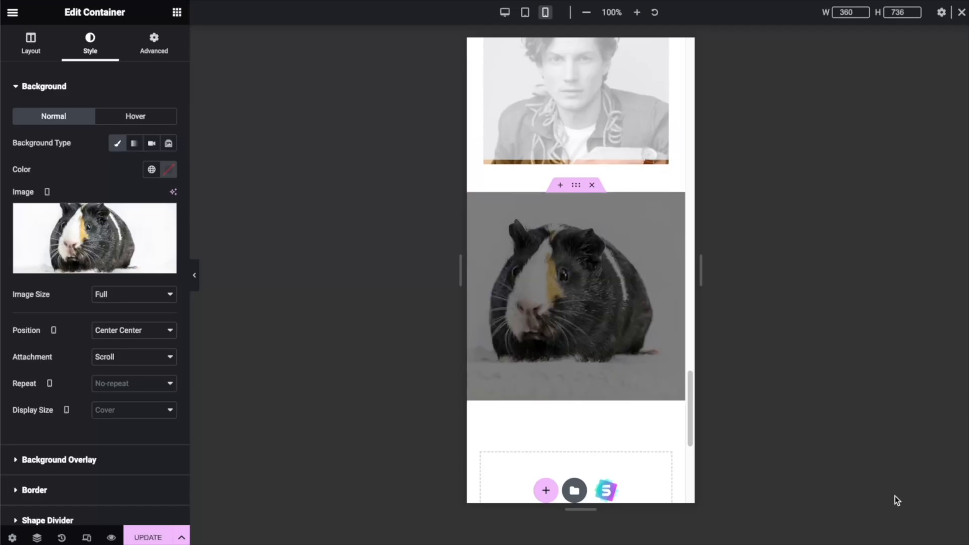
# Step: Widen the mobile preview to check how the Home page adapts, and look over the live Home page
pyautogui.scroll(3, 633, 386)
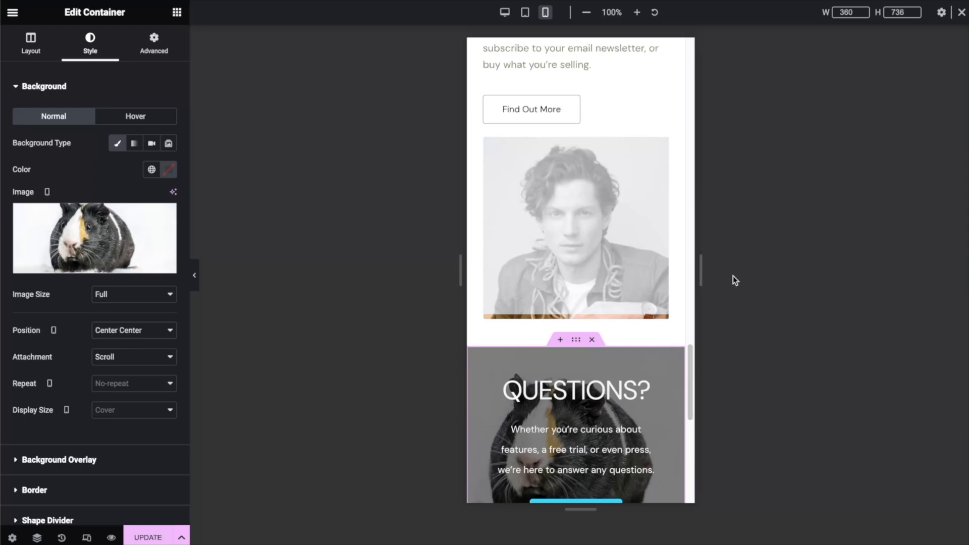
pyautogui.moveTo(699, 272); pyautogui.dragTo(930, 281)
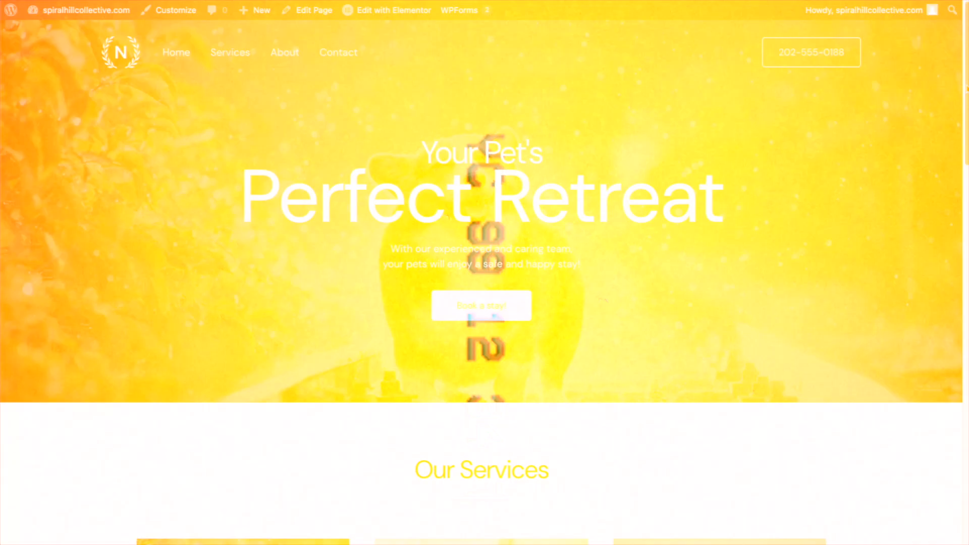
pyautogui.scroll(-2, 967, 101)
pyautogui.moveTo(967, 101); pyautogui.dragTo(883, 64)
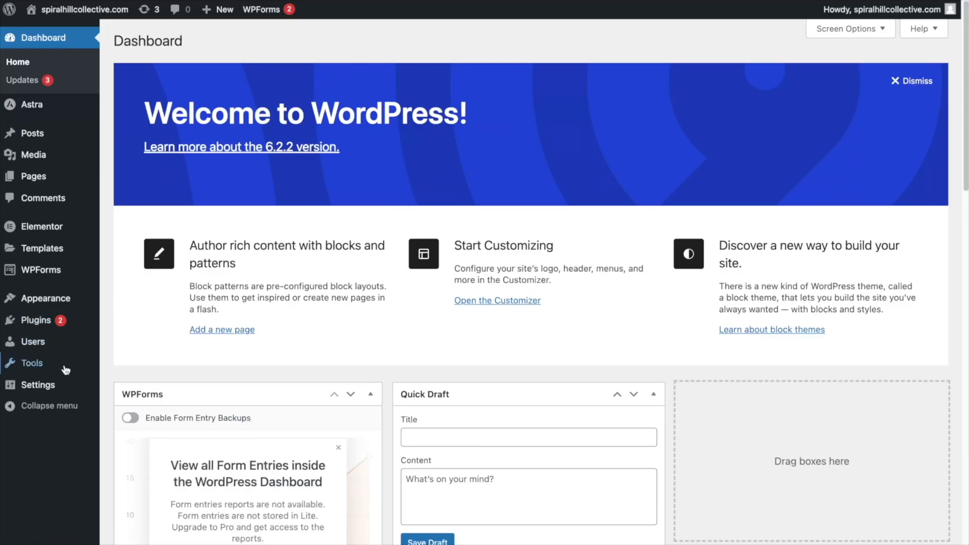
# Step: In the general settings, enter the site title "Perfect Pet Reatreat" and the tagline "Where your pets go to relax!"
pyautogui.moveTo(58, 385)
pyautogui.click(107, 384)
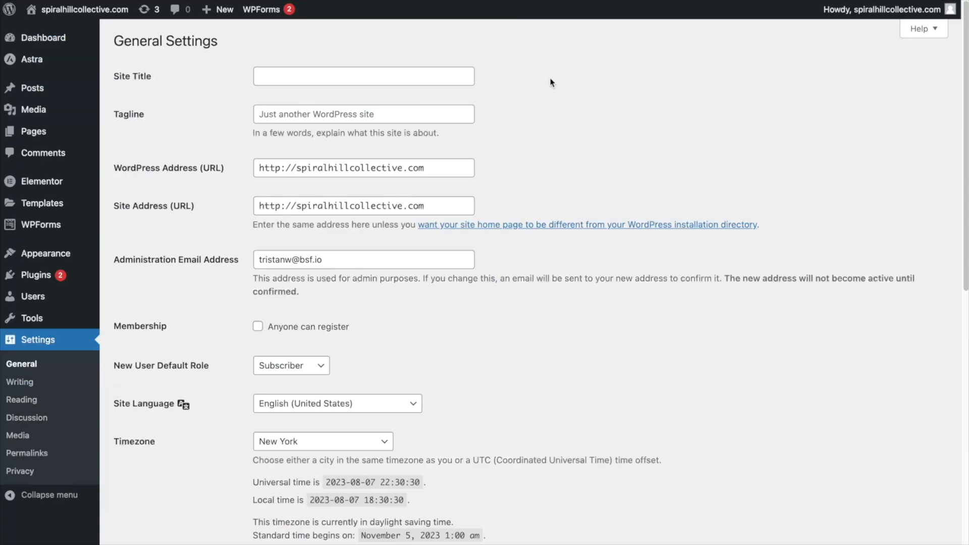
pyautogui.click(414, 77)
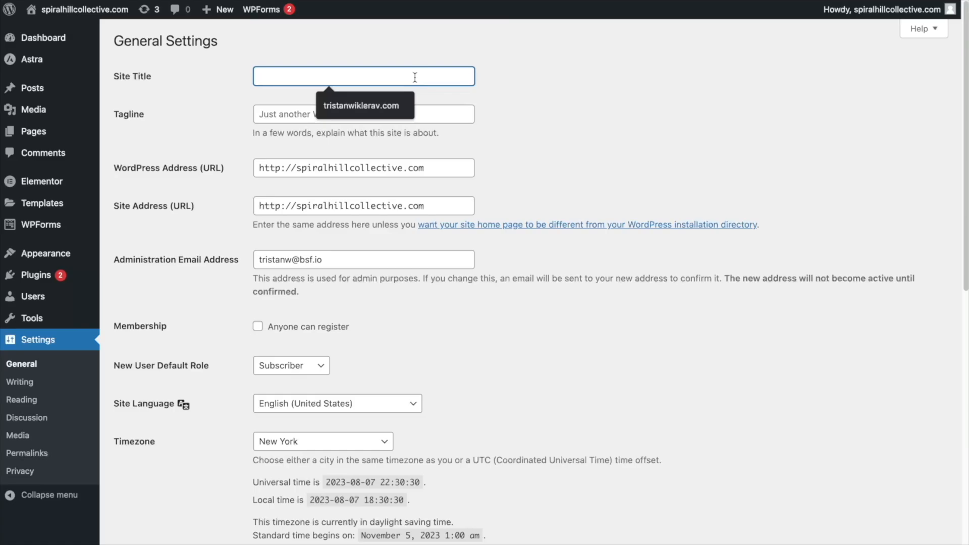
pyautogui.write('Perfect Pet Reatreat')
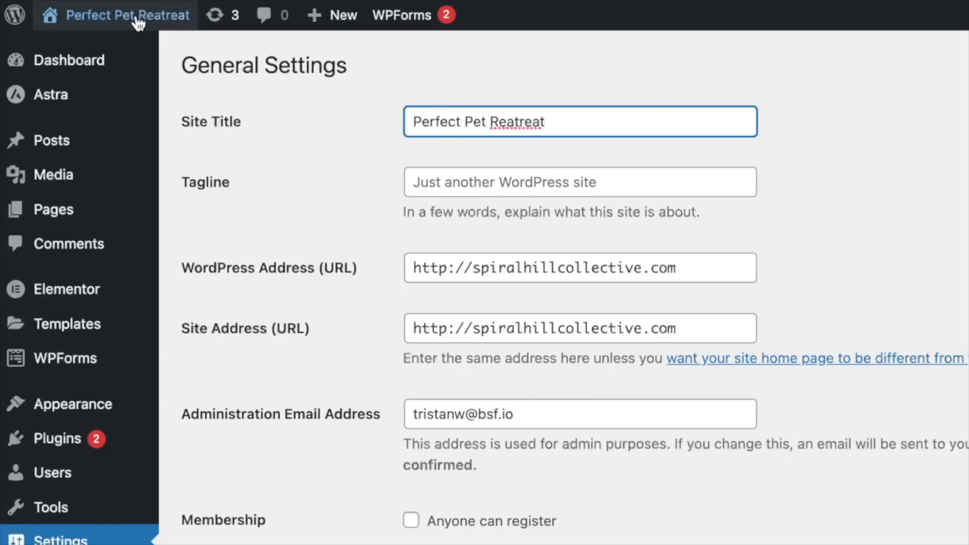
pyautogui.moveTo(86, 11)
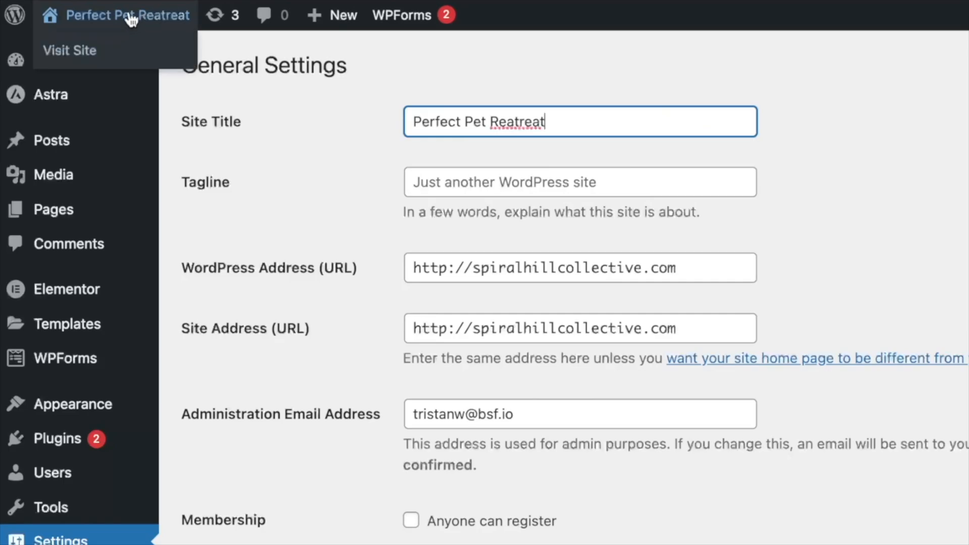
pyautogui.click(508, 181)
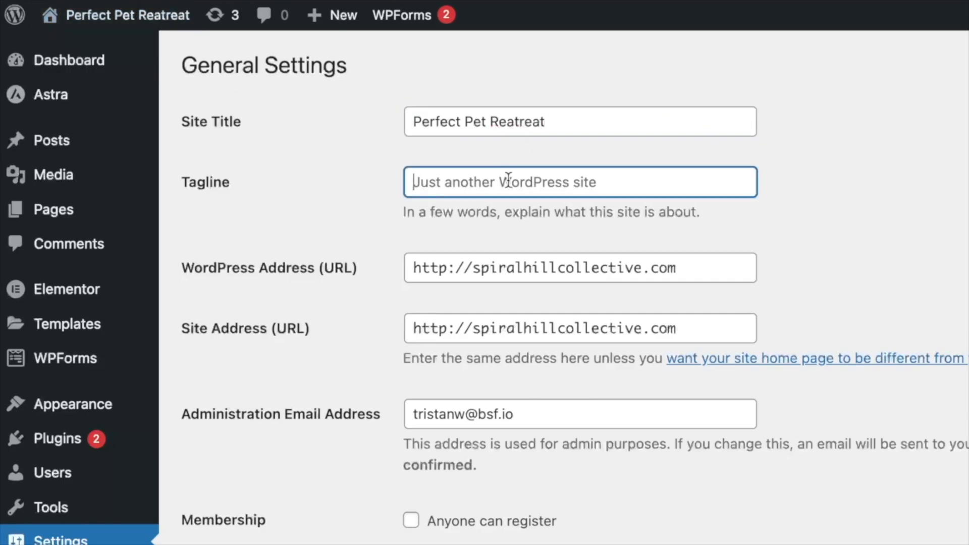
pyautogui.write('Where your pets go to relax!')
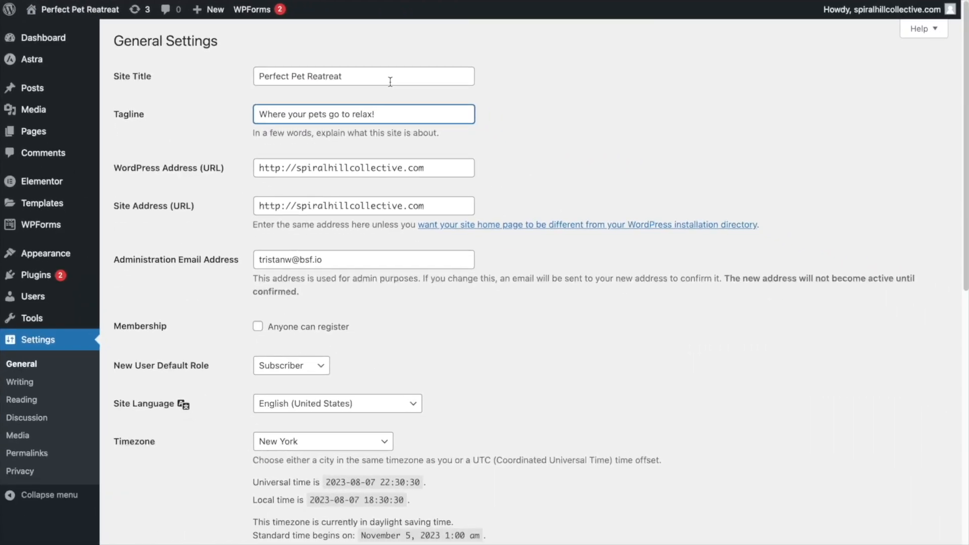
pyautogui.click(562, 124)
# Step: Correct the site title's spelling to "Perfect Pet Retreat" and save the general settings
pyautogui.moveTo(383, 74); pyautogui.dragTo(325, 78)
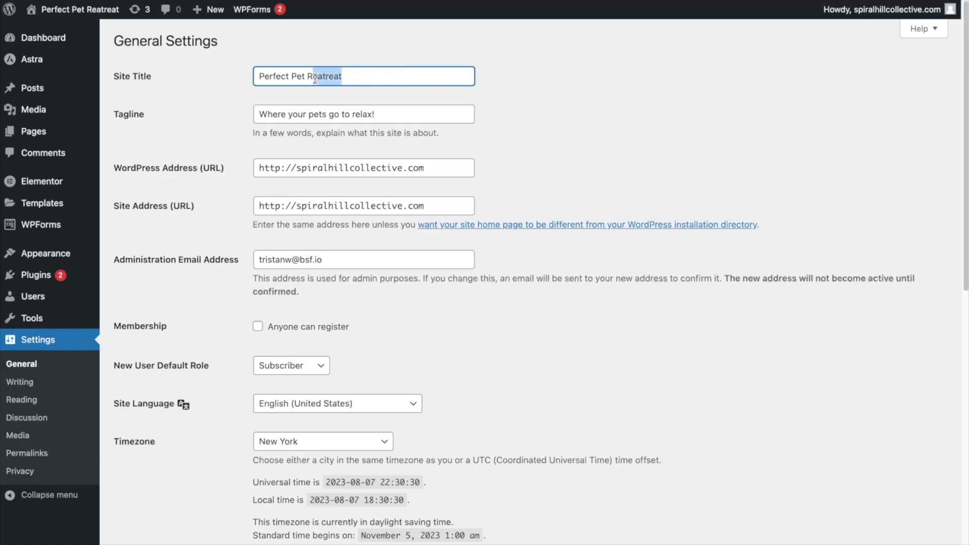
pyautogui.write('treat')
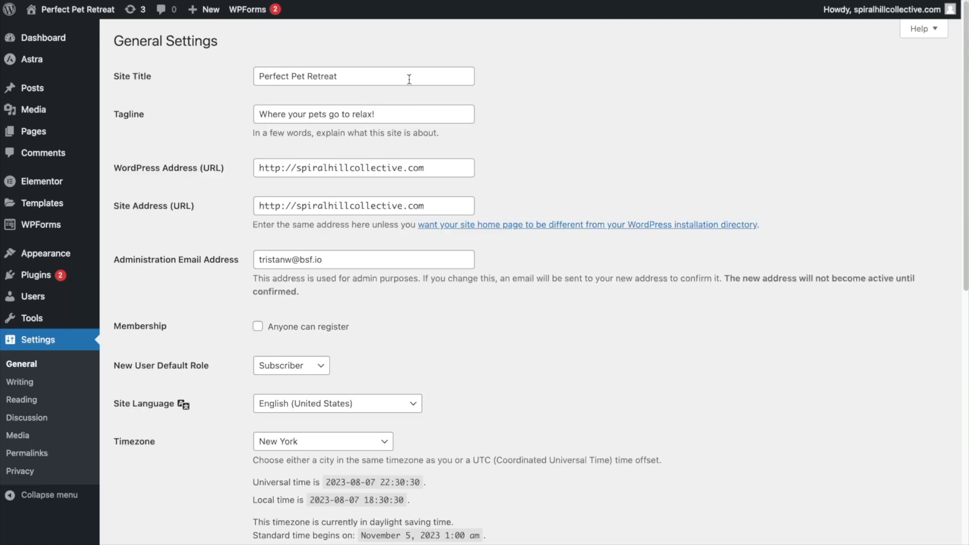
pyautogui.click(410, 80)
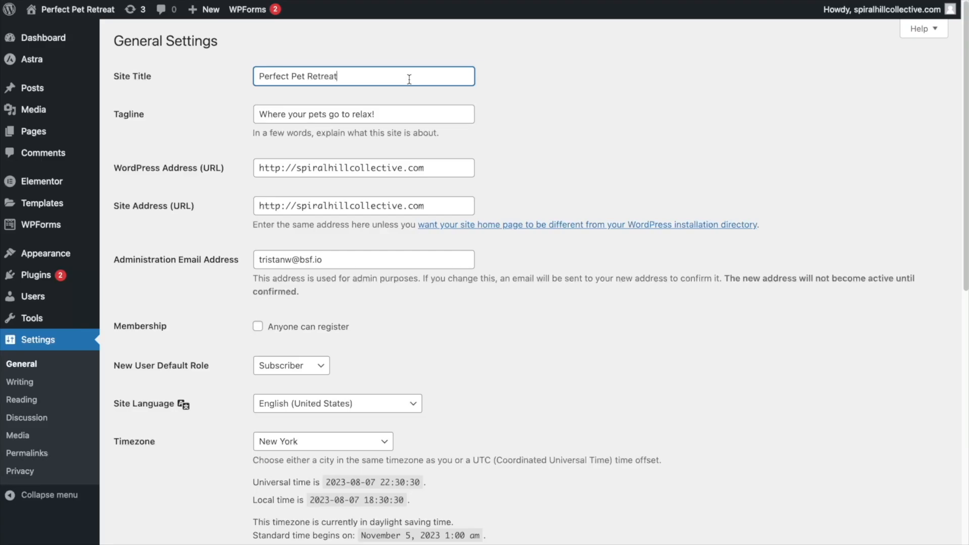
pyautogui.click(447, 156)
pyautogui.scroll(-10, 444, 160)
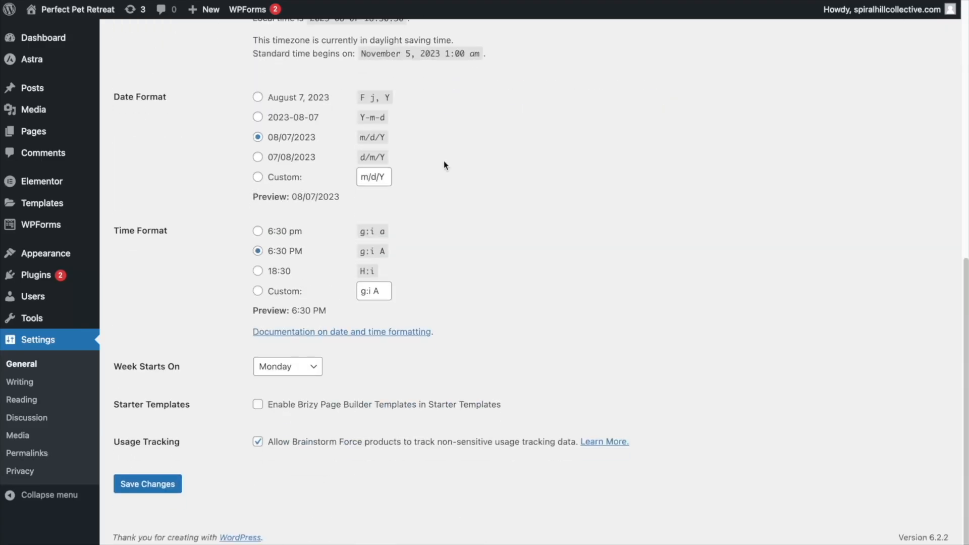
pyautogui.click(146, 484)
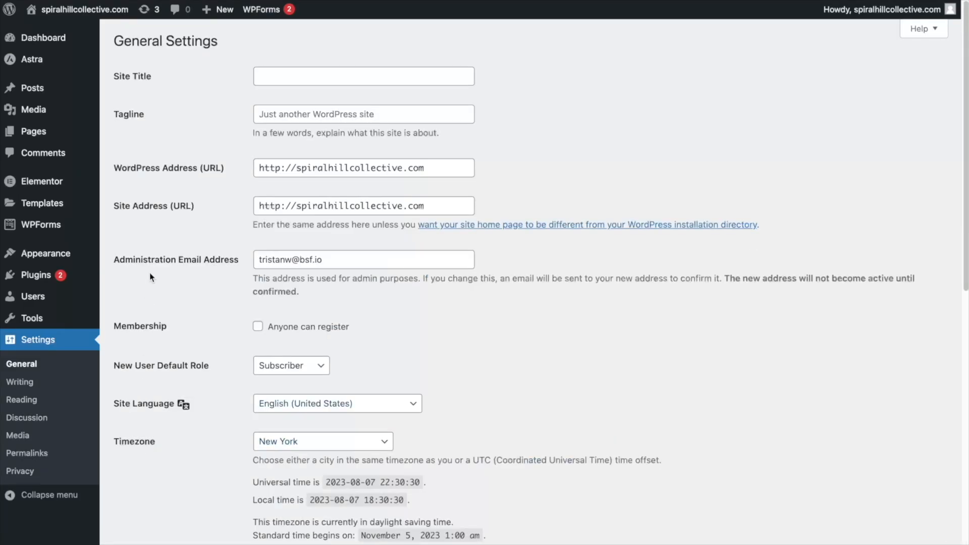
# Step: Add a new page titled "Services", dismissing the block editor's welcome guide, and publish it
pyautogui.moveTo(54, 131)
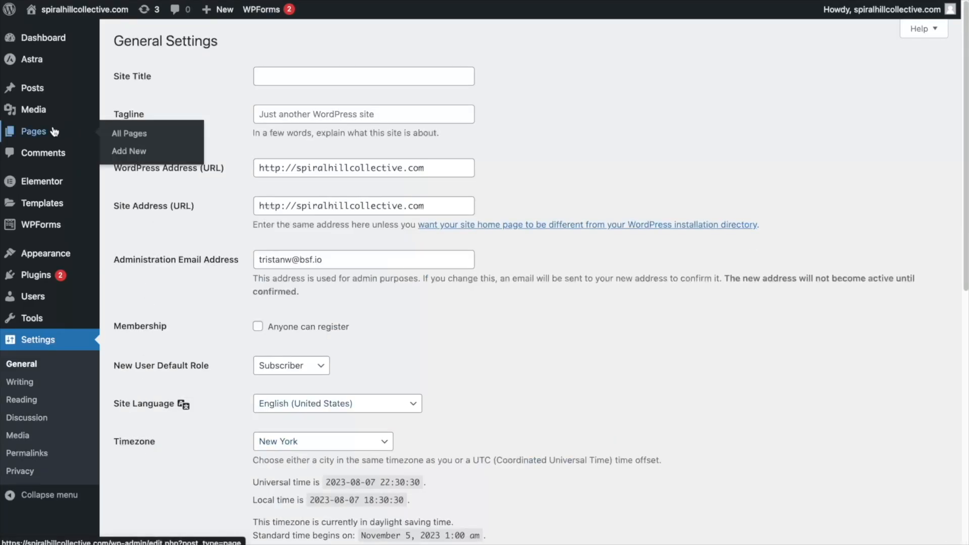
pyautogui.click(43, 134)
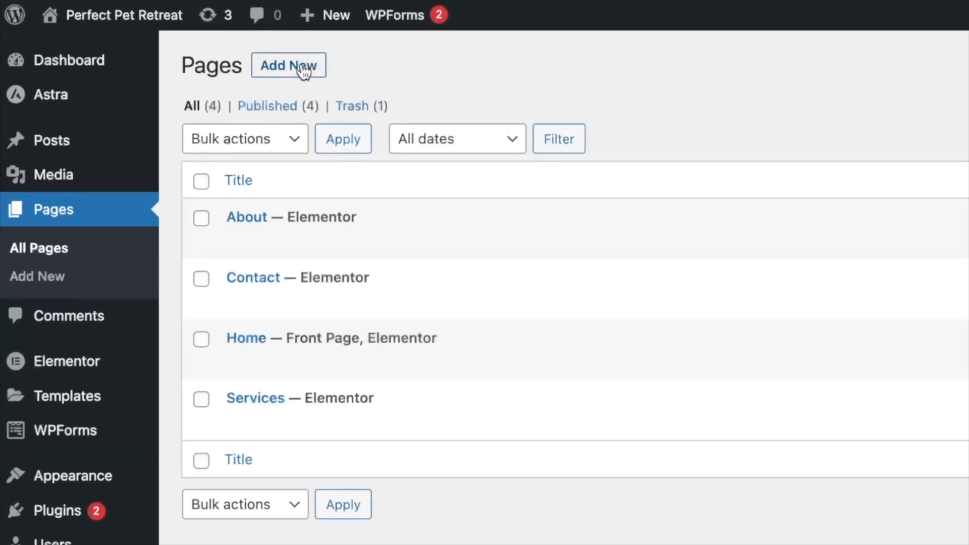
pyautogui.click(303, 71)
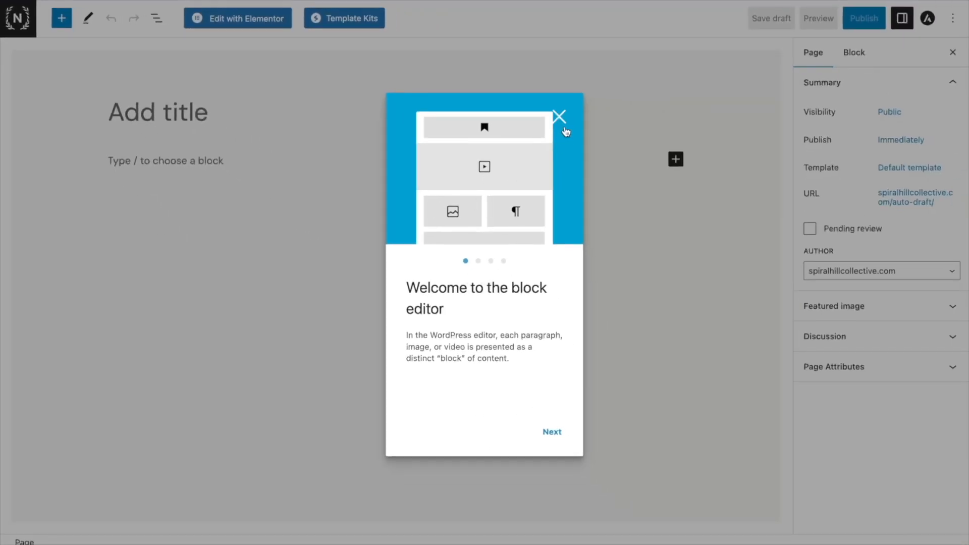
pyautogui.click(564, 129)
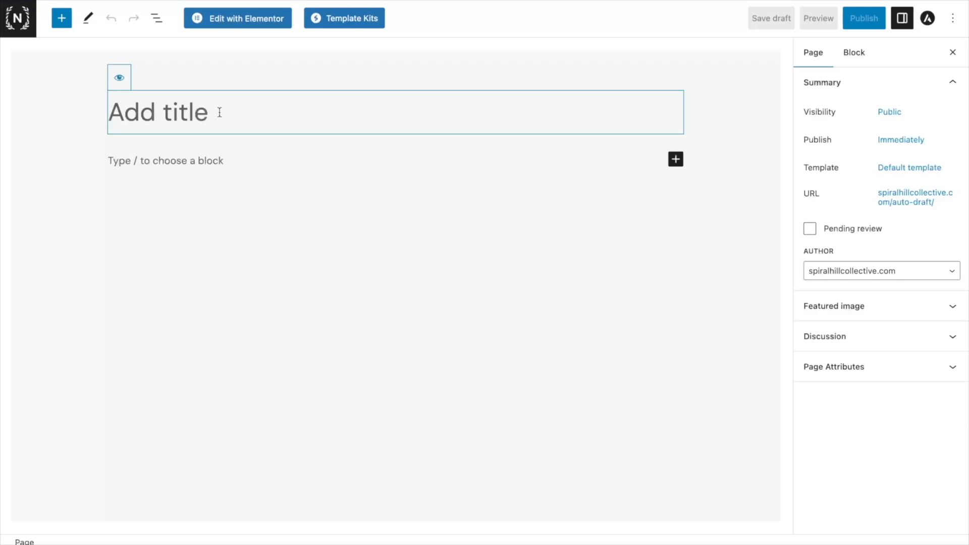
pyautogui.write('Services')
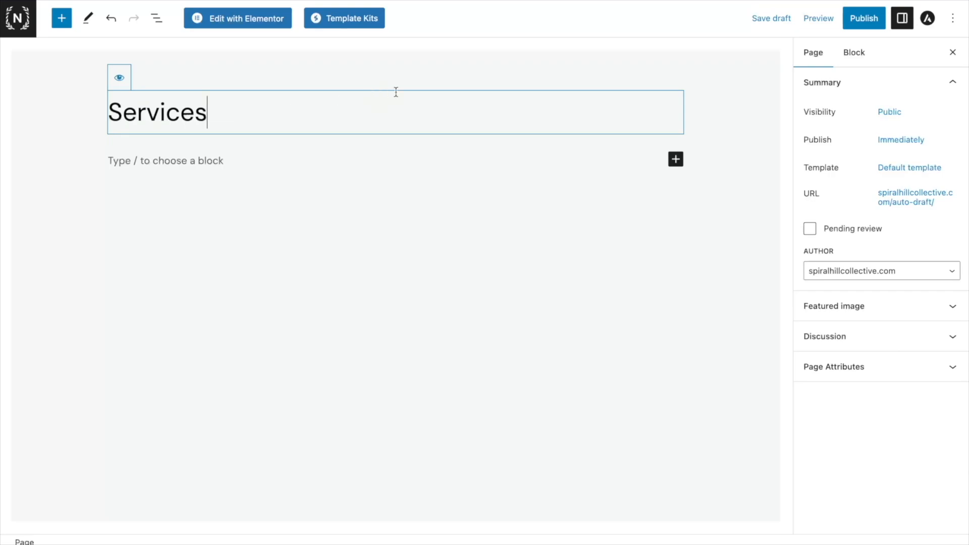
pyautogui.click(853, 20)
pyautogui.click(852, 21)
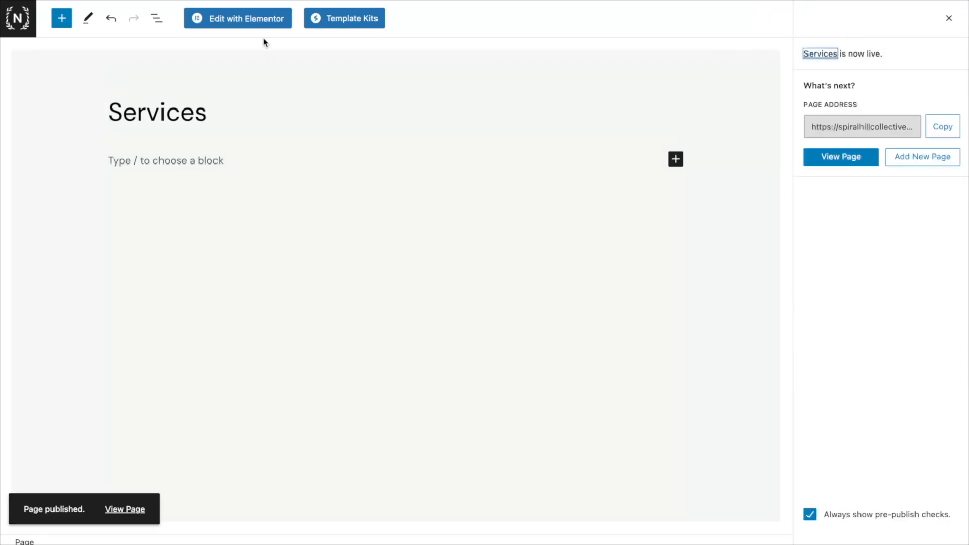
# Step: Open the new Services page in Elementor and browse the starter page template library
pyautogui.click(258, 21)
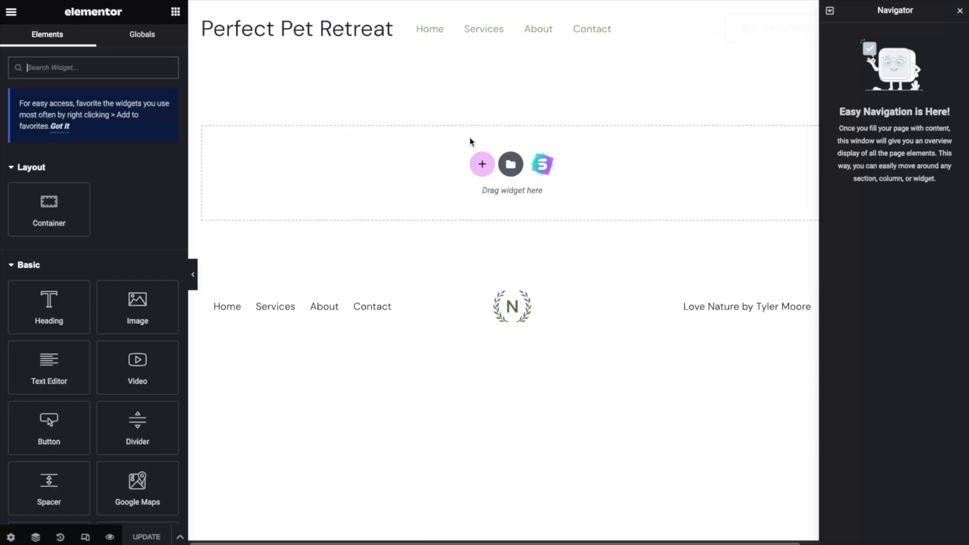
pyautogui.click(542, 165)
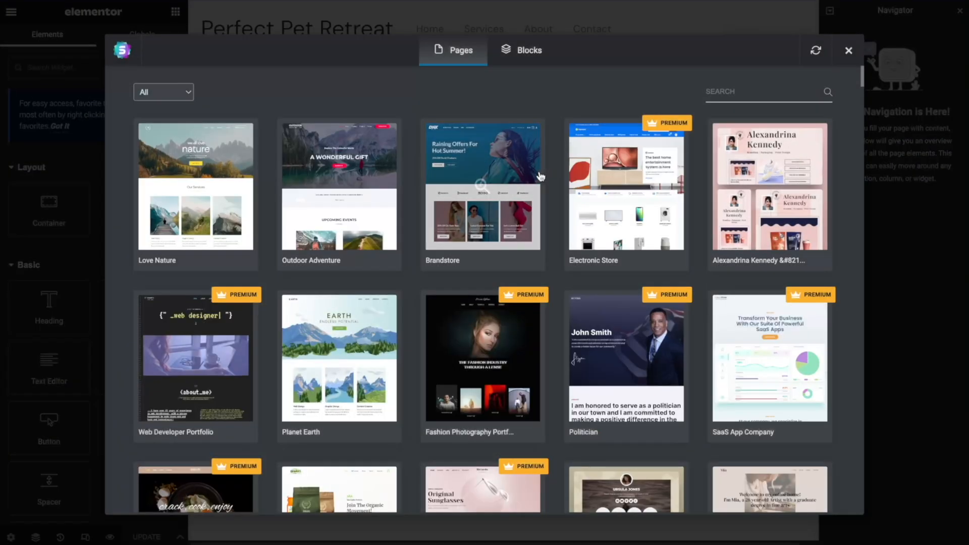
pyautogui.scroll(-9, 476, 216)
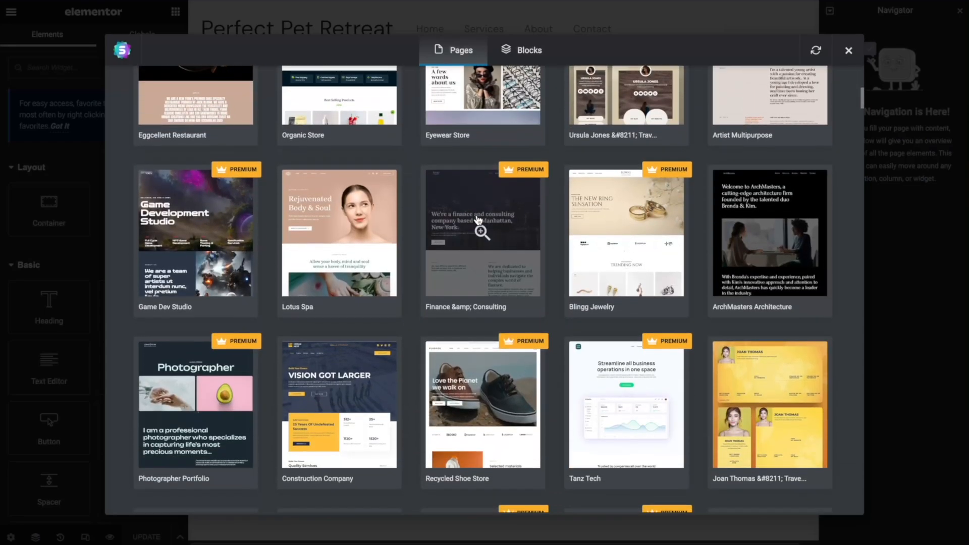
pyautogui.scroll(9, 479, 220)
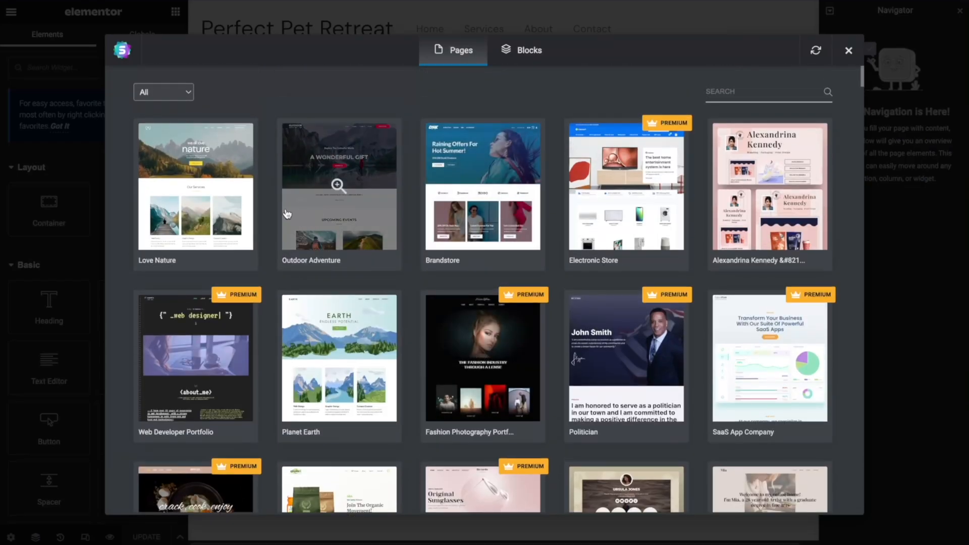
# Step: Compare the page templates included in the Love Nature and Brandstore kits
pyautogui.click(227, 216)
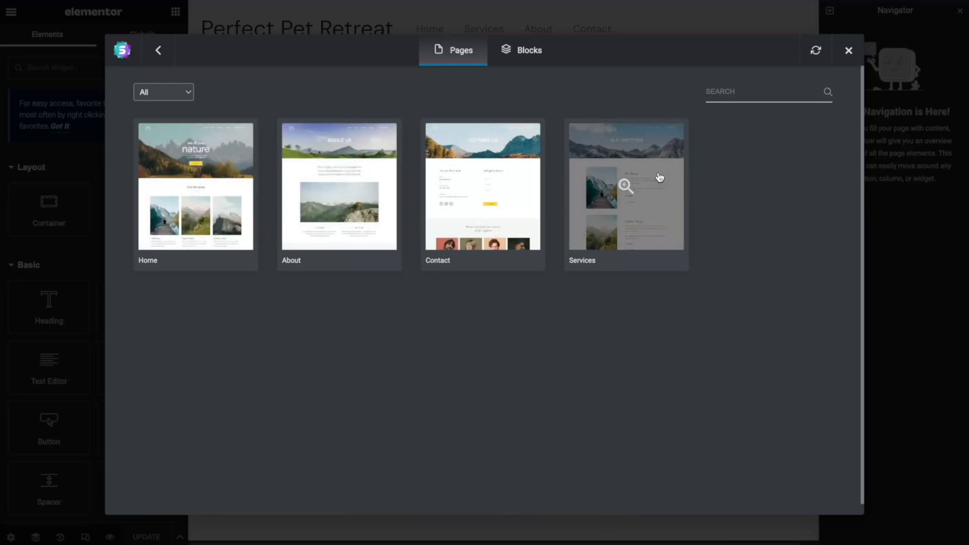
pyautogui.click(159, 52)
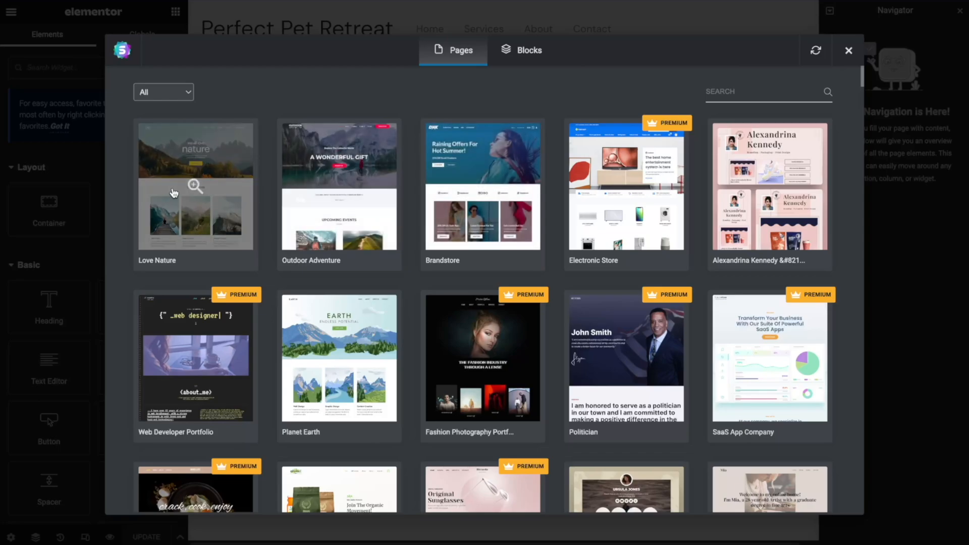
pyautogui.click(493, 168)
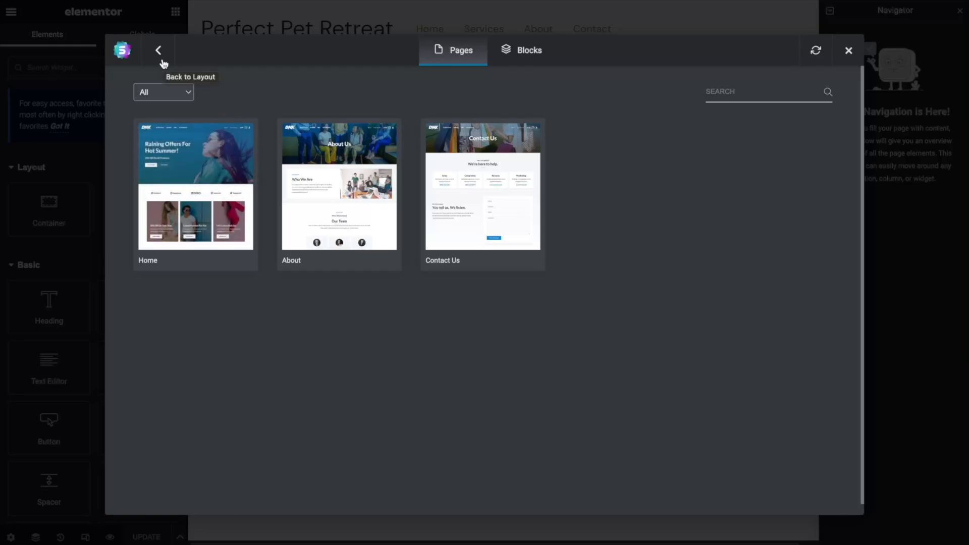
# Step: Filter the library's blocks to the Hero category and import the hero with a centred heading above a wide image
pyautogui.click(522, 61)
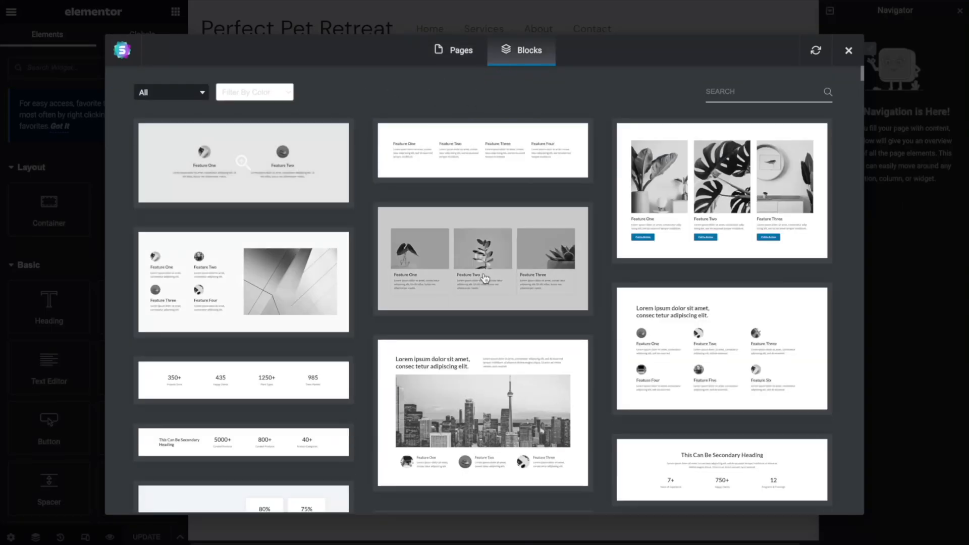
pyautogui.scroll(-5, 495, 293)
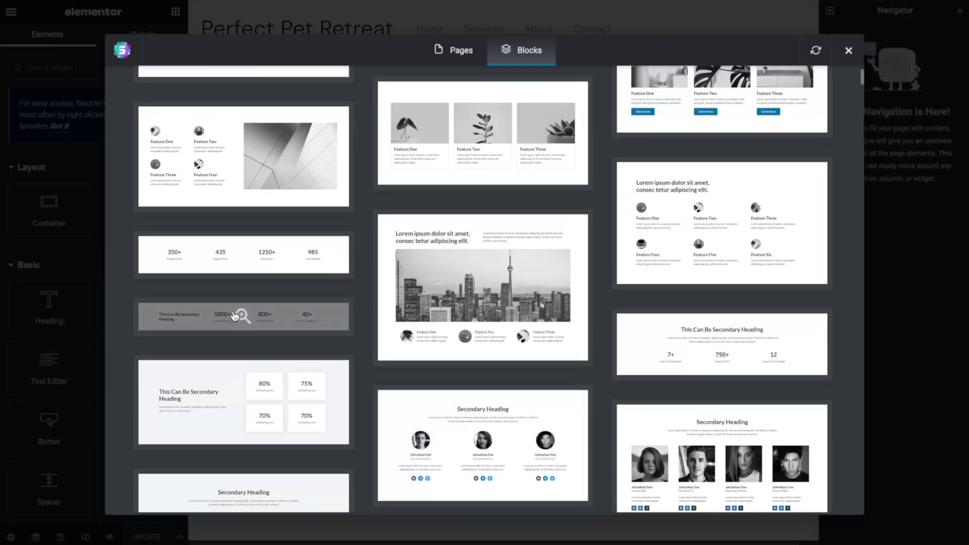
pyautogui.scroll(5, 383, 370)
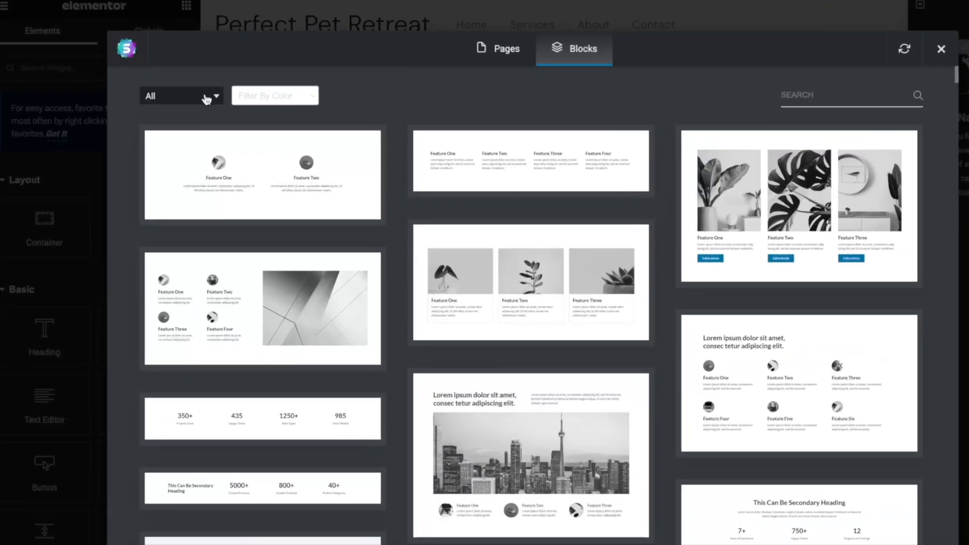
pyautogui.click(192, 93)
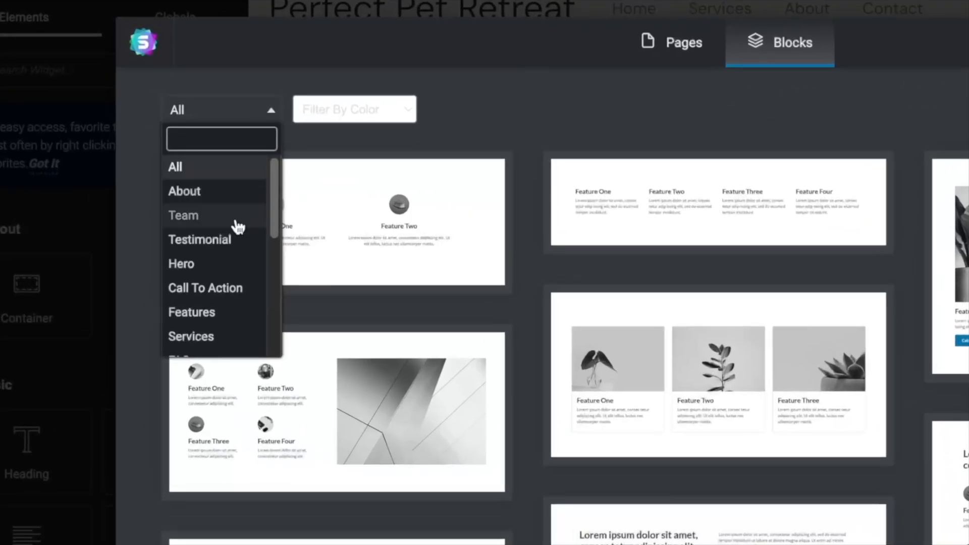
pyautogui.click(233, 268)
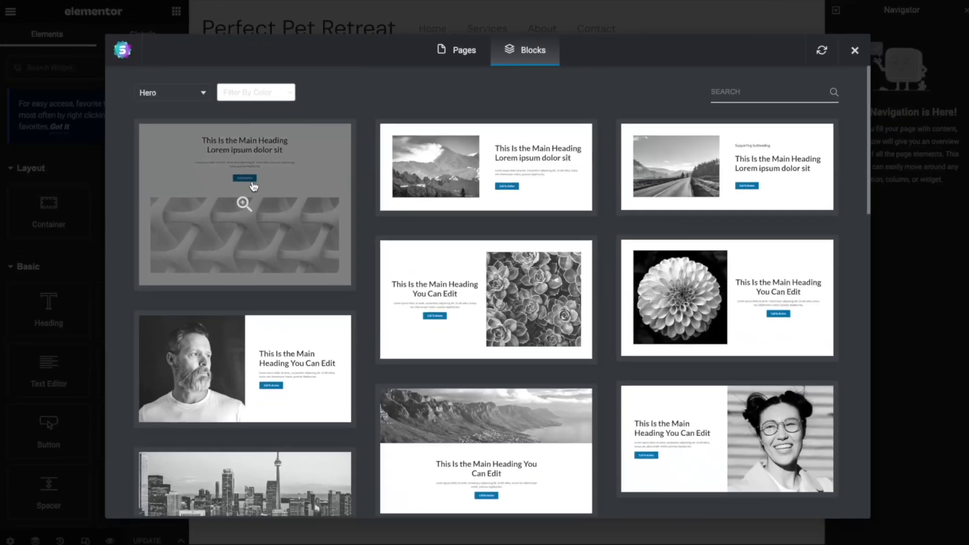
pyautogui.click(346, 248)
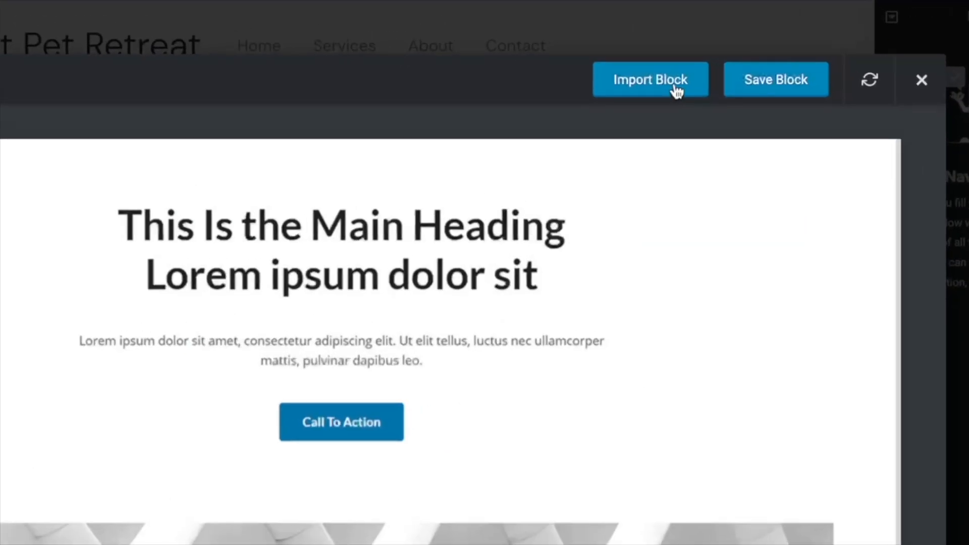
pyautogui.click(694, 60)
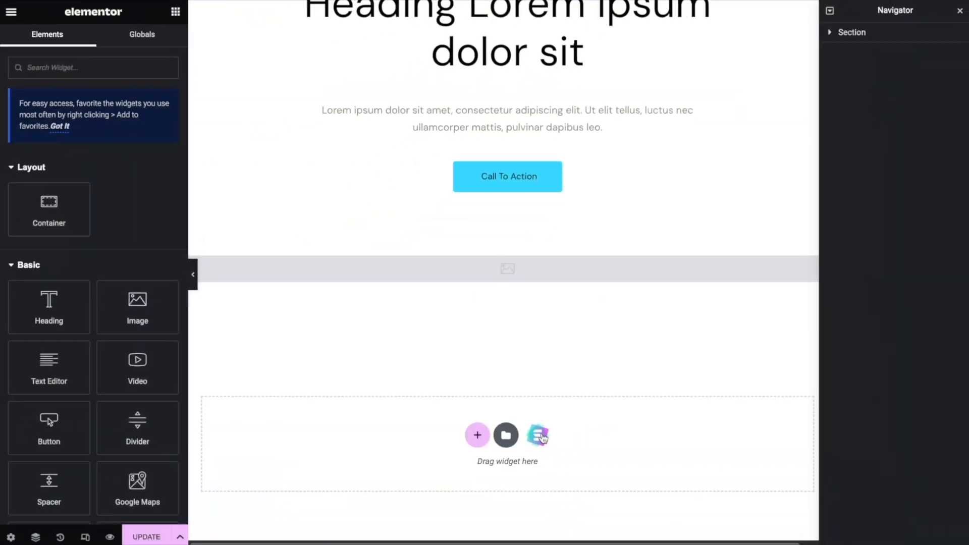
# Step: Add the Testimonial block with four testimonial cards in a two-by-two grid below the hero
pyautogui.click(540, 435)
pyautogui.click(524, 53)
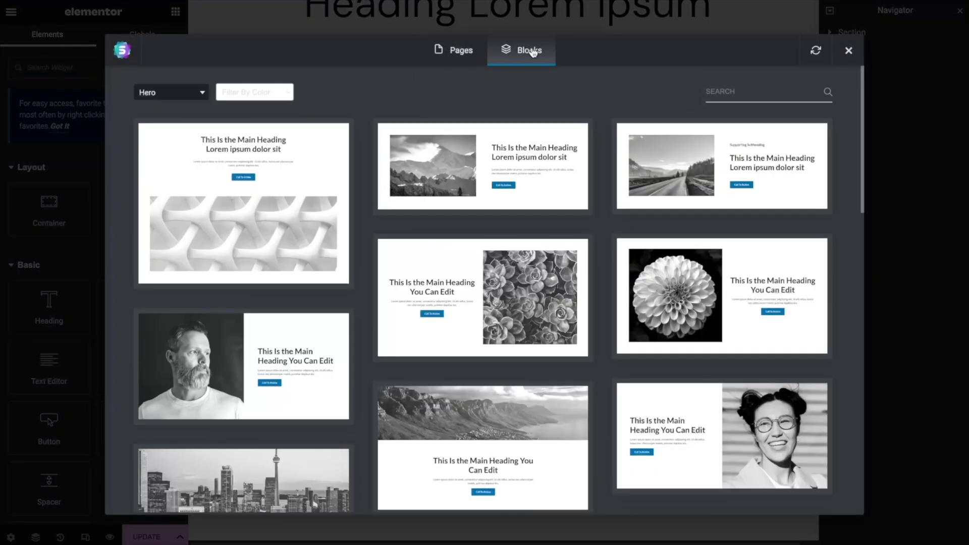
pyautogui.click(199, 93)
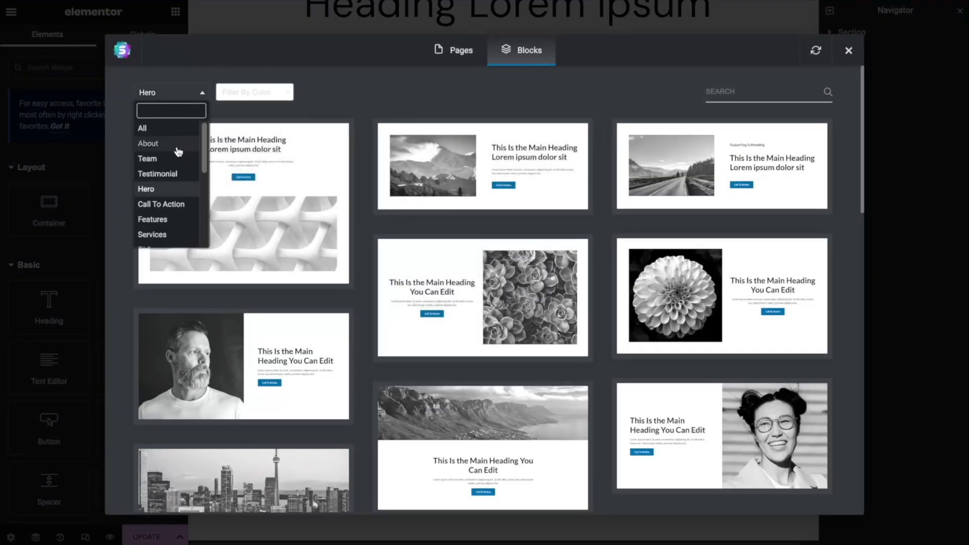
pyautogui.click(172, 180)
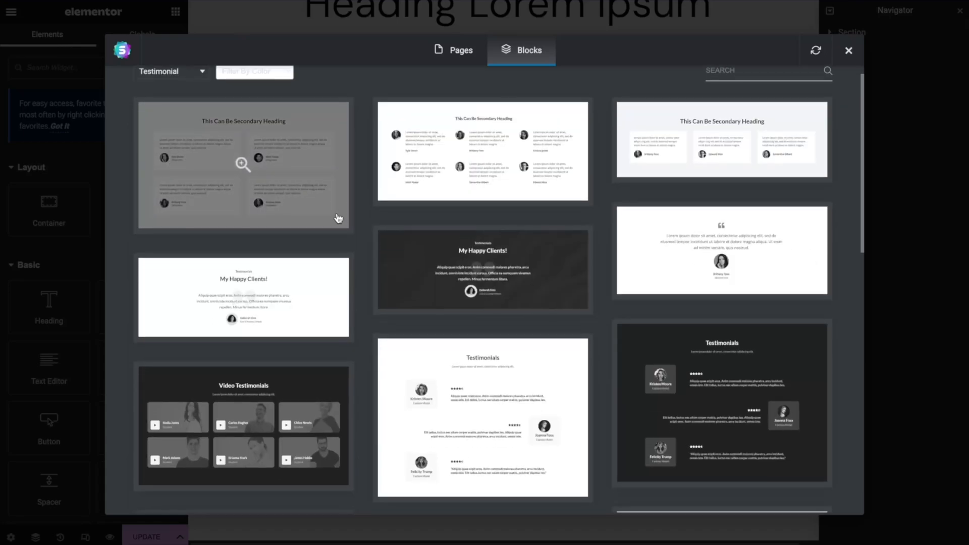
pyautogui.click(333, 167)
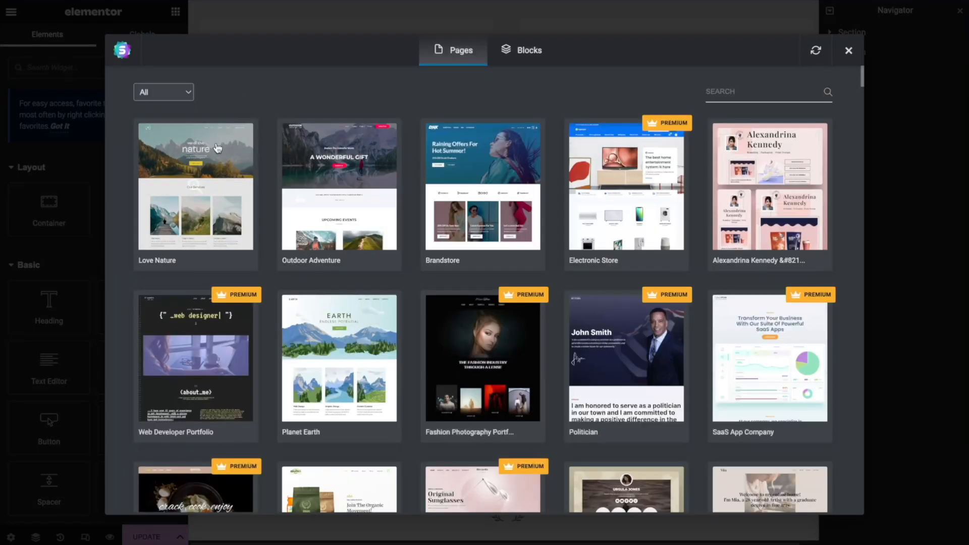
# Step: Add the dark "Get In Touch" block with a map from the Contact category below the testimonials
pyautogui.click(524, 55)
pyautogui.scroll(-1, 293, 116)
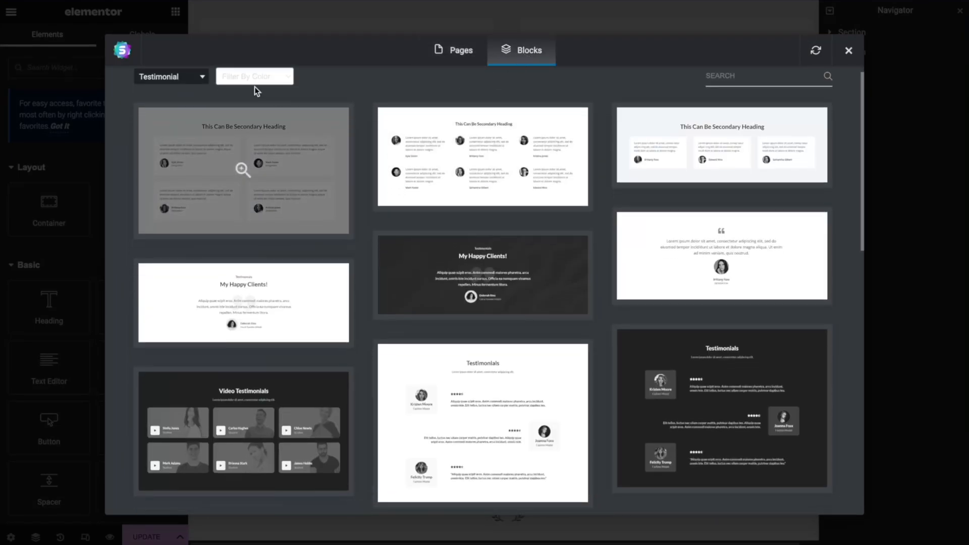
pyautogui.click(201, 80)
pyautogui.scroll(-3, 174, 194)
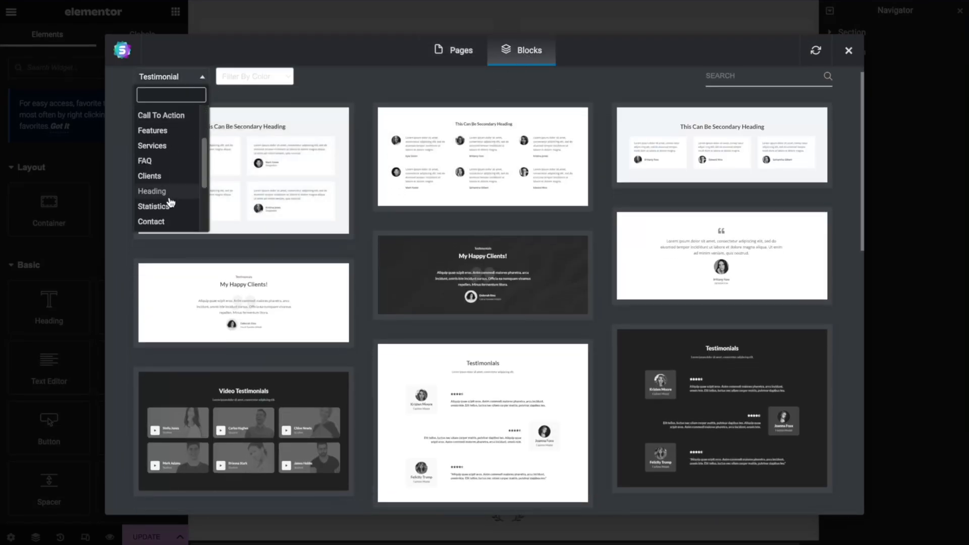
pyautogui.click(166, 221)
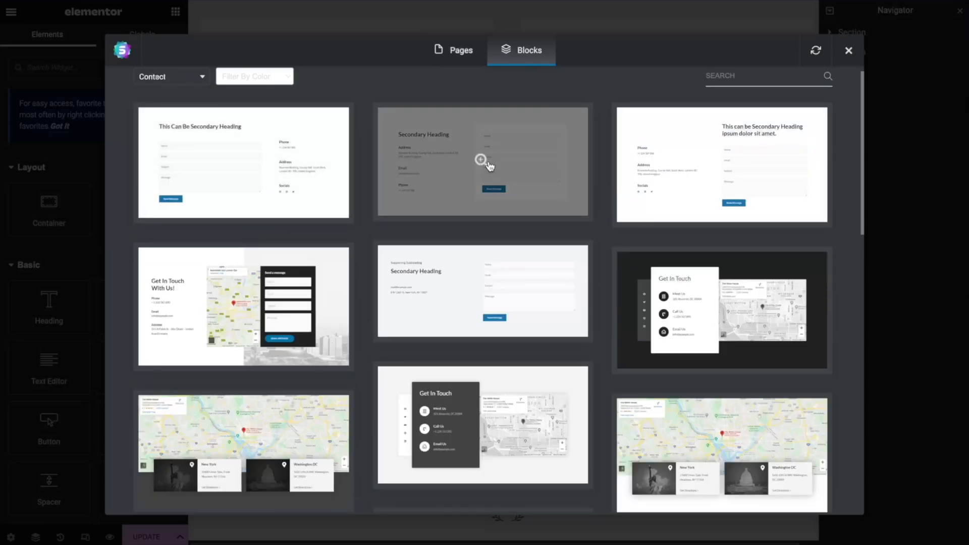
pyautogui.click(681, 313)
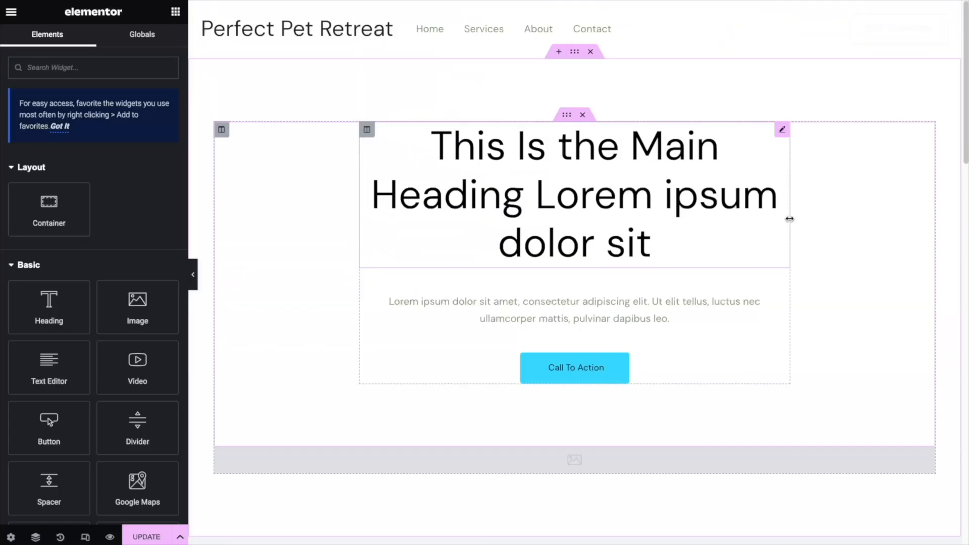
# Step: Review the assembled hero, testimonial and contact blocks, and check the Love Nature kit's page templates in the library
pyautogui.scroll(-1, 789, 218)
pyautogui.scroll(-10, 789, 219)
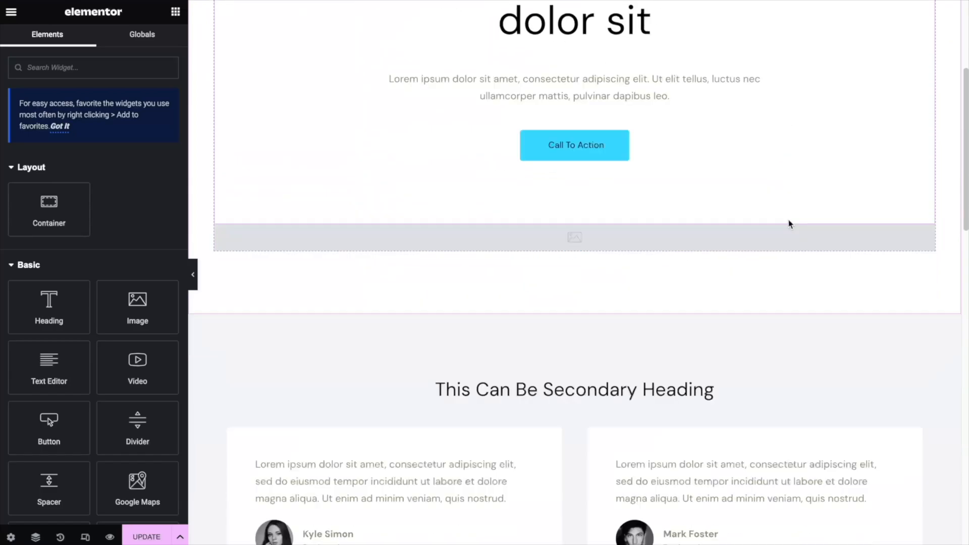
pyautogui.scroll(-10, 787, 220)
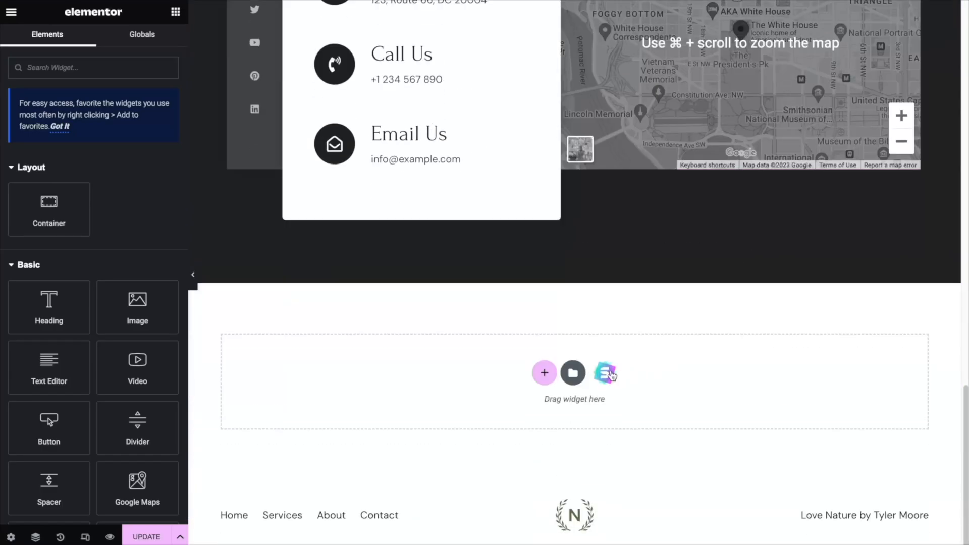
pyautogui.click(607, 374)
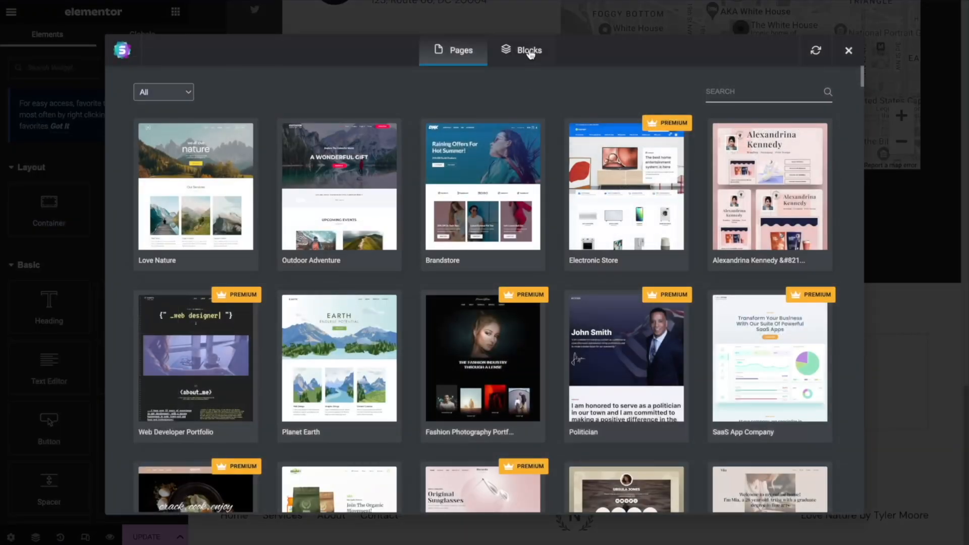
pyautogui.click(529, 50)
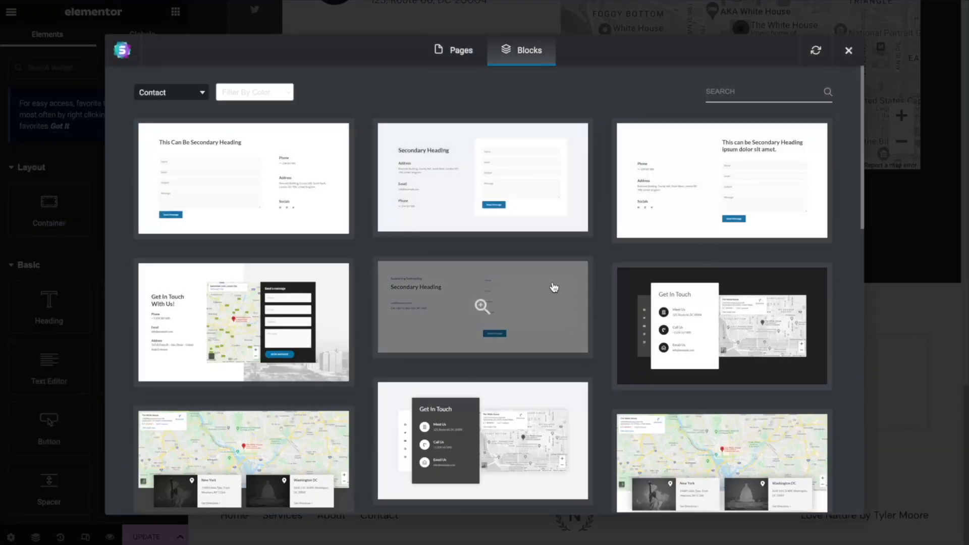
pyautogui.click(461, 66)
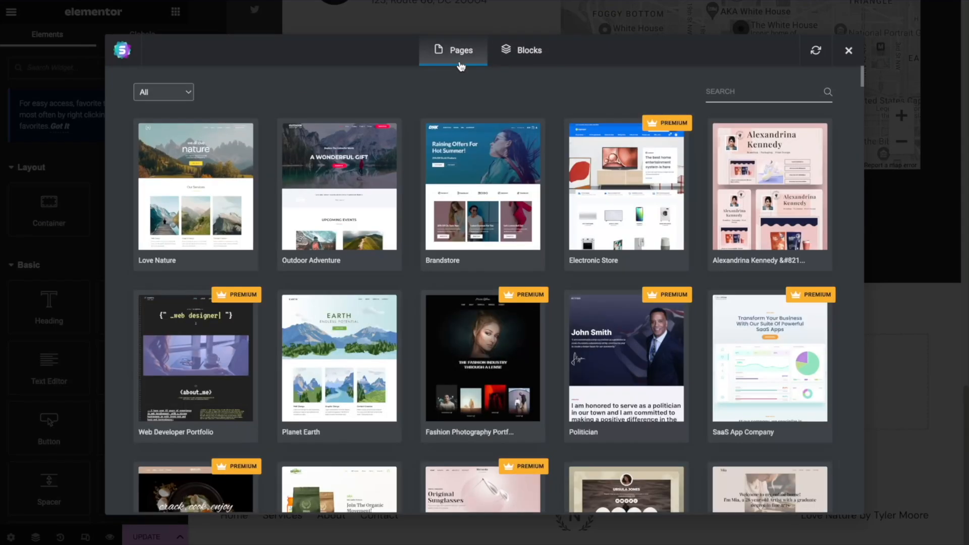
pyautogui.click(182, 183)
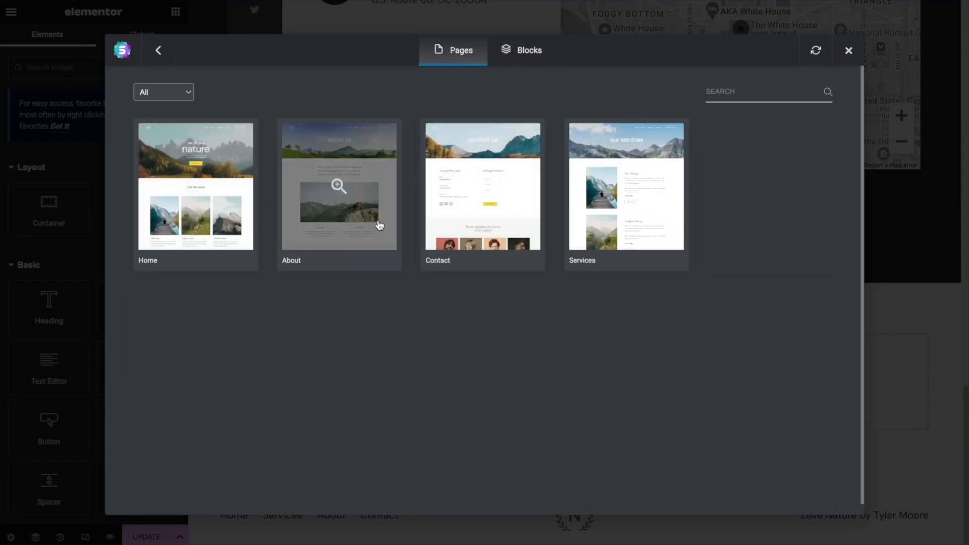
pyautogui.click(848, 51)
# Step: Delete all three imported sections from the Services page together
pyautogui.click(882, 73)
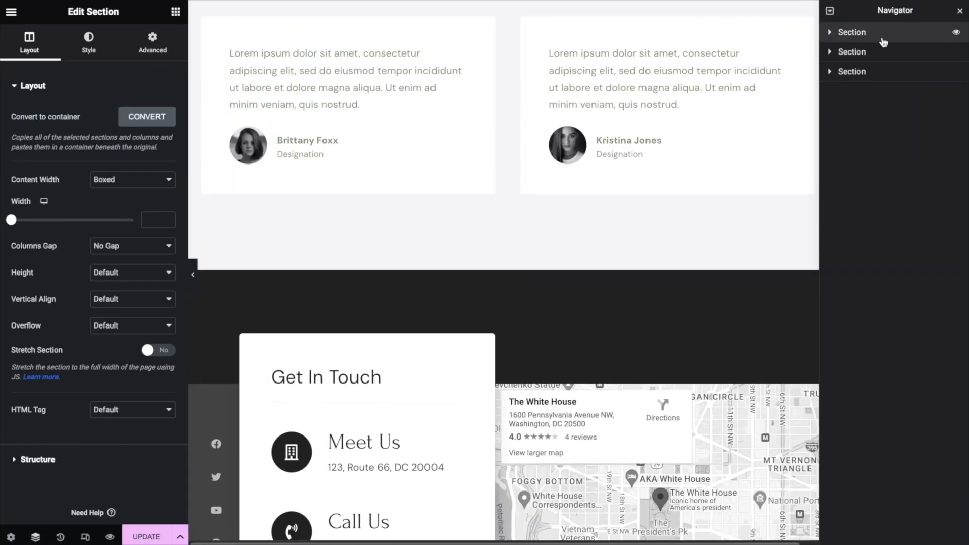
pyautogui.rightClick(882, 73)
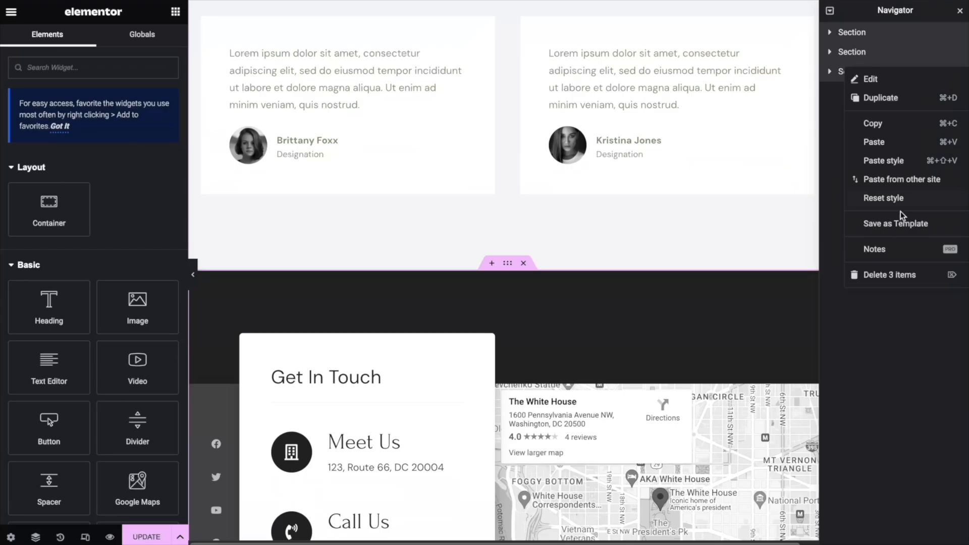
pyautogui.click(889, 275)
# Step: Import the Contact page template from the Love Nature kit into the empty page and review its sections
pyautogui.click(543, 164)
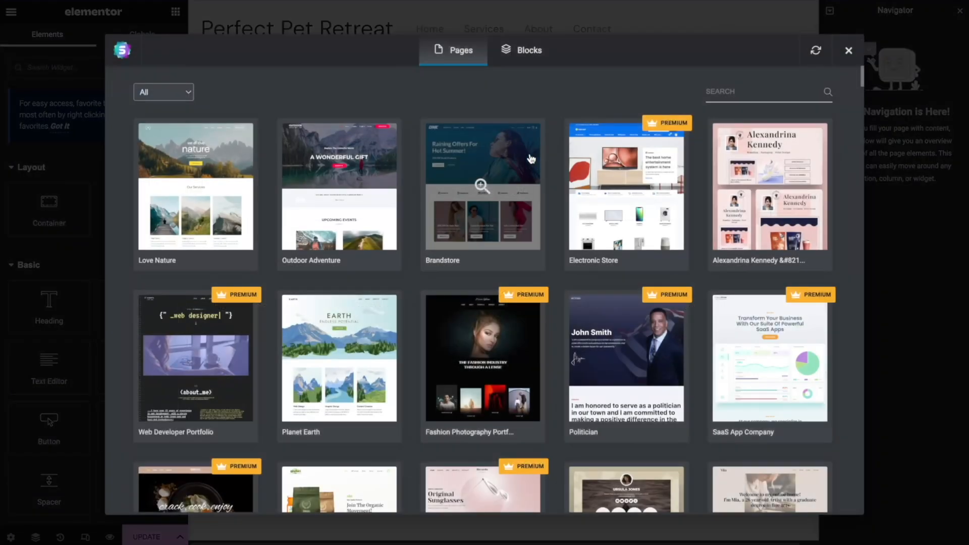
pyautogui.click(164, 159)
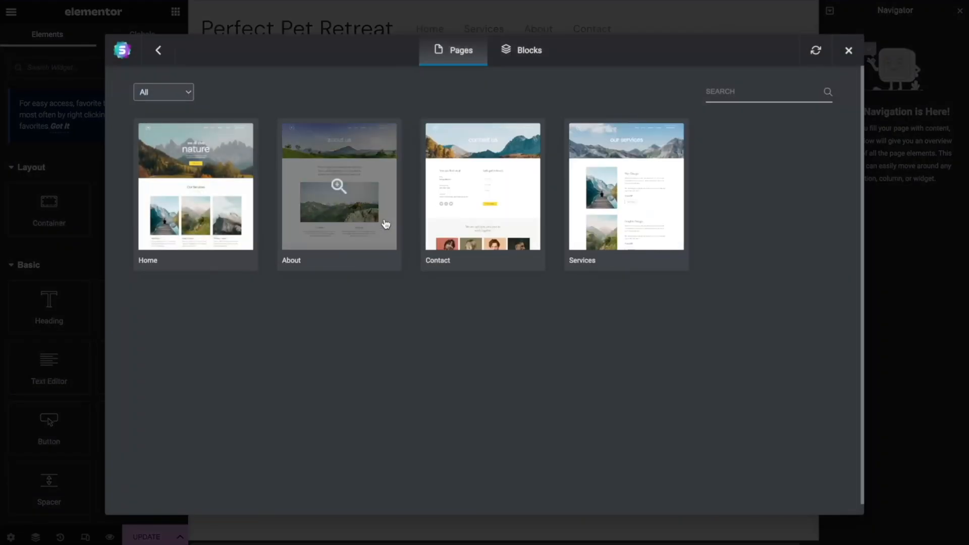
pyautogui.click(509, 205)
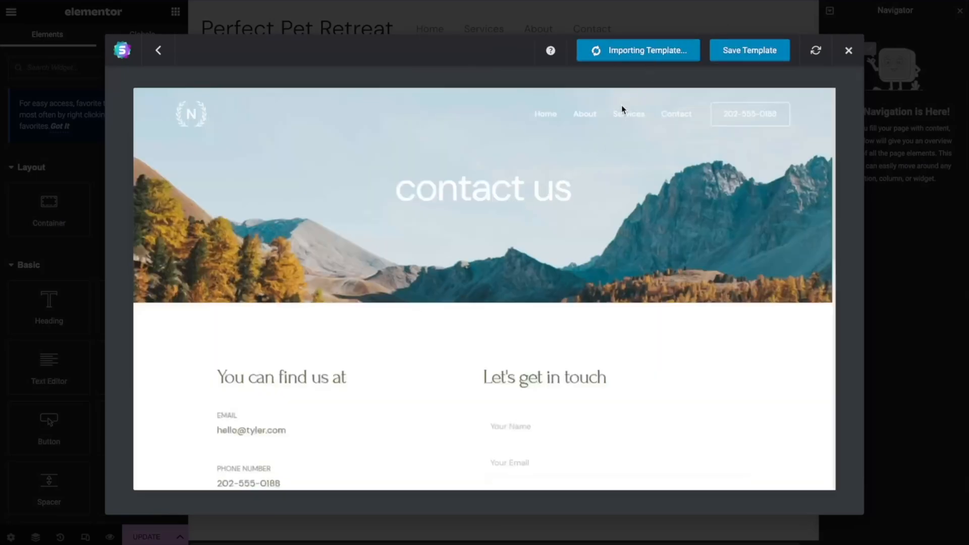
pyautogui.scroll(-8, 635, 199)
pyautogui.scroll(-3, 631, 213)
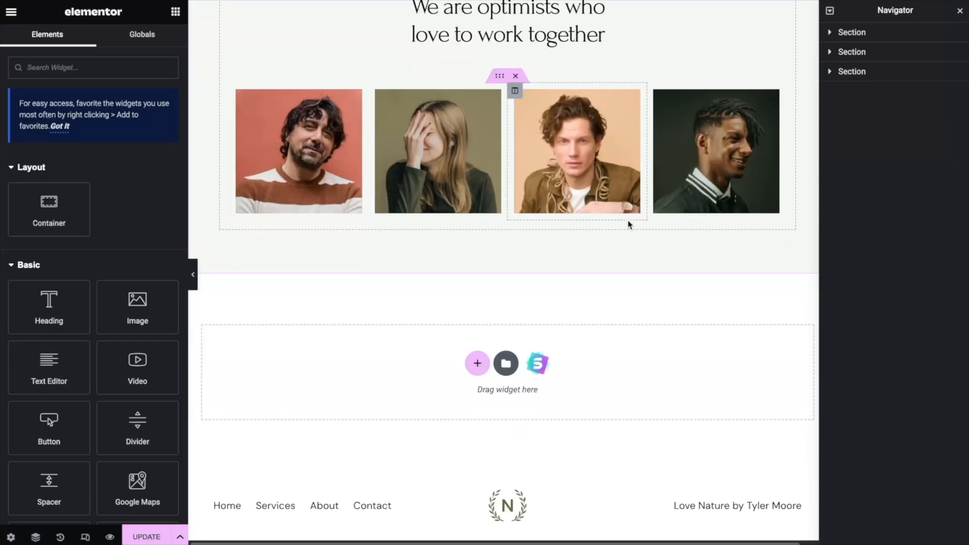
pyautogui.scroll(15, 631, 253)
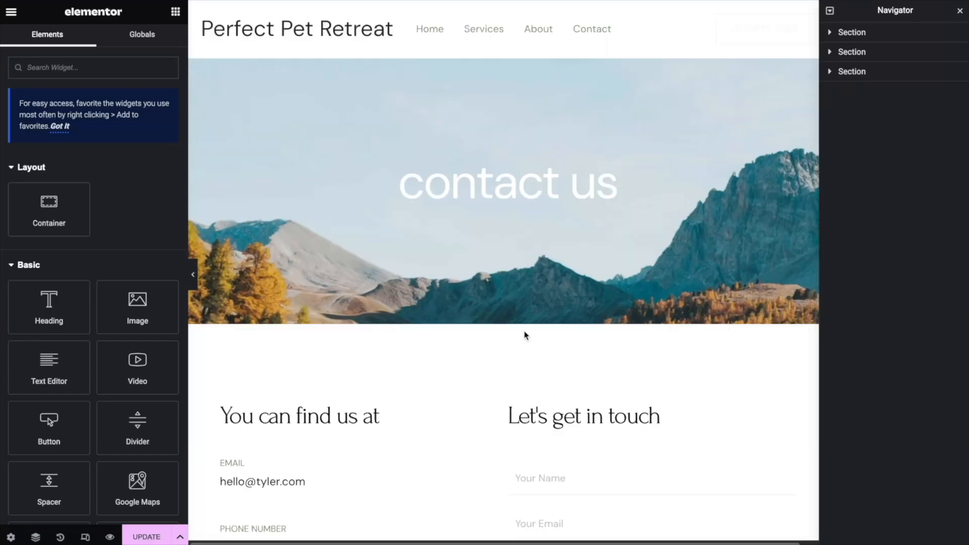